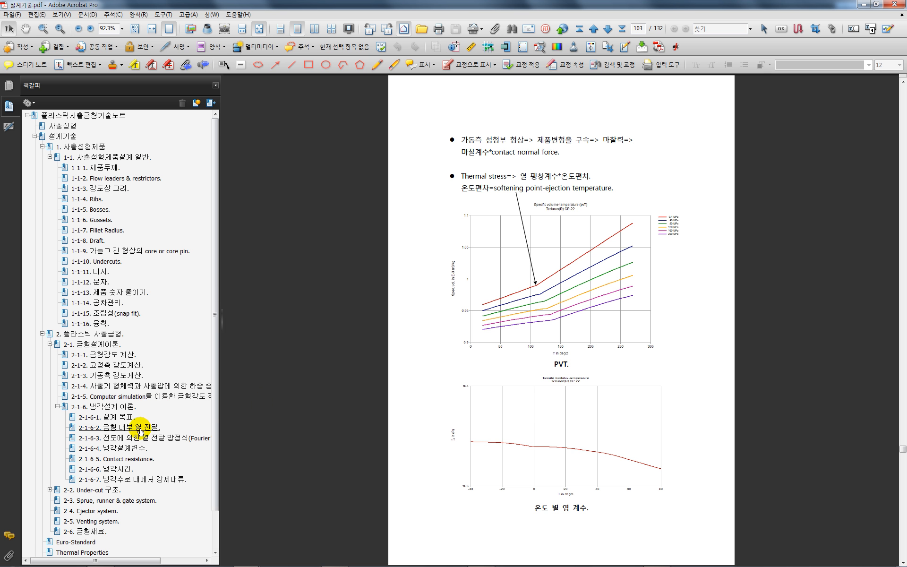
Step: Review the "2-3. Sprue, runner & gate system" section, covering Hagen-Poiseuille flow, the runner "A" example and its pressure drop calculation
left_click(101, 502)
scroll(348, 344, "down", 2)
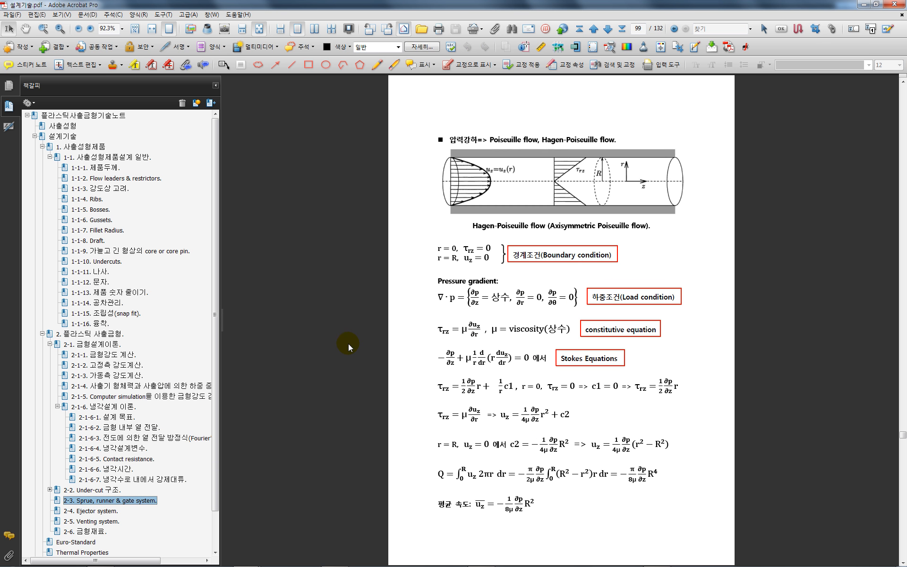
scroll(347, 343, "down", 1)
scroll(347, 344, "up", 1)
scroll(409, 237, "down", 1)
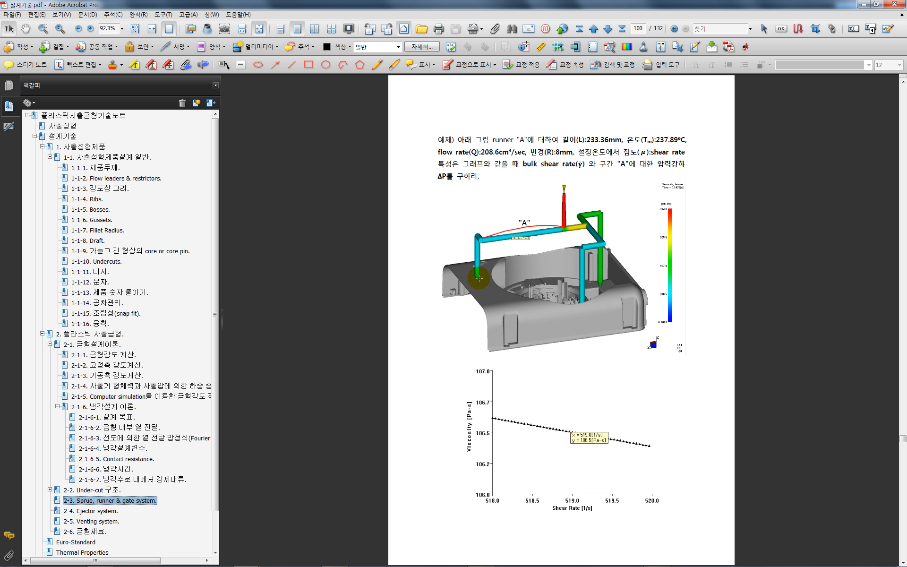
scroll(457, 244, "down", 1)
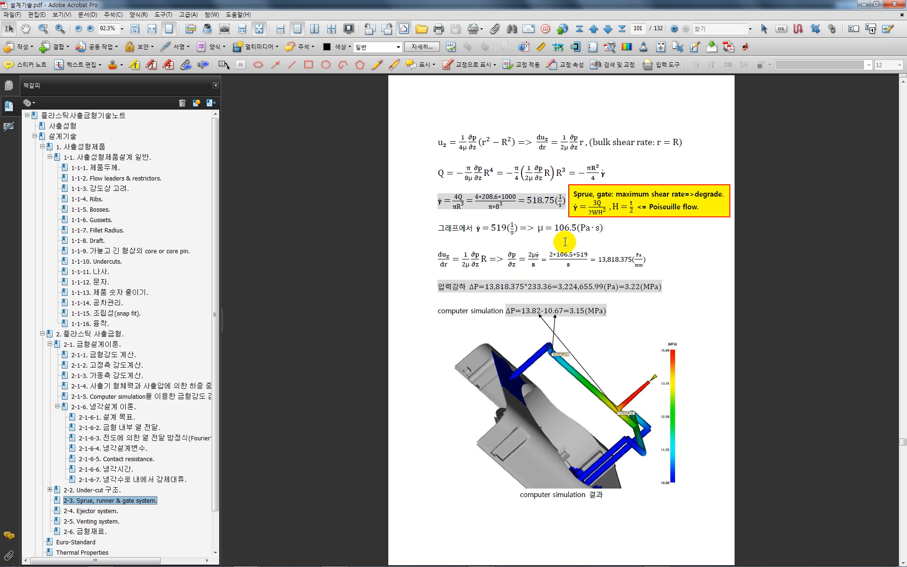
scroll(538, 241, "down", 1)
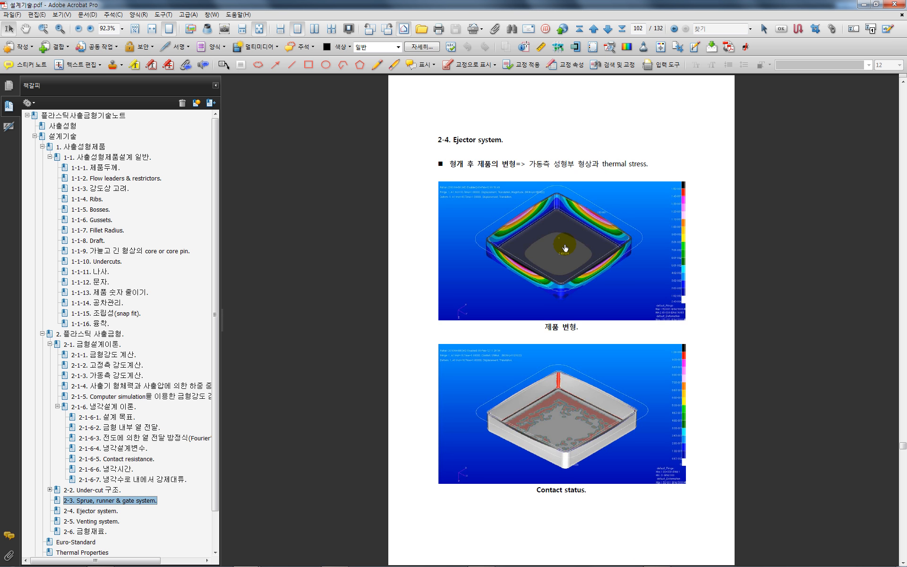
scroll(505, 240, "up", 1)
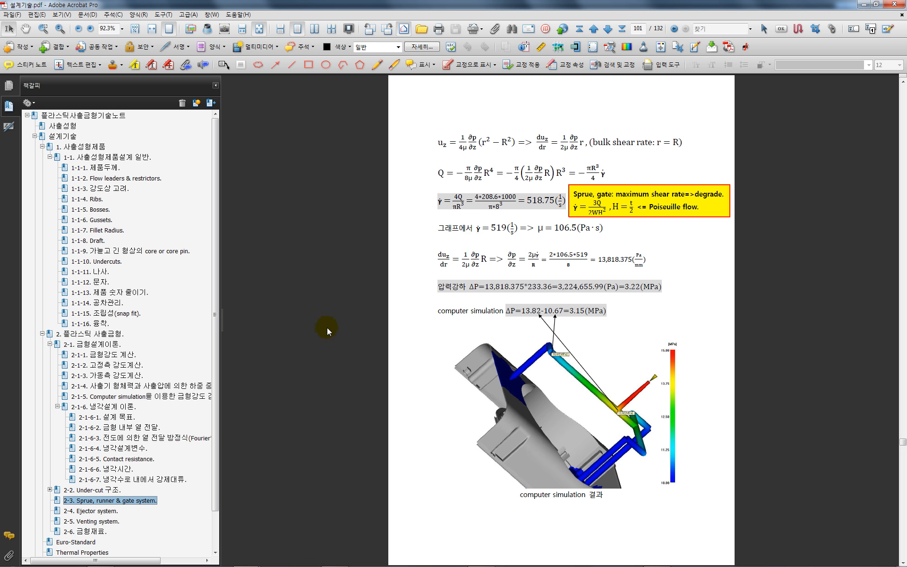
scroll(423, 306, "up", 2)
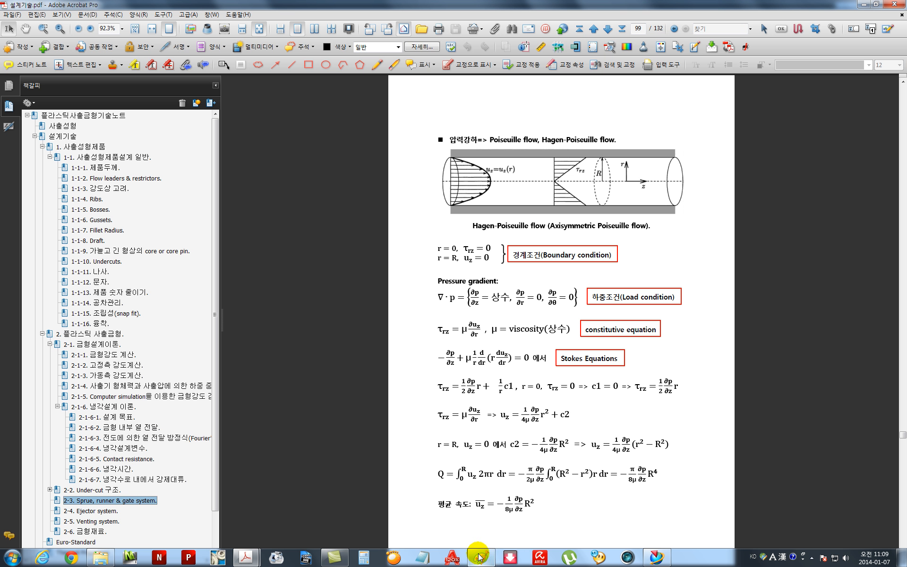
Step: Switch to Paint and sketch a long trapezoidal runner below the cylinder and a U-shaped runner beside it
left_click(481, 558)
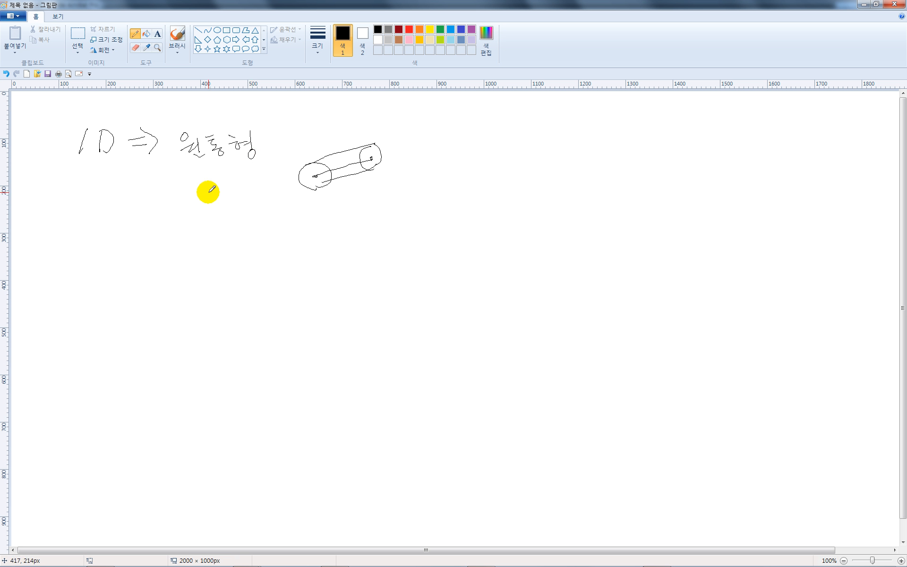
mouse_move(297, 227)
left_mouse_down()
mouse_move(329, 227)
mouse_move(324, 247)
mouse_move(302, 251)
mouse_move(297, 229)
mouse_move(378, 182)
left_mouse_up()
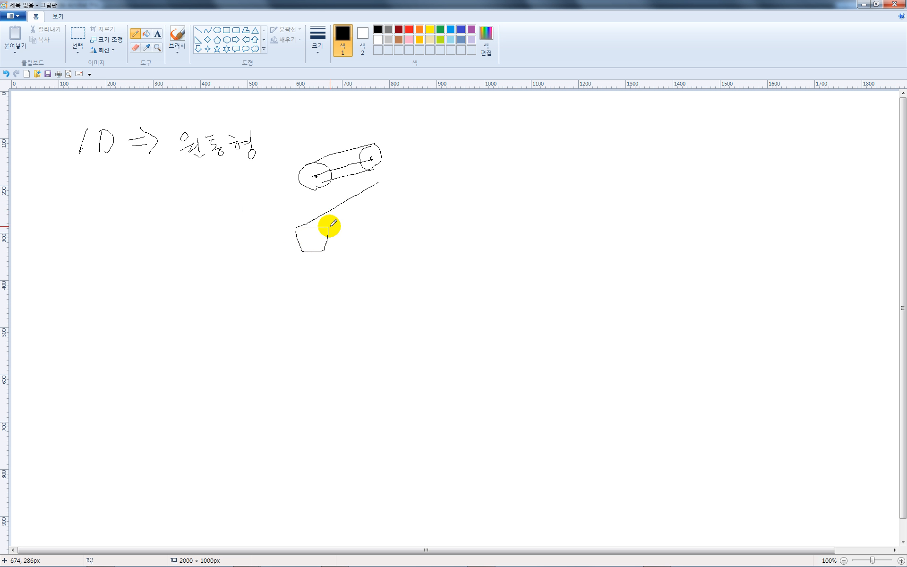
mouse_move(330, 227)
left_mouse_down()
mouse_move(399, 183)
mouse_move(394, 201)
mouse_move(325, 251)
left_mouse_up()
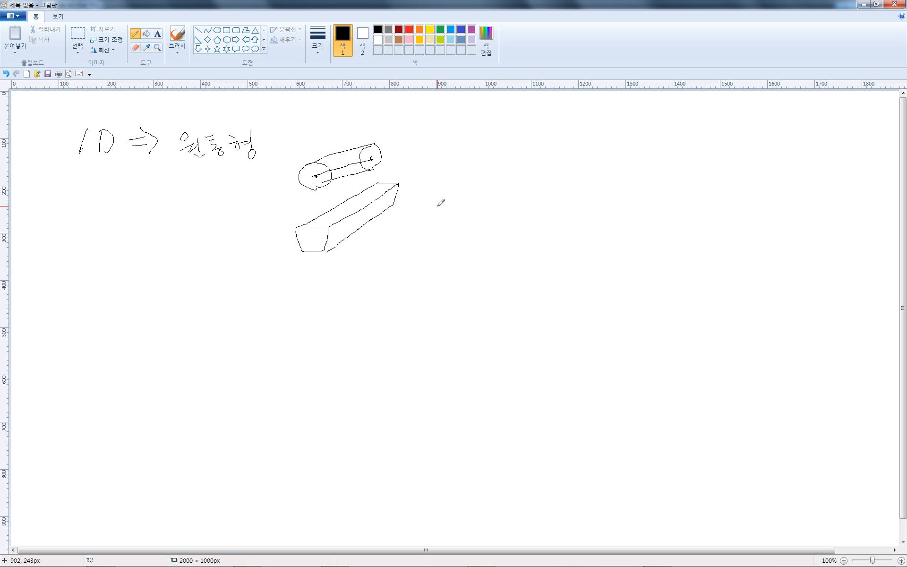
mouse_move(449, 226)
left_mouse_down()
mouse_move(461, 210)
mouse_move(442, 203)
mouse_move(496, 152)
mouse_move(517, 152)
mouse_move(462, 204)
mouse_move(518, 153)
mouse_move(514, 170)
left_mouse_up()
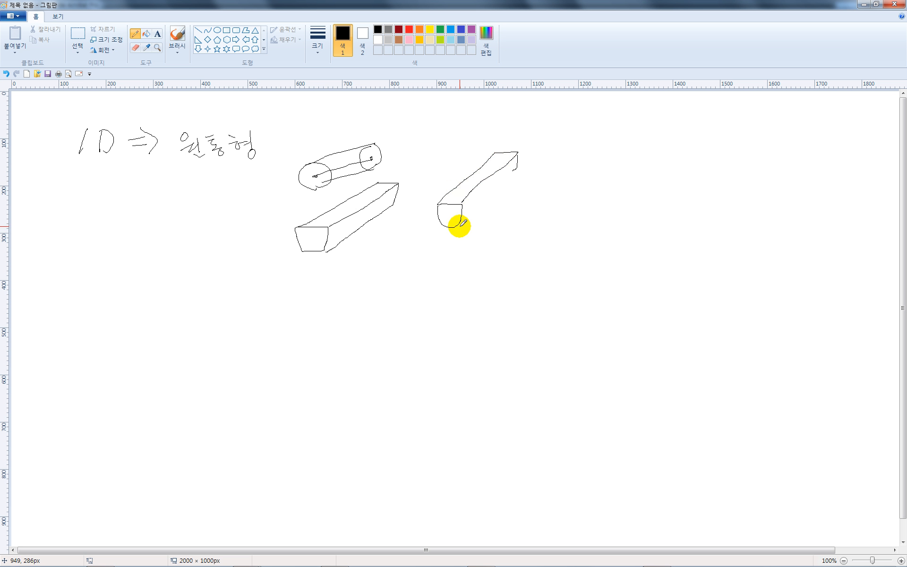
left_click_drag(458, 223, 458, 223)
mouse_move(501, 183)
left_mouse_down()
mouse_move(515, 168)
mouse_move(496, 162)
mouse_move(514, 167)
left_mouse_up()
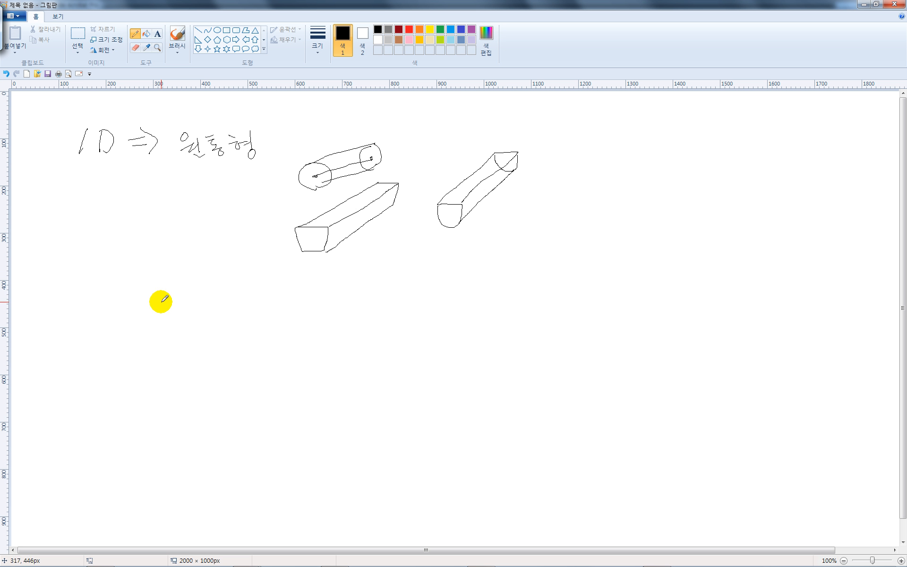
Step: Handwrite "FLow, 열전달" below the runner sketches and enclose the whole phrase in a large oval
left_click_drag(161, 301, 177, 299)
left_click_drag(168, 301, 167, 317)
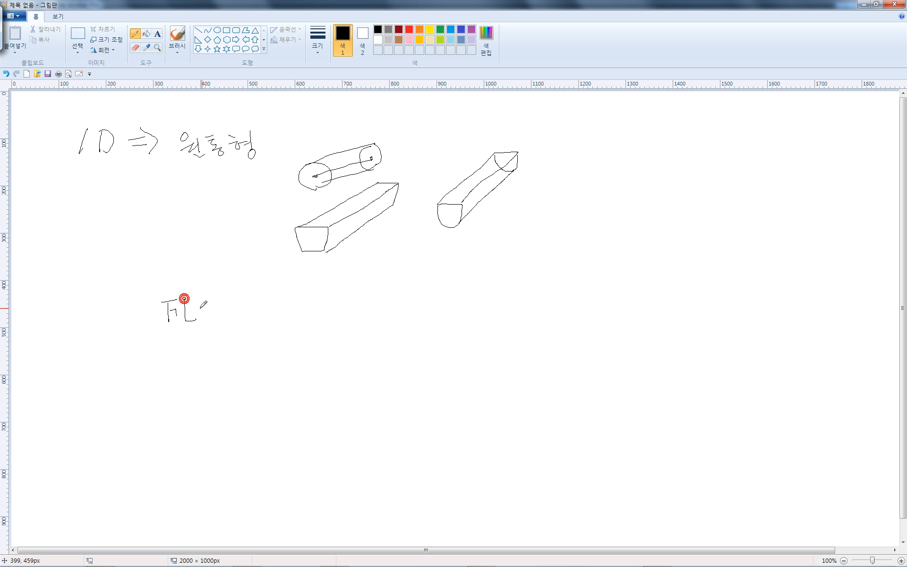
left_click_drag(245, 313, 245, 318)
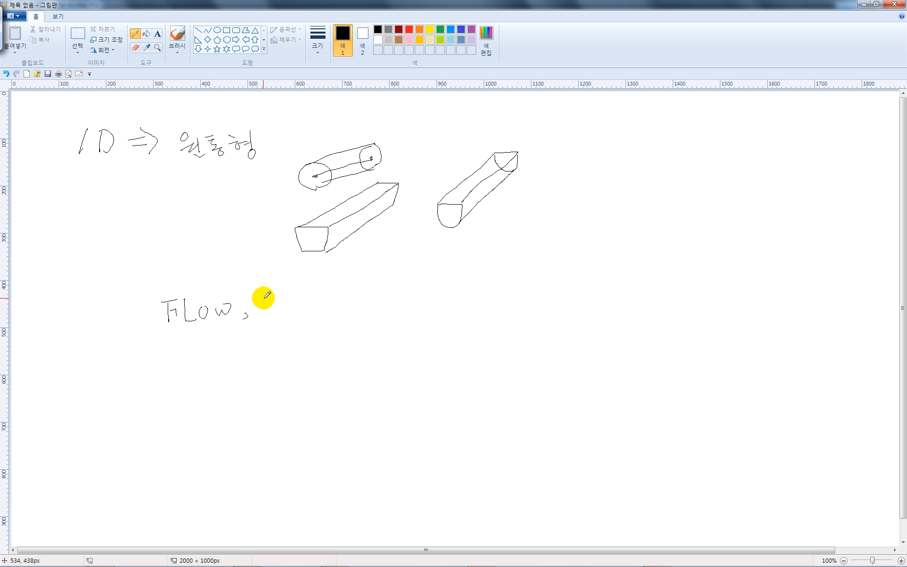
left_click_drag(268, 295, 280, 293)
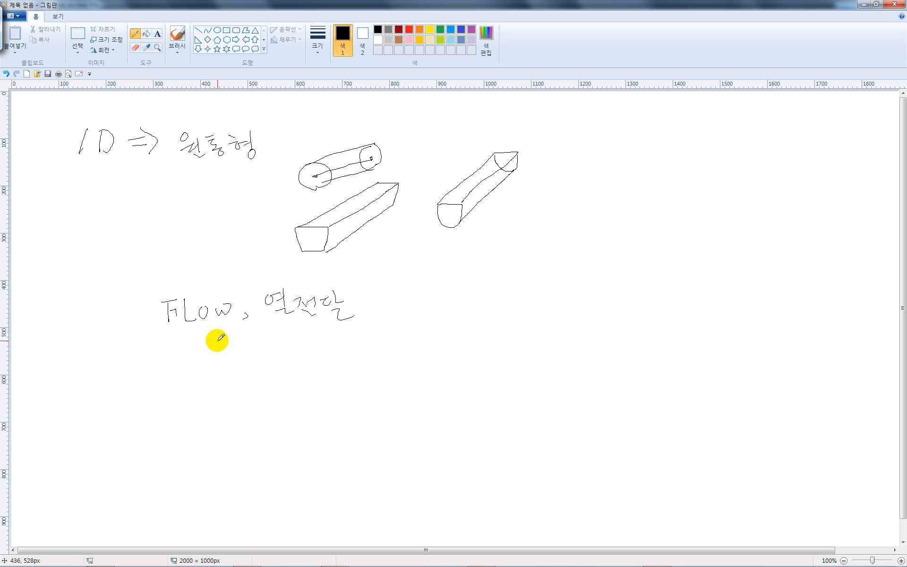
mouse_move(187, 341)
left_mouse_down()
mouse_move(176, 276)
mouse_move(373, 274)
mouse_move(274, 332)
mouse_move(184, 341)
left_mouse_up()
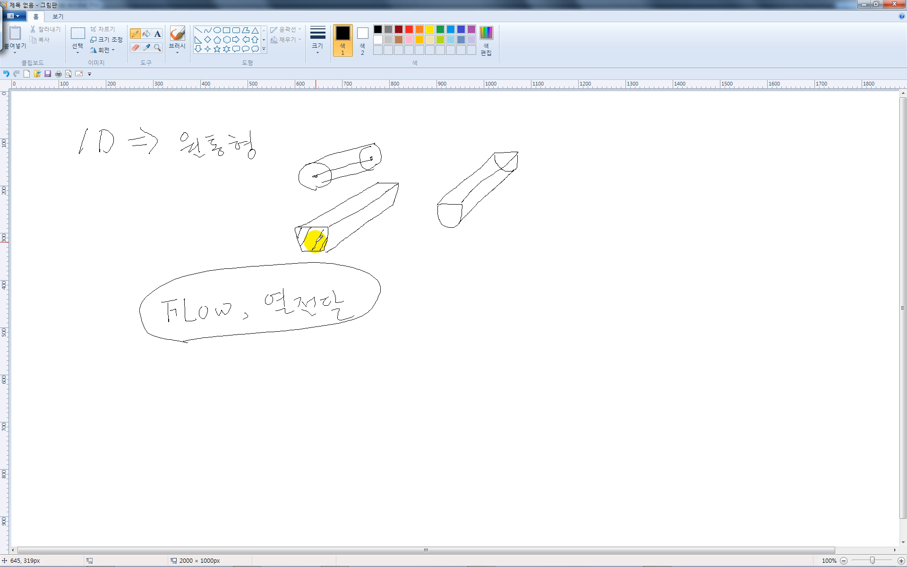
Step: Link the trapezoidal runner's hatched face to a hatched circle, and ring "FLow" and "열전달" separately with an arrow from "FLow" to that circle
mouse_move(315, 242)
left_mouse_down()
mouse_move(368, 244)
mouse_move(409, 261)
mouse_move(414, 275)
mouse_move(455, 263)
mouse_move(446, 283)
mouse_move(440, 270)
mouse_move(434, 276)
left_mouse_up()
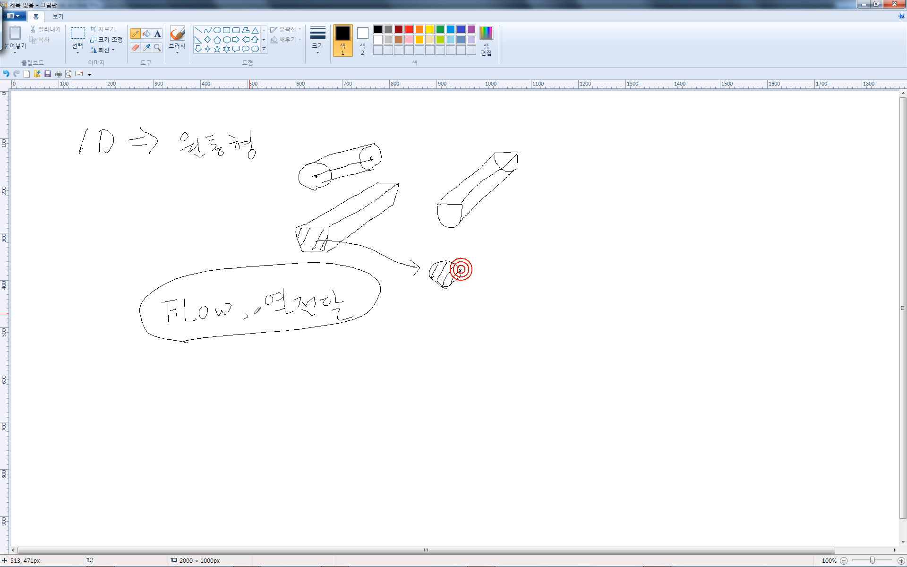
left_click_drag(197, 334, 183, 334)
mouse_move(233, 320)
left_mouse_down()
mouse_move(217, 324)
mouse_move(242, 339)
left_mouse_up()
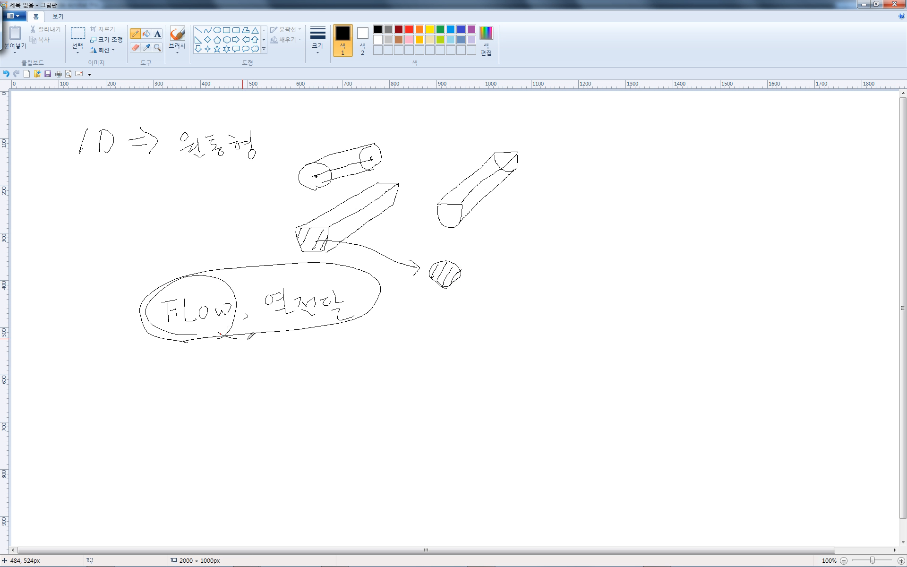
left_click_drag(437, 286, 444, 279)
mouse_move(444, 279)
left_mouse_down()
mouse_move(425, 292)
mouse_move(436, 304)
left_mouse_up()
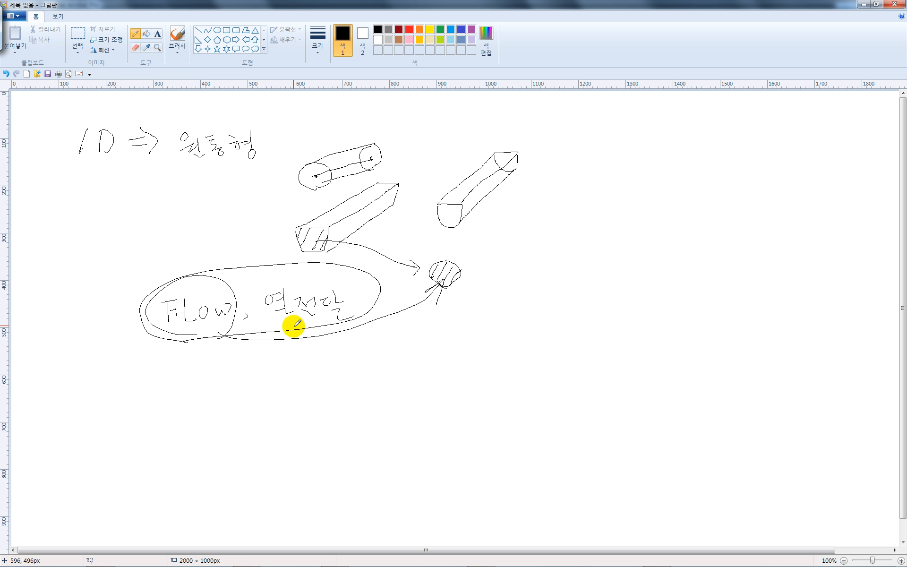
left_click_drag(362, 294, 289, 334)
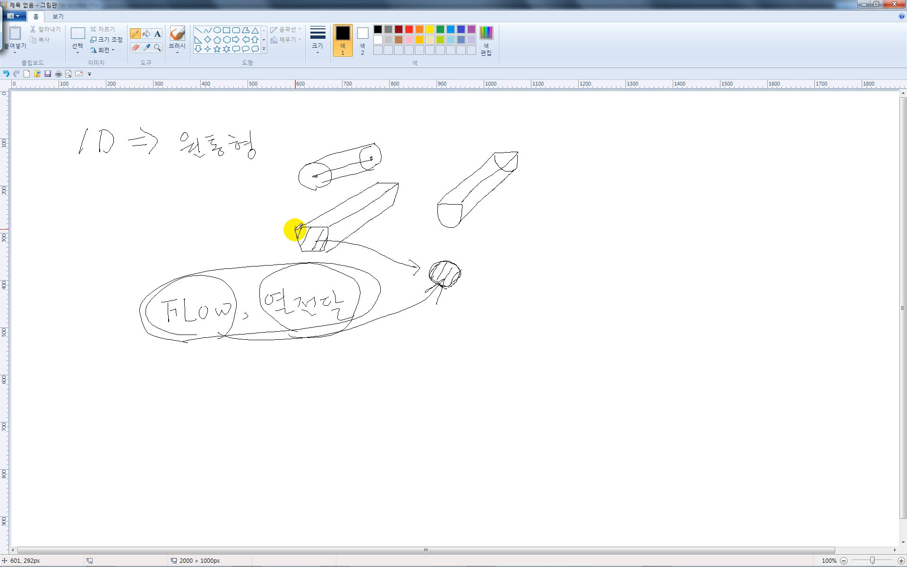
Step: Add a width dimension above the trapezoid's face and label the hatched circle's diameter with an arrow to a ringed "d"
mouse_move(295, 227)
left_mouse_down()
mouse_move(297, 210)
mouse_move(329, 209)
left_mouse_up()
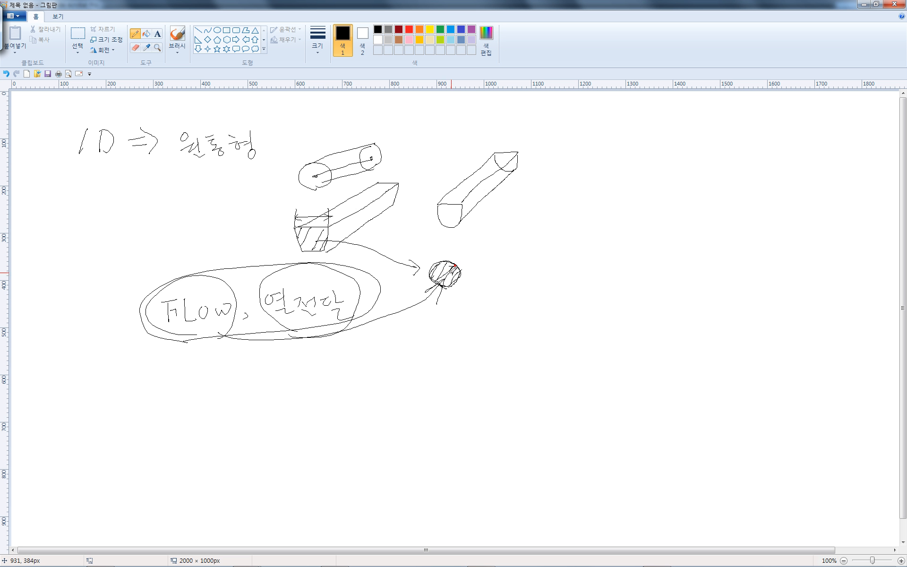
left_click_drag(442, 270, 442, 265)
mouse_move(501, 246)
left_mouse_down()
mouse_move(499, 267)
mouse_move(484, 264)
left_mouse_up()
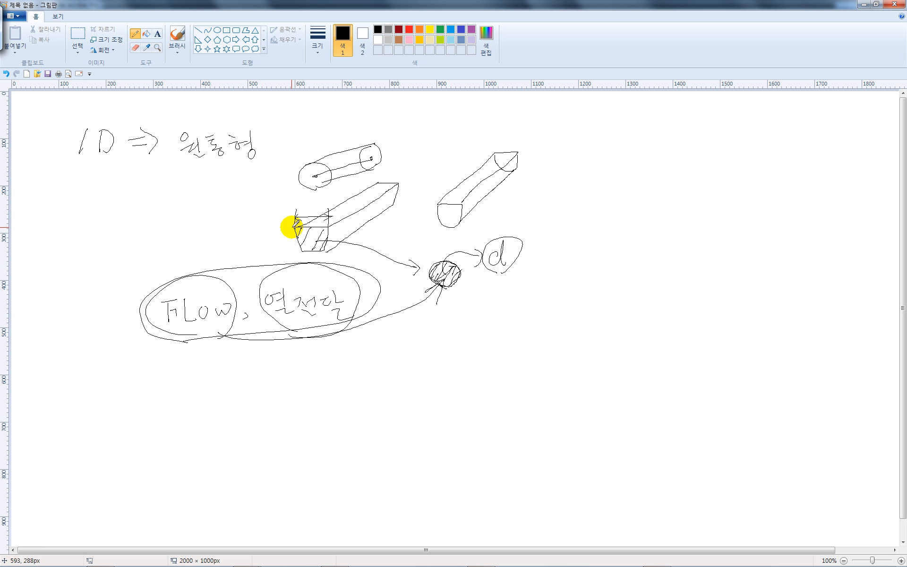
Step: Mark the trapezoidal face's outline and height, and draw an arrow from it to the handwritten label "둘레길이"
mouse_move(295, 226)
left_mouse_down()
mouse_move(333, 225)
mouse_move(341, 251)
left_mouse_up()
mouse_move(298, 227)
left_mouse_down()
mouse_move(331, 226)
mouse_move(328, 248)
mouse_move(308, 251)
mouse_move(296, 237)
mouse_move(304, 222)
mouse_move(388, 275)
left_mouse_up()
mouse_move(497, 301)
left_mouse_down()
mouse_move(498, 316)
mouse_move(528, 305)
left_mouse_up()
left_click_drag(512, 311, 525, 309)
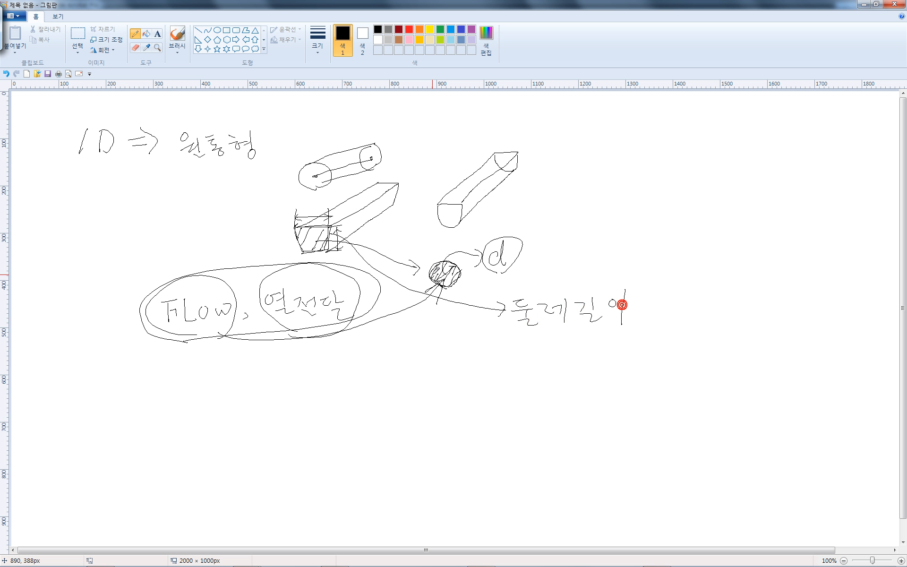
Step: Point an arrow from the hatched circle to "원주길이" and bracket it with "둘레길이", leading to the word "비율"
mouse_move(437, 278)
left_mouse_down()
mouse_move(449, 288)
mouse_move(462, 275)
mouse_move(440, 278)
mouse_move(461, 275)
left_mouse_up()
left_click_drag(548, 276, 549, 283)
left_click_drag(554, 268, 556, 279)
mouse_move(544, 281)
left_mouse_down()
mouse_move(560, 286)
mouse_move(581, 264)
left_mouse_up()
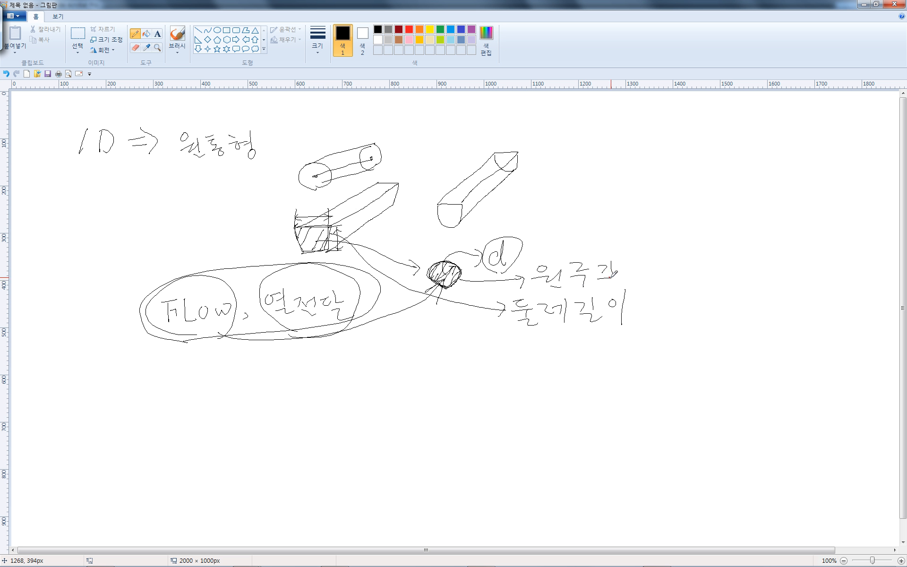
mouse_move(636, 272)
left_mouse_down()
mouse_move(681, 301)
mouse_move(707, 275)
left_mouse_up()
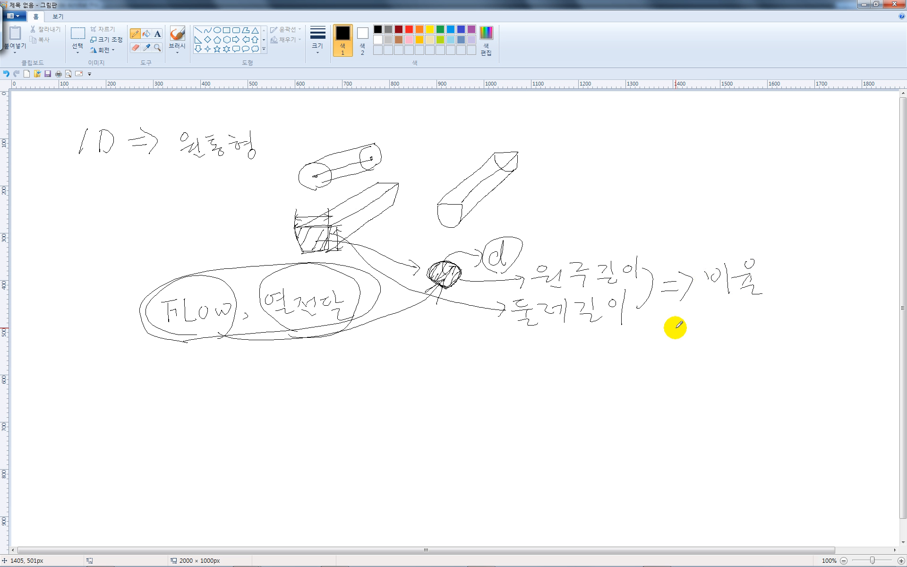
Step: Write "shape factor" below "비율", box it, and draw a curved arrow from it to the "FLow, 열전달" oval
mouse_move(676, 327)
left_mouse_down()
mouse_move(665, 346)
mouse_move(694, 331)
mouse_move(695, 347)
mouse_move(754, 344)
left_mouse_up()
mouse_move(790, 309)
left_mouse_down()
mouse_move(783, 329)
mouse_move(878, 338)
left_mouse_up()
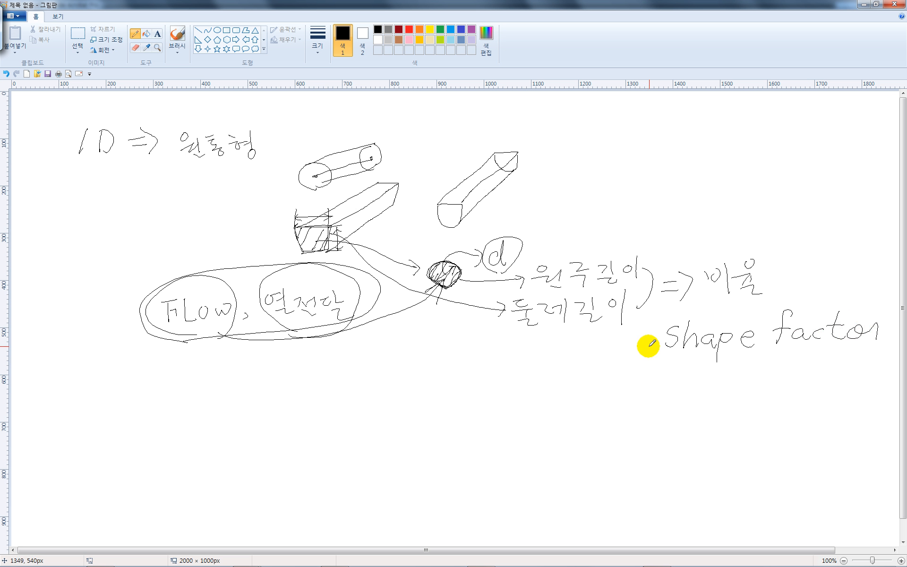
left_click_drag(653, 357, 873, 349)
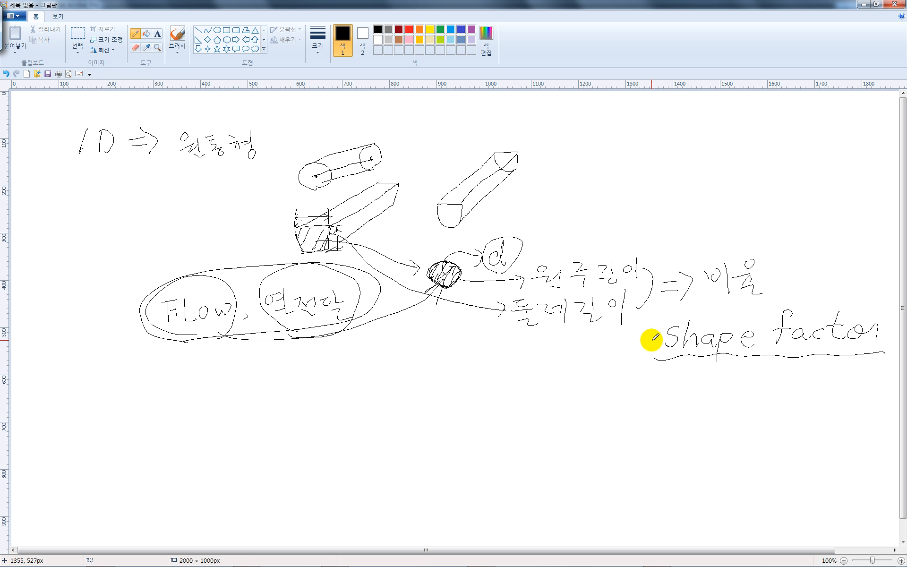
mouse_move(648, 340)
left_mouse_down()
mouse_move(551, 368)
mouse_move(378, 328)
mouse_move(365, 320)
mouse_move(376, 312)
left_mouse_up()
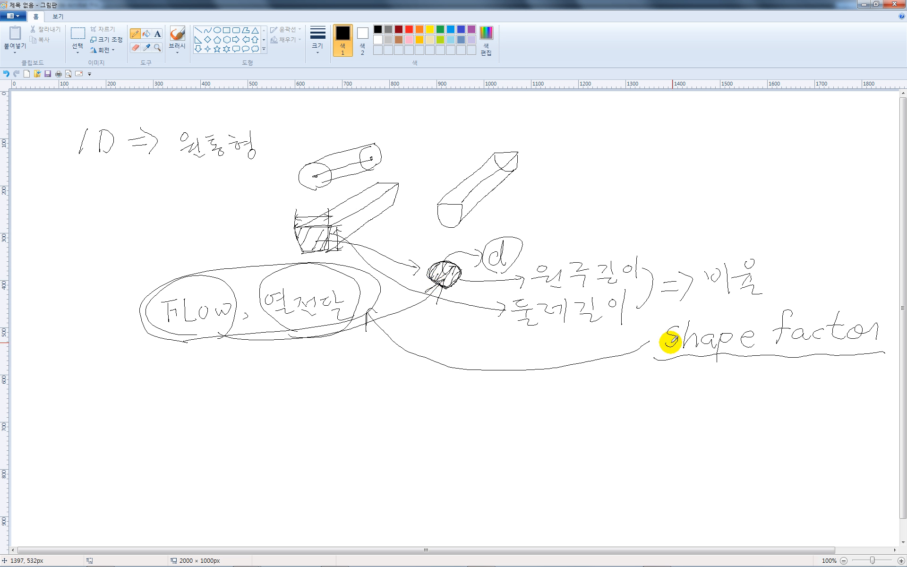
mouse_move(659, 356)
left_mouse_down()
mouse_move(659, 320)
mouse_move(877, 307)
mouse_move(883, 351)
left_mouse_up()
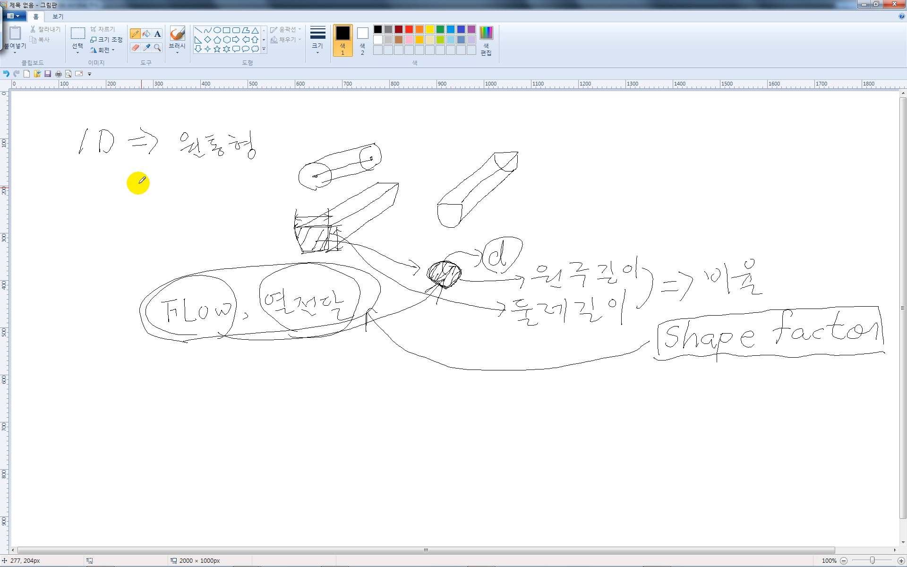
Step: Ring "1D", run an arrow from it to the enclosed note "표면전체에서", and point a double arrow from the note to "열전달"
mouse_move(112, 172)
left_mouse_down()
mouse_move(112, 108)
mouse_move(113, 177)
left_mouse_up()
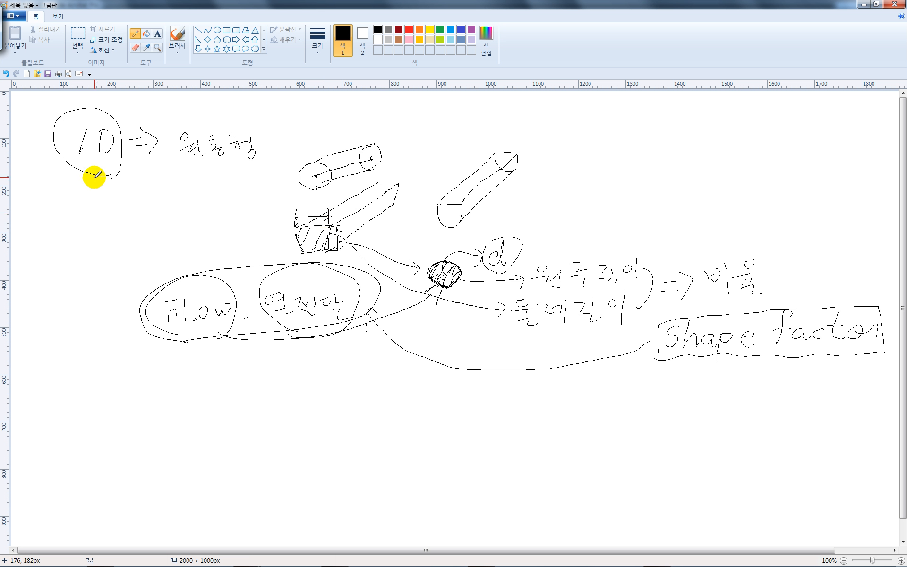
mouse_move(95, 176)
left_mouse_down()
mouse_move(161, 345)
mouse_move(242, 380)
mouse_move(238, 392)
mouse_move(269, 376)
left_mouse_up()
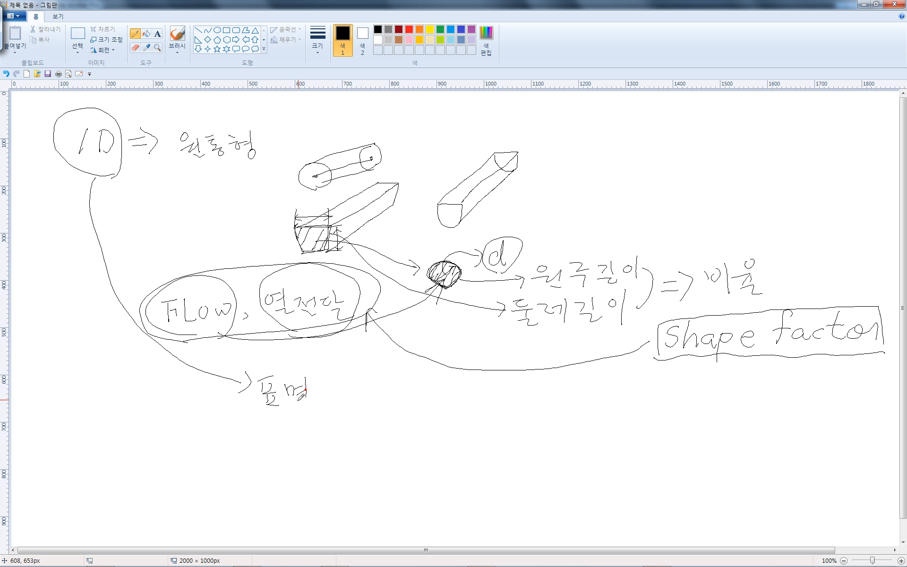
left_click_drag(319, 386, 349, 393)
mouse_move(273, 425)
left_mouse_down()
mouse_move(378, 365)
mouse_move(363, 419)
mouse_move(267, 421)
left_mouse_up()
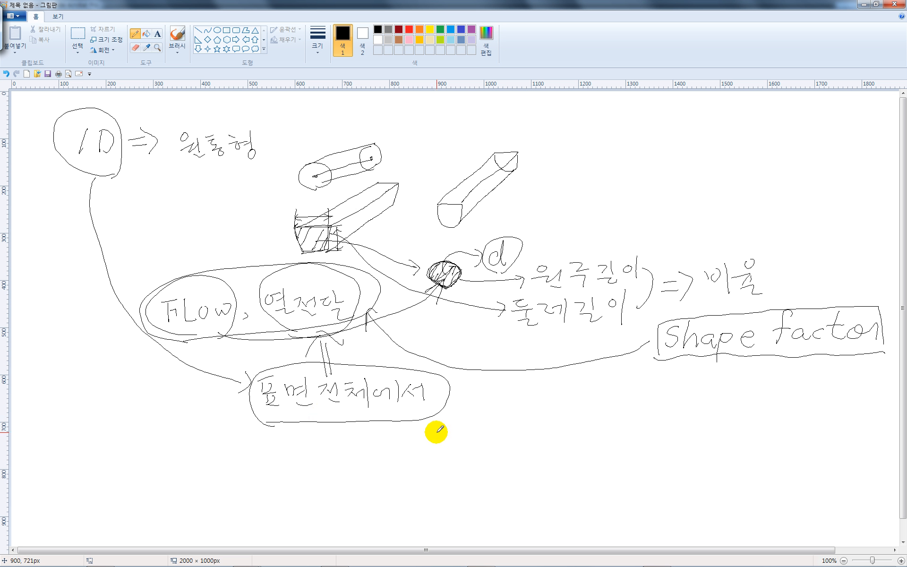
Step: Sketch a thick rectangular plate in perspective below "shape factor", with a smaller four-sided outline on its upper face
mouse_move(434, 433)
left_mouse_down()
mouse_move(546, 396)
mouse_move(635, 425)
left_mouse_up()
mouse_move(435, 435)
left_mouse_down()
mouse_move(515, 468)
mouse_move(640, 429)
left_mouse_up()
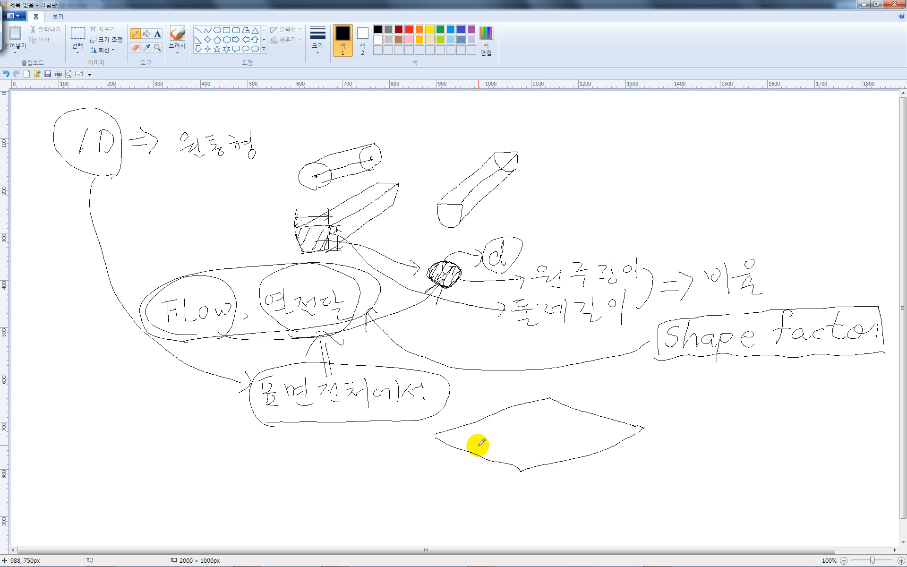
mouse_move(476, 433)
left_mouse_down()
mouse_move(537, 414)
mouse_move(585, 428)
mouse_move(591, 434)
mouse_move(524, 453)
mouse_move(472, 434)
mouse_move(434, 449)
mouse_move(524, 483)
left_mouse_up()
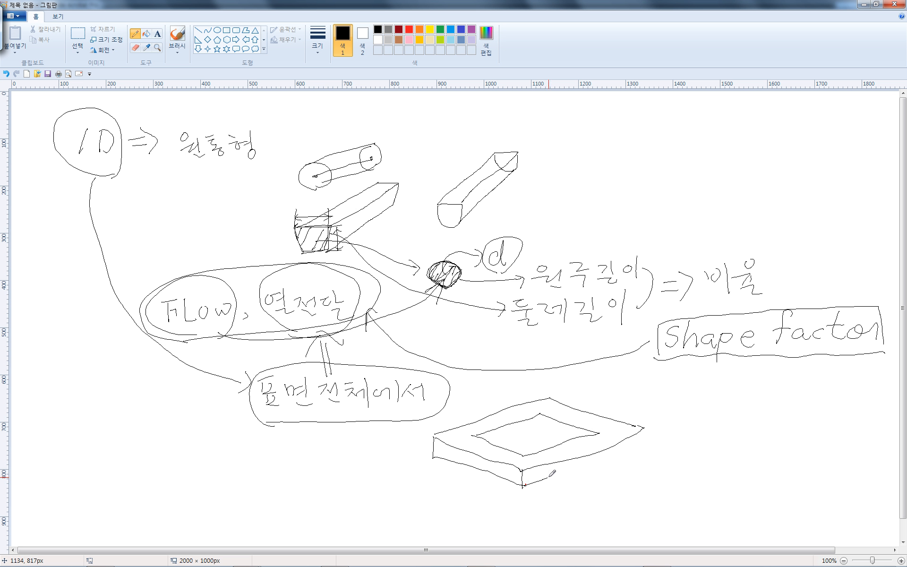
left_click_drag(640, 430, 640, 452)
Step: Fill the plate's inner outline with crossing lines to form a mesh grid
left_click_drag(486, 439, 503, 435)
left_click_drag(557, 420, 557, 419)
mouse_move(502, 448)
left_mouse_down()
mouse_move(575, 422)
mouse_move(523, 450)
mouse_move(503, 442)
mouse_move(559, 452)
left_mouse_up()
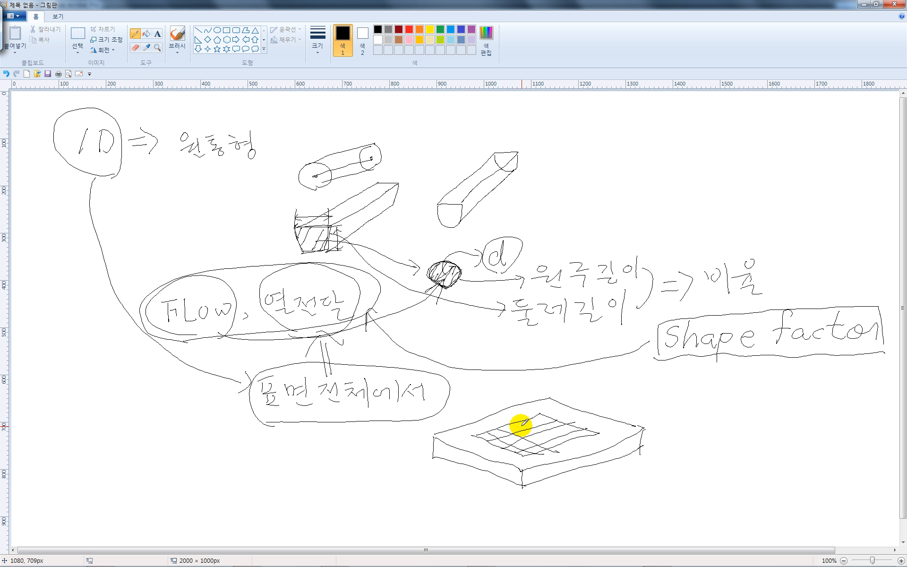
left_click_drag(513, 423, 539, 434)
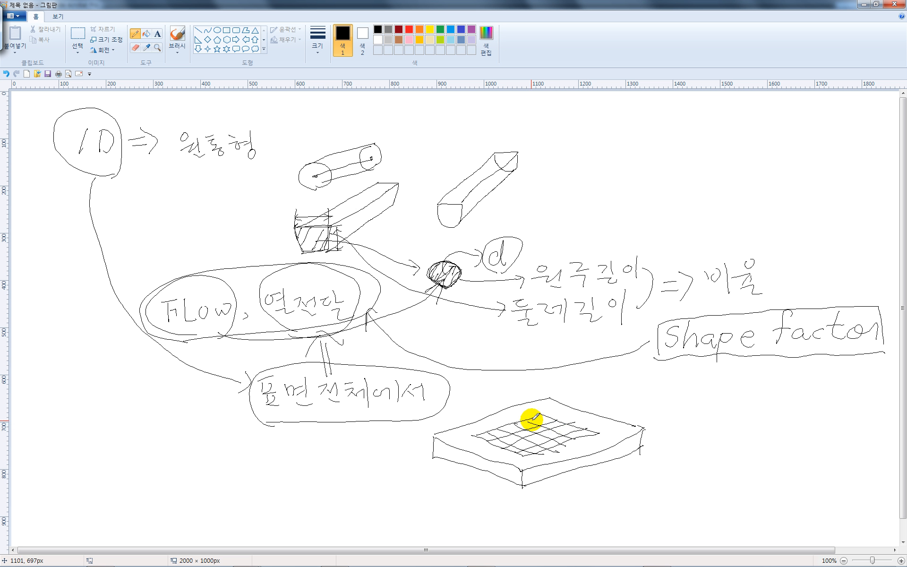
Step: Retrace several cells and lines inside the plate's mesh grid to darken them
left_click_drag(540, 414, 543, 422)
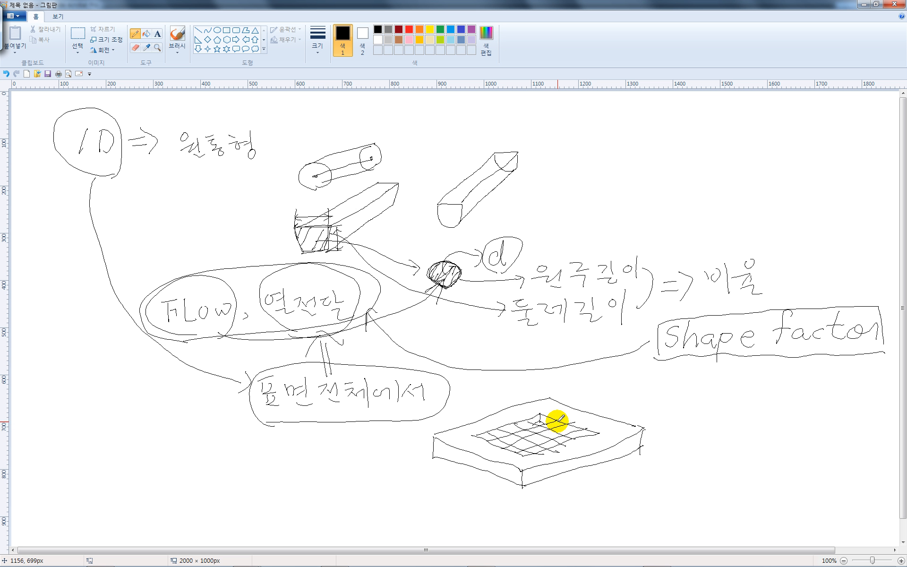
mouse_move(553, 421)
left_mouse_down()
mouse_move(487, 442)
mouse_move(540, 431)
left_mouse_up()
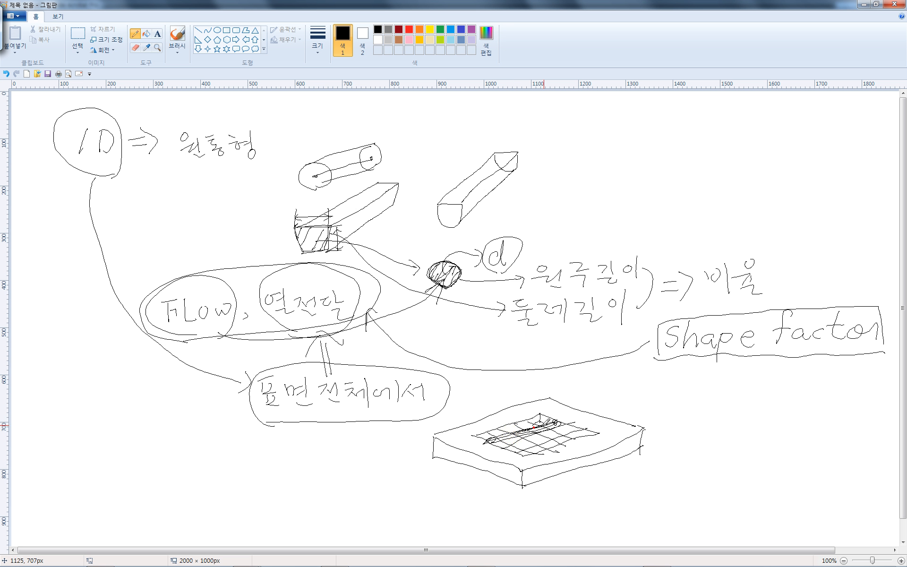
mouse_move(528, 422)
left_mouse_down()
mouse_move(570, 436)
mouse_move(547, 430)
mouse_move(502, 441)
mouse_move(518, 449)
mouse_move(561, 433)
left_mouse_up()
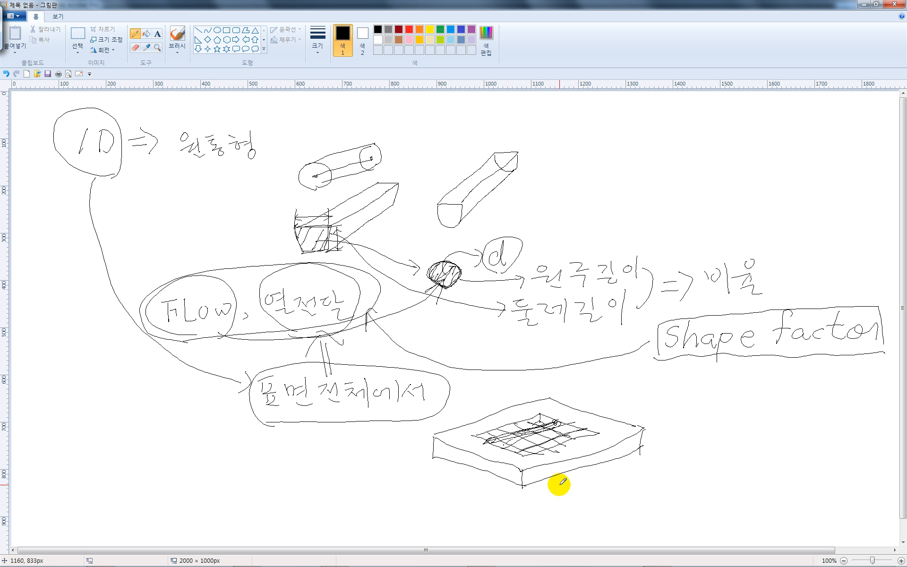
Step: Ring the mesh grid on the plate with a large circle and draw a star on either side above it
mouse_move(553, 487)
left_mouse_down()
mouse_move(502, 402)
mouse_move(553, 479)
mouse_move(589, 429)
mouse_move(581, 404)
left_mouse_up()
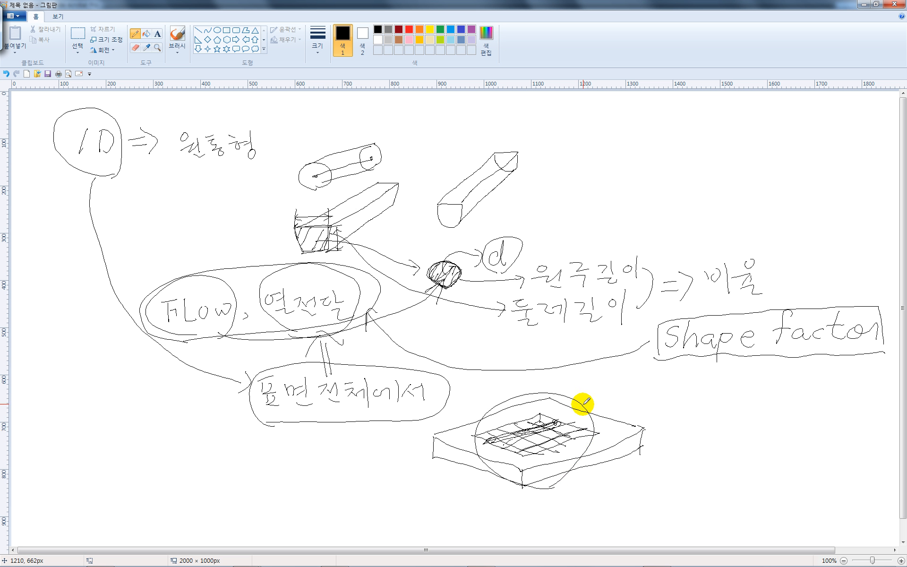
mouse_move(607, 393)
left_mouse_down()
mouse_move(630, 384)
mouse_move(617, 399)
mouse_move(638, 385)
mouse_move(619, 404)
left_mouse_up()
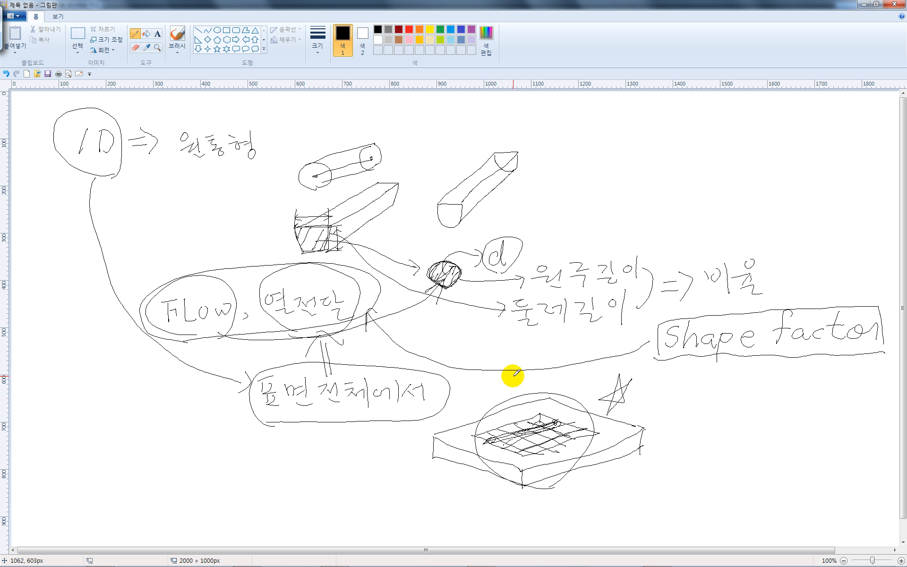
left_click_drag(507, 367, 516, 375)
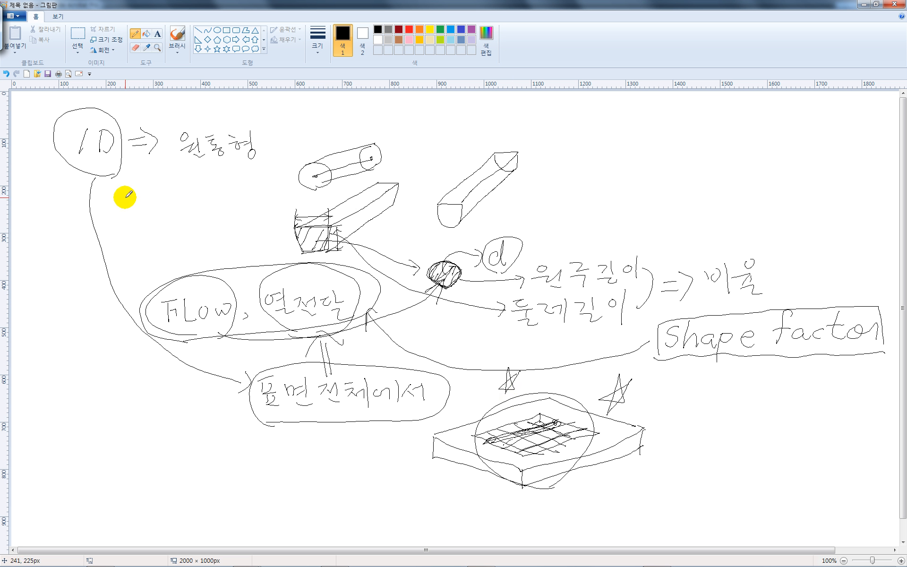
Step: Ring "1D" again and run a curved arrow from below it to a handwritten list reading "Sprue", "Runner", "gate" and "Cooling channel"
mouse_move(102, 184)
left_mouse_down()
mouse_move(43, 163)
mouse_move(150, 146)
mouse_move(124, 179)
left_mouse_up()
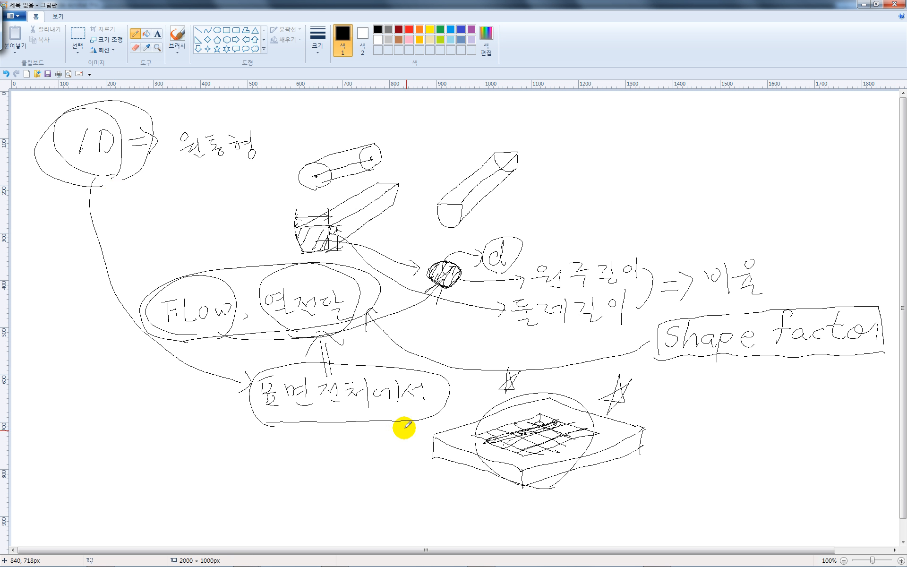
mouse_move(86, 226)
left_mouse_down()
mouse_move(131, 336)
mouse_move(239, 455)
mouse_move(262, 465)
left_mouse_up()
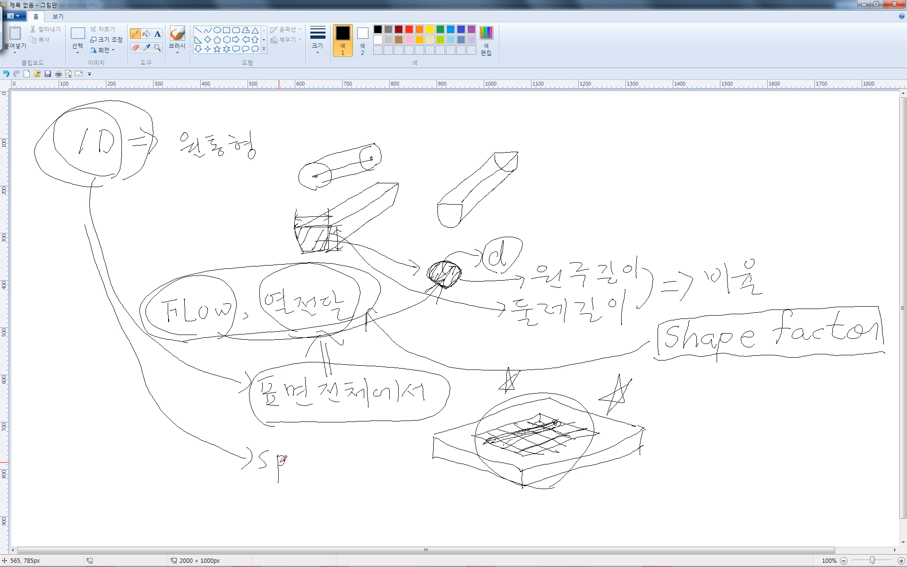
left_click_drag(322, 451, 328, 454)
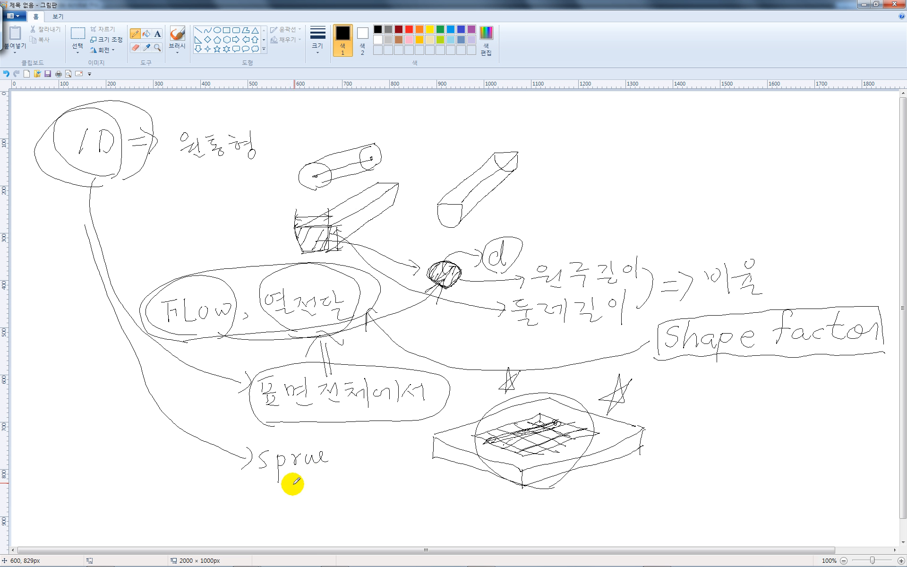
mouse_move(260, 494)
left_mouse_down()
mouse_move(307, 506)
mouse_move(323, 495)
mouse_move(349, 497)
left_mouse_up()
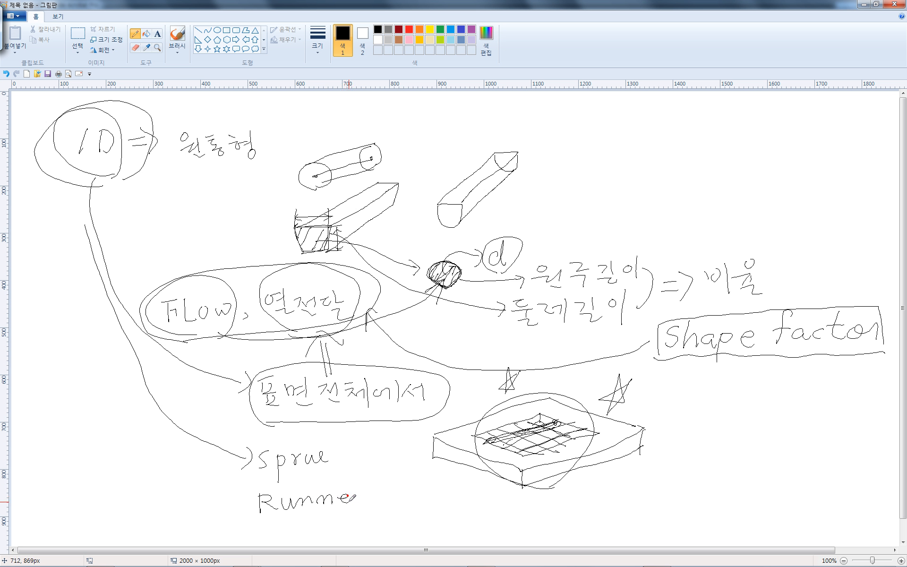
mouse_move(270, 523)
left_mouse_down()
mouse_move(285, 532)
mouse_move(274, 542)
mouse_move(289, 526)
mouse_move(302, 532)
left_mouse_up()
mouse_move(308, 514)
left_mouse_down()
mouse_move(310, 530)
mouse_move(324, 529)
mouse_move(316, 518)
left_mouse_up()
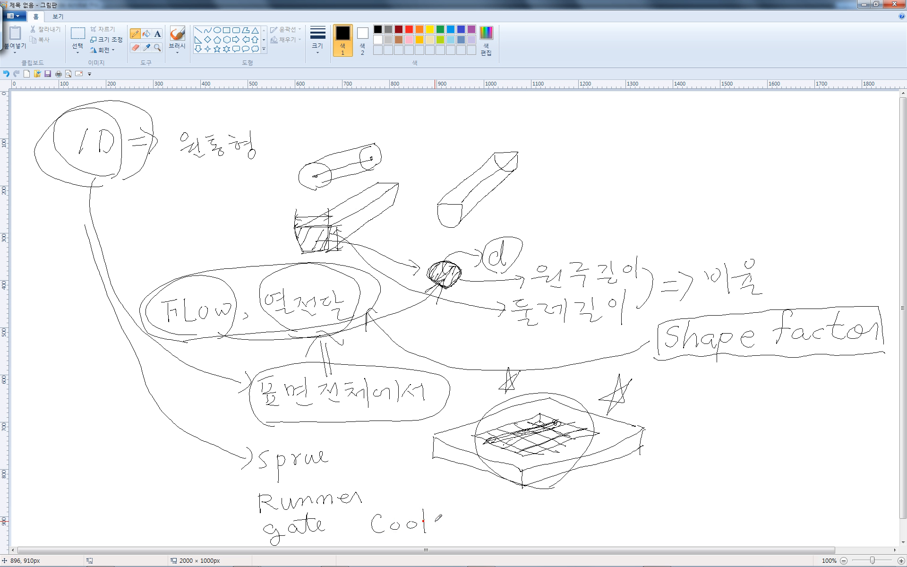
left_click_drag(459, 521, 466, 538)
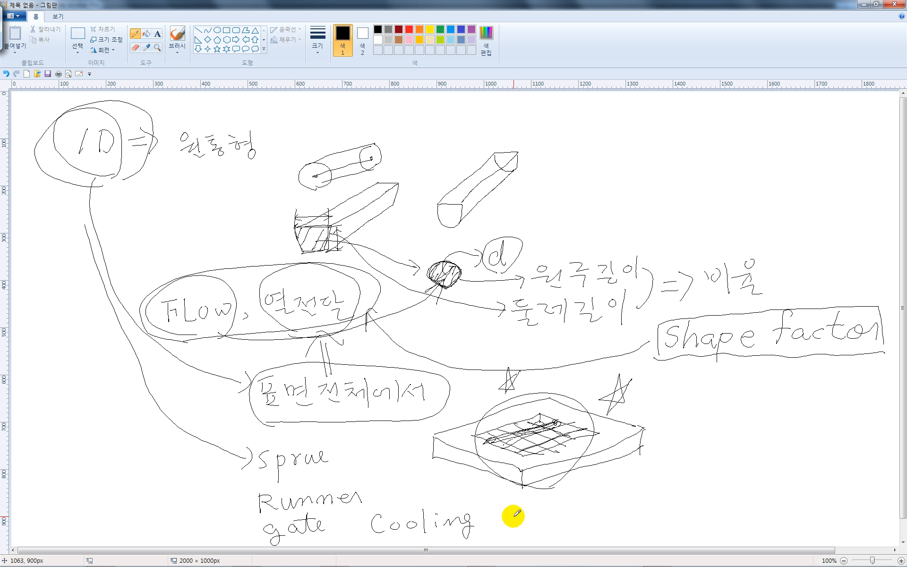
mouse_move(508, 513)
left_mouse_down()
mouse_move(514, 524)
mouse_move(574, 514)
mouse_move(614, 526)
left_mouse_up()
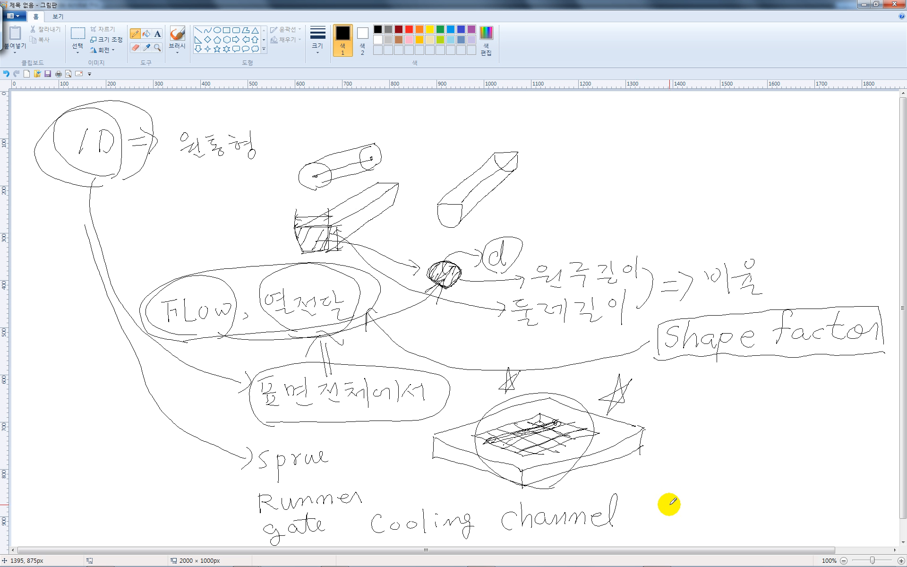
Step: Write "제품 => Grill" after "Cooling channel" and draw a circled star above "Grill"
left_click_drag(659, 511, 662, 520)
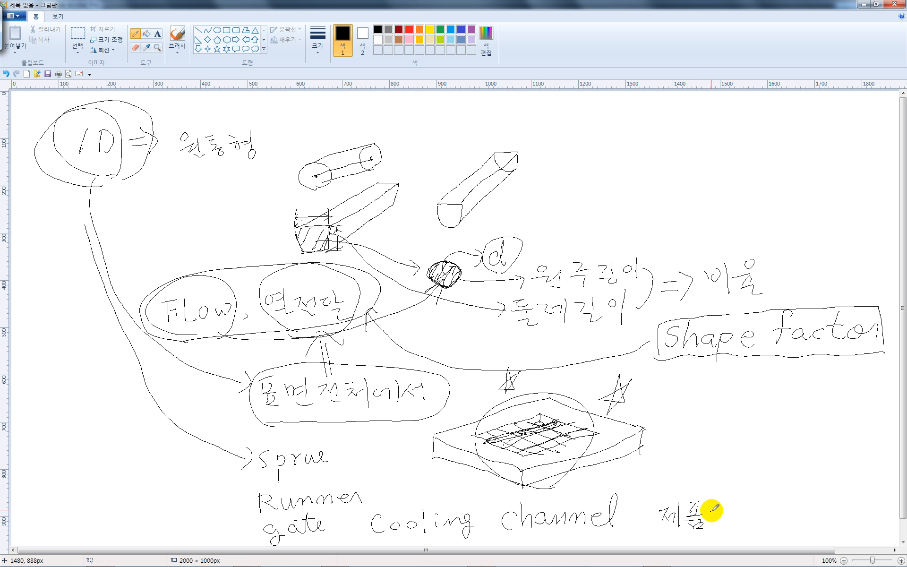
left_click_drag(710, 511, 720, 509)
left_click_drag(710, 515, 753, 517)
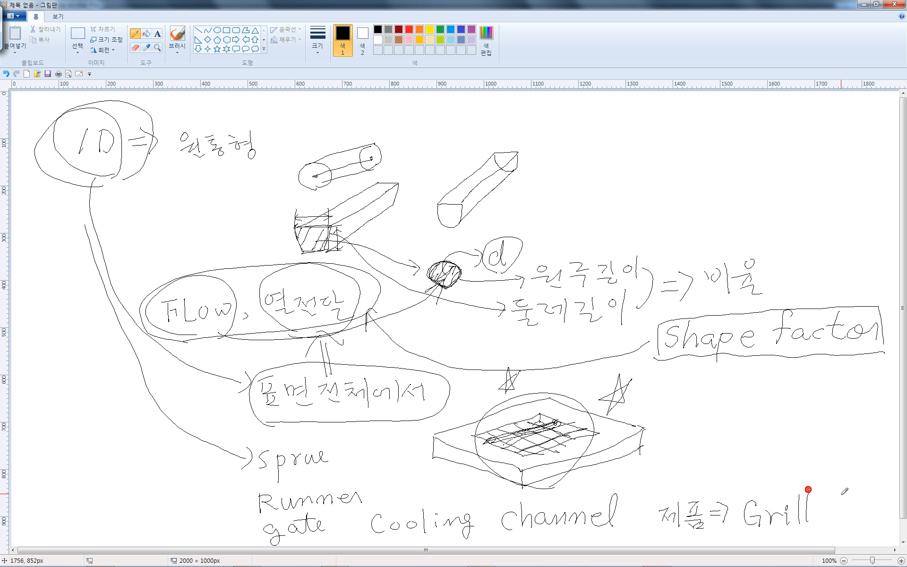
mouse_move(786, 461)
left_mouse_down()
mouse_move(780, 481)
mouse_move(798, 452)
mouse_move(756, 494)
mouse_move(749, 489)
left_mouse_up()
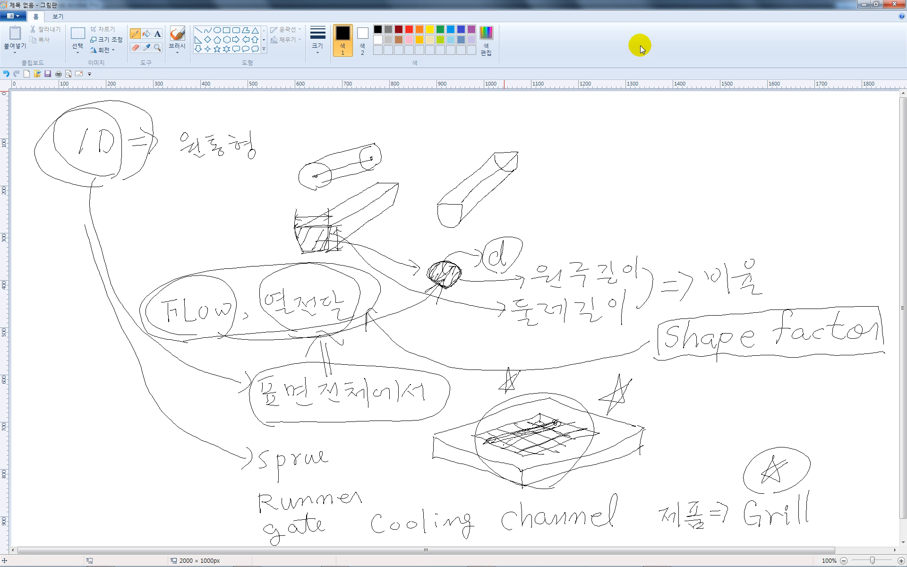
Step: Close the Paint drawing without saving, close both open PDF documents, and return to the Mesh.prt model in NX
left_click(895, 6)
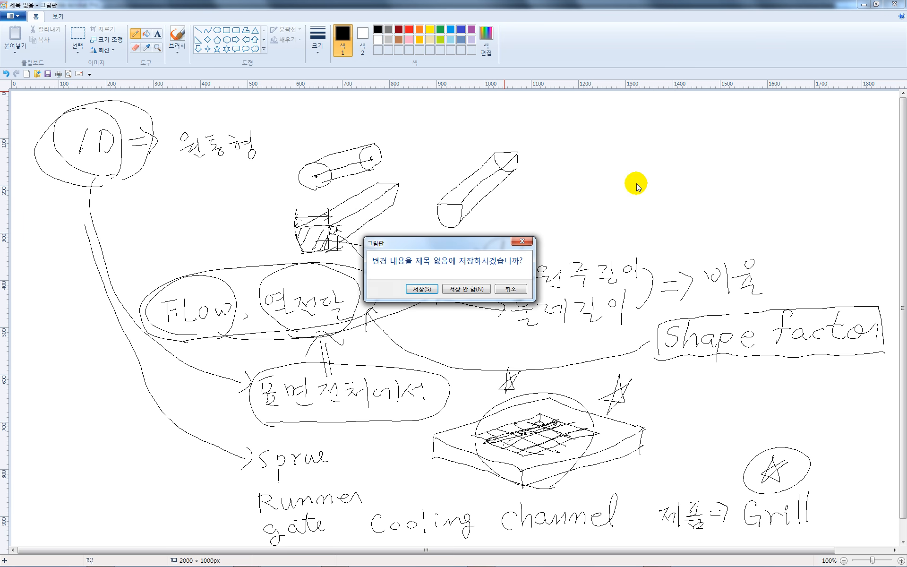
left_click(464, 289)
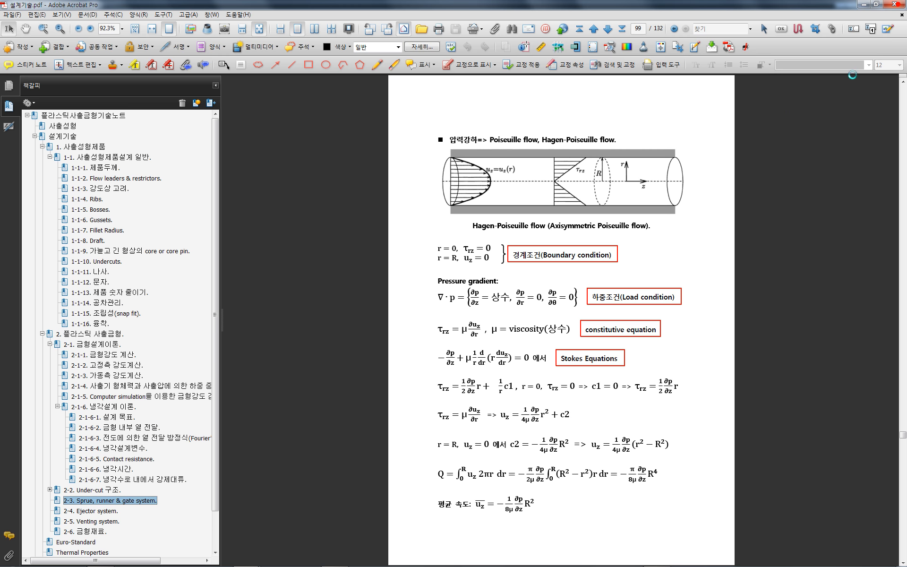
left_click(901, 14)
left_click(860, 183)
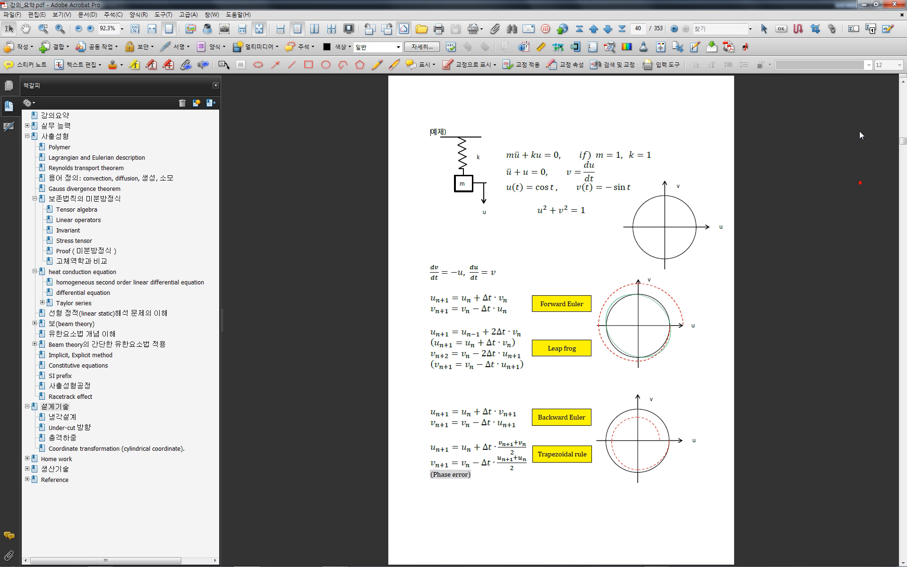
left_click(894, 5)
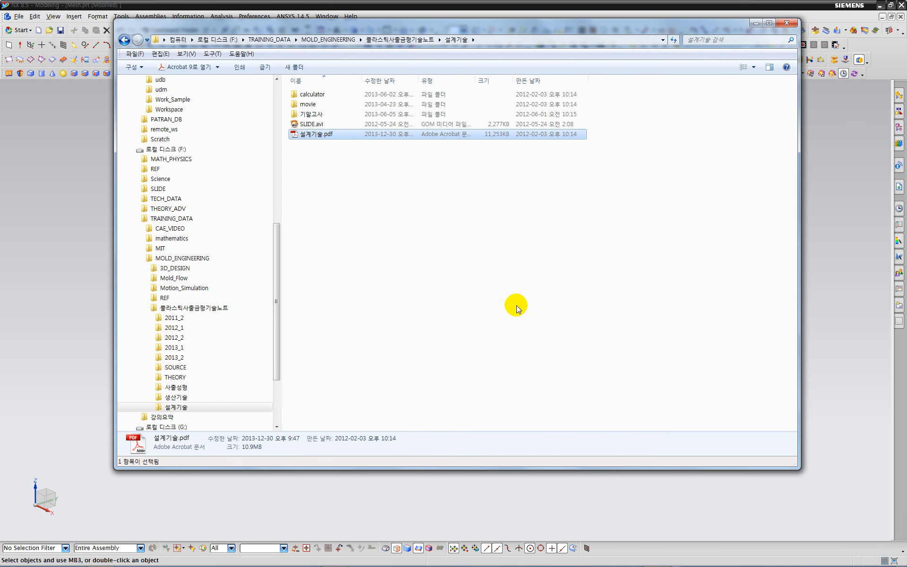
left_click(81, 342)
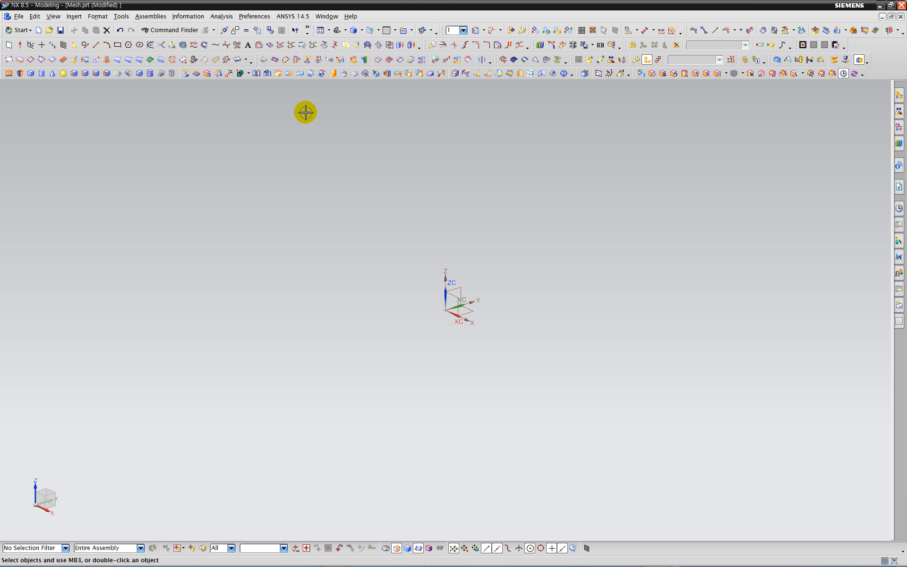
Step: Create a 30 × 50 × 2 mm block with its origin at XC 20, YC -25, ZC 0 and no Boolean
left_click(30, 73)
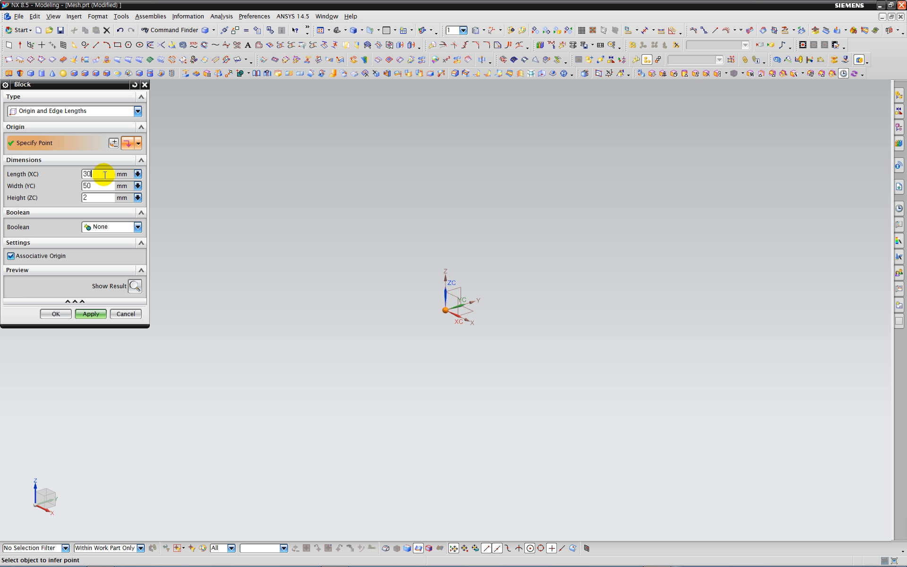
left_click(114, 143)
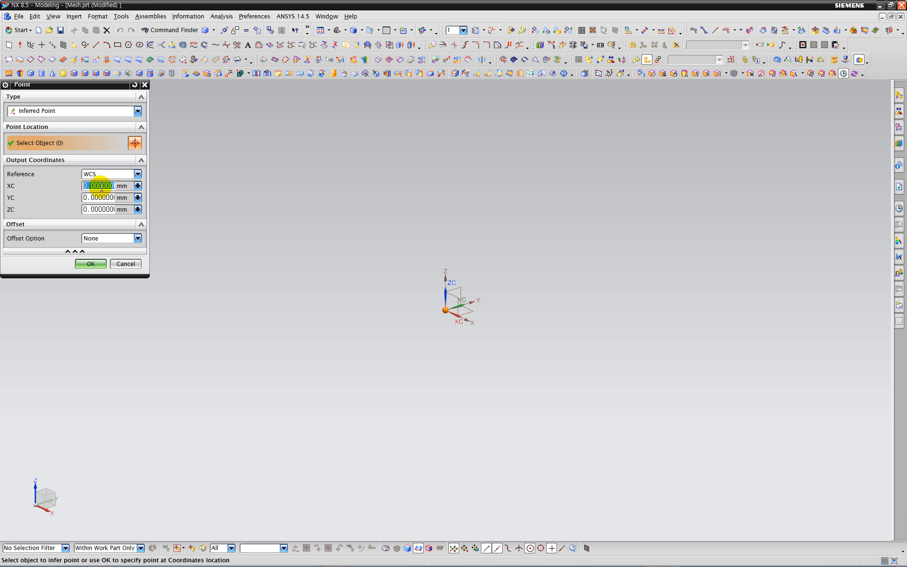
type("20")
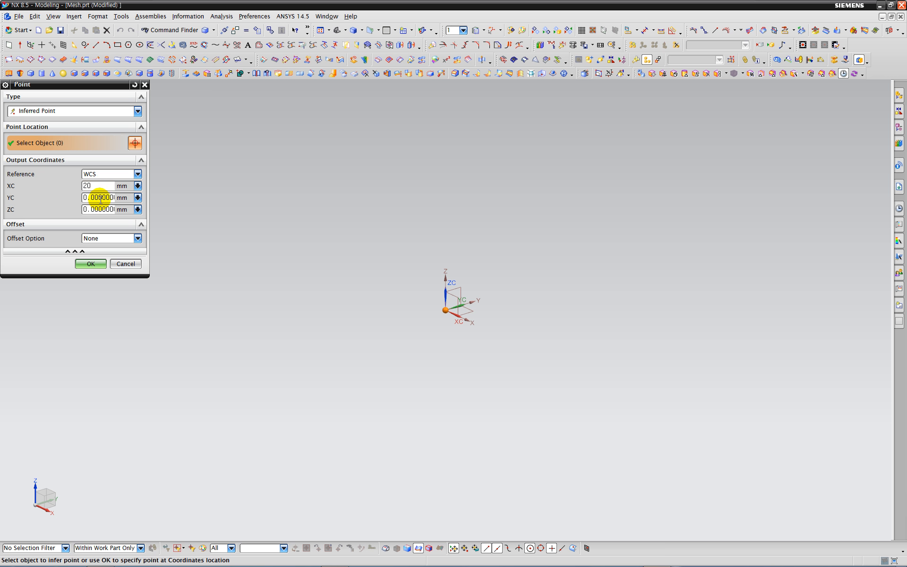
left_click(101, 199)
left_click(101, 198)
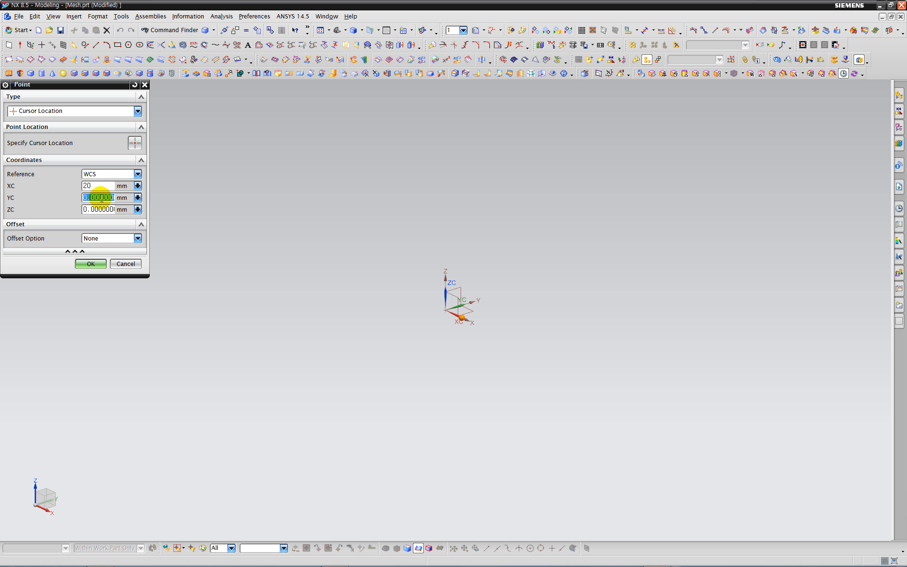
type("-25")
key("Return")
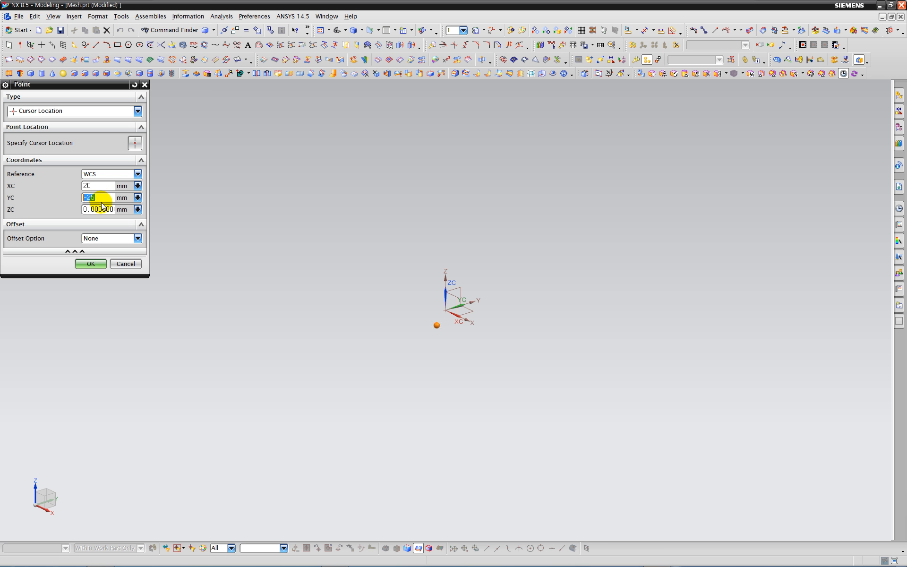
left_click(91, 264)
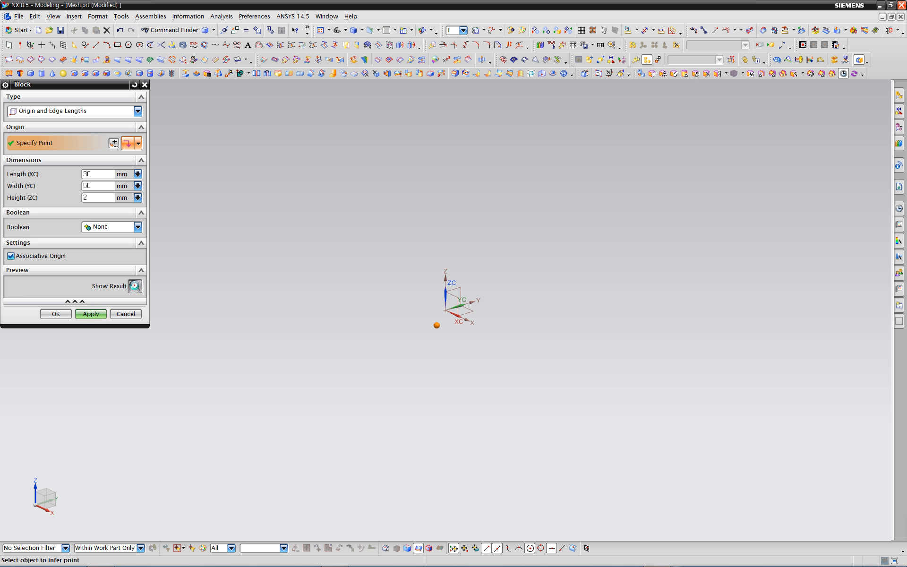
left_click(135, 286)
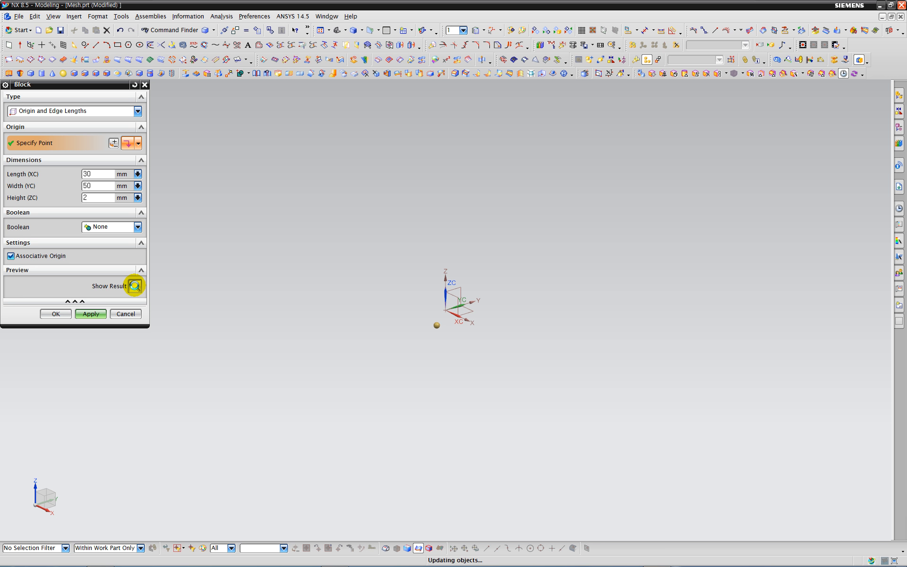
left_click(96, 315)
left_click(125, 314)
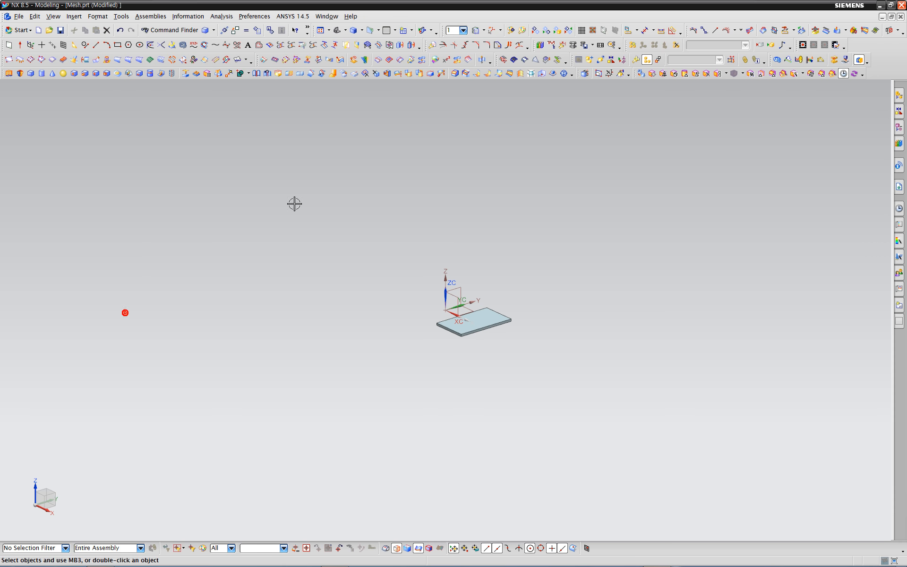
left_click(320, 30)
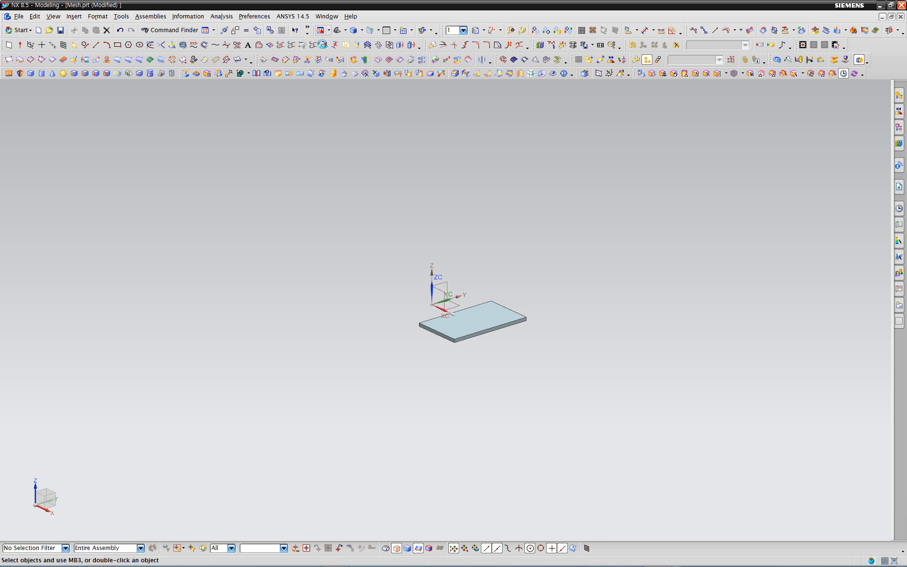
scroll(320, 182, "down", 5)
middle_click_drag(222, 173, 253, 169)
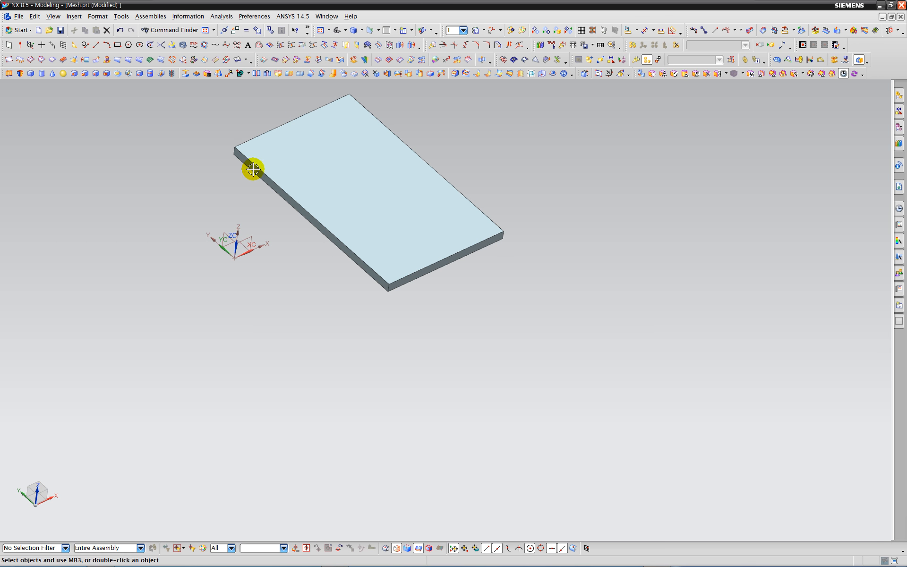
scroll(302, 326, "down", 3)
middle_click_drag(222, 205, 257, 228, "shift")
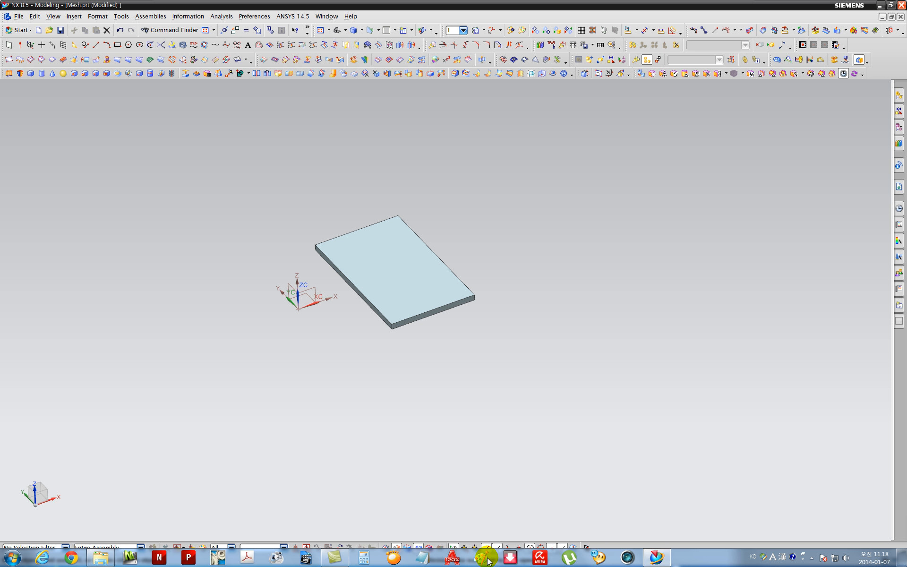
Step: Switch to Paint and handwrite "Mid Plane" with "Dual Domain" beneath it on the blank canvas using the Pencil
left_click(485, 558)
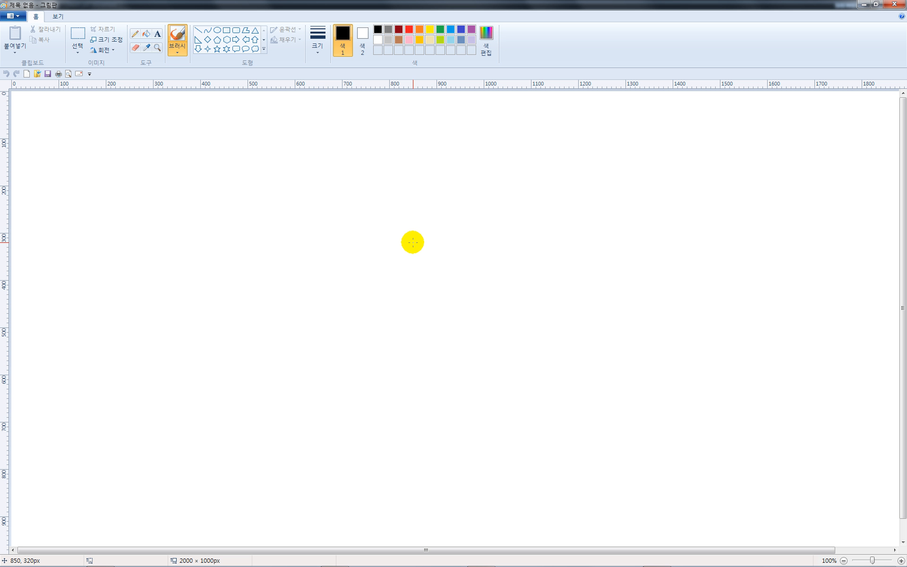
left_click(136, 34)
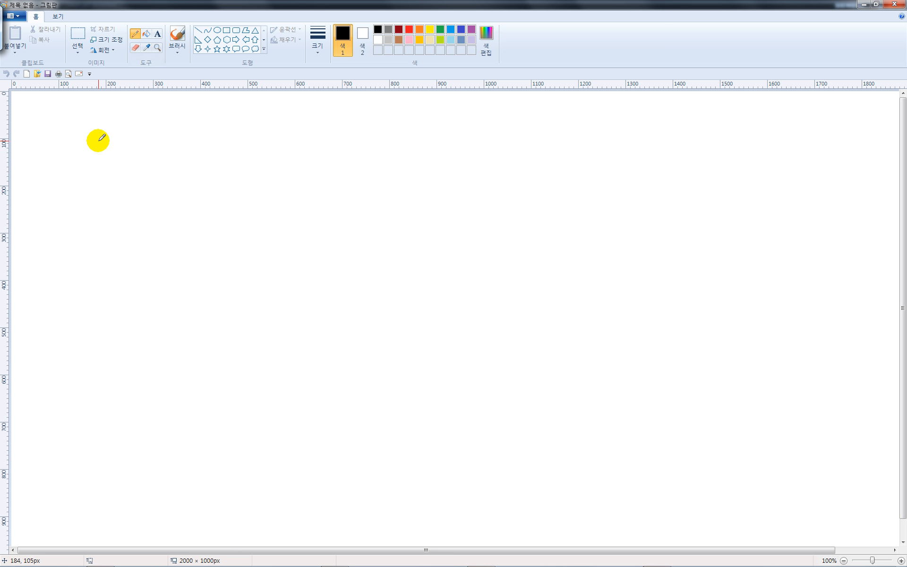
left_click_drag(100, 137, 100, 137)
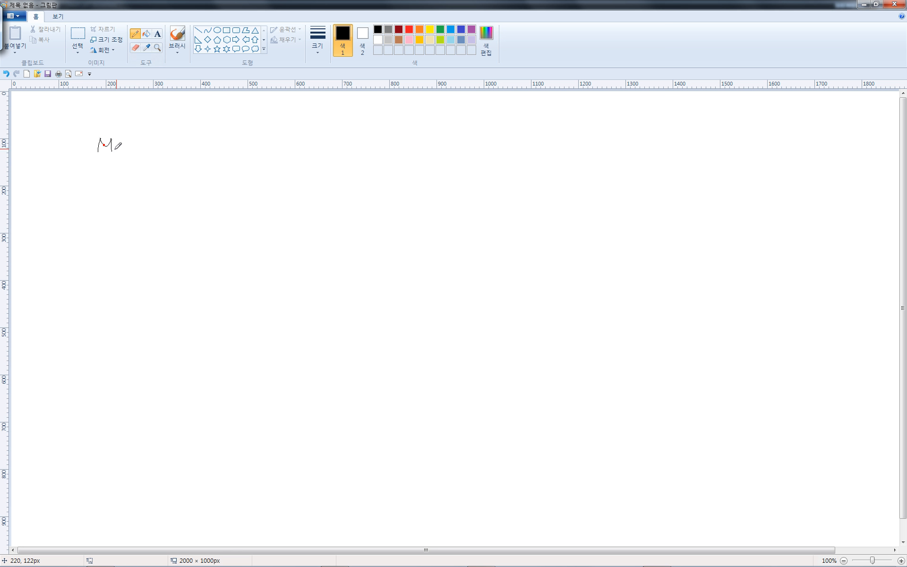
mouse_move(161, 141)
left_mouse_down()
mouse_move(161, 154)
mouse_move(225, 150)
left_mouse_up()
mouse_move(101, 203)
left_mouse_down()
mouse_move(99, 178)
mouse_move(163, 201)
mouse_move(184, 184)
mouse_move(242, 196)
mouse_move(285, 194)
left_mouse_up()
left_click(265, 179)
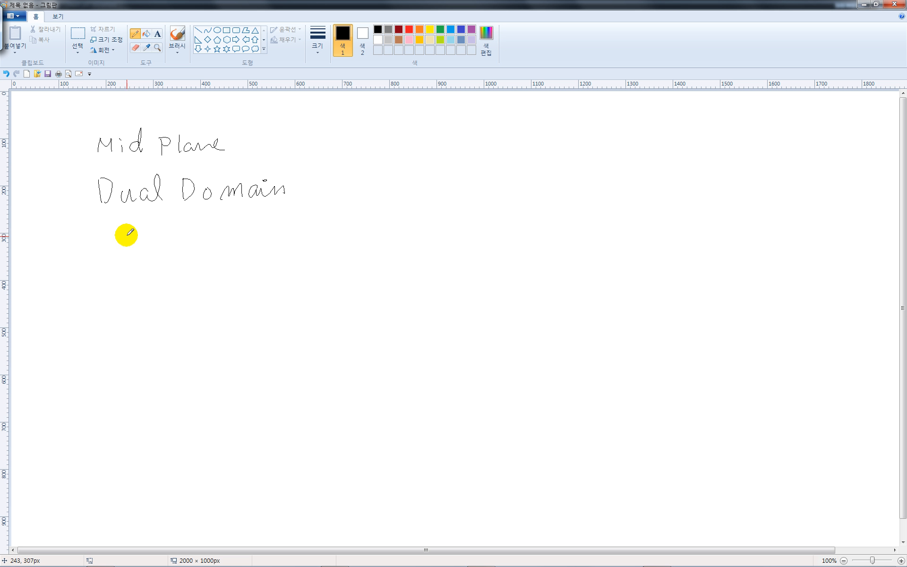
Step: Write "1 d" above "Mid Plane", brace the three entries together and run a curved arrow downward from the brace
left_click_drag(106, 109, 152, 120)
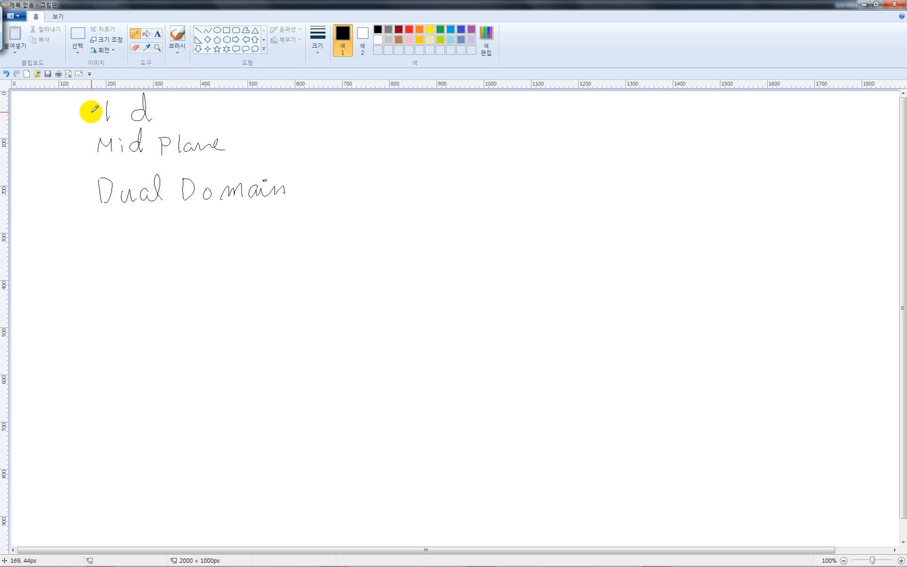
mouse_move(92, 112)
left_mouse_down()
mouse_move(83, 188)
mouse_move(96, 199)
left_mouse_up()
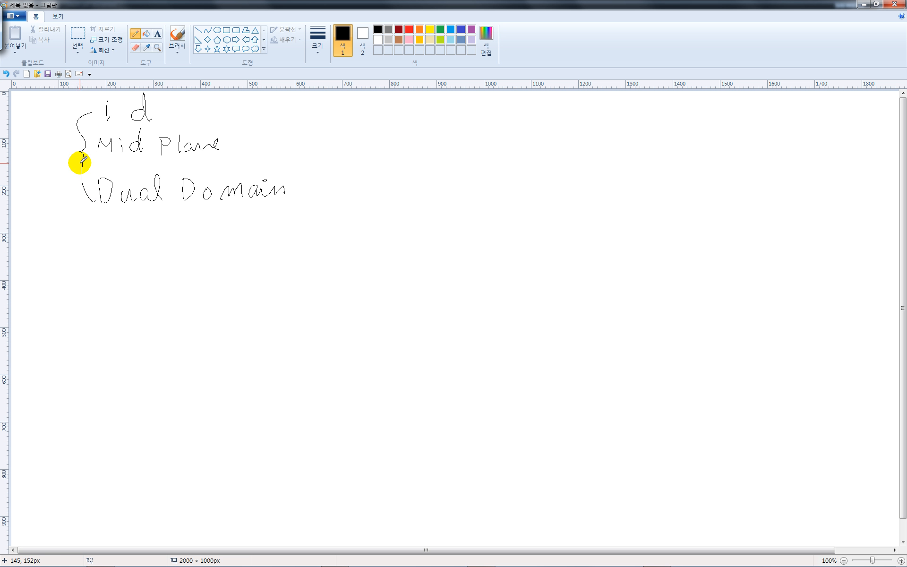
left_click(81, 165)
Step: Handwrite "동시에 사용가능" at the end of the curved arrow
mouse_move(136, 235)
left_mouse_down()
mouse_move(147, 245)
mouse_move(169, 234)
left_mouse_up()
mouse_move(165, 236)
left_mouse_down()
mouse_move(165, 249)
mouse_move(176, 250)
left_mouse_up()
left_click_drag(175, 253, 183, 253)
left_click_drag(186, 246, 192, 248)
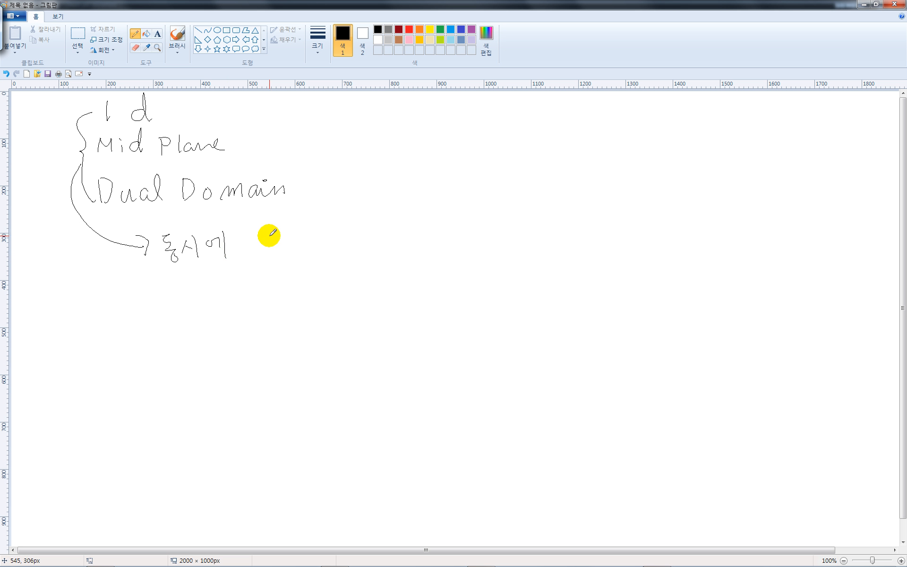
mouse_move(254, 249)
left_mouse_down()
mouse_move(262, 234)
mouse_move(316, 245)
left_mouse_up()
left_click_drag(322, 234, 325, 246)
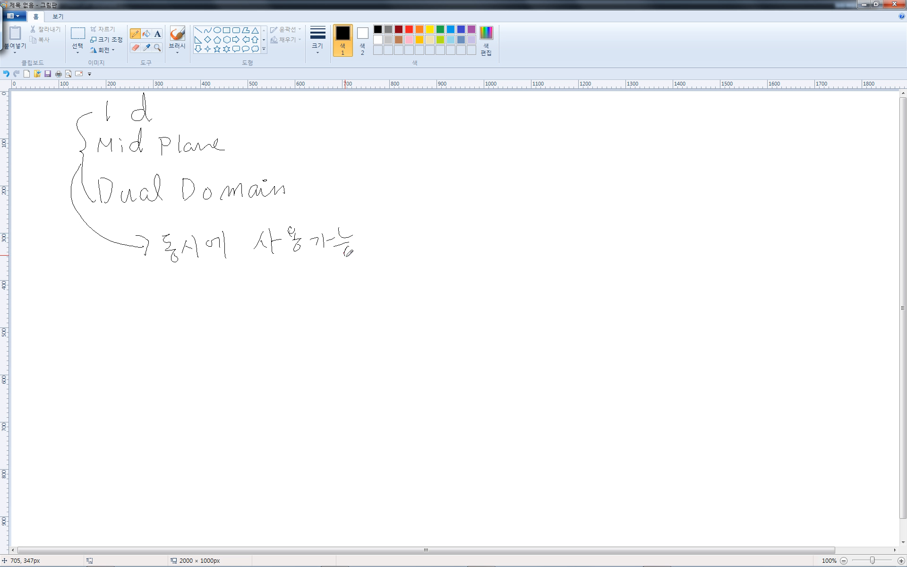
Step: Write "3D" above "1D" below the existing notes, bracket the pair and draw an arrow from it toward "동시에 사용가능"
left_click_drag(96, 338, 95, 359)
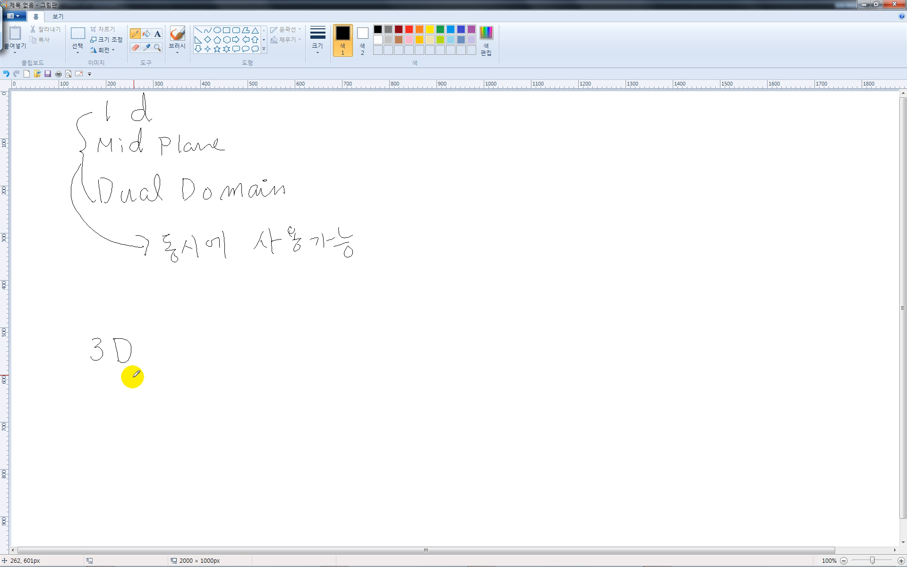
left_click_drag(101, 388, 101, 405)
left_click_drag(140, 338, 147, 382)
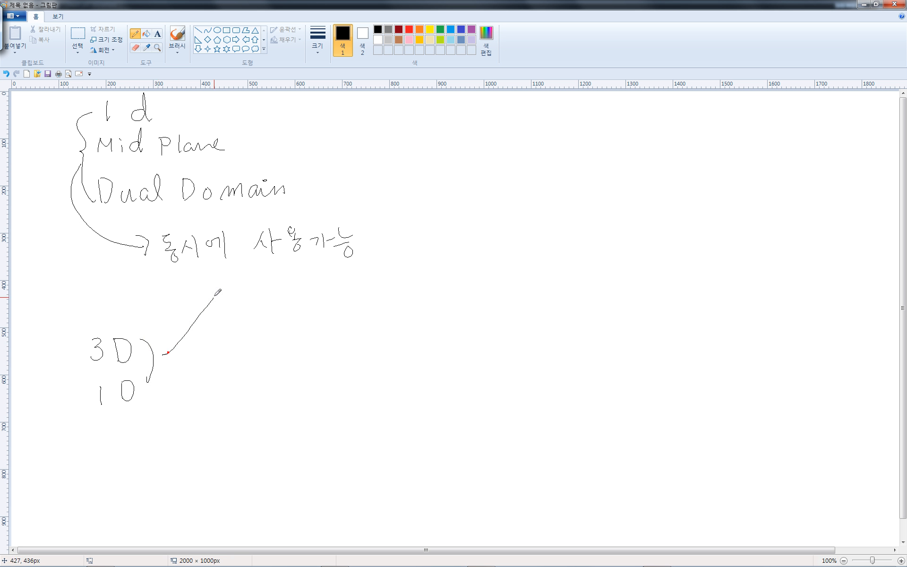
mouse_move(214, 297)
left_mouse_down()
mouse_move(221, 281)
mouse_move(225, 297)
left_mouse_up()
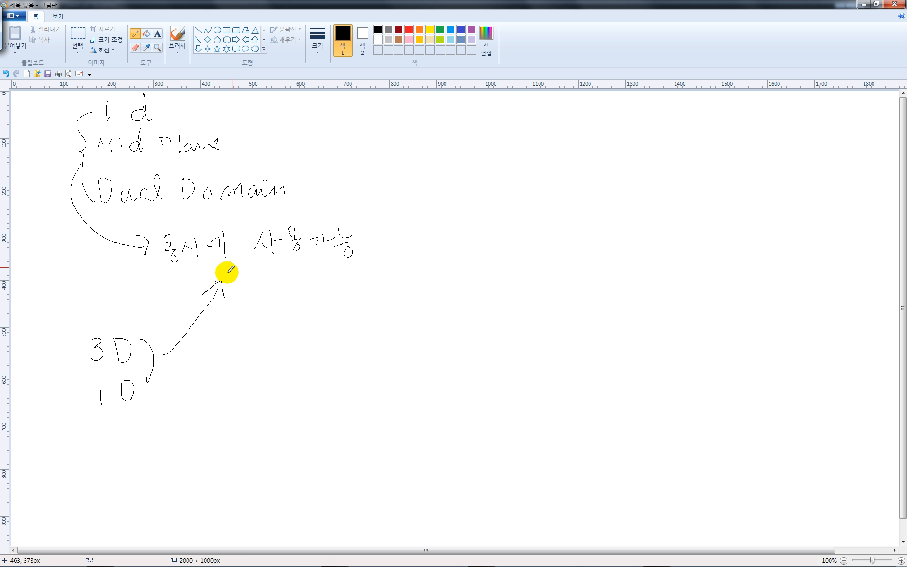
Step: Close the Paint drawing without saving and return to the plate model in NX
left_click(893, 7)
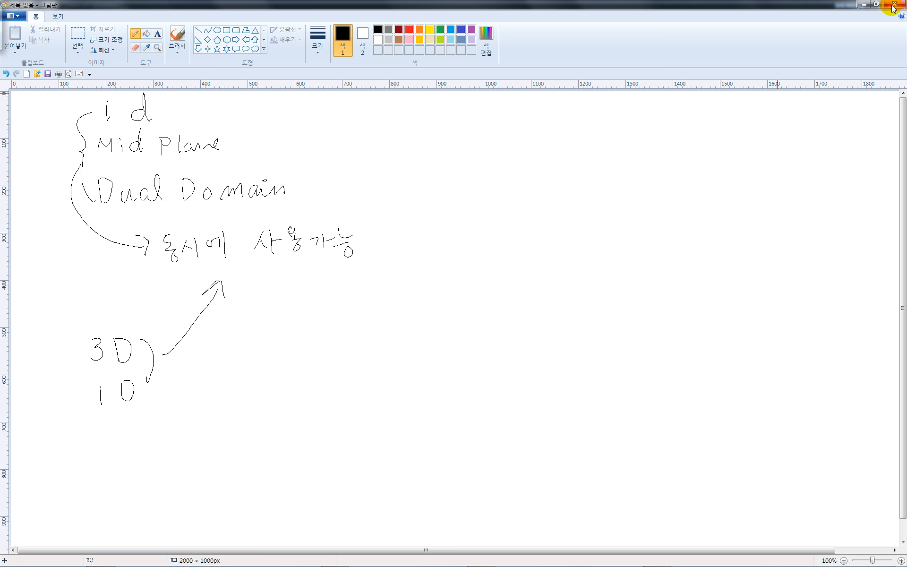
left_click(457, 288)
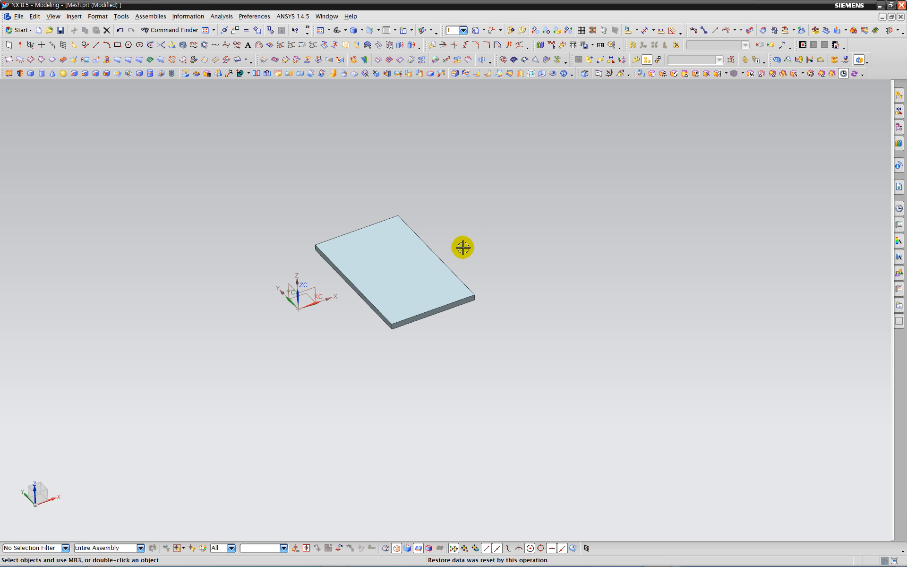
scroll(463, 247, "down", 1)
scroll(463, 248, "up", 4)
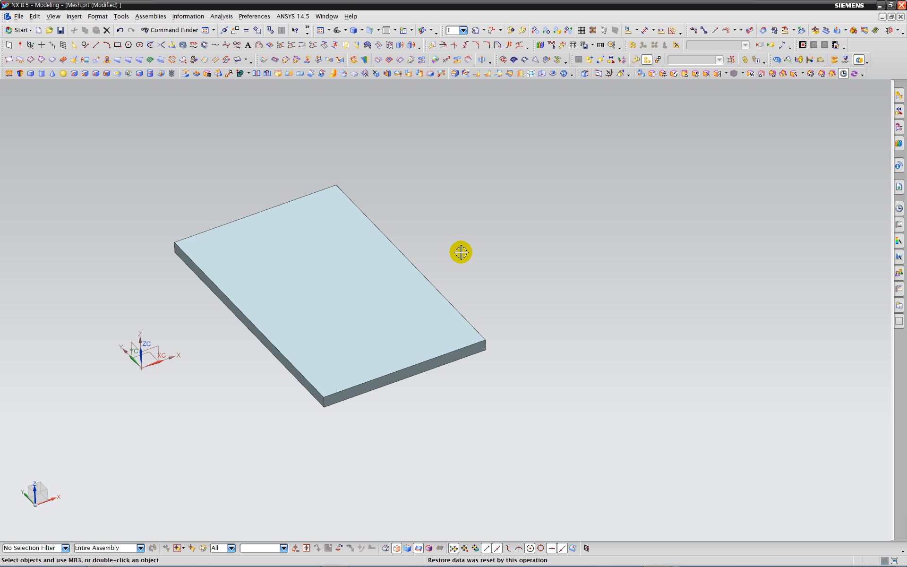
middle_click_drag(461, 253, 462, 247)
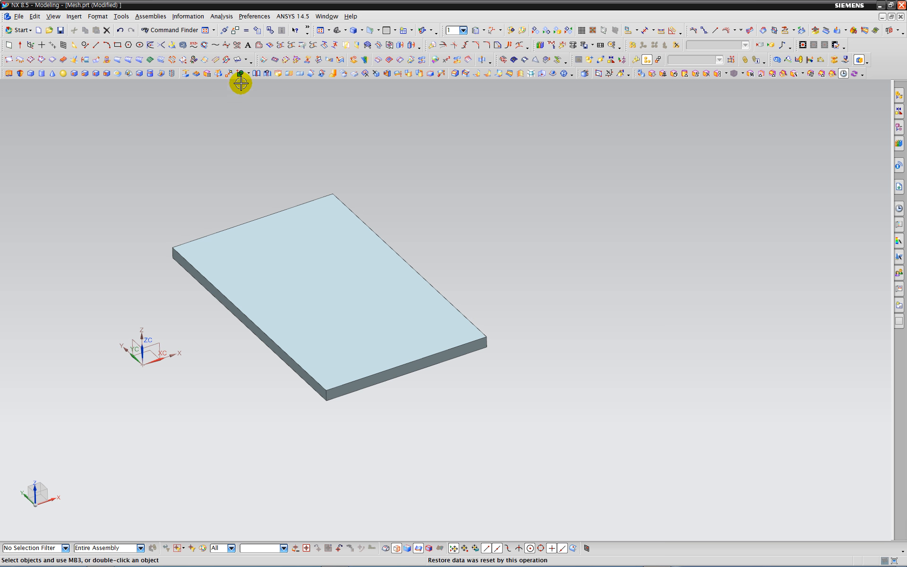
Step: Copy the plate with Move Object using Delta XYZ motion of XC 80, YC 0, ZC 0 mm and the Copy Original option
left_click(235, 30)
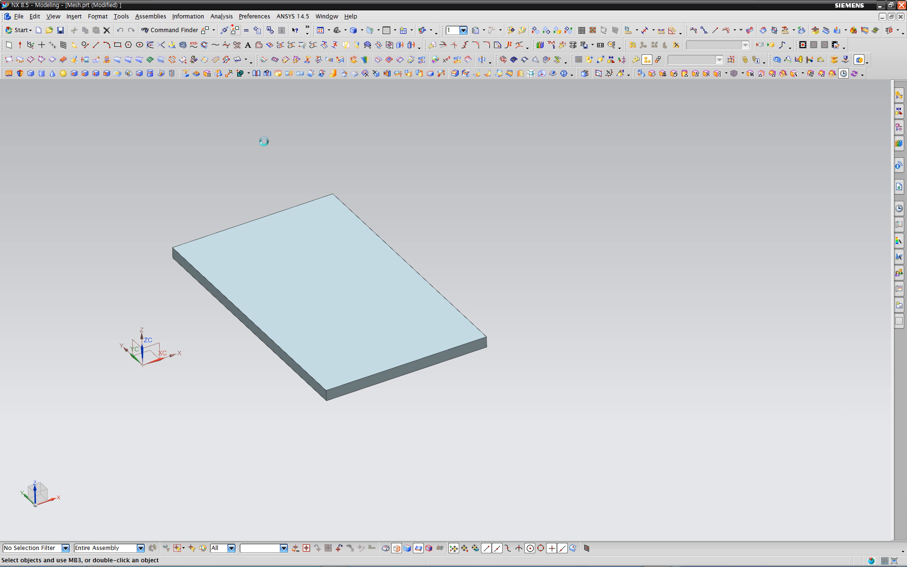
left_click(257, 281)
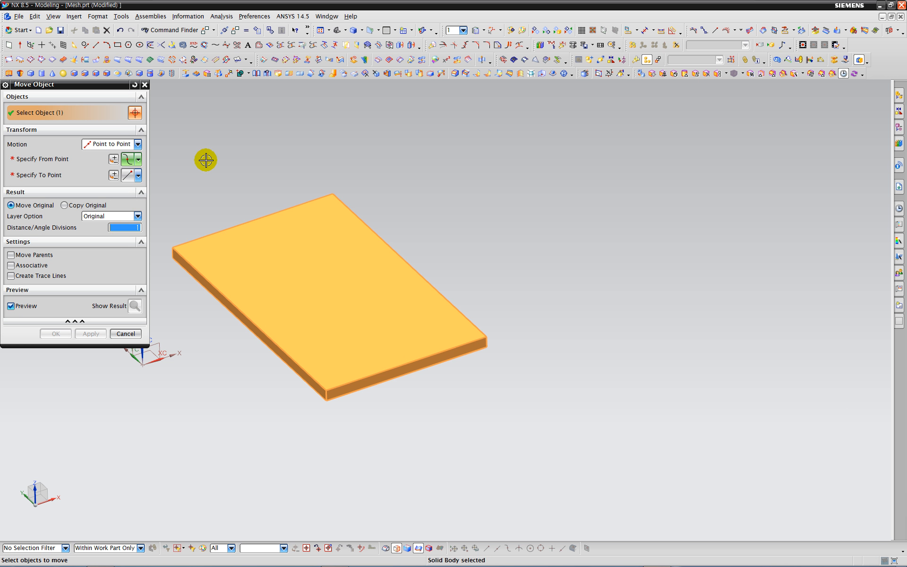
left_click(138, 144)
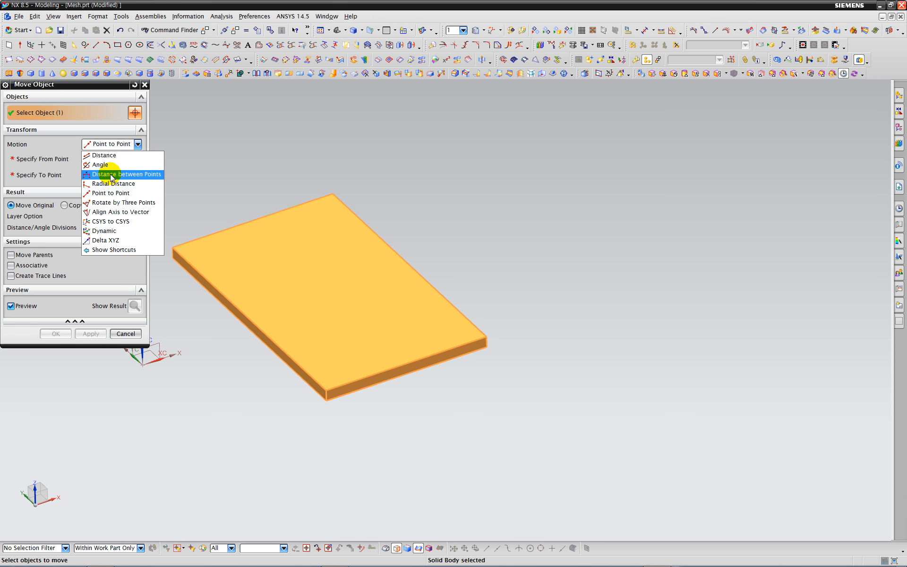
left_click(106, 240)
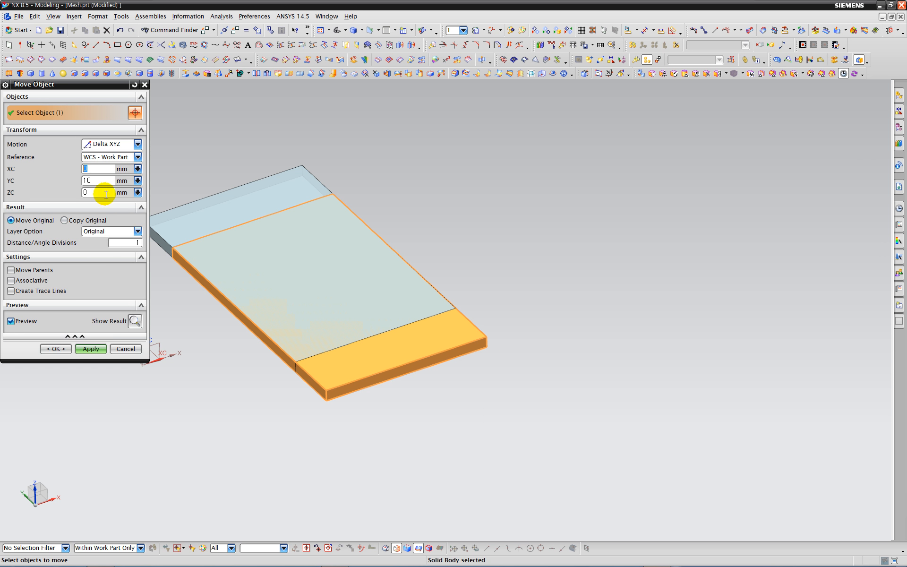
left_click(97, 180)
double_click(95, 180)
left_click(97, 169)
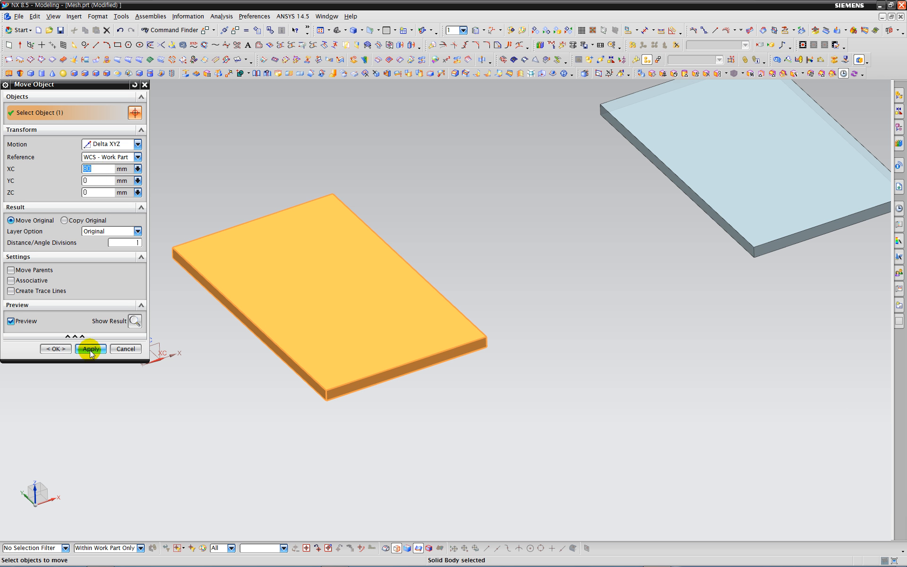
left_click(65, 220)
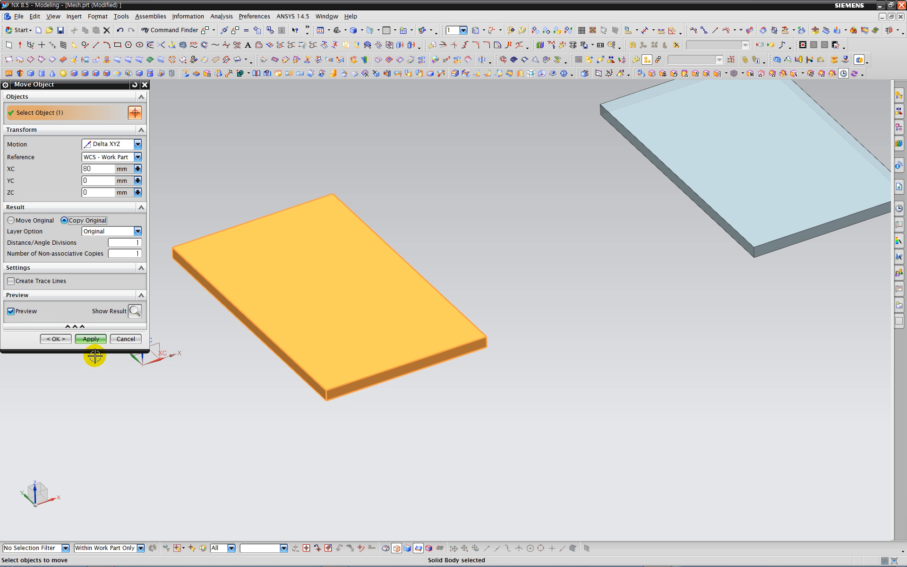
left_click(91, 339)
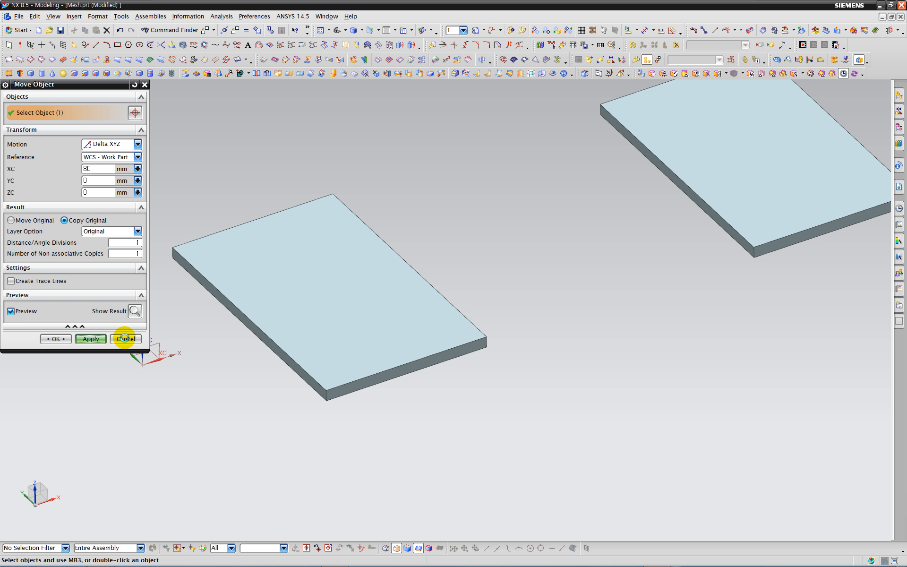
left_click(125, 338)
Step: Create a Ruled surface between the facing upper edges of the two plates with Parameter alignment
scroll(191, 407, "down", 1)
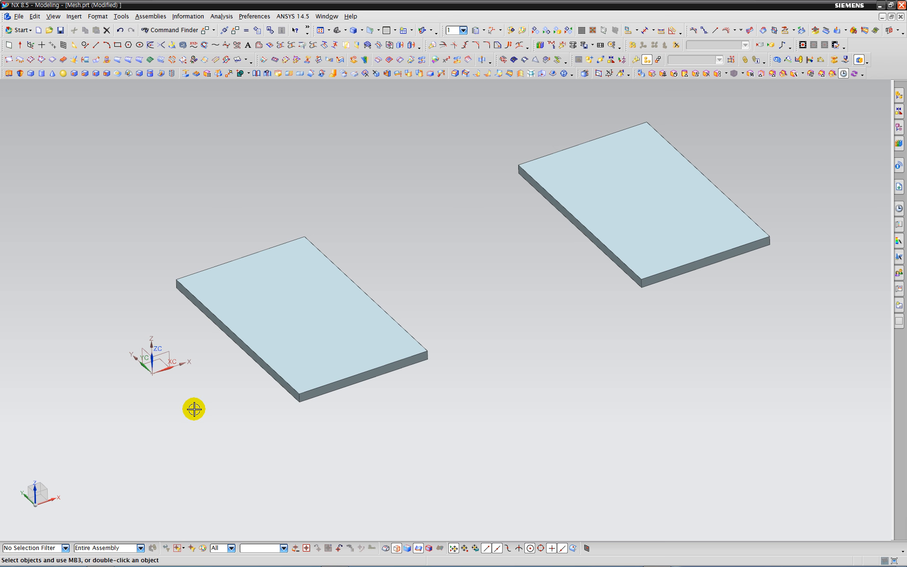
middle_click_drag(194, 409, 190, 406)
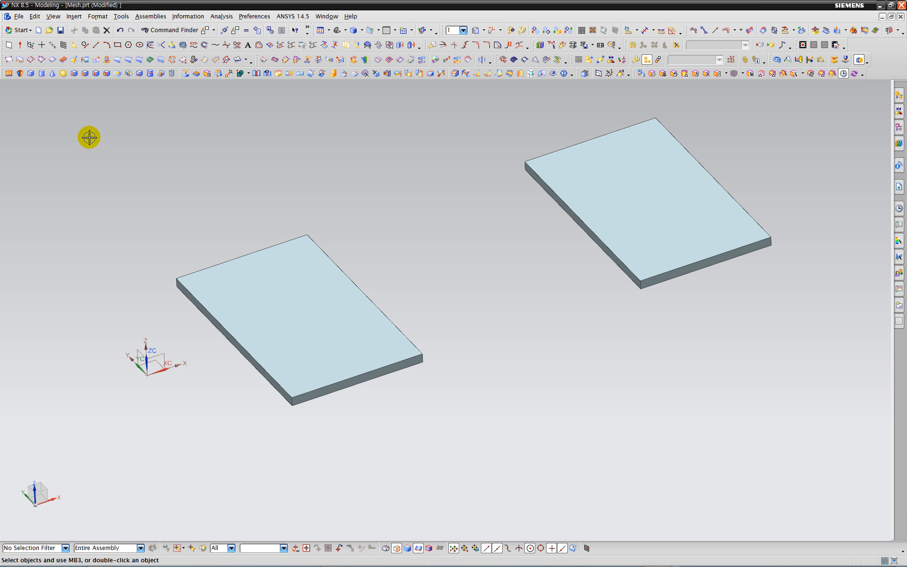
left_click(117, 60)
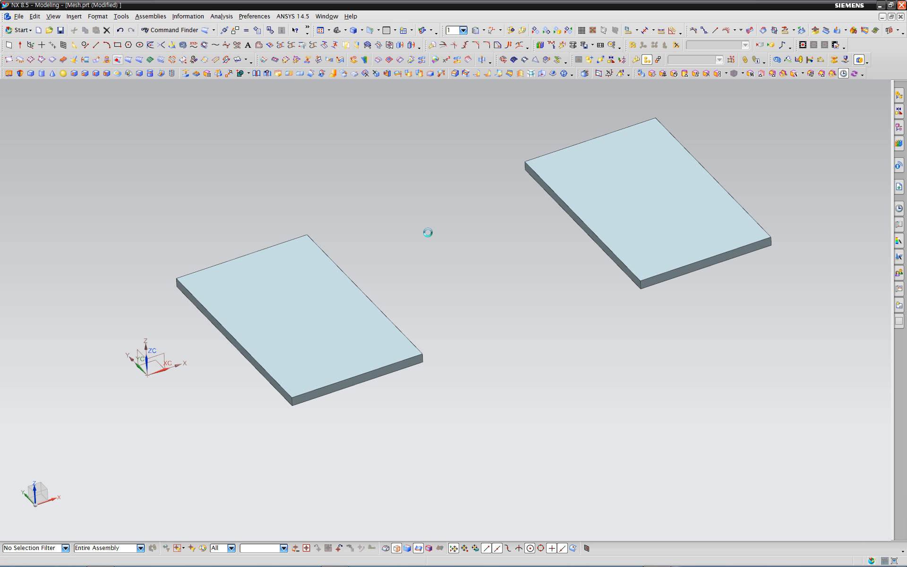
left_click(407, 337)
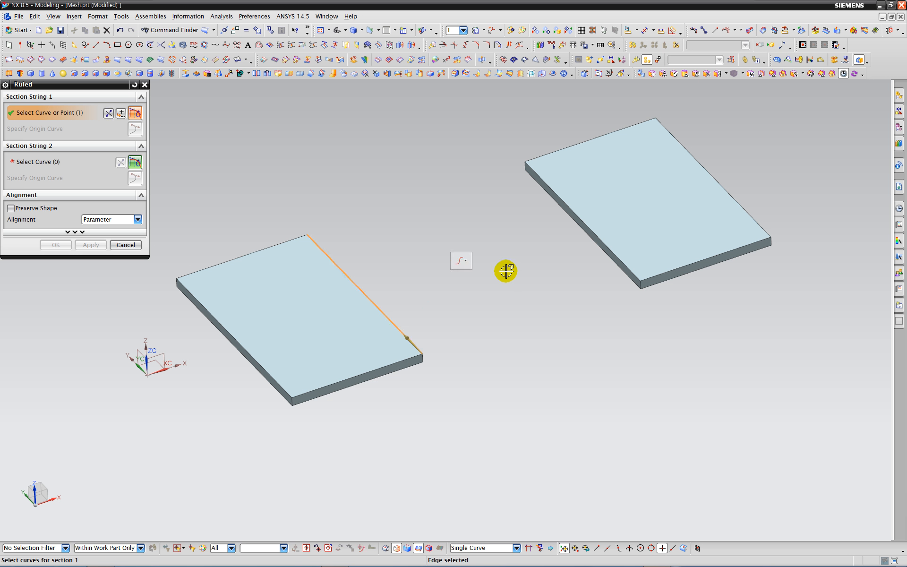
middle_click(538, 282)
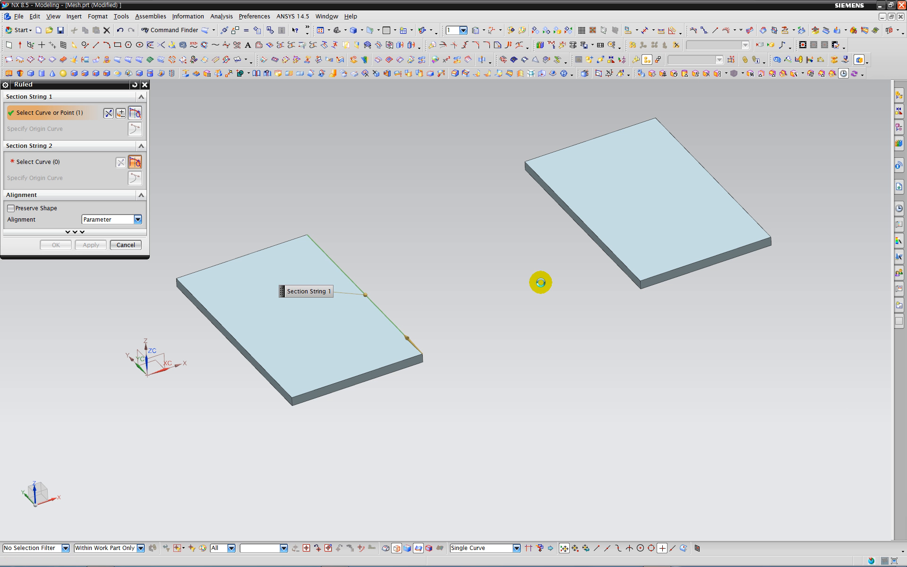
left_click(630, 270)
left_click(89, 244)
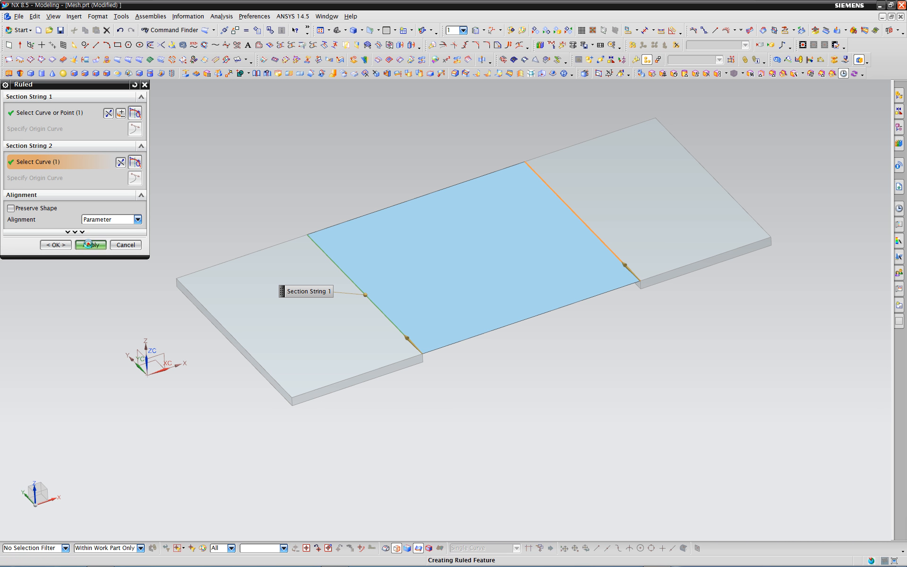
left_click(126, 244)
scroll(411, 340, "down", 1)
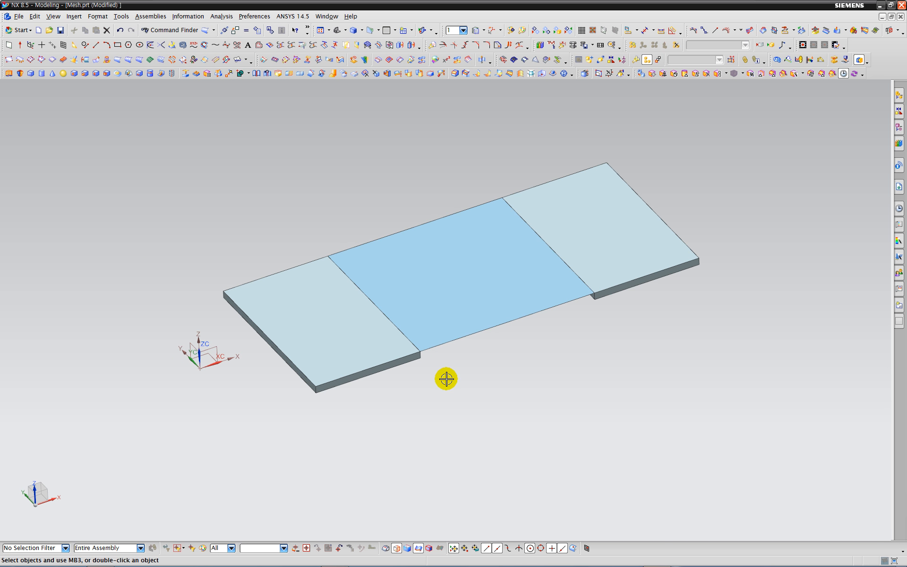
mouse_move(446, 379)
middle_mouse_down()
mouse_move(454, 362)
mouse_move(447, 371)
middle_mouse_up()
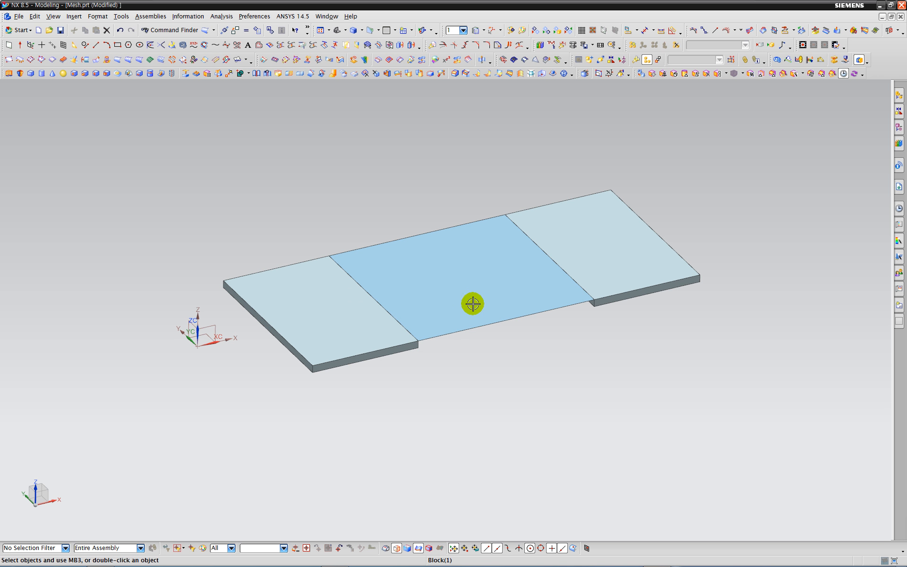
left_click(627, 272)
middle_click_drag(529, 355, 490, 383)
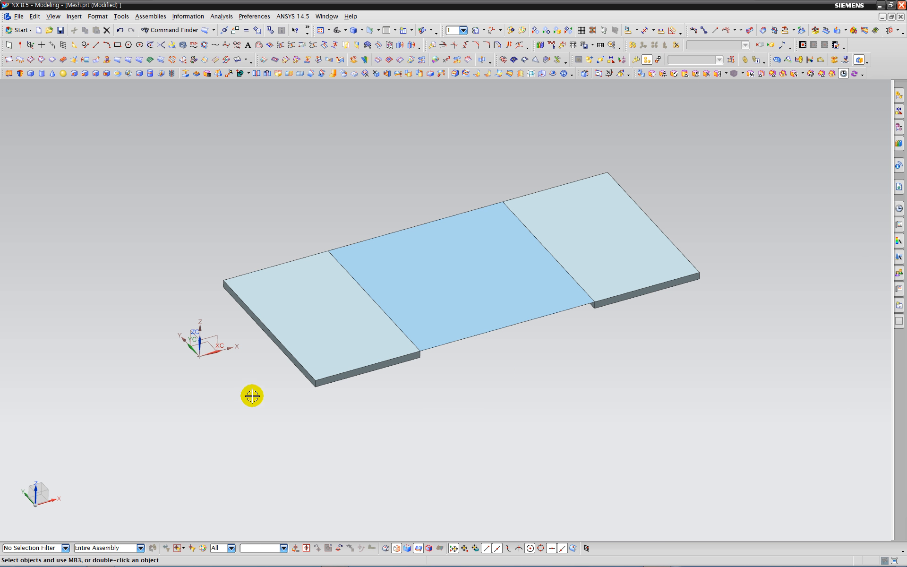
mouse_move(238, 373)
middle_mouse_down()
mouse_move(237, 384)
mouse_move(239, 373)
middle_mouse_up()
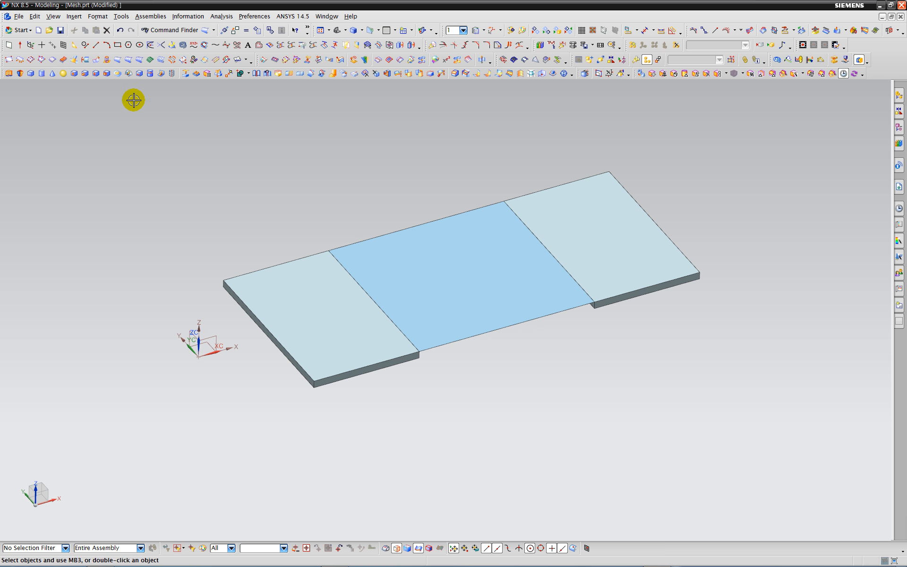
Step: Extrude the outer end face edges of the first plate outward from 0 to 3 mm with Boolean None
scroll(260, 147, "down", 1)
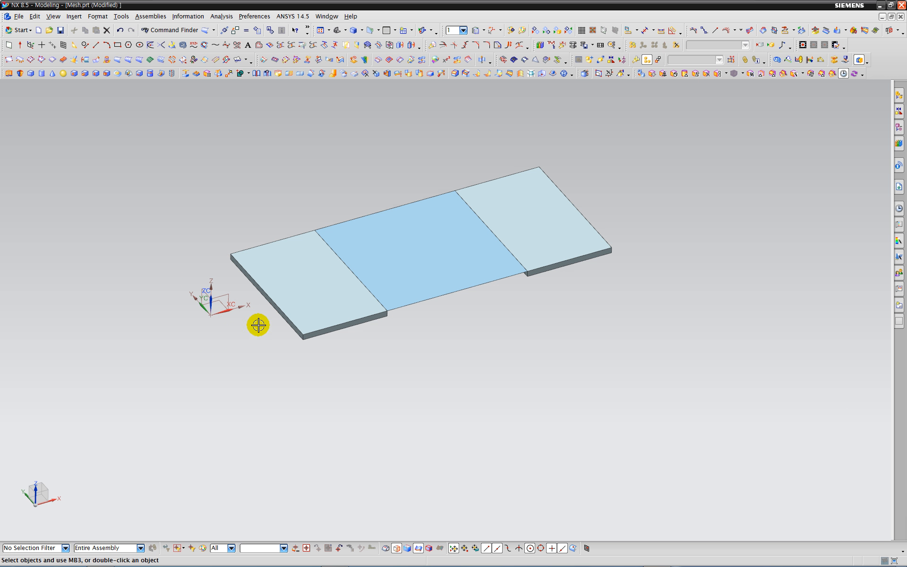
scroll(245, 302, "up", 4)
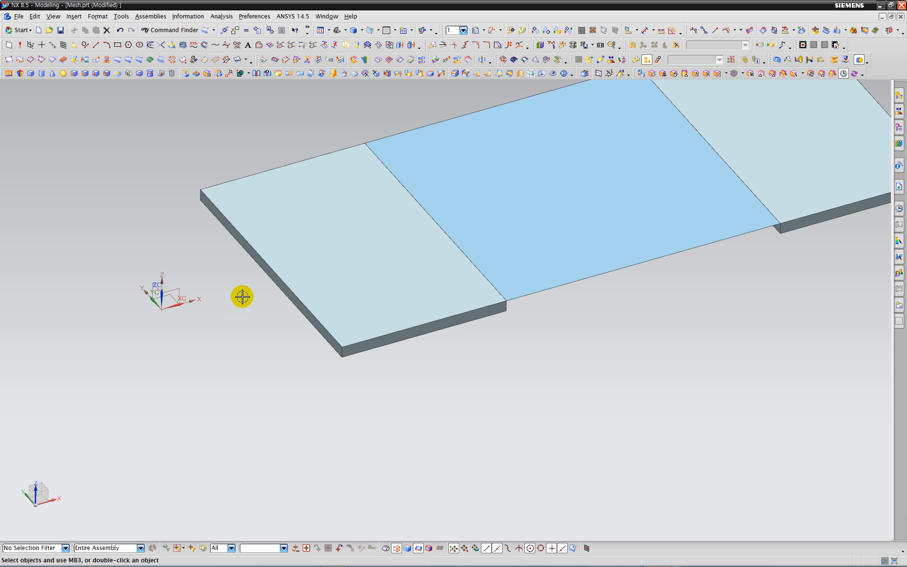
left_click(9, 73)
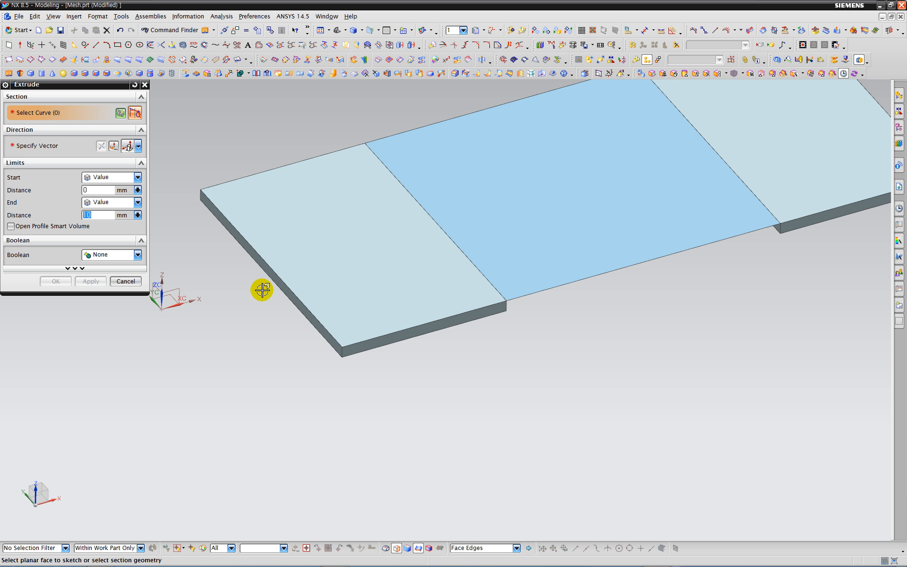
left_click(265, 262)
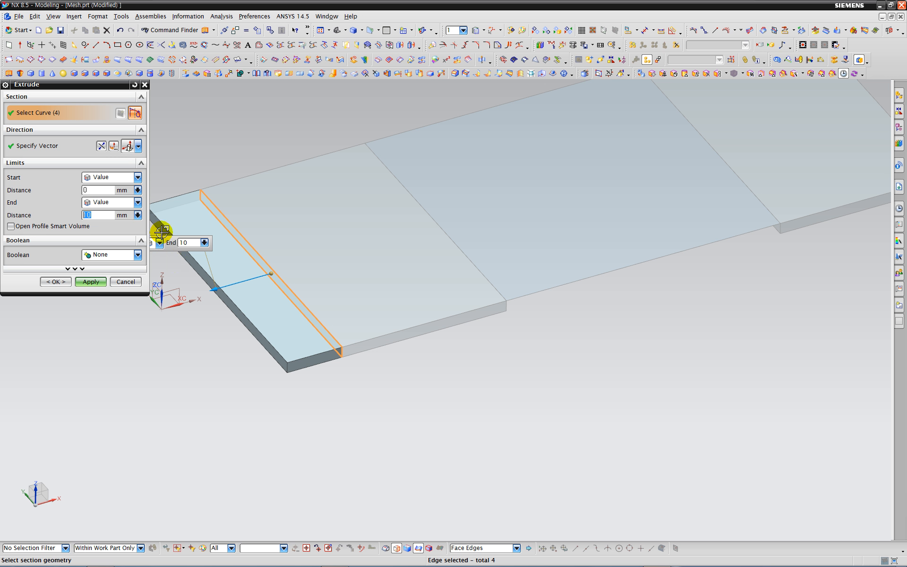
left_click(97, 216)
double_click(96, 215)
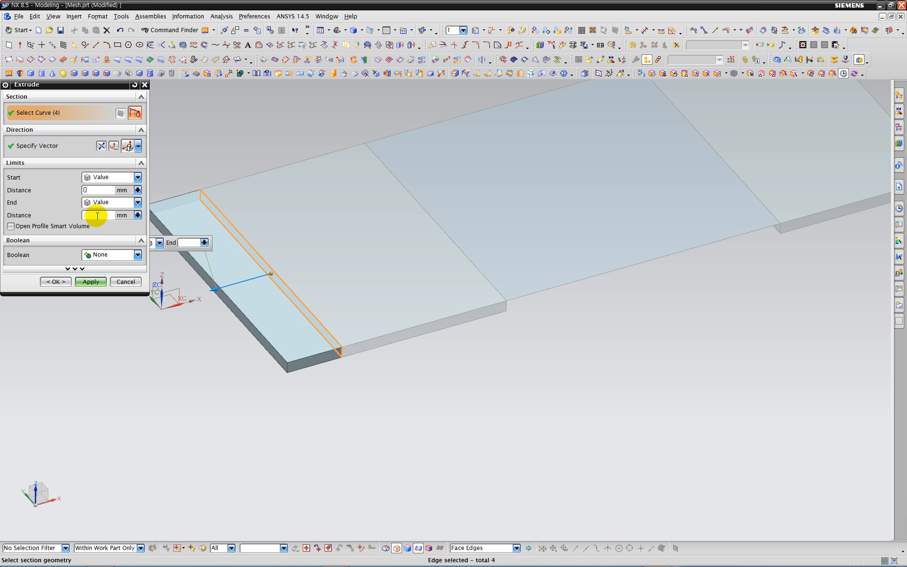
key("Return")
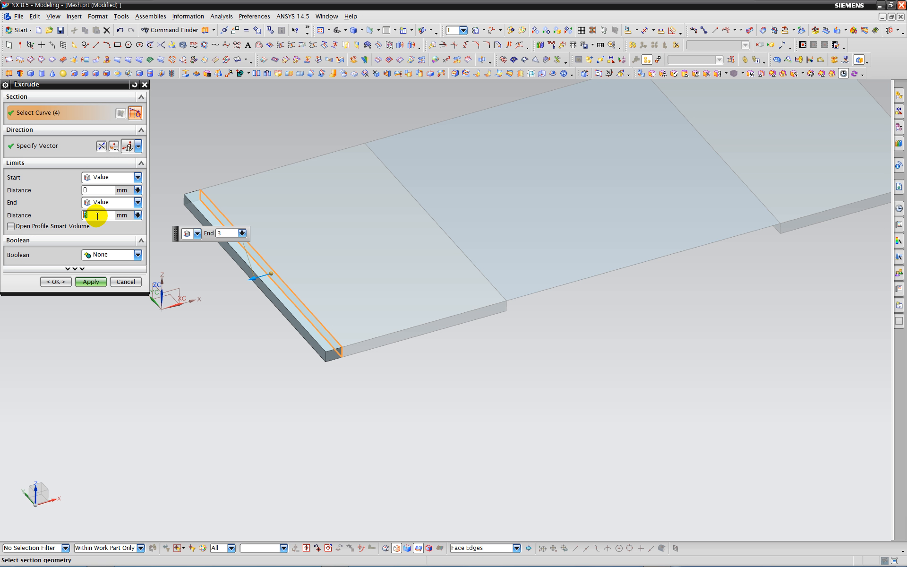
left_click(91, 281)
left_click(124, 282)
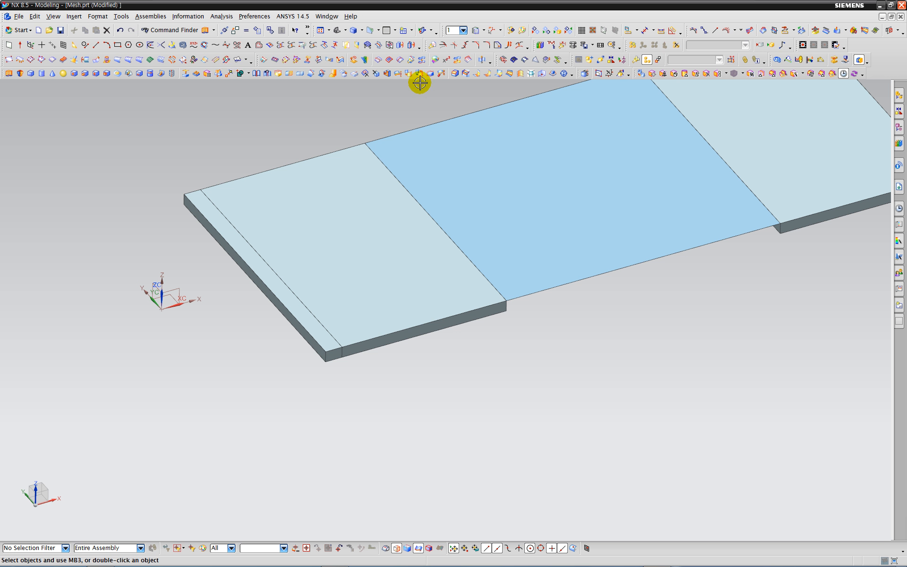
Step: Offset both short end faces of the extruded strip by -15 mm with Offset Face
left_click(430, 74)
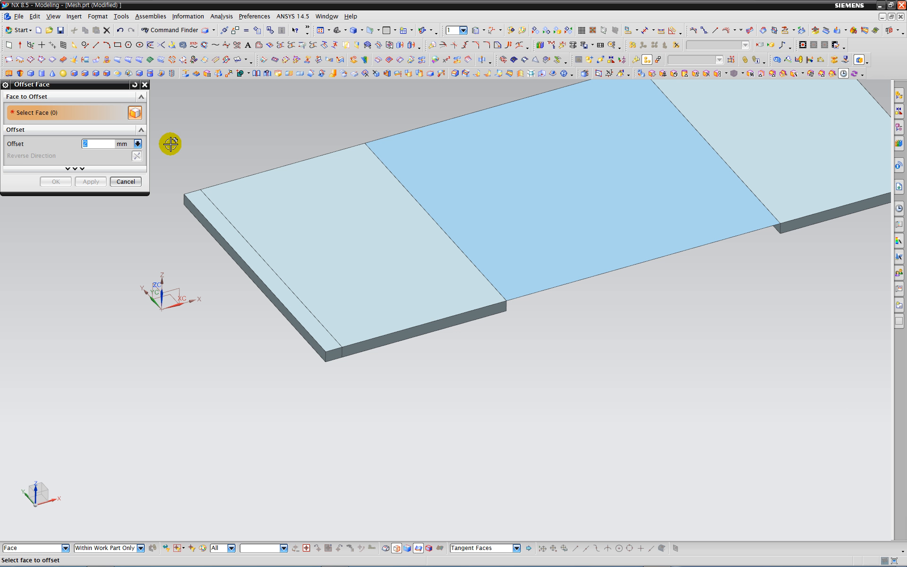
left_click(324, 353)
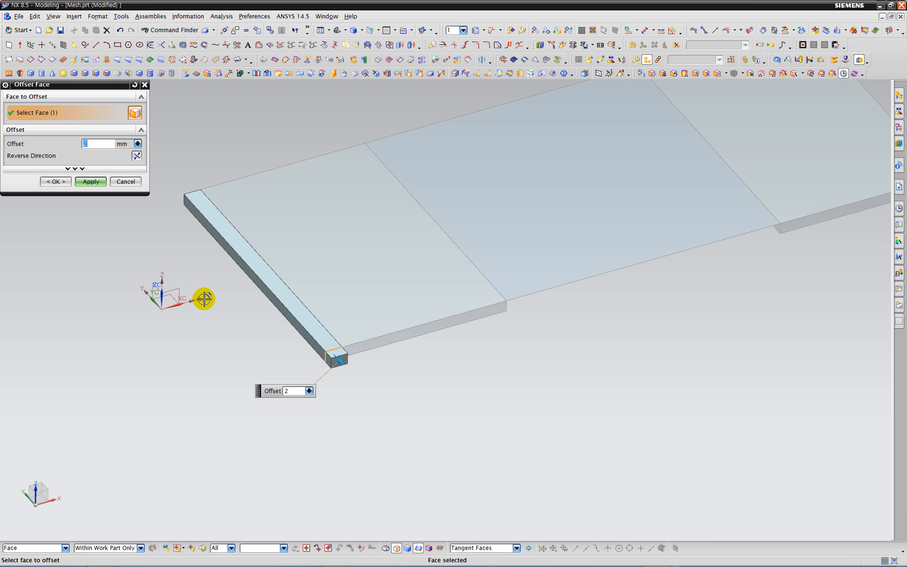
middle_click_drag(203, 298, 168, 262)
left_click(319, 299)
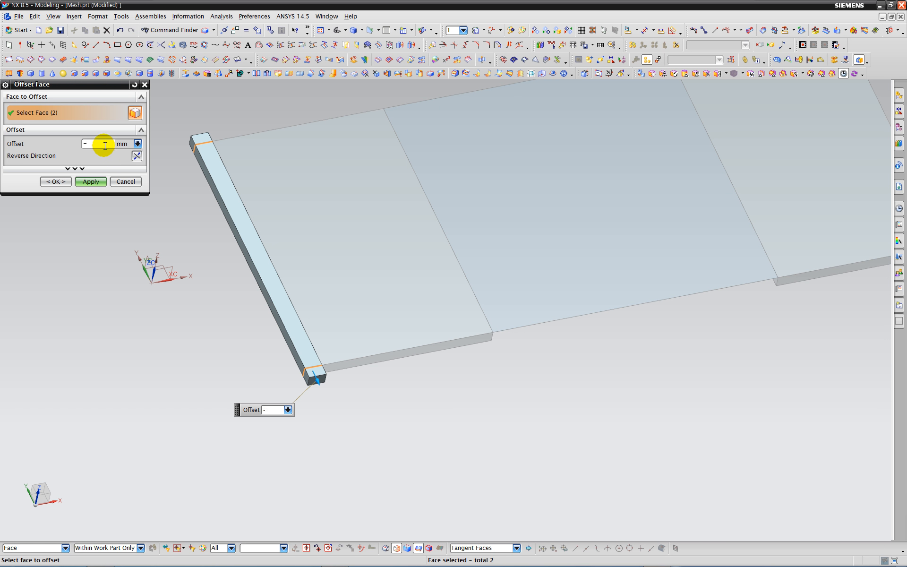
key("Return")
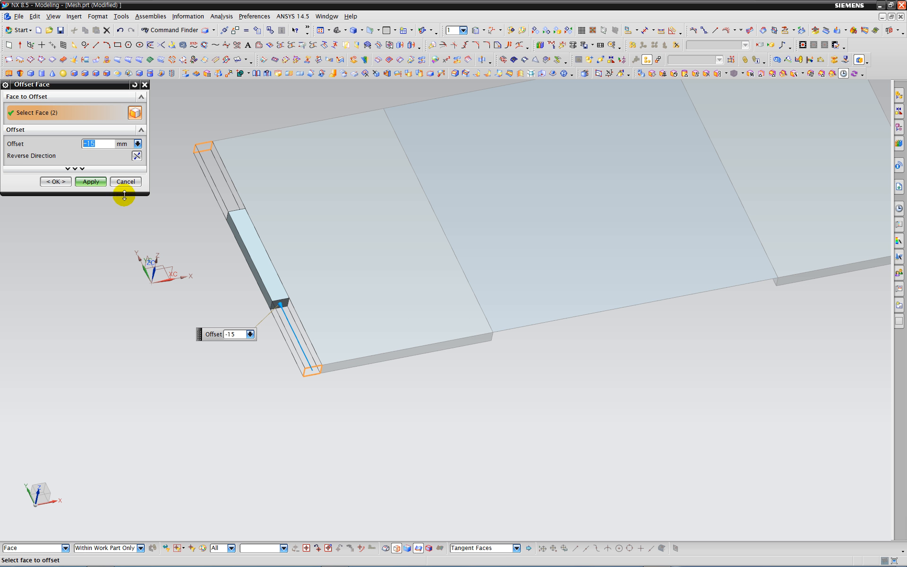
left_click(91, 182)
left_click(125, 182)
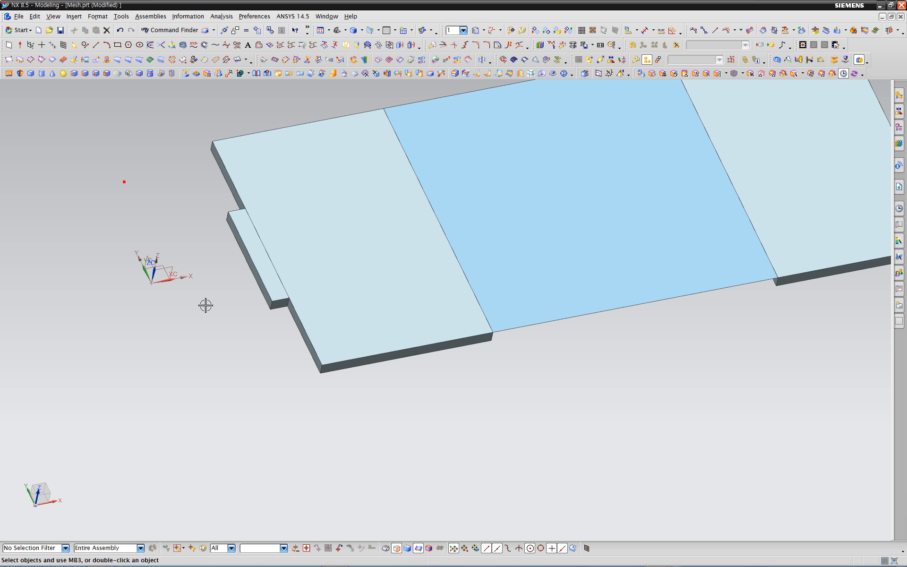
Step: Offset the upper face of the shortened strip by -1 mm with Offset Face
middle_click_drag(205, 305, 270, 306)
scroll(261, 306, "up", 4)
middle_click_drag(260, 299, 257, 301)
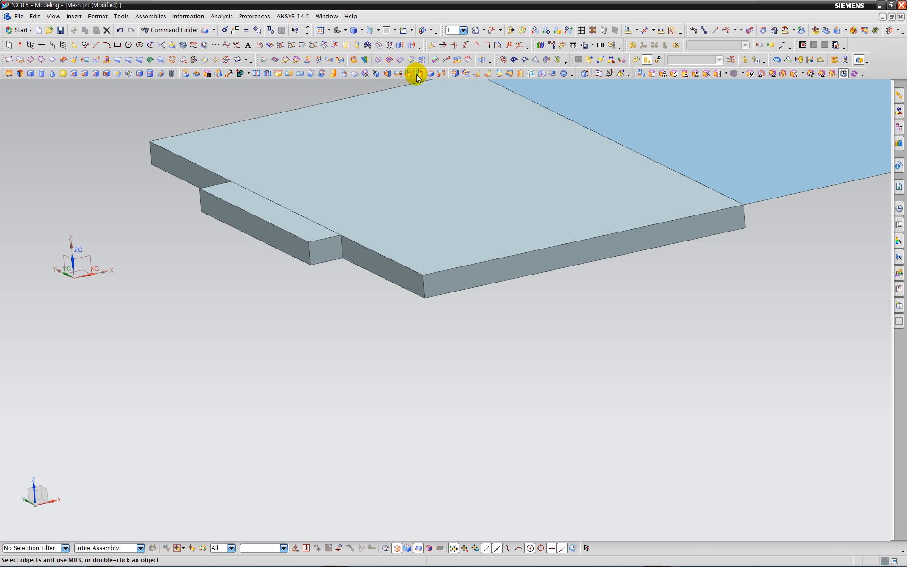
left_click(431, 74)
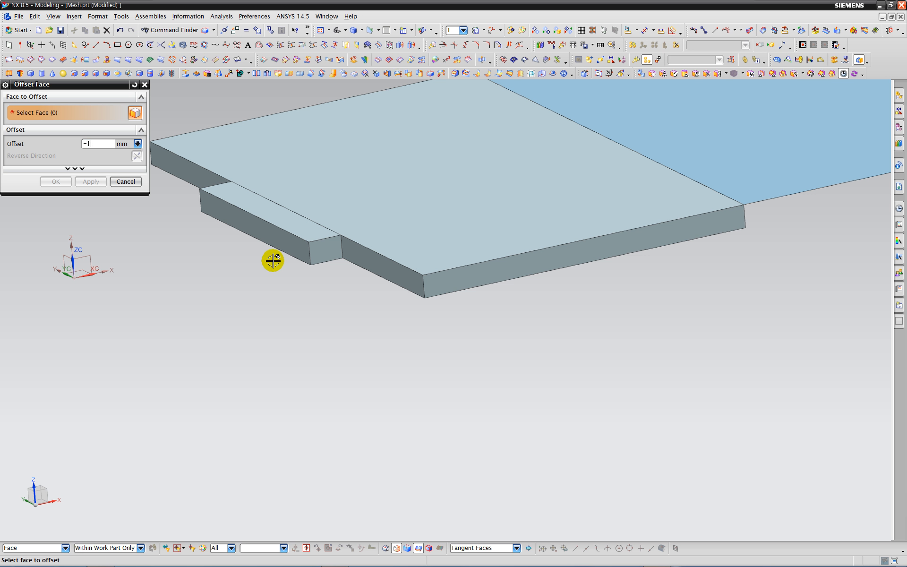
left_click(260, 206)
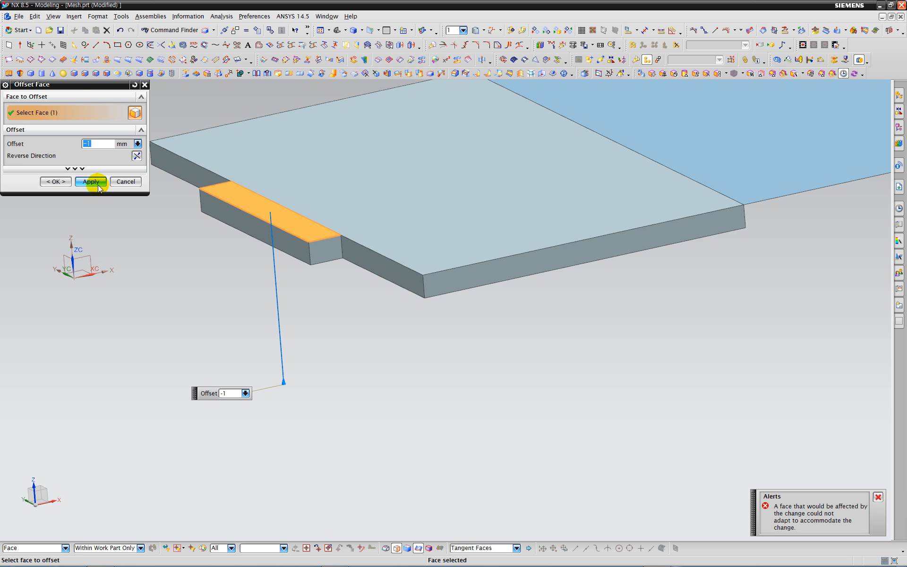
left_click(92, 182)
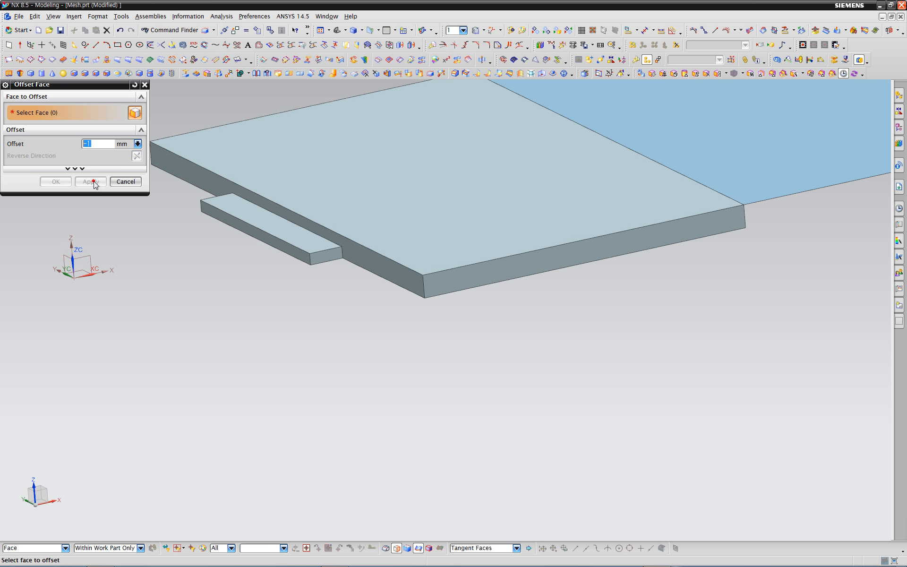
left_click(126, 183)
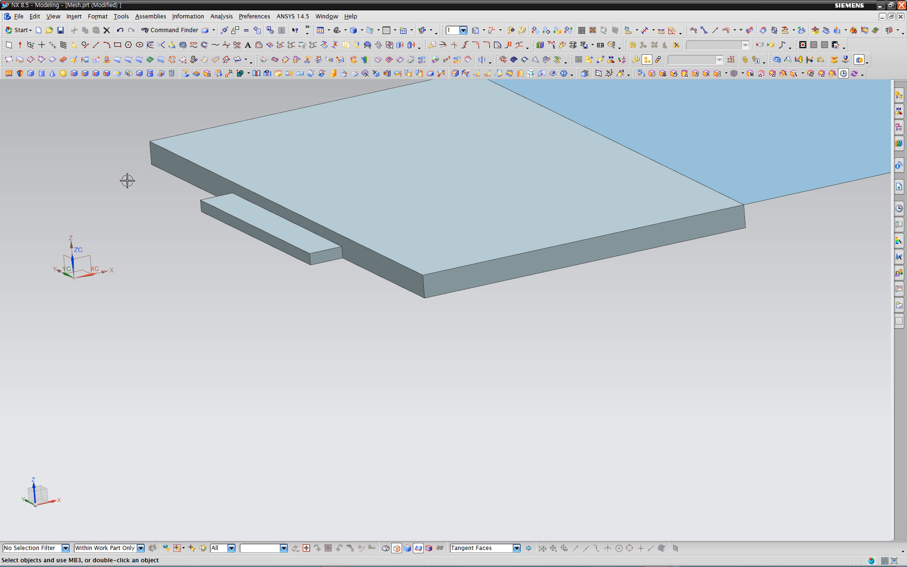
Step: Unite the first plate as target with the small strip as tool body
middle_click_drag(170, 253, 178, 256)
scroll(138, 247, "down", 5)
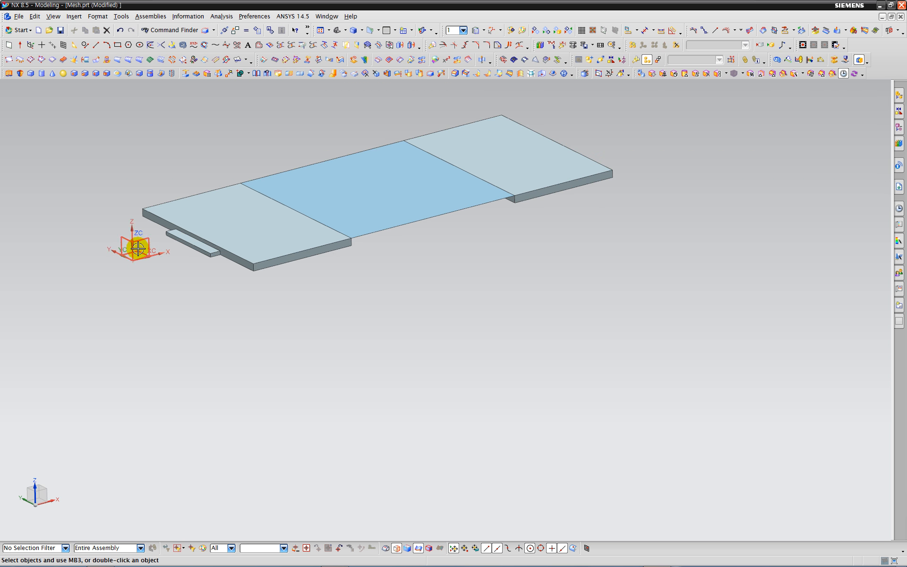
middle_click_drag(202, 311, 199, 320)
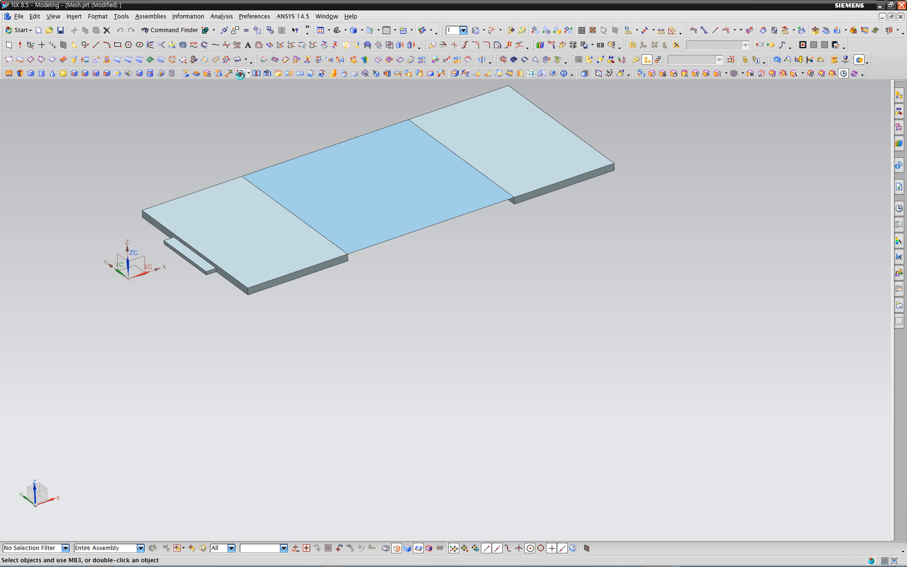
left_click(239, 73)
left_click(223, 247)
left_click(202, 260)
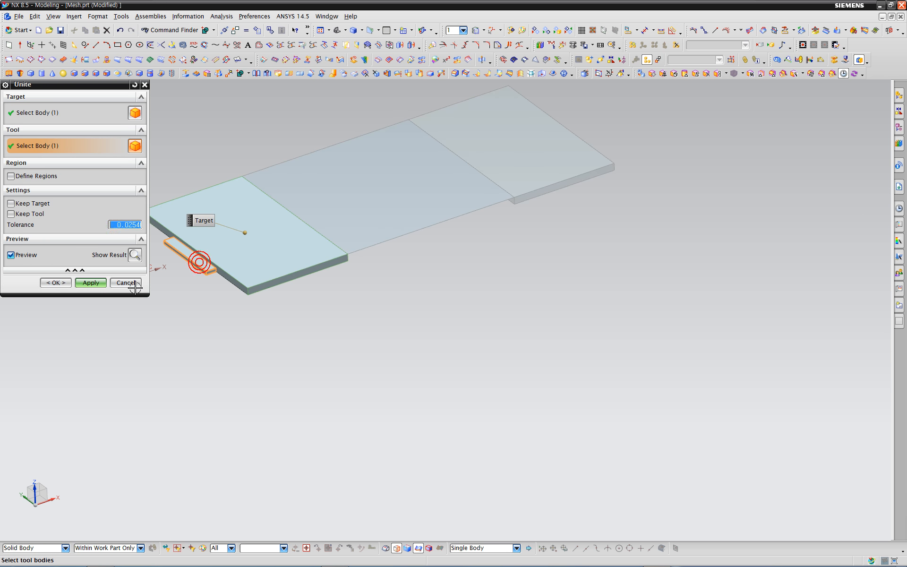
left_click(90, 282)
left_click(118, 283)
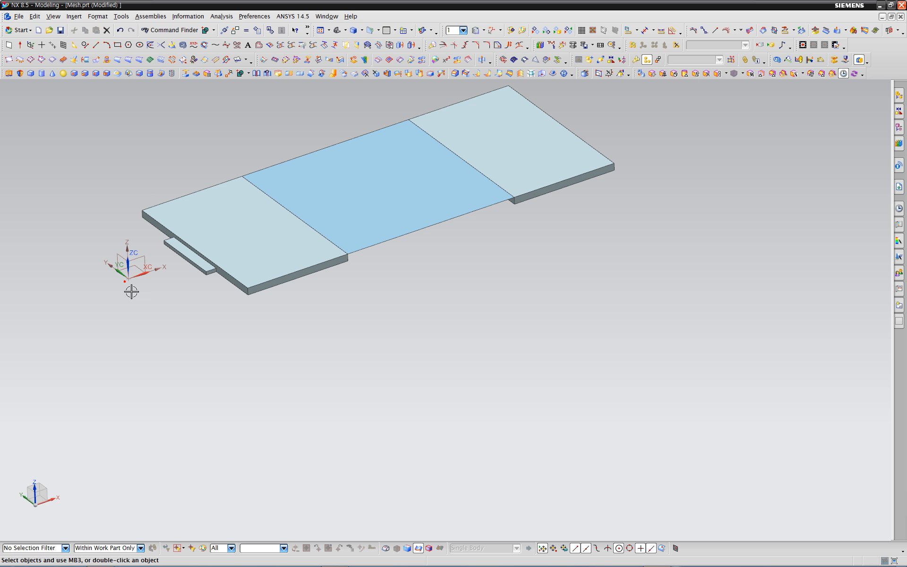
Step: Extract the outer upper long edge of the small tab as a curve using Edge Curves
scroll(145, 298, "up", 2)
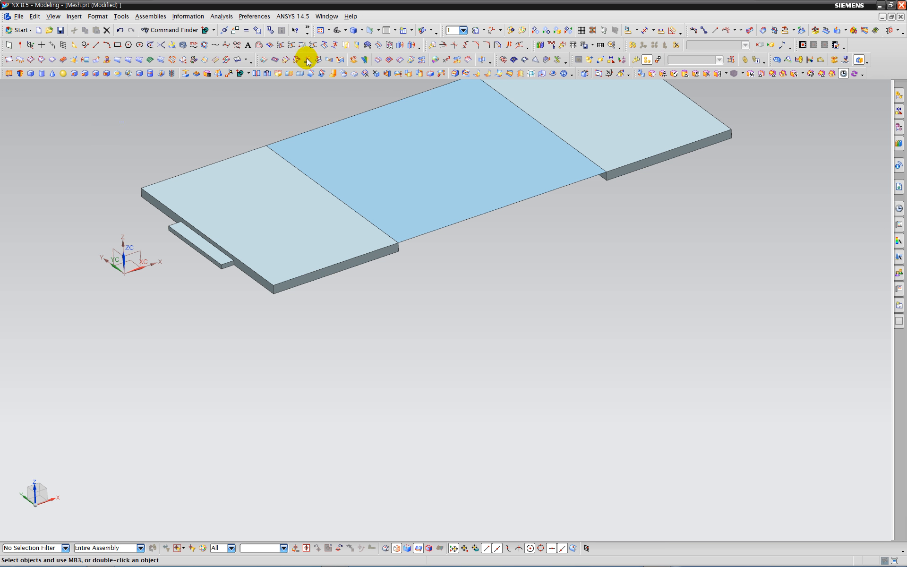
left_click(401, 44)
left_click(109, 100)
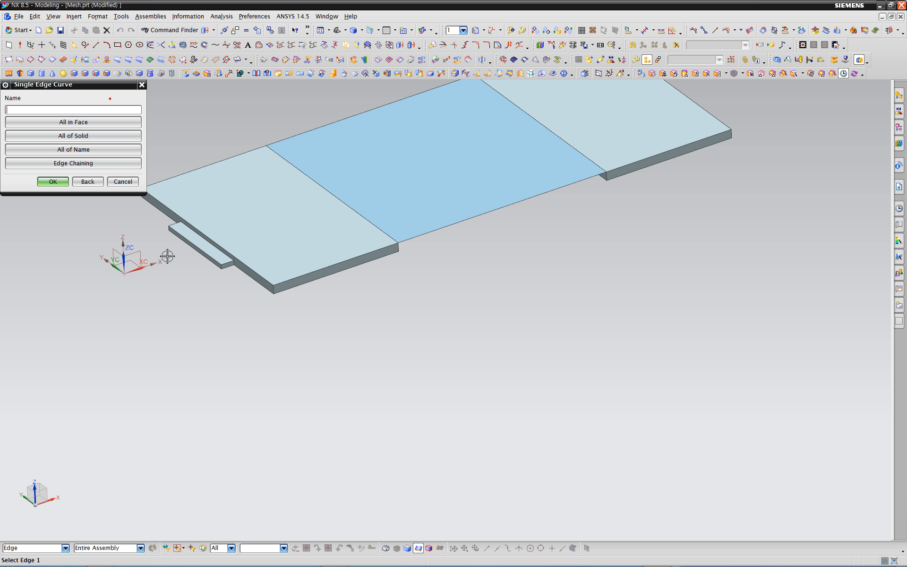
scroll(184, 242, "up", 2)
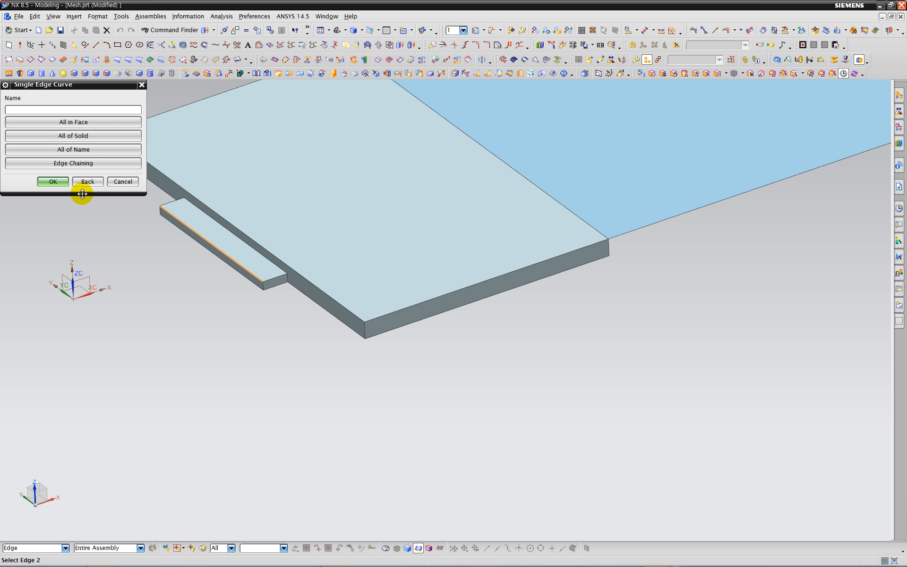
left_click(55, 181)
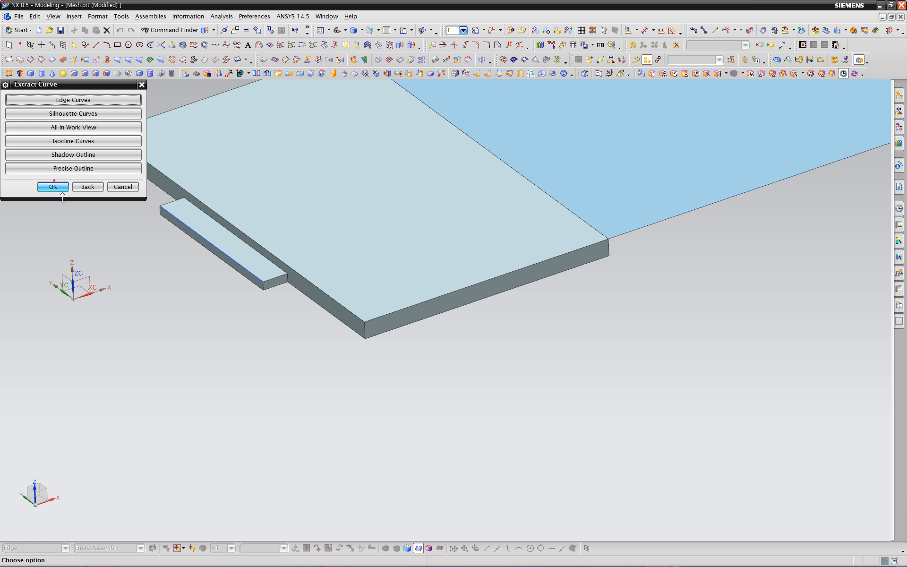
left_click(119, 187)
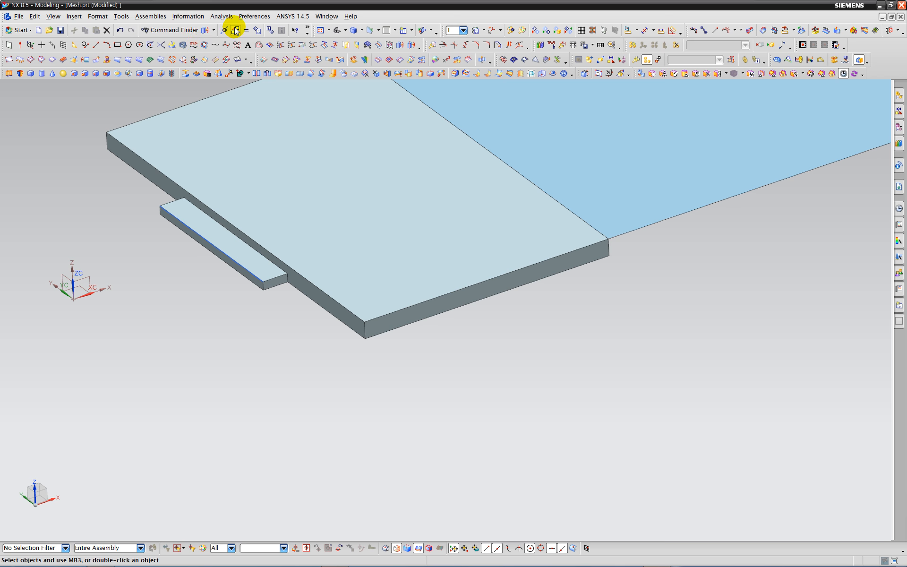
Step: Remove the parameters from both plates, the connecting surface and the extracted line
scroll(270, 263, "up", 4)
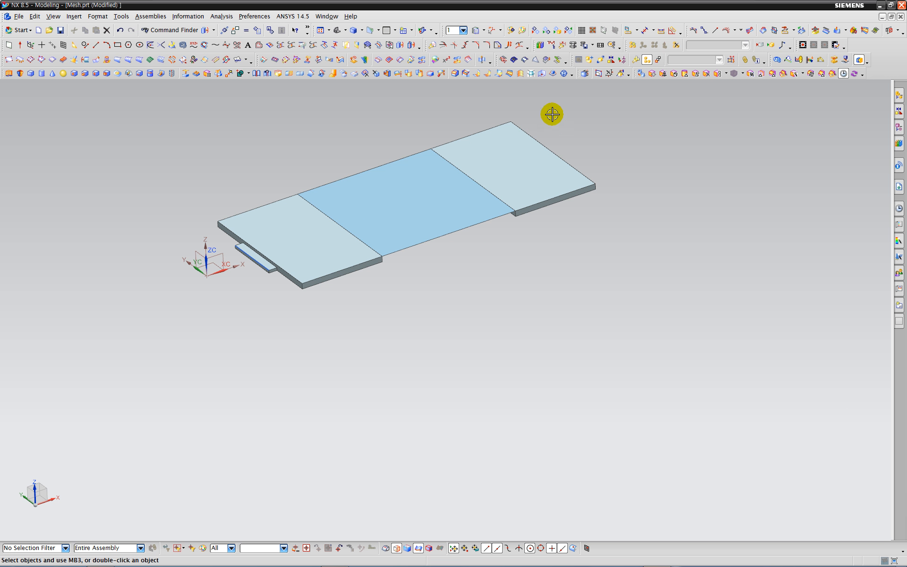
left_click(609, 74)
left_click_drag(195, 142, 542, 333)
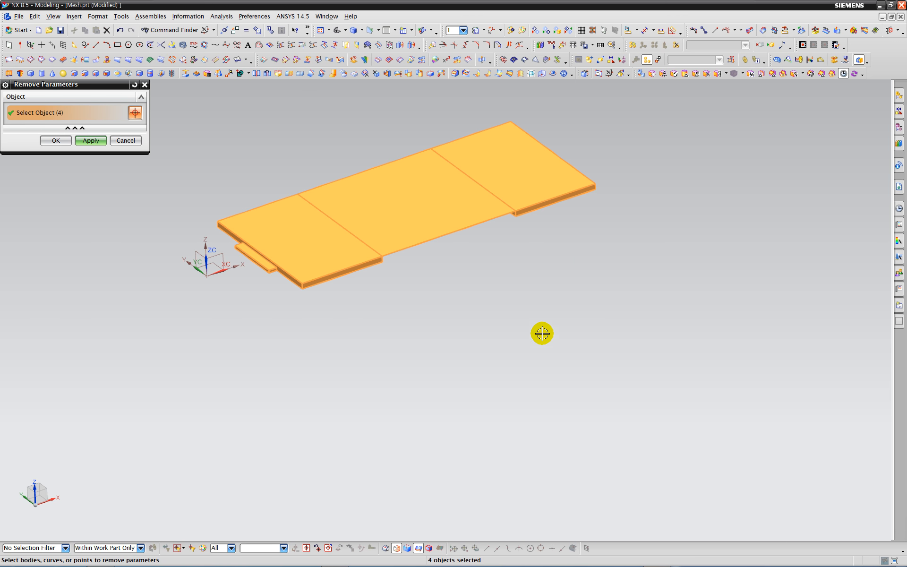
middle_click(225, 170)
left_click(378, 297)
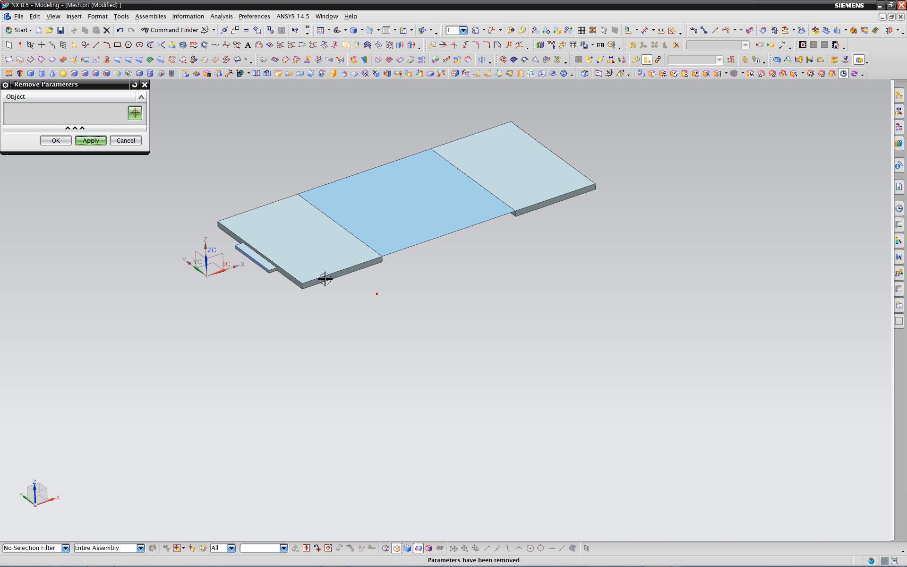
left_click(127, 140)
Step: Move the extracted line with Delta XYZ motion of XC -3, YC 0, ZC -0.5 mm using the Move Original option
scroll(238, 253, "up", 3)
scroll(238, 253, "up", 1)
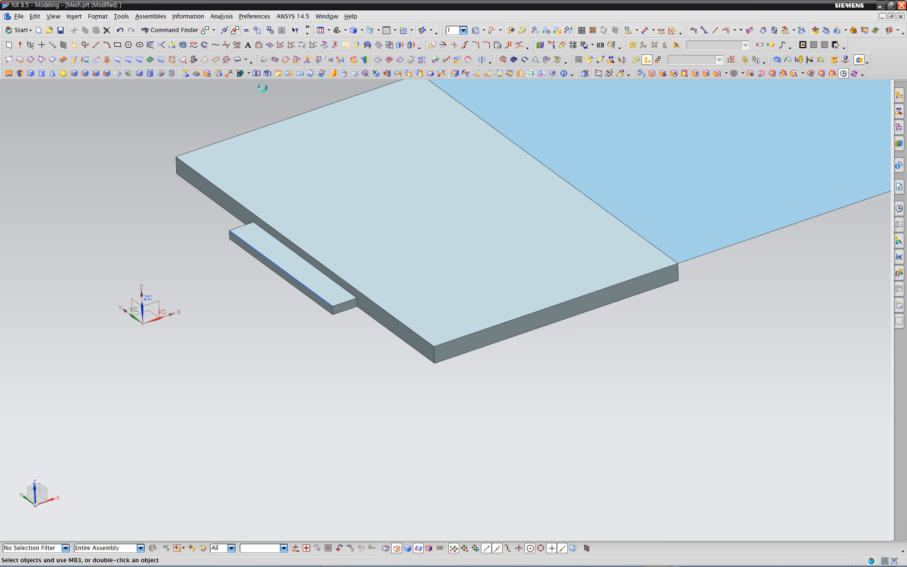
left_click(263, 256)
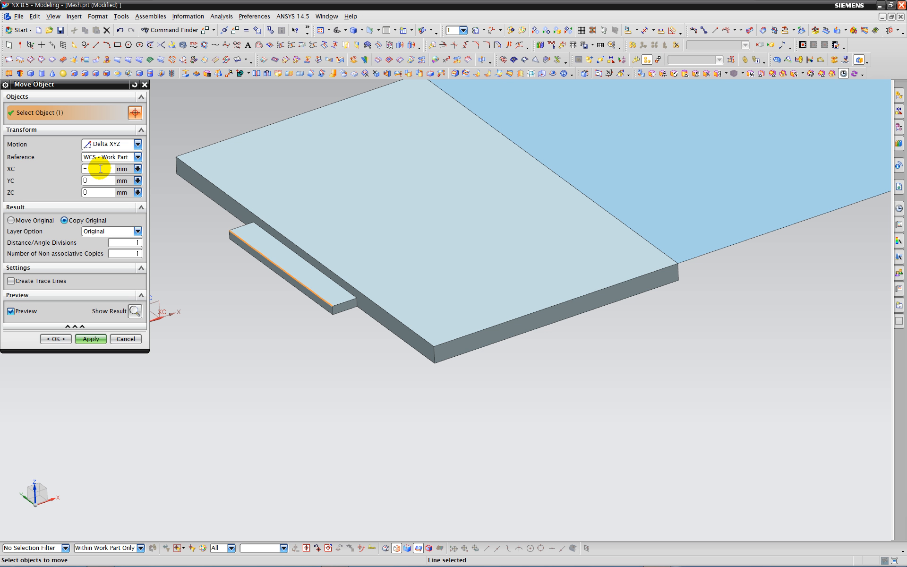
left_click(94, 193)
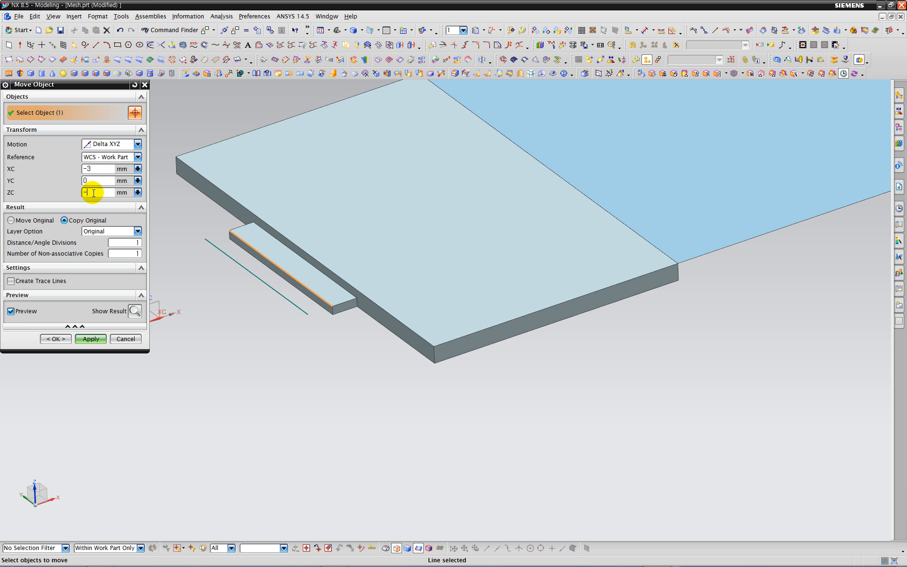
key("Return")
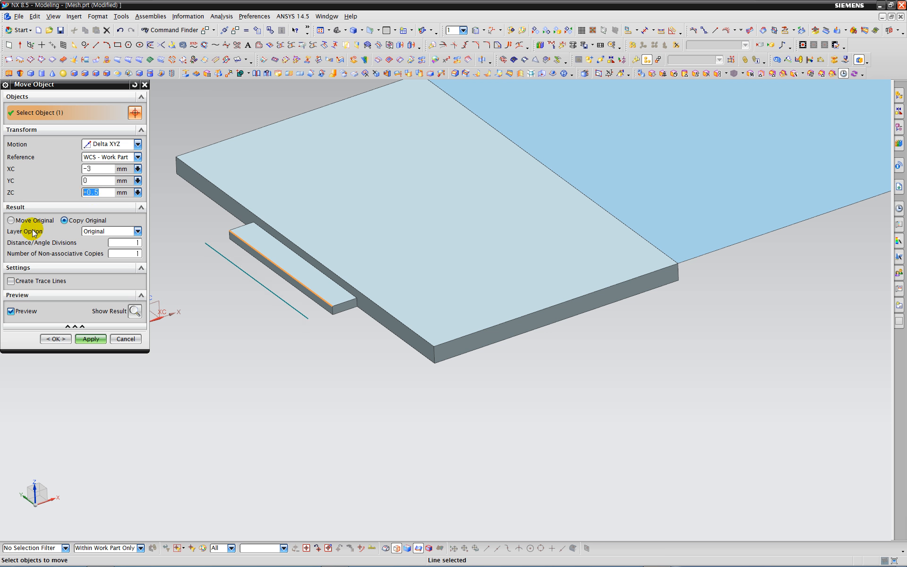
left_click(11, 220)
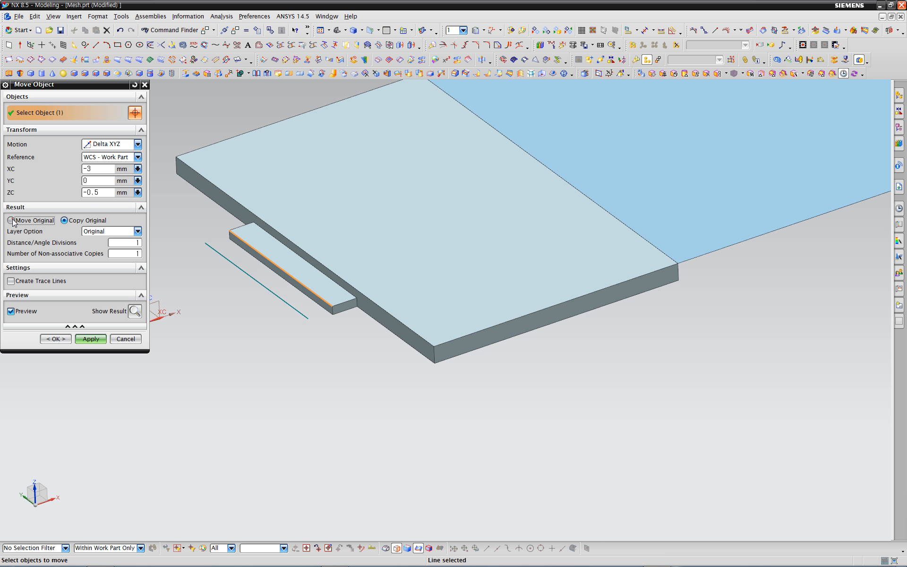
left_click(93, 350)
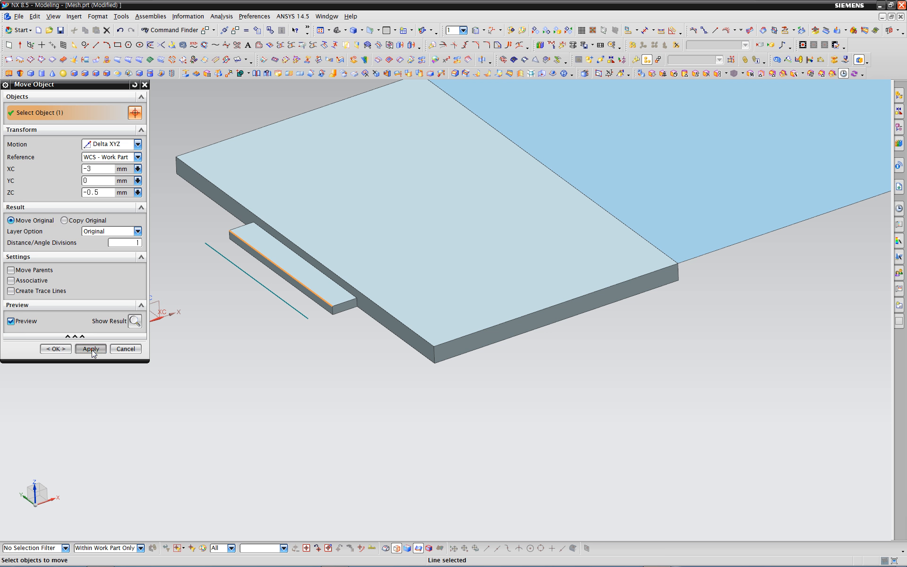
Step: Query the point coordinates at the near end of the moved line beside the small tab
left_click(125, 348)
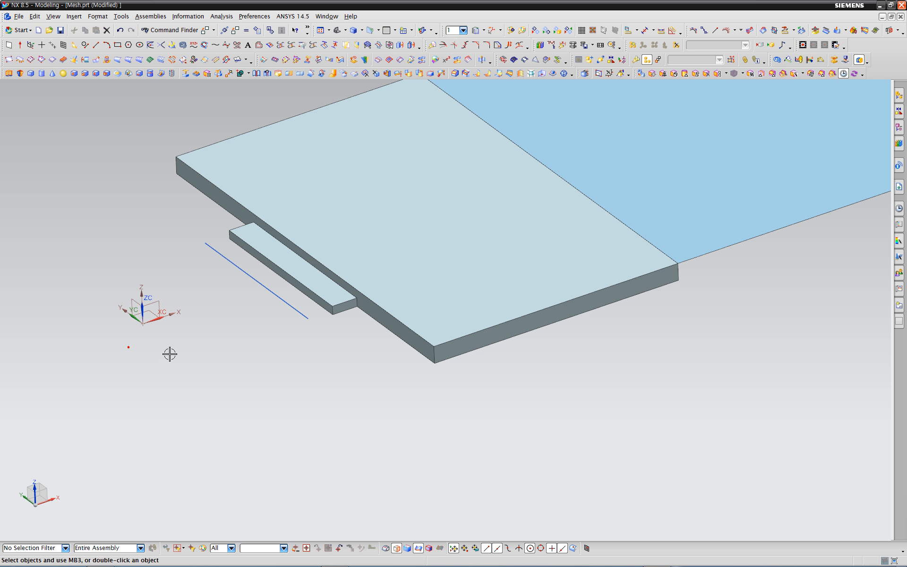
scroll(233, 352, "down", 2)
mouse_move(223, 365)
middle_mouse_down()
mouse_move(230, 359)
mouse_move(220, 369)
mouse_move(213, 361)
middle_mouse_up()
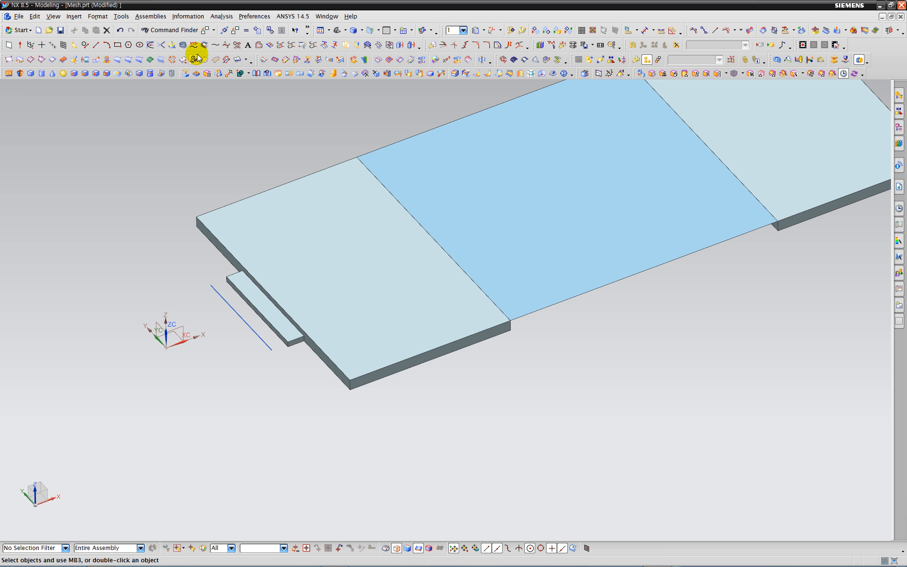
left_click(187, 17)
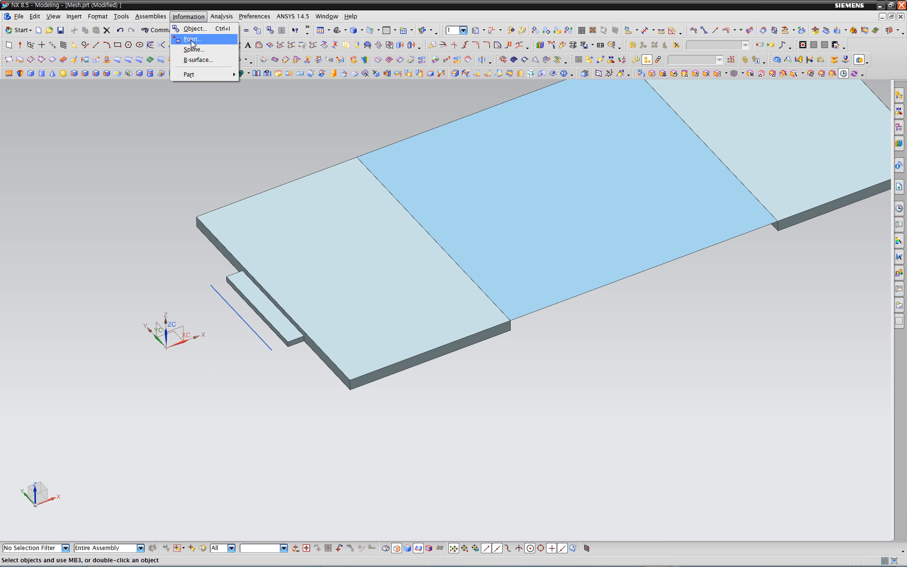
left_click(192, 39)
left_click(270, 349)
middle_click(233, 381)
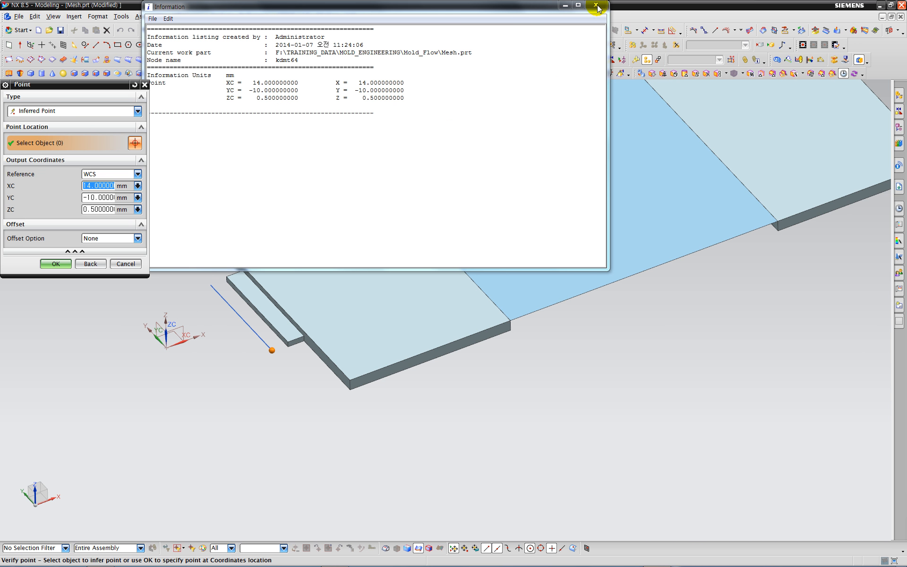
left_click(596, 5)
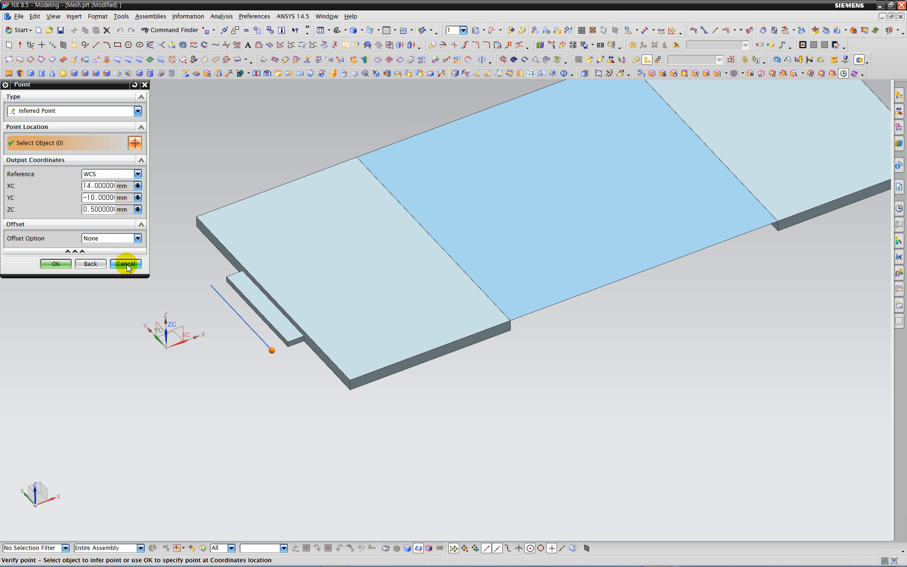
left_click(126, 264)
Step: Move the line beside the tab with Delta XYZ motion of XC 0, YC 0, ZC -0.5 mm
middle_click_drag(178, 289, 181, 286)
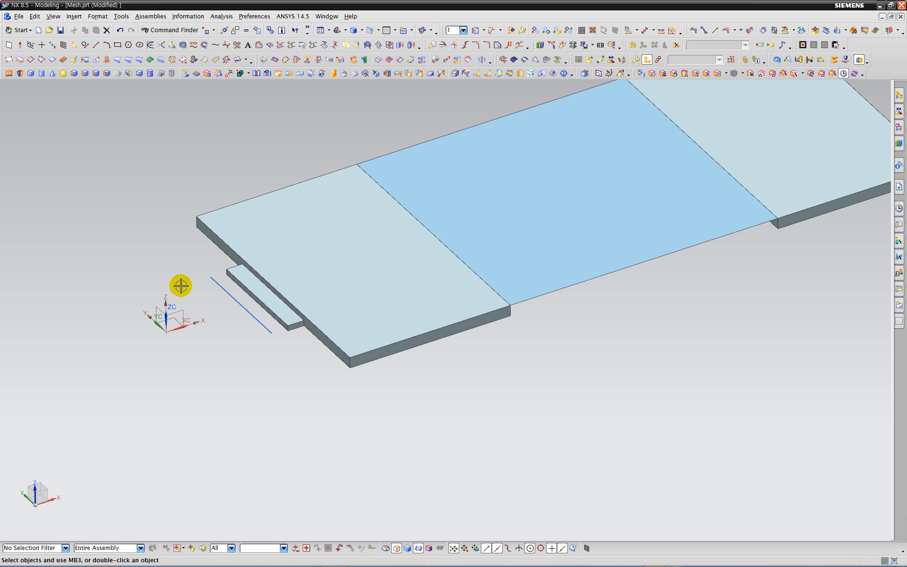
left_click(232, 297)
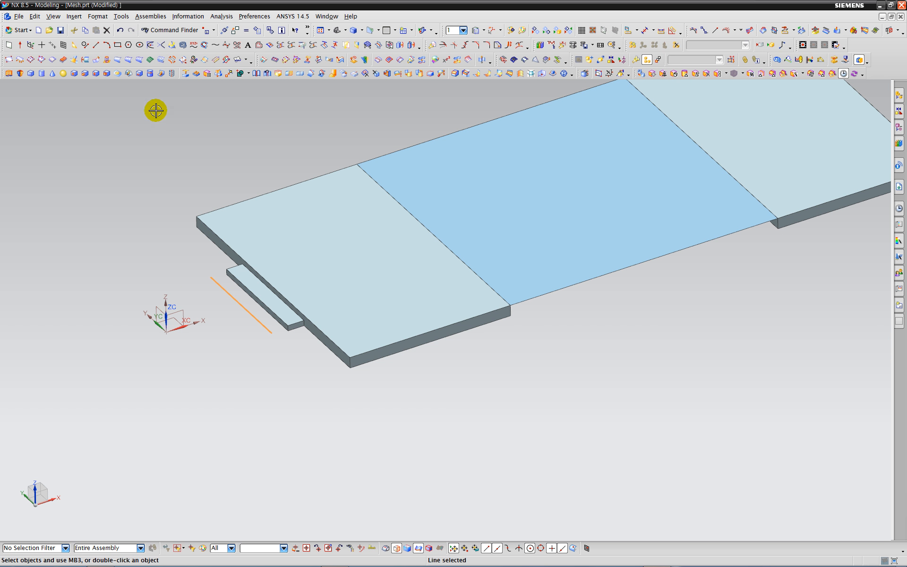
left_click(235, 31)
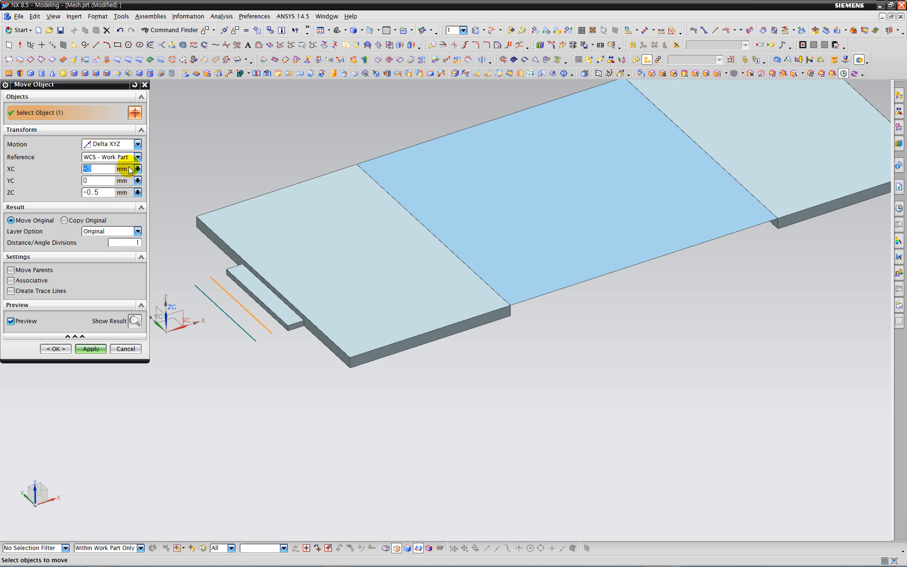
type("0")
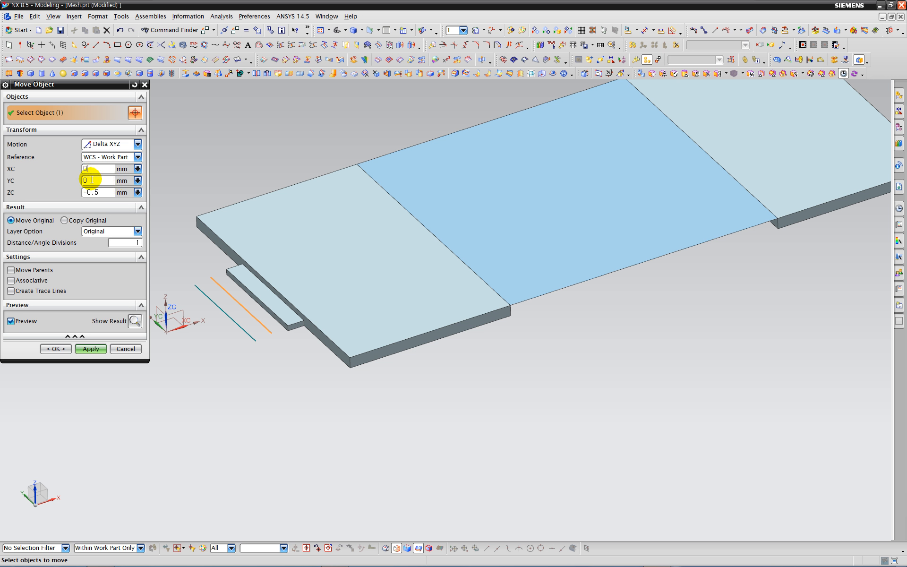
left_click(106, 193)
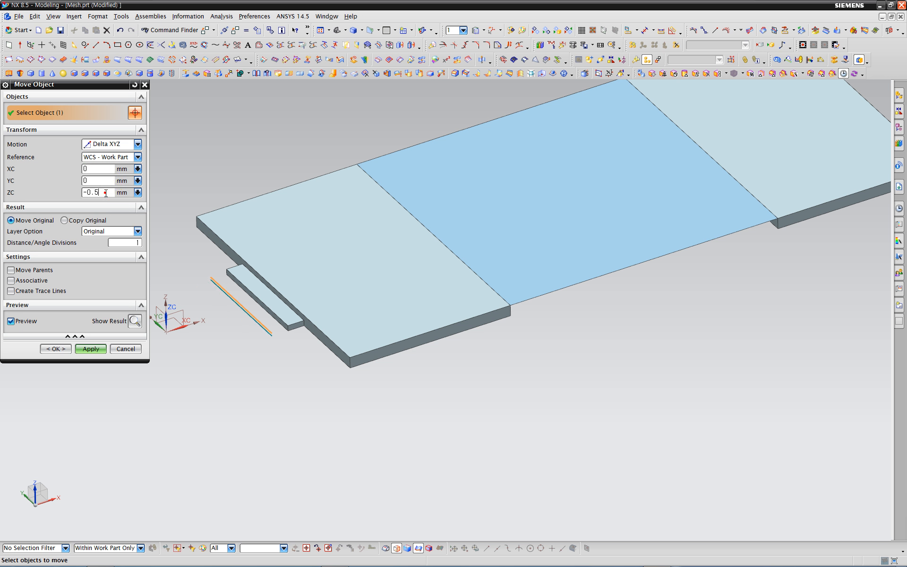
left_click(87, 349)
left_click(126, 349)
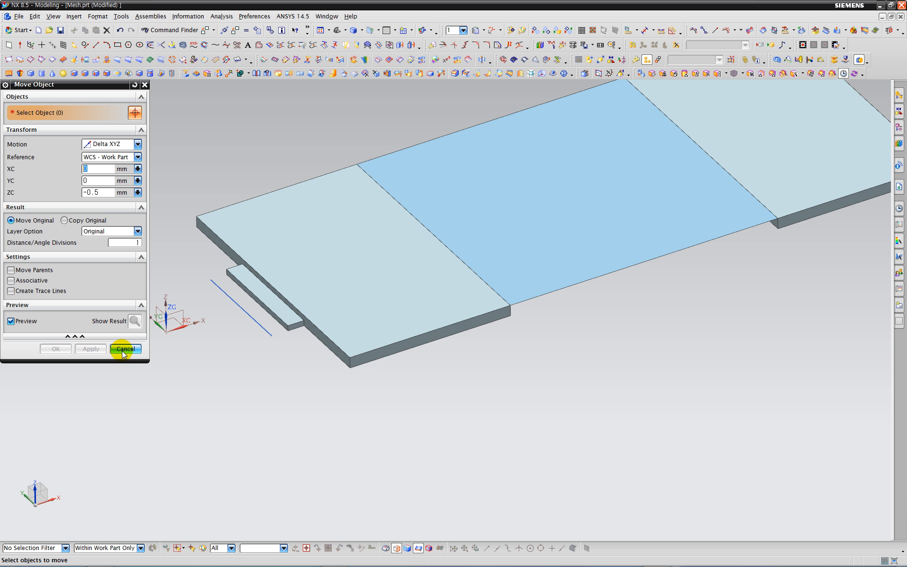
Step: Extend the line beside the tab by 3 mm at both its start and end using Curve Length
scroll(145, 349, "up", 1)
scroll(145, 348, "up", 1)
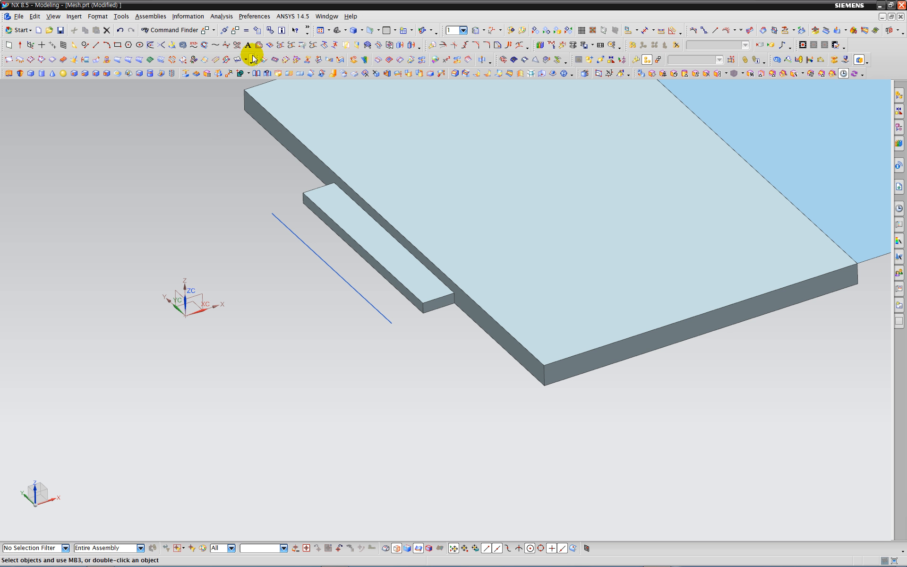
left_click(511, 46)
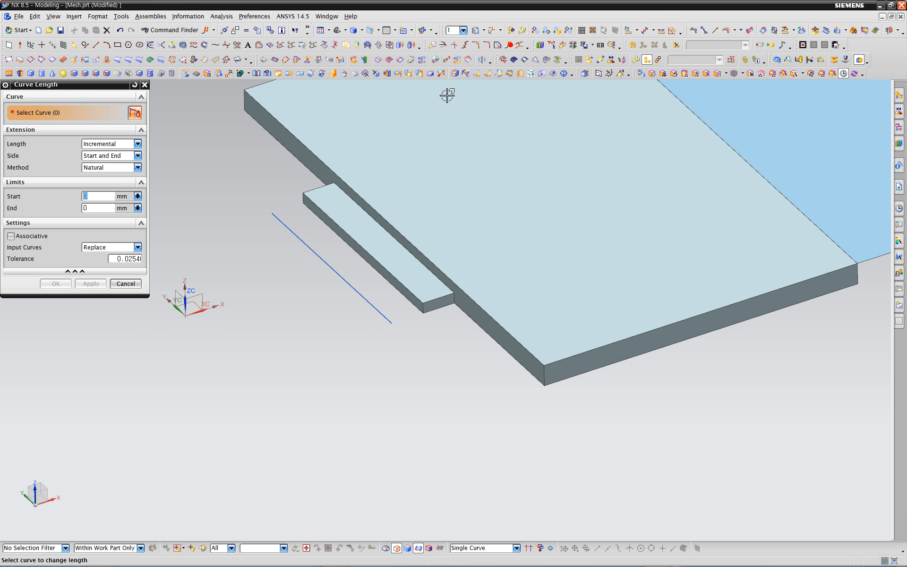
left_click(275, 218)
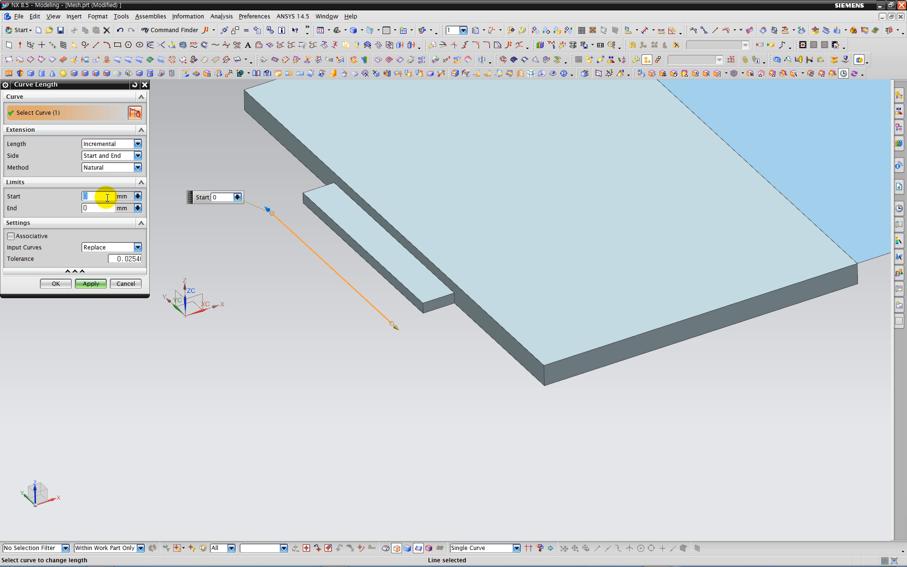
type("3")
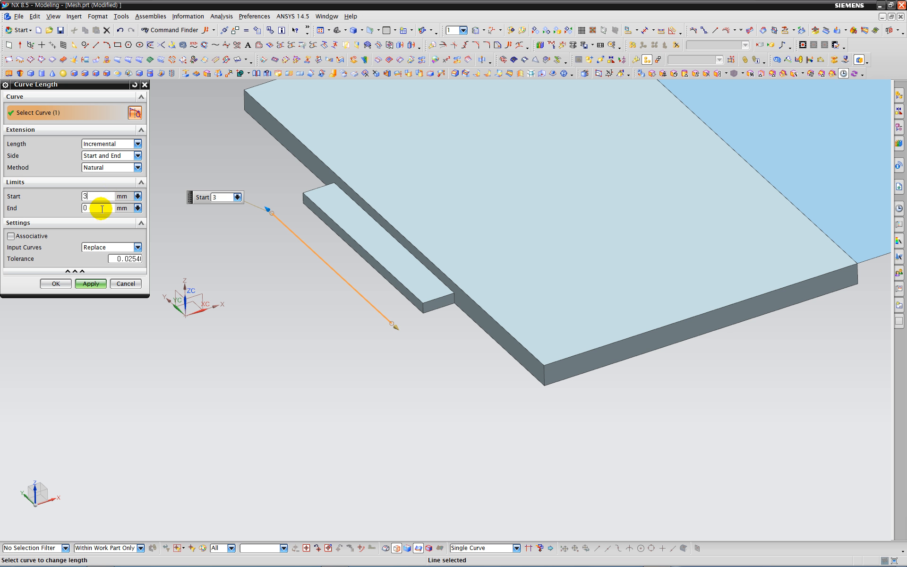
type("3")
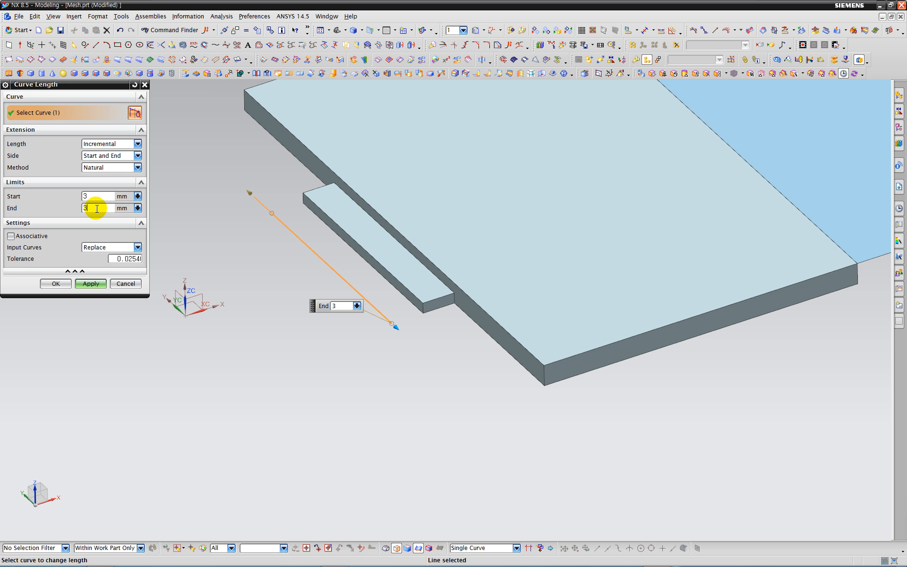
key("Return")
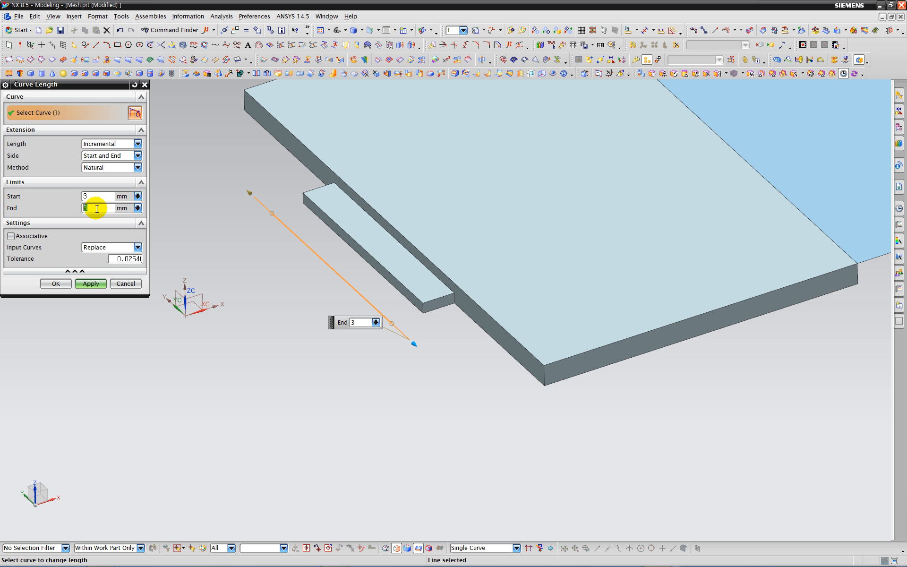
left_click(91, 282)
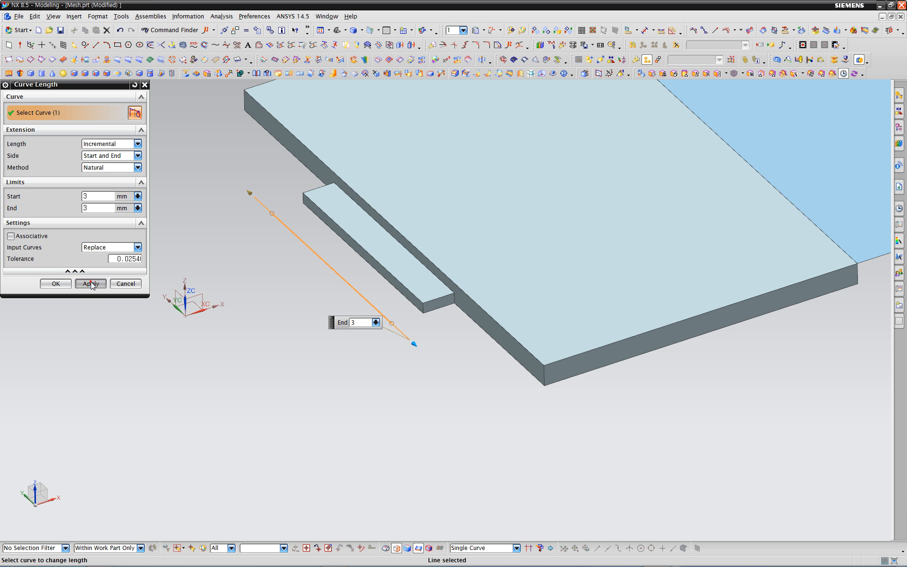
left_click(125, 284)
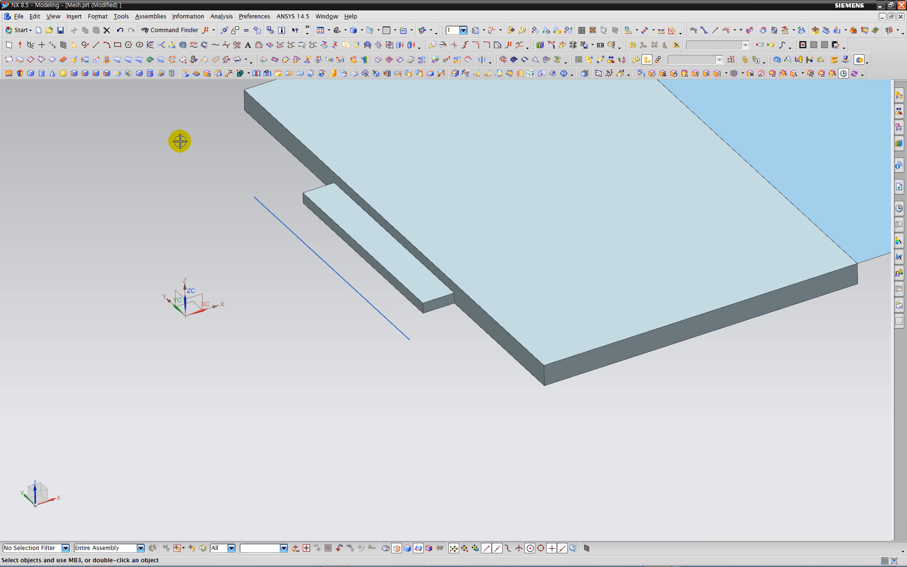
Step: Draw a Basic Curves line from the near end of the extended line to the WCS origin at 0, 0, 0
left_click(85, 44)
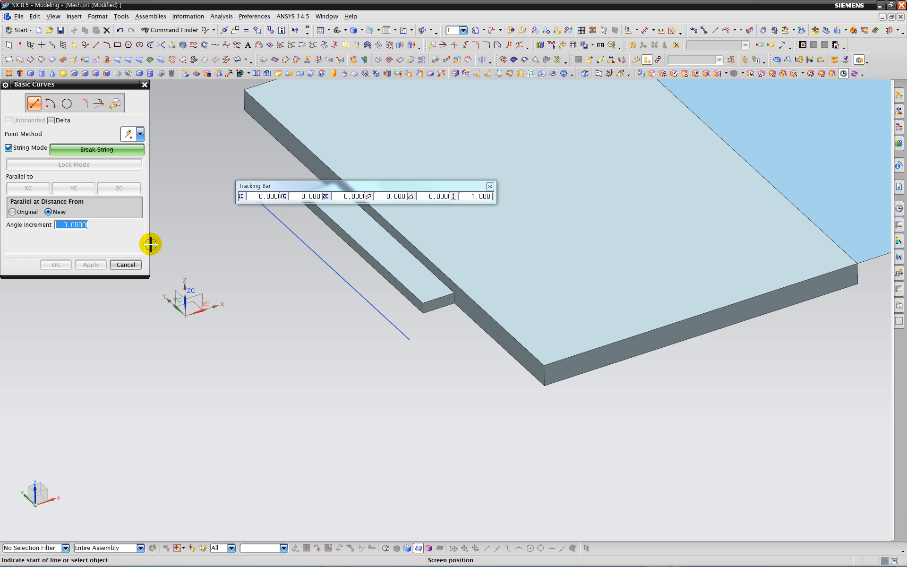
left_click(410, 339)
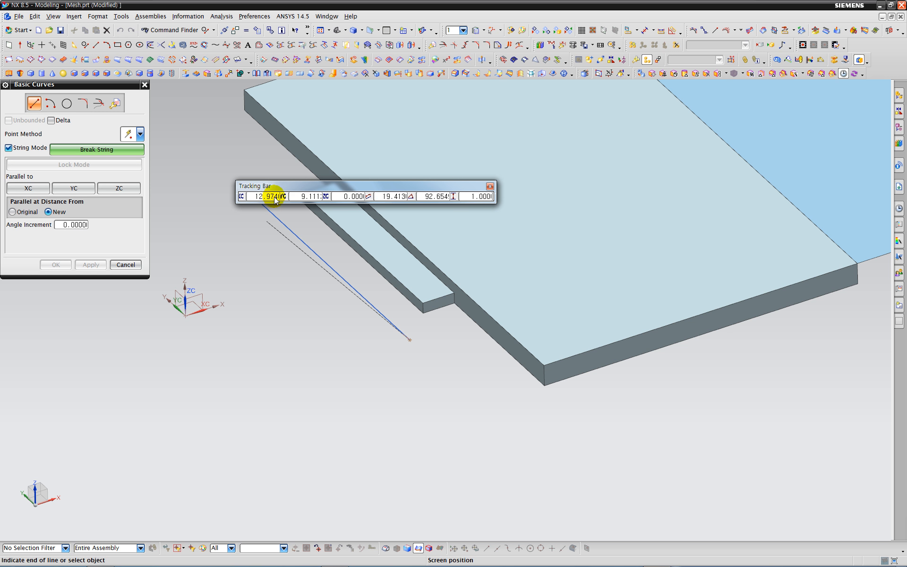
type("0")
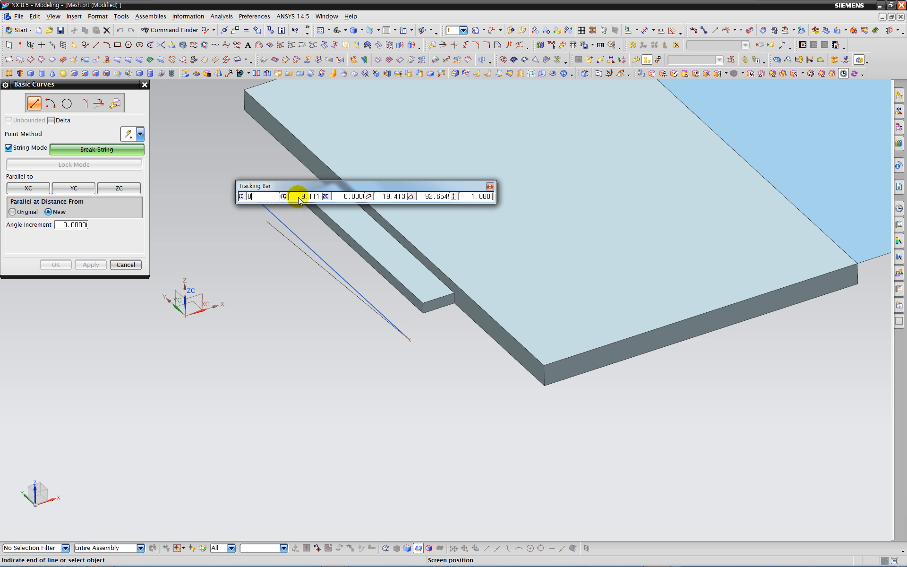
key("Return")
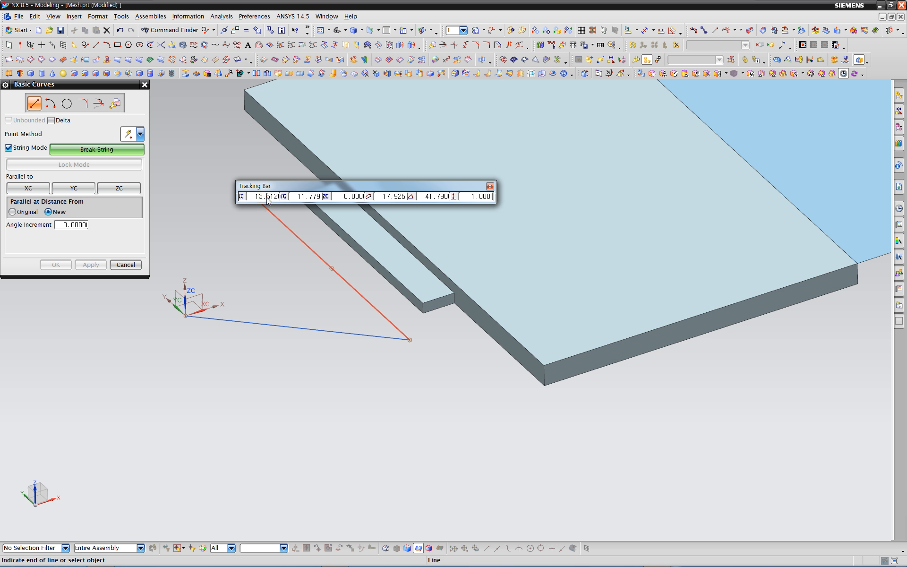
Step: Continue with a vertical line from the WCS origin to XC 0, YC 0, ZC 50 mm and finish the curves
type("0")
left_click(302, 196)
type("0")
left_click(350, 197)
key("Return")
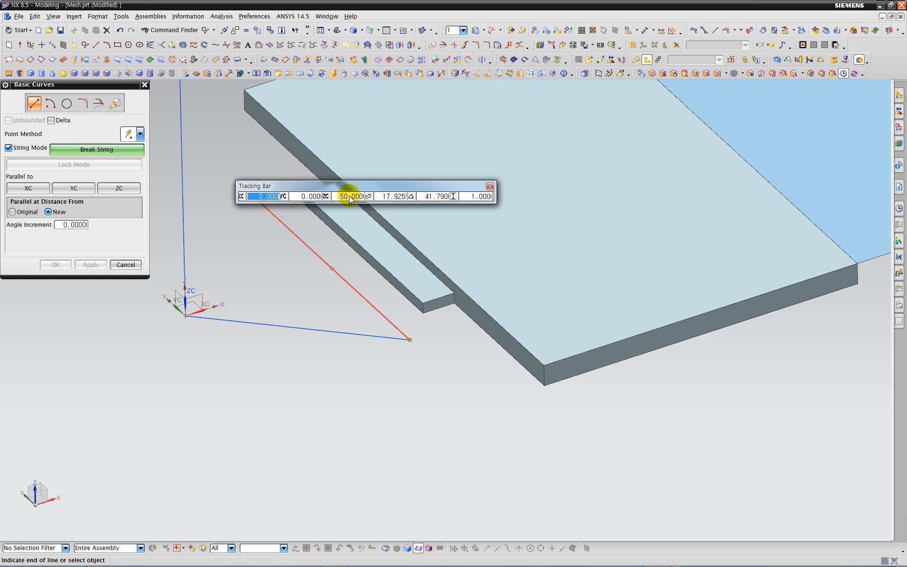
middle_click(208, 262)
left_click(126, 264)
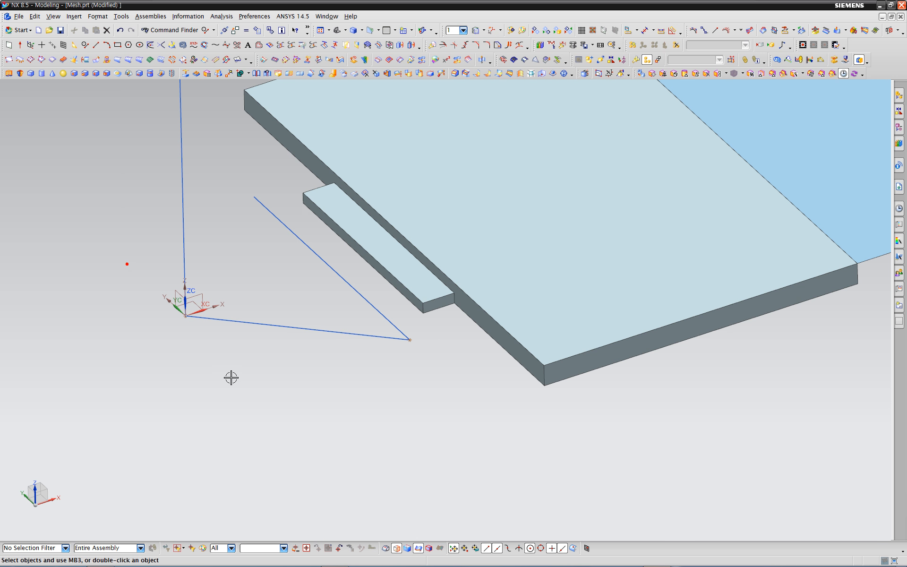
Step: Examine the whole plate model together with the tab and the connected runner lines from several angles
scroll(230, 378, "down", 5)
mouse_move(162, 352)
middle_mouse_down()
mouse_move(174, 360)
mouse_move(153, 357)
middle_mouse_up()
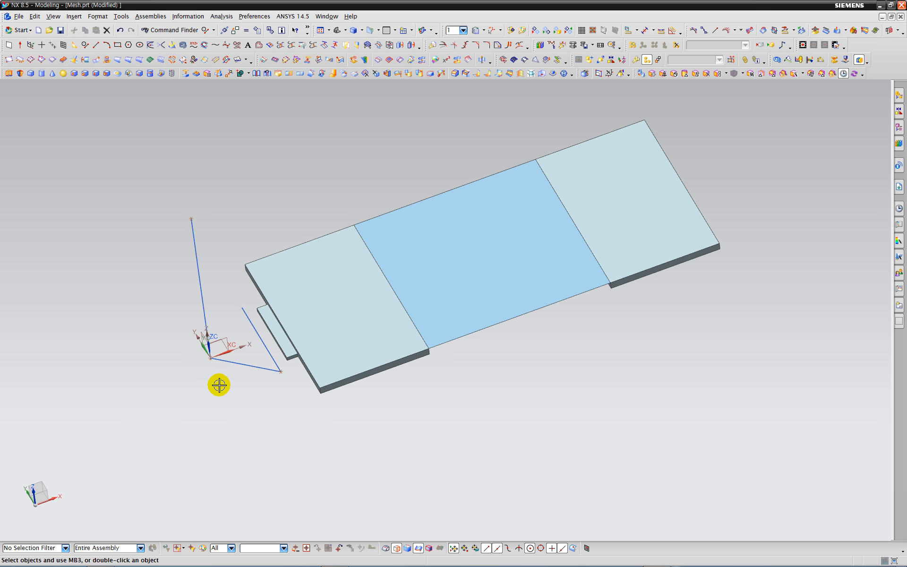
scroll(220, 385, "up", 3)
scroll(236, 389, "down", 2)
mouse_move(222, 385)
middle_mouse_down()
mouse_move(235, 416)
mouse_move(230, 389)
middle_mouse_up()
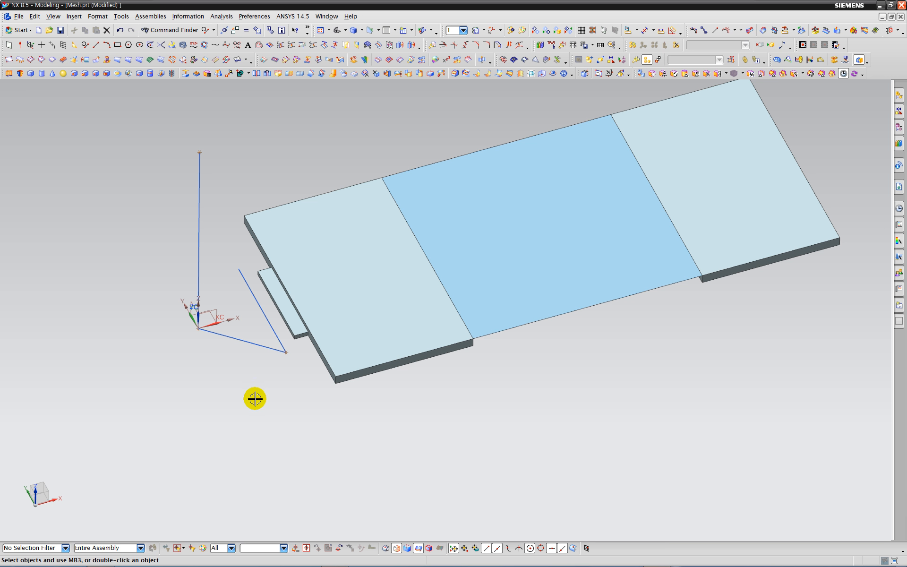
middle_click_drag(261, 399, 240, 405)
scroll(229, 401, "down", 1)
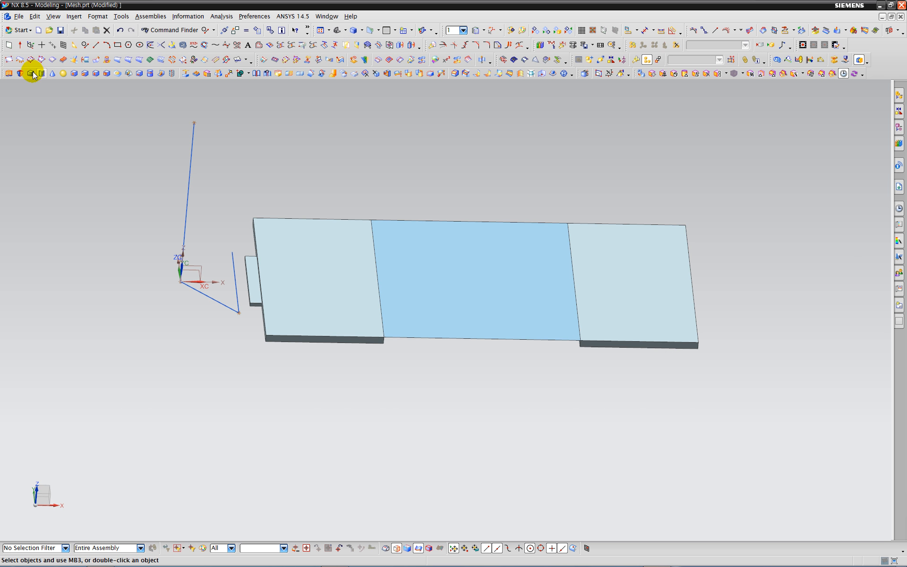
Step: Save the Mesh part file
left_click(21, 18)
left_click(42, 67)
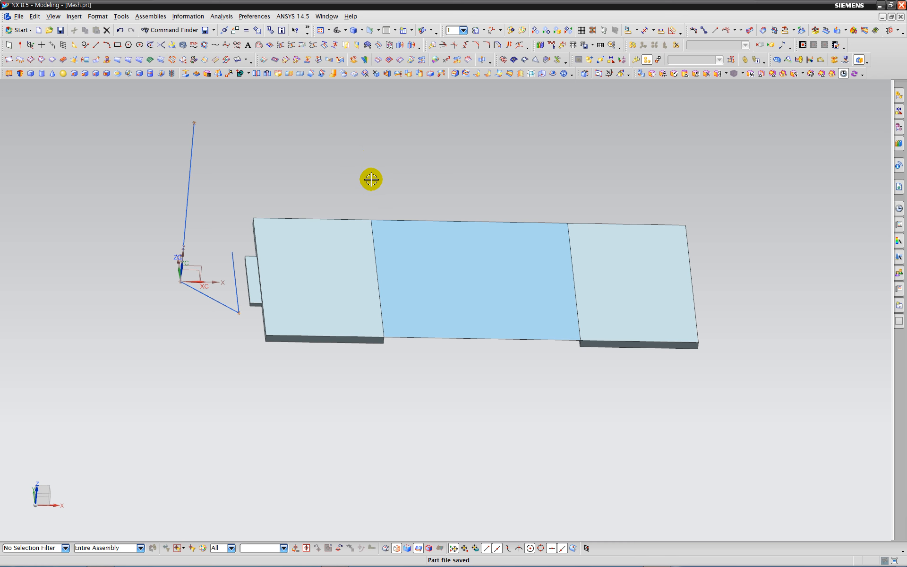
middle_click_drag(375, 185, 376, 179)
key("ctrl+s")
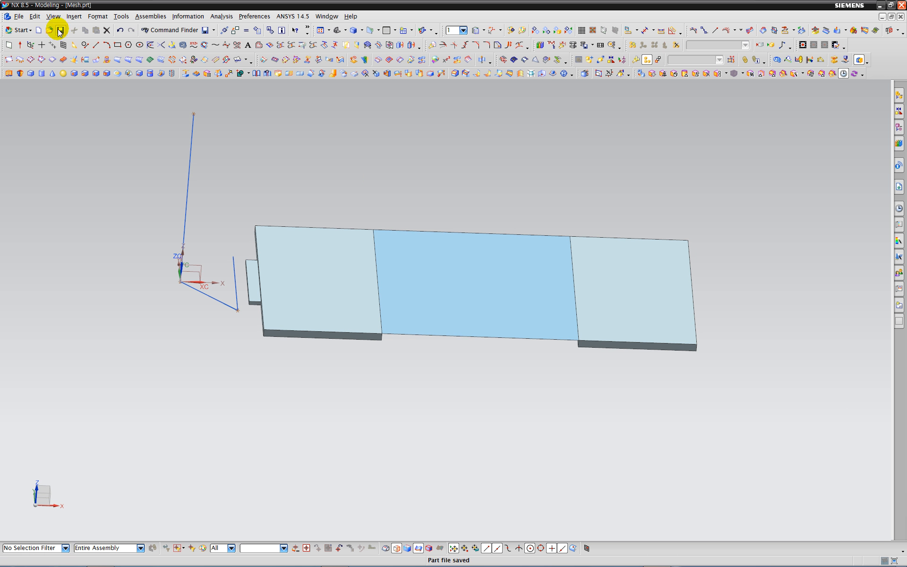
Step: Start an IGES export of the displayed part with output file Mesh.igs in E:\My AMI 2012 Projects\TRAINING_DATA\Mesh
left_click(19, 17)
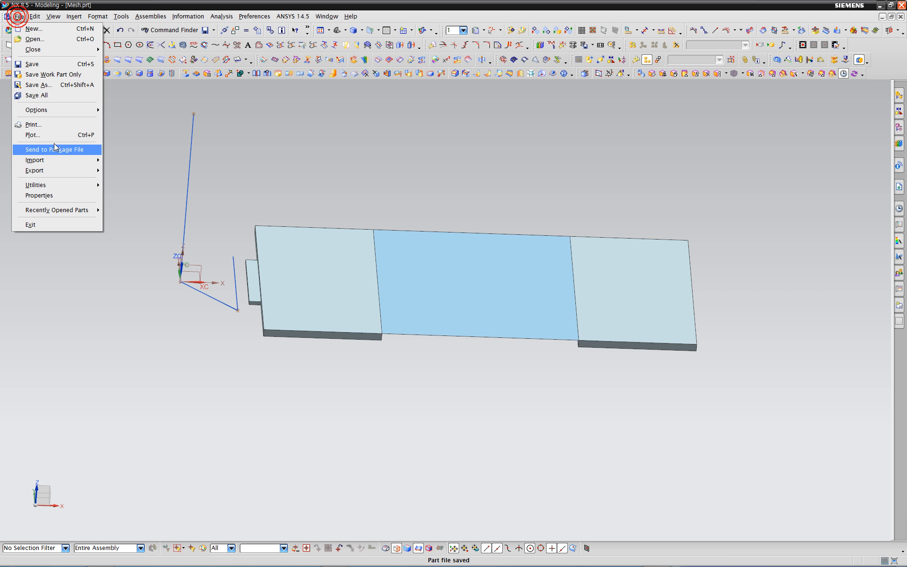
mouse_move(89, 174)
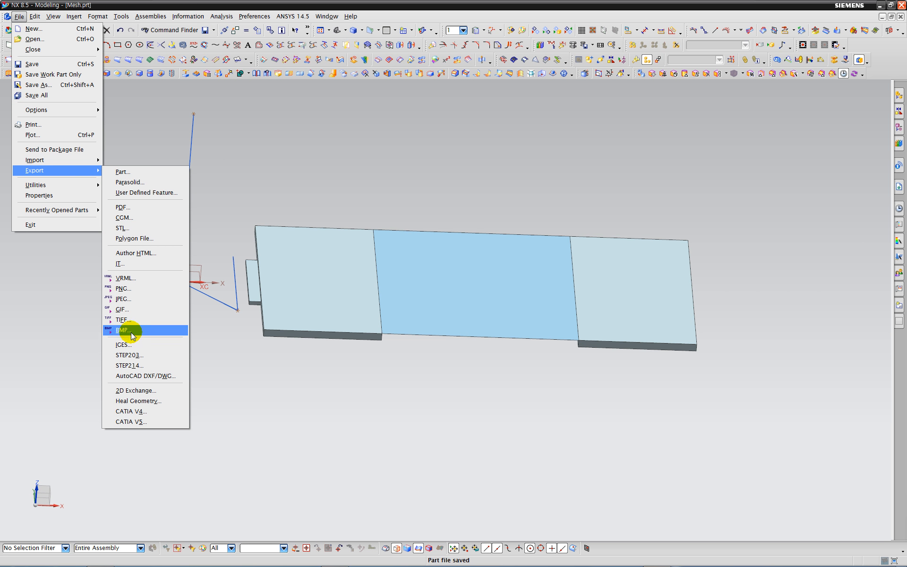
left_click(131, 350)
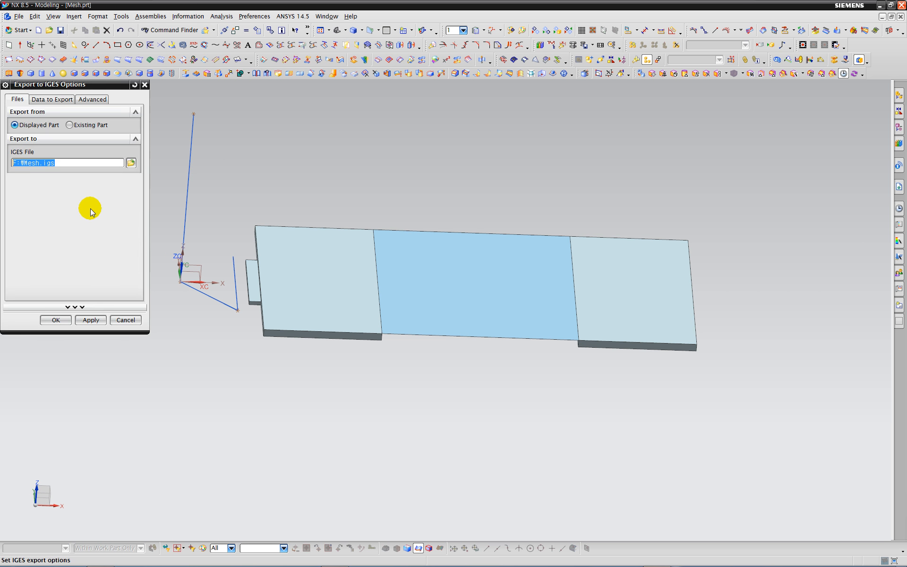
left_click(64, 163)
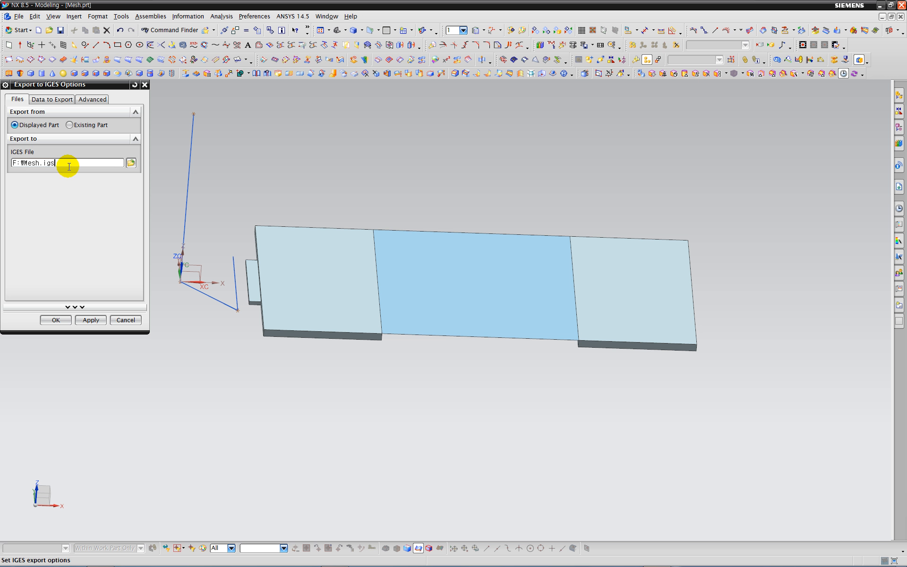
left_click(131, 163)
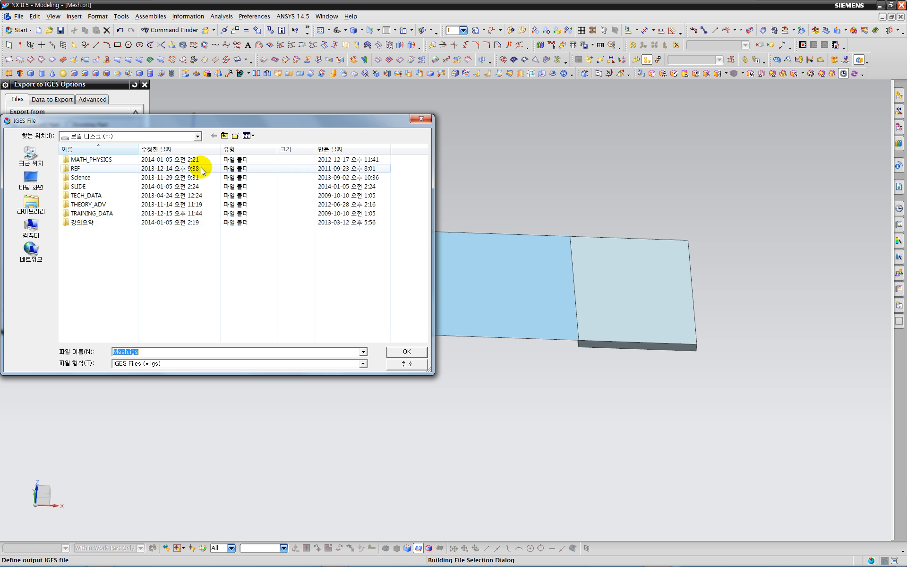
left_click(197, 136)
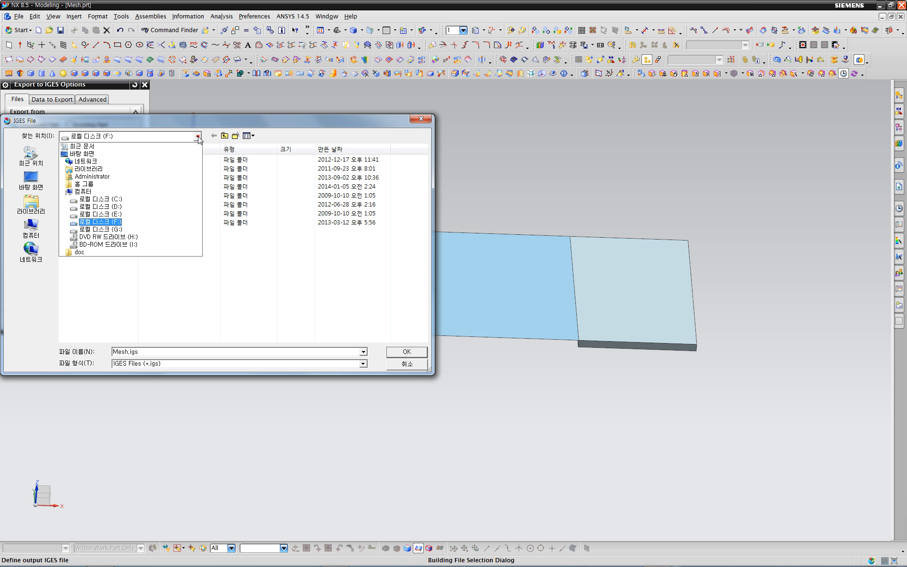
left_click(102, 215)
double_click(85, 195)
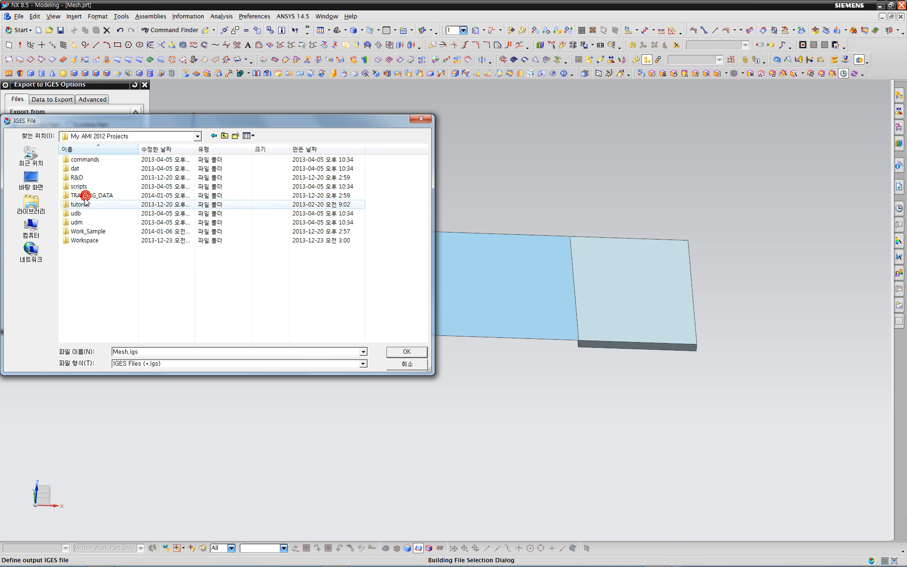
double_click(85, 195)
double_click(76, 186)
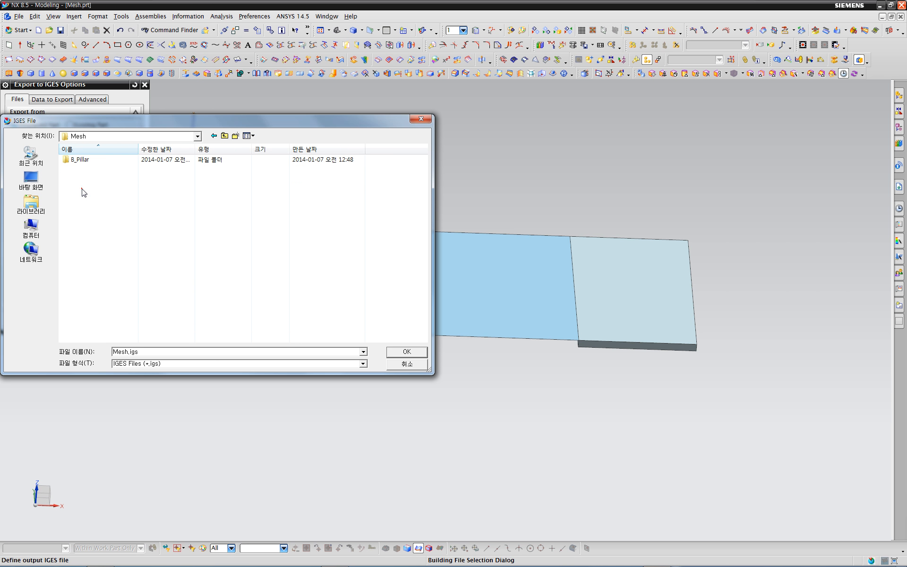
left_click(98, 213)
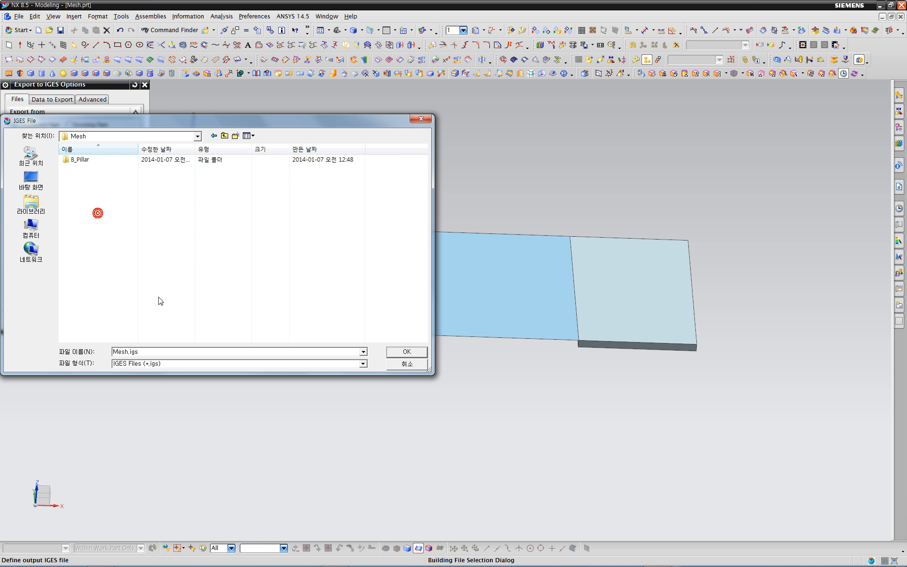
left_click(148, 353)
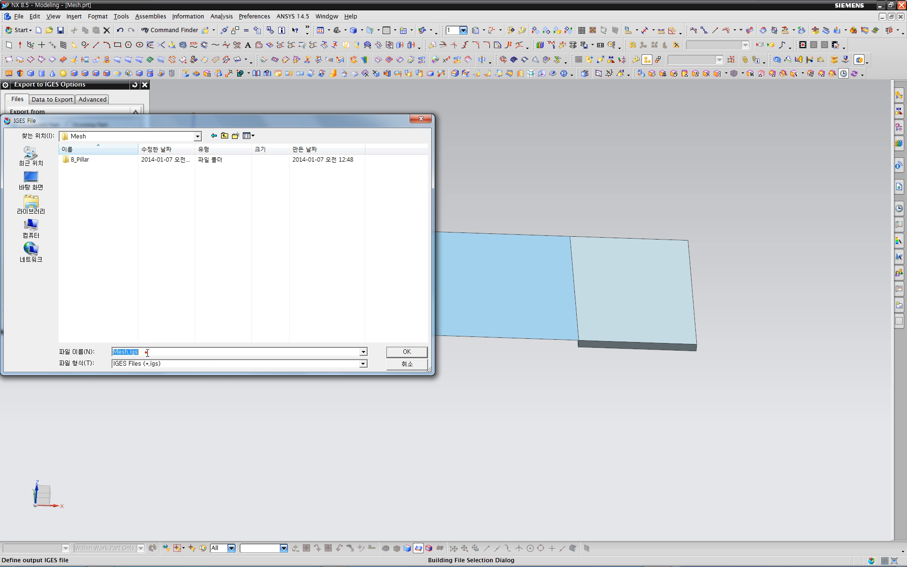
left_click(403, 351)
Step: Export the plate solids, surface, gate tab and runner lines as selected objects, continuing without any that cannot be translated
left_click(52, 99)
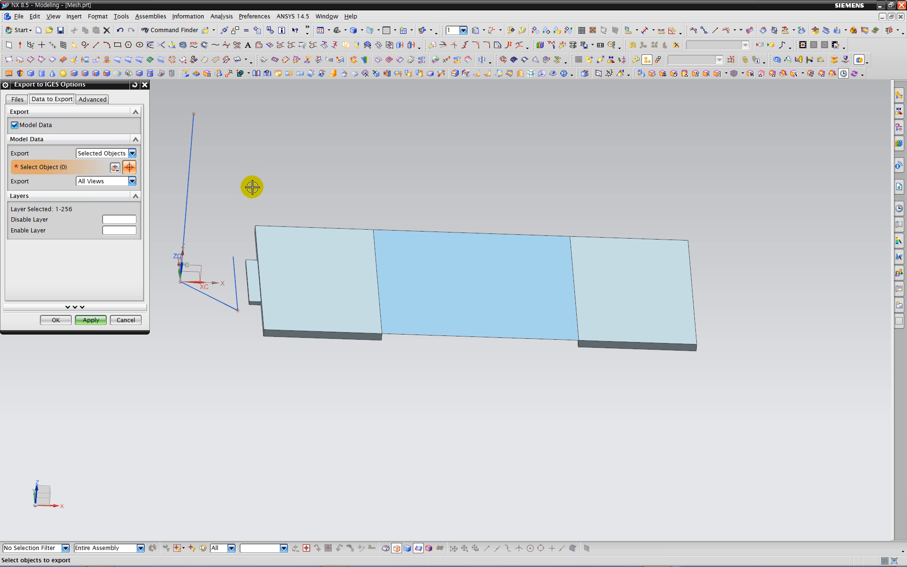
left_click_drag(256, 190, 699, 395)
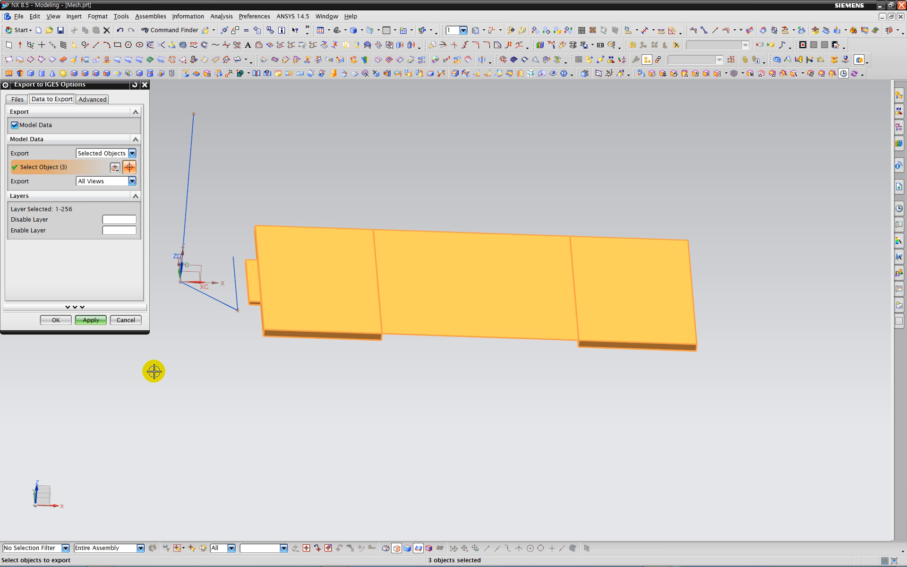
left_click_drag(154, 372, 248, 97)
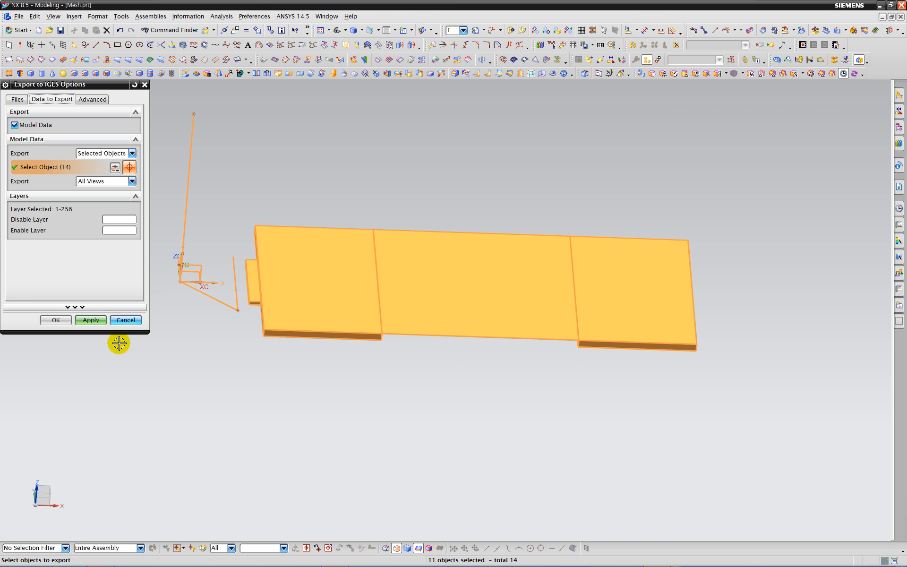
left_click(91, 320)
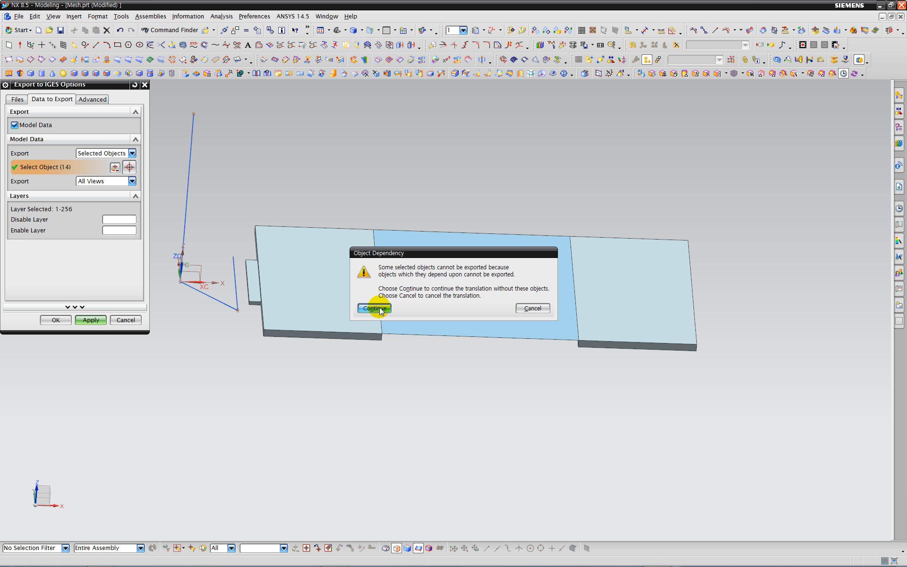
left_click(374, 308)
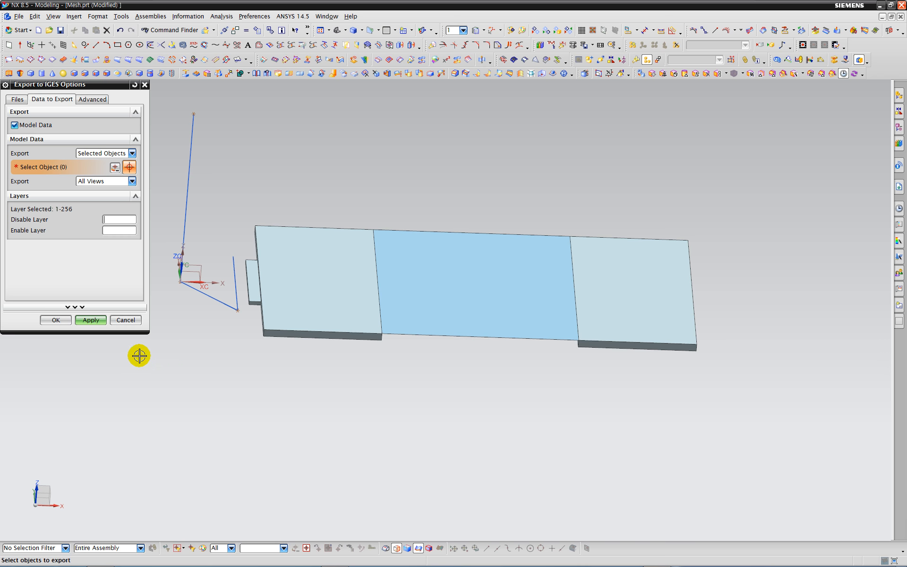
Step: Switch to Autodesk Moldflow Insight and start a model import, browsing to the MF folder under PATRAN_DB\TRAINING
mouse_move(202, 558)
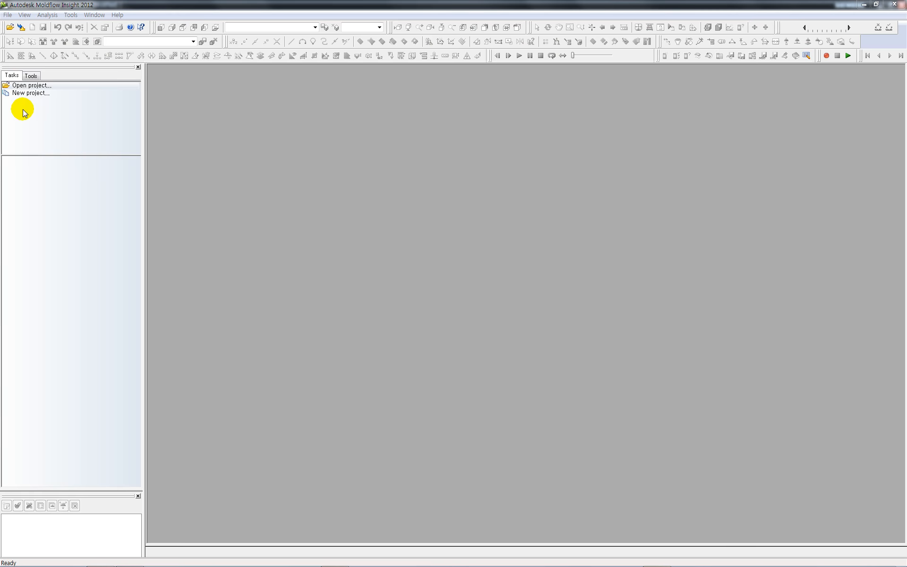
left_click(20, 27)
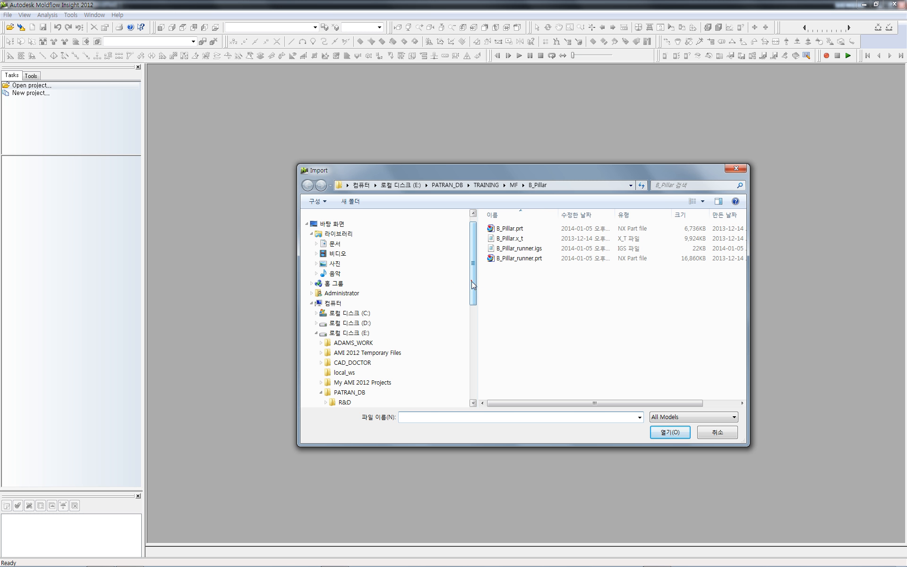
scroll(471, 282, "down", 3)
left_click(383, 354)
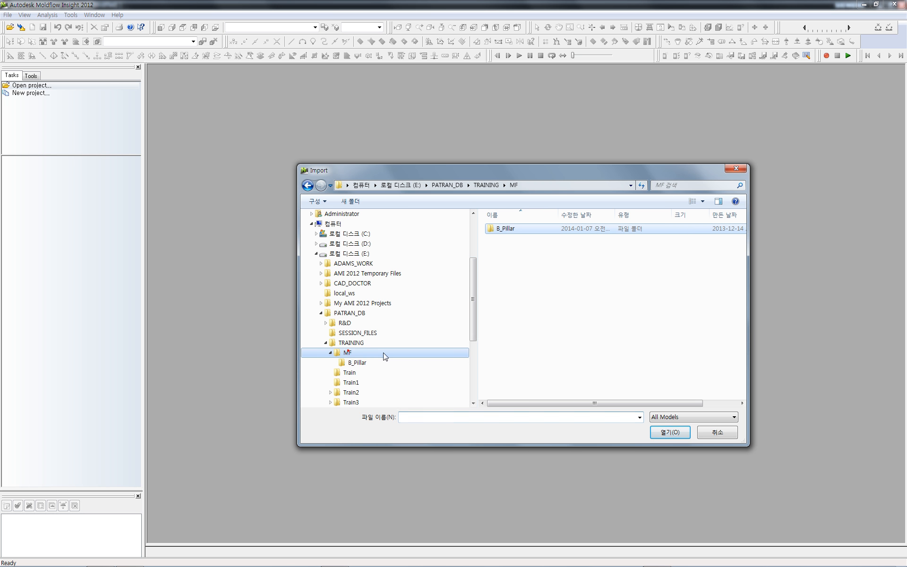
left_click(518, 258)
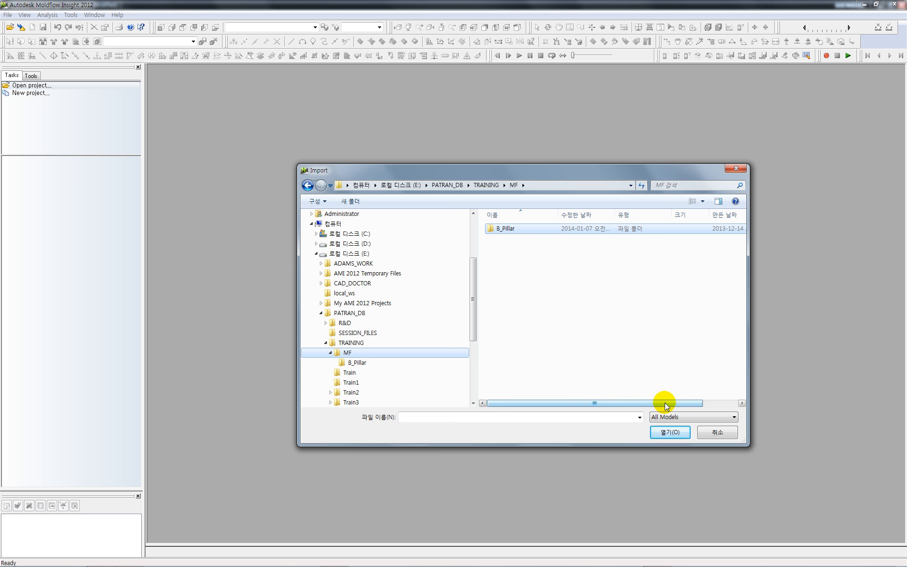
Step: Check the My AMI 2012 Projects\TRAINING_DATA\Mesh folder in File Explorer for the exported Mesh.igs, and return to the import
mouse_move(274, 551)
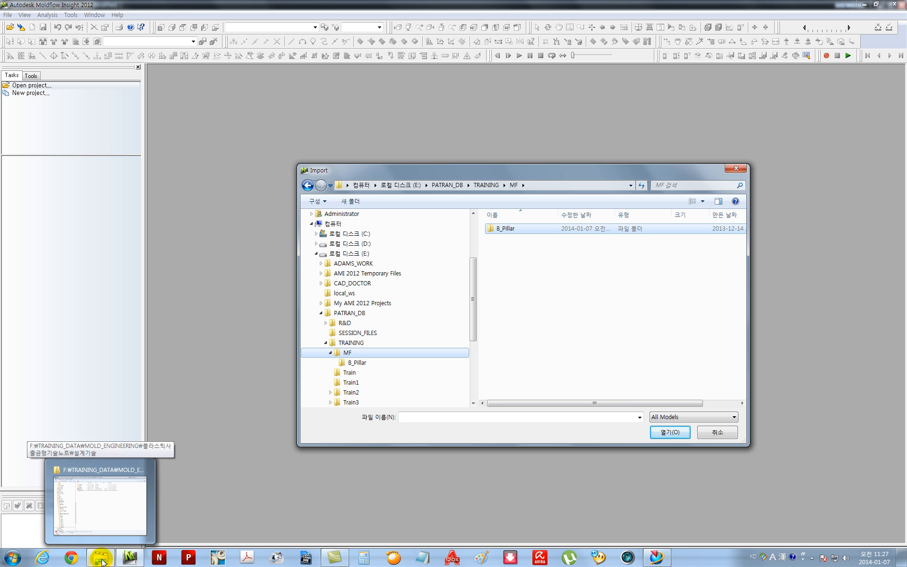
left_click(102, 529)
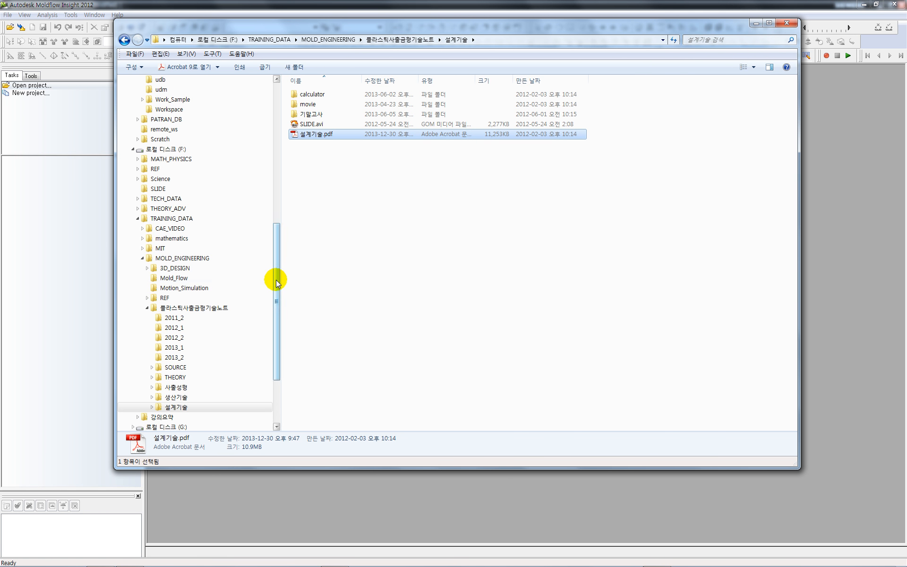
scroll(277, 255, "up", 5)
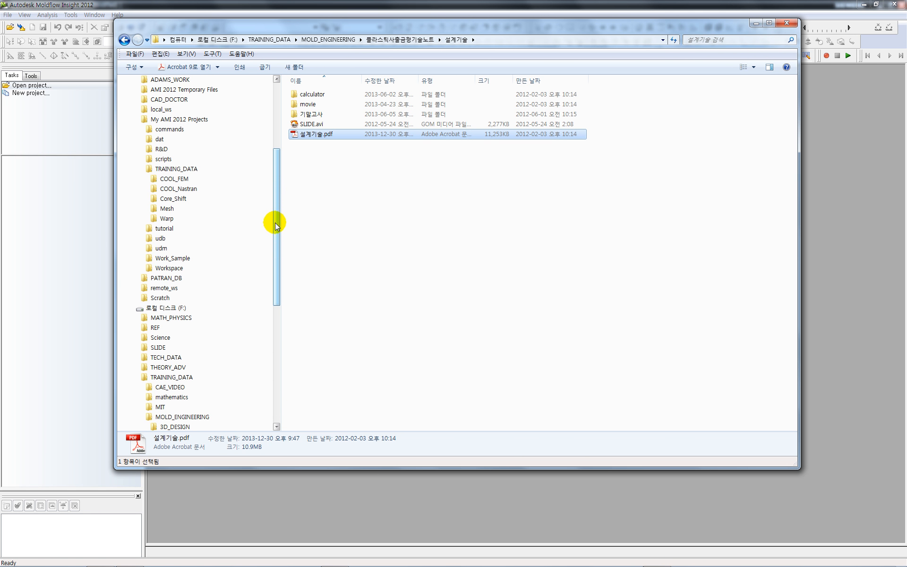
left_click(166, 208)
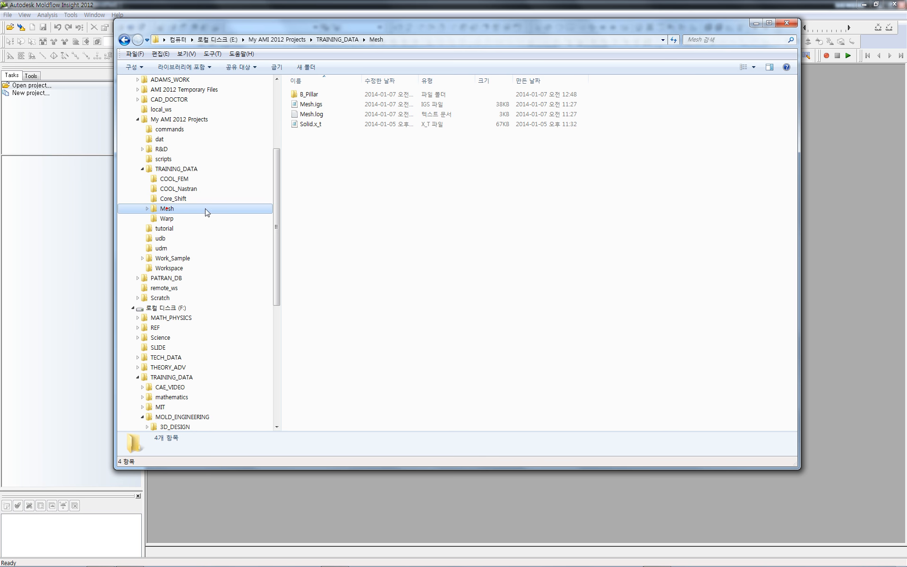
left_click(308, 106)
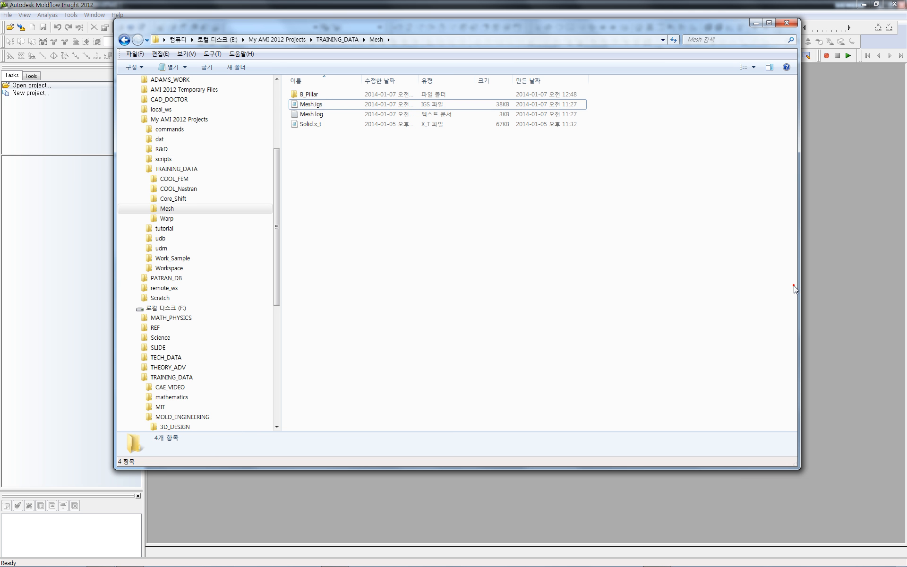
left_click(841, 286)
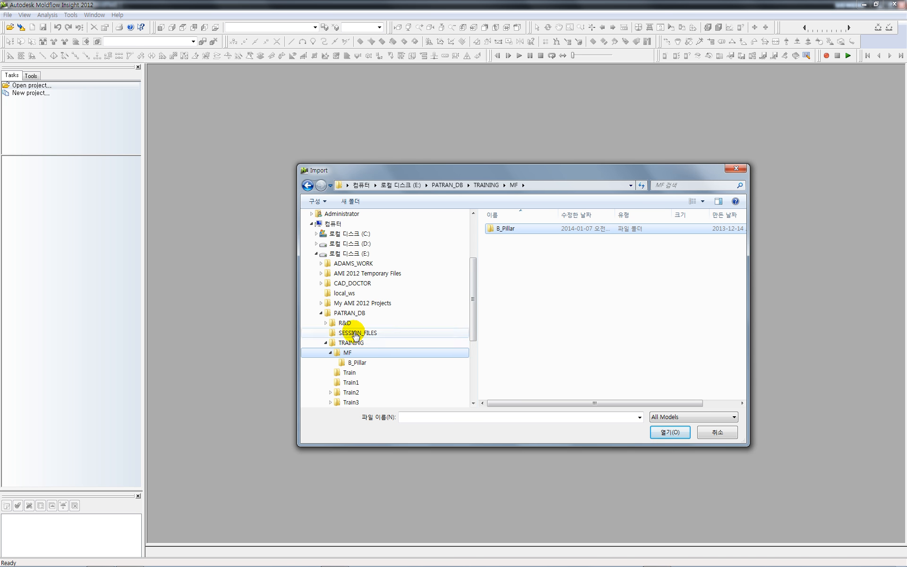
Step: Import Mesh.igs from My AMI 2012 Projects\TRAINING_DATA\Mesh with the Dual Domain mesh type into a new project named Practice
left_click(321, 313)
left_click(321, 303)
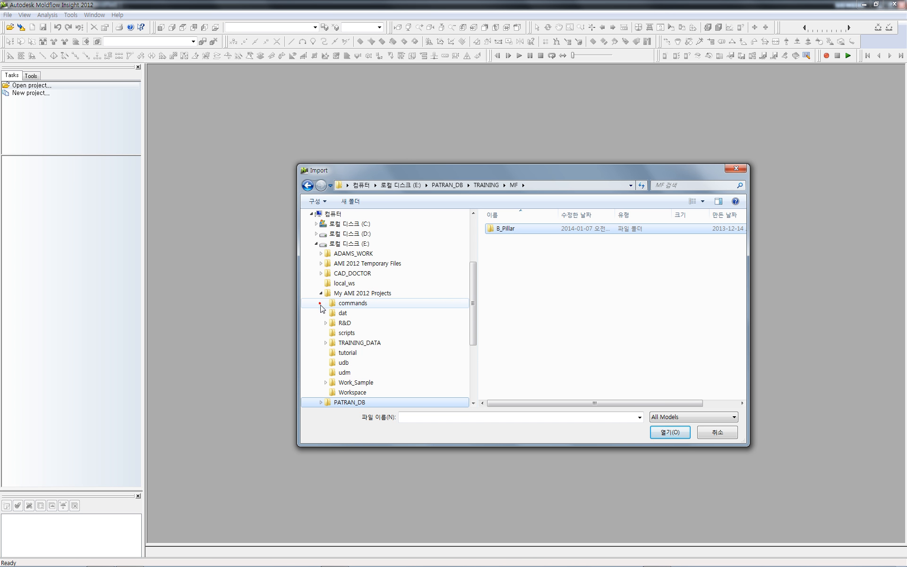
left_click(326, 343)
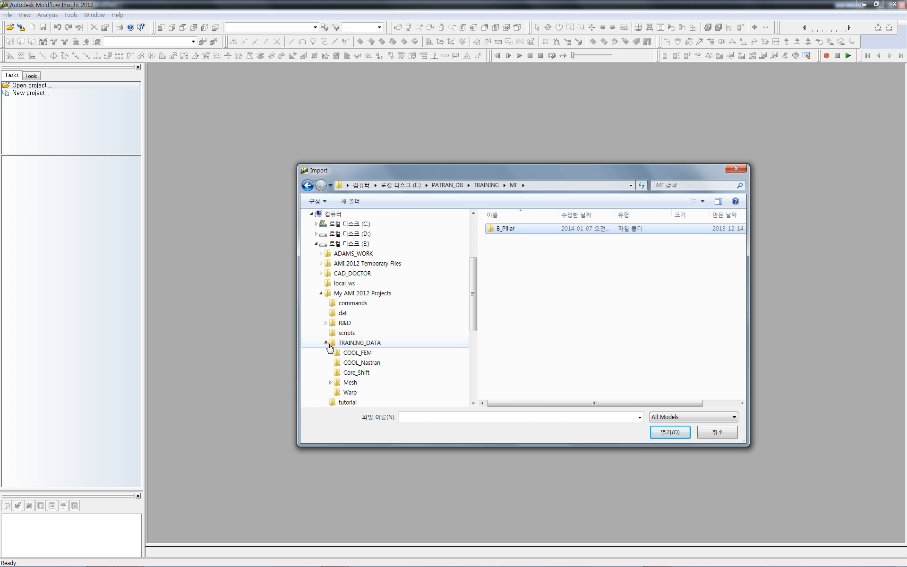
left_click(350, 383)
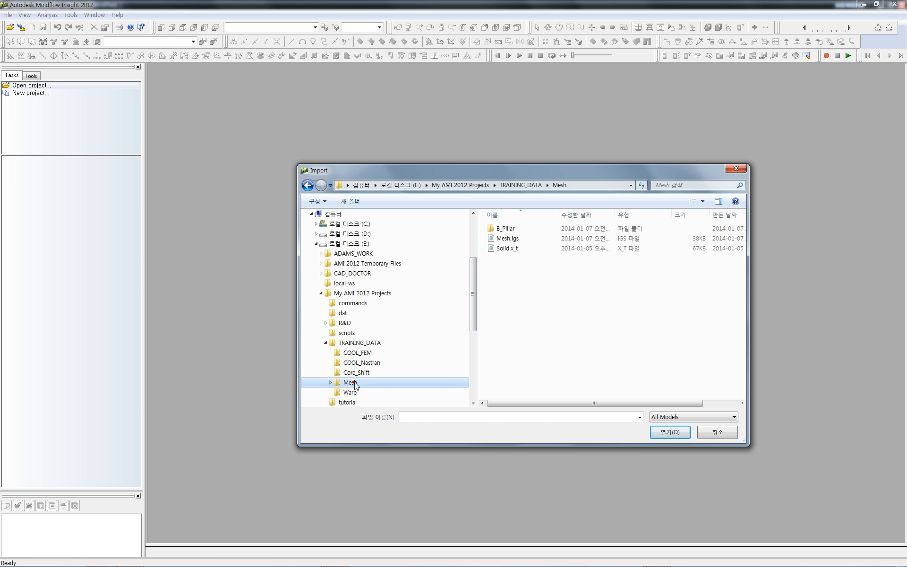
left_click(507, 238)
left_click(670, 431)
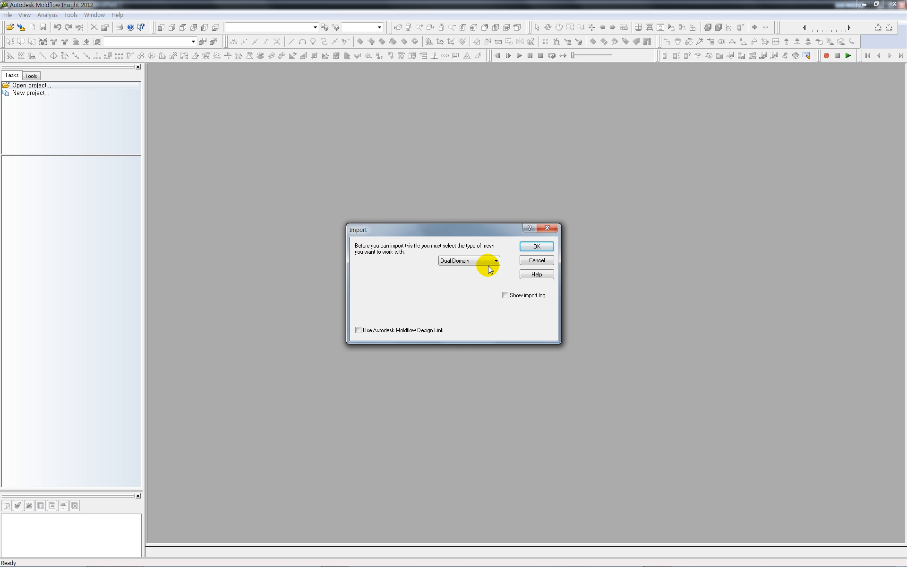
left_click(537, 247)
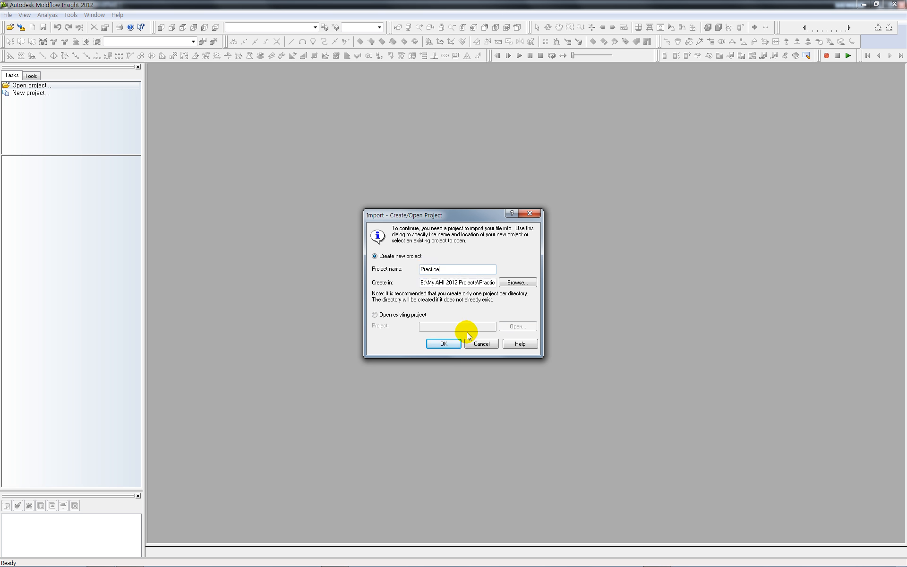
left_click(444, 344)
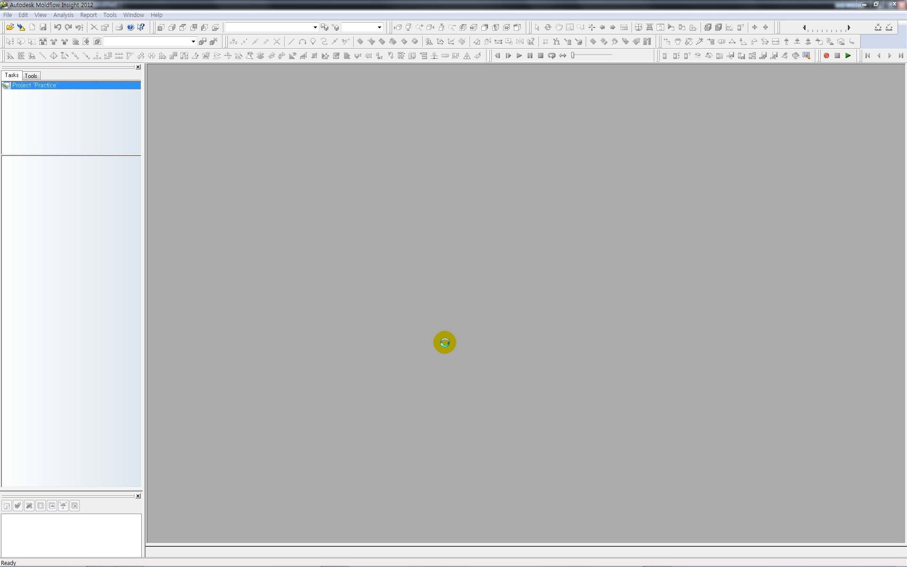
Step: Examine the imported plates, surface, gate tab and runner curves from several angles
scroll(309, 312, "up", 2)
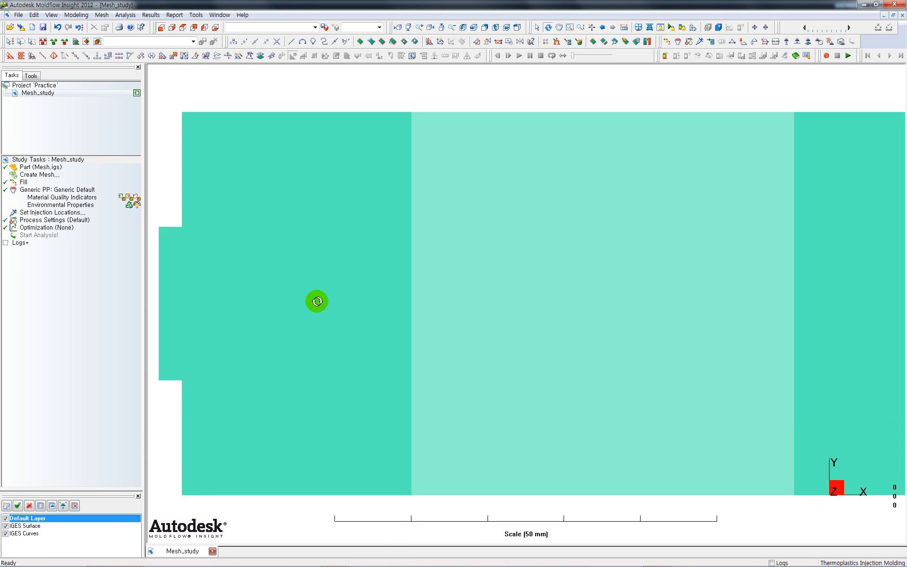
scroll(318, 303, "down", 3)
left_click_drag(344, 423, 332, 292)
scroll(360, 263, "down", 2)
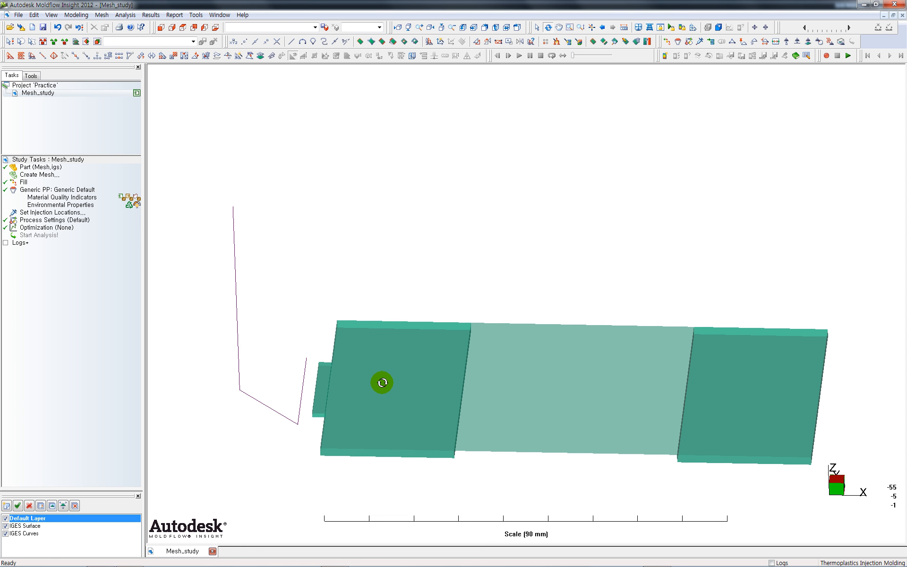
mouse_move(378, 381)
left_mouse_down()
mouse_move(404, 356)
mouse_move(380, 363)
left_mouse_up()
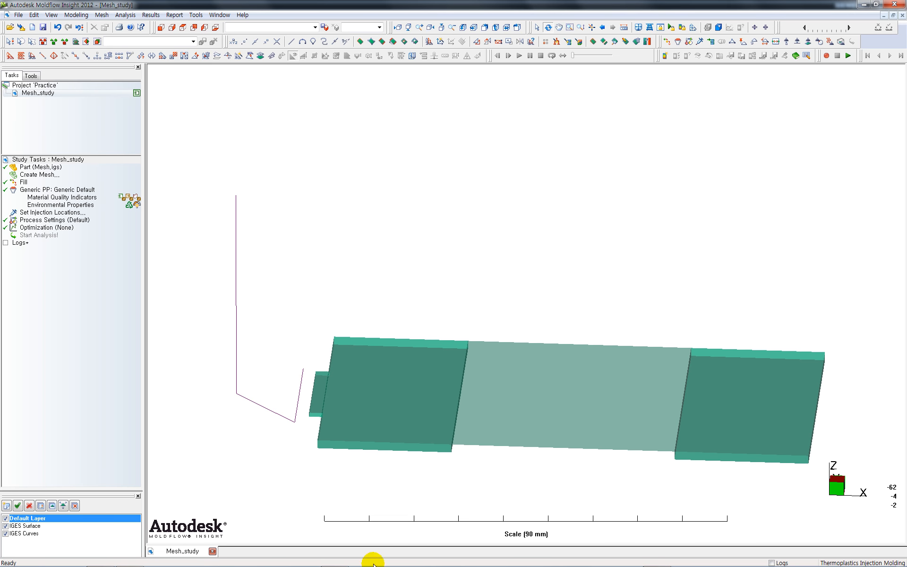
mouse_move(371, 563)
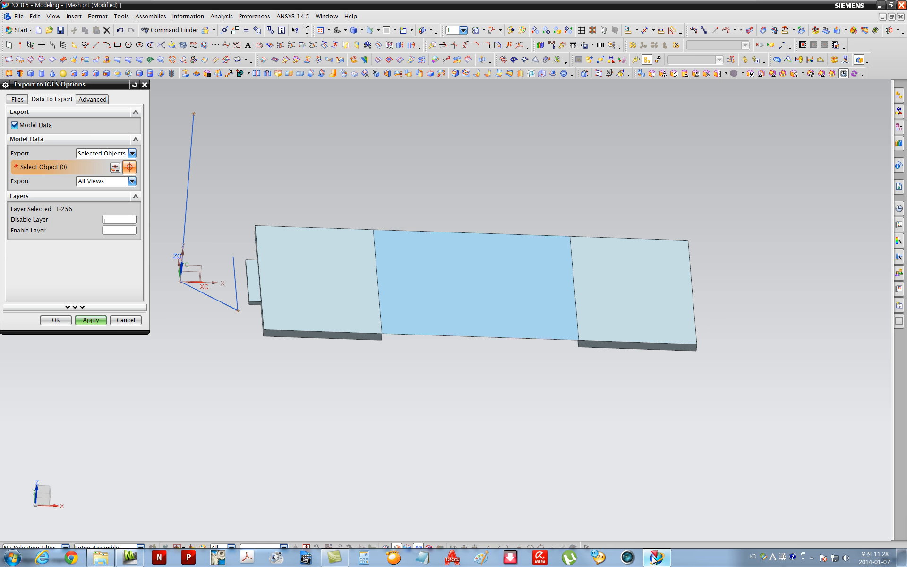
Step: Switch back to NX, cancel the open IGES export, and exit the program, saving Mesh.prt
left_click(656, 558)
left_click(126, 320)
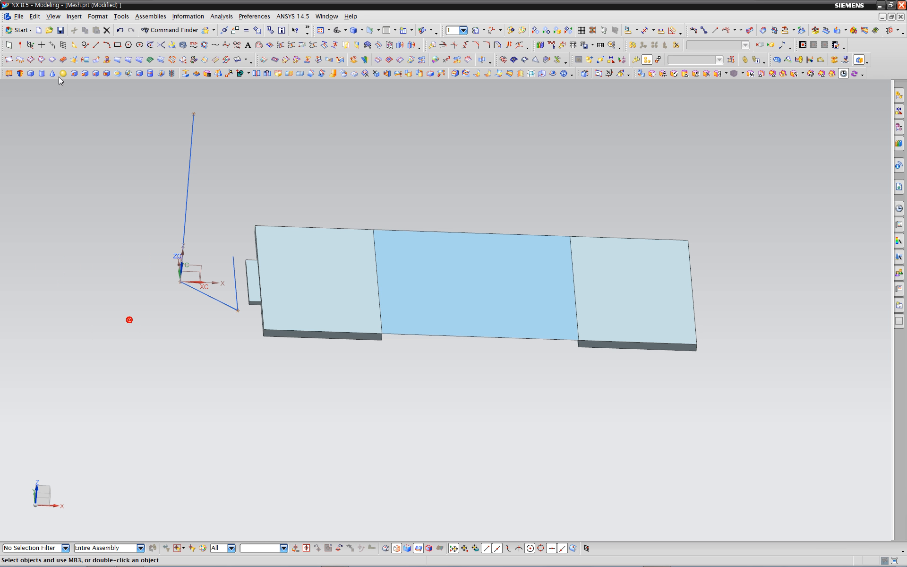
left_click(19, 17)
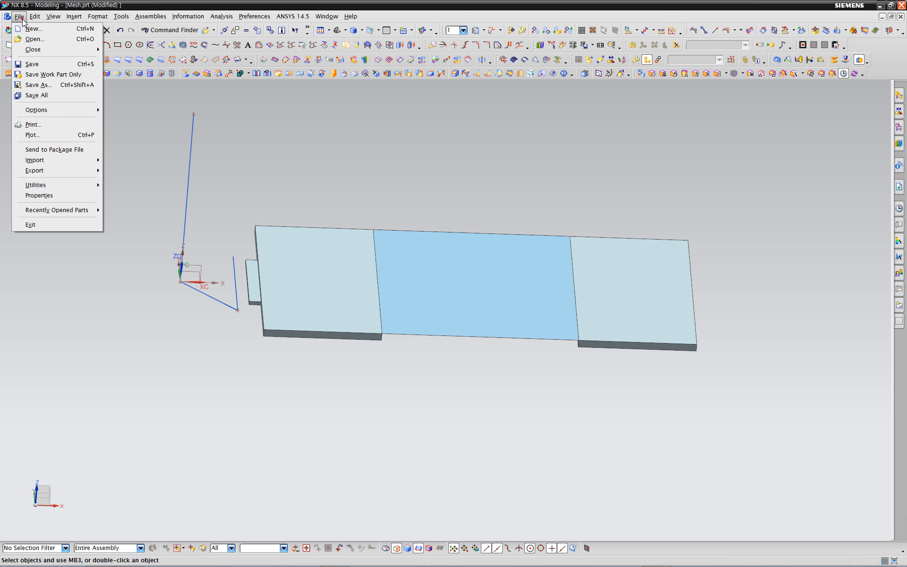
left_click(67, 225)
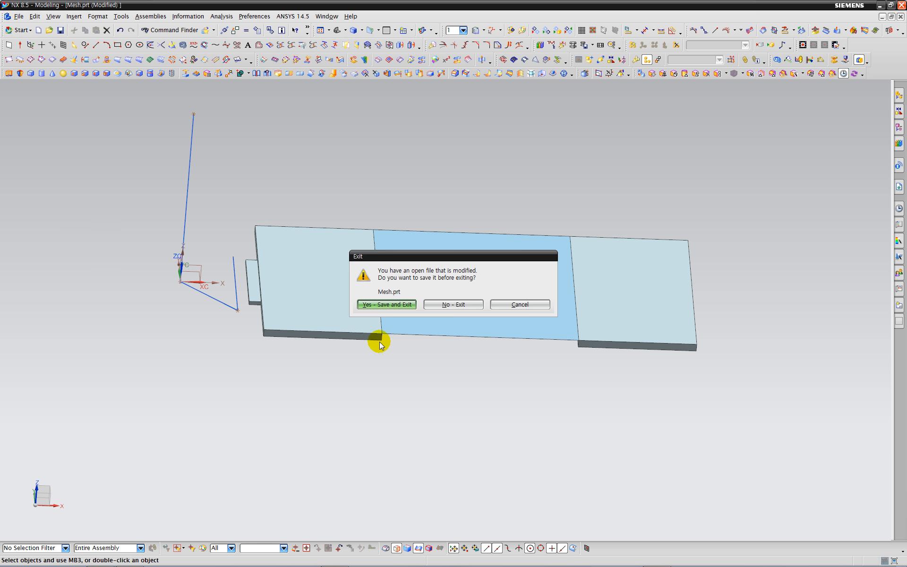
left_click(398, 305)
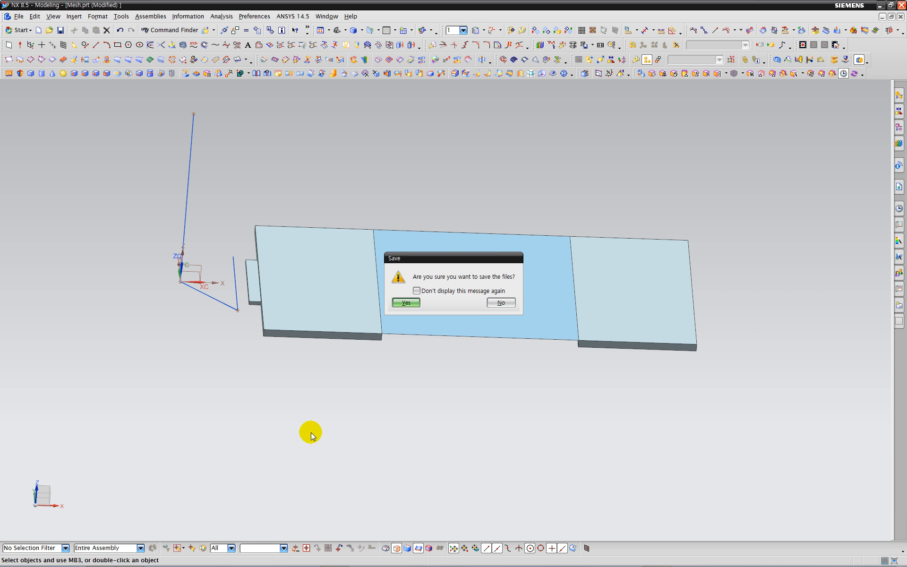
left_click(409, 303)
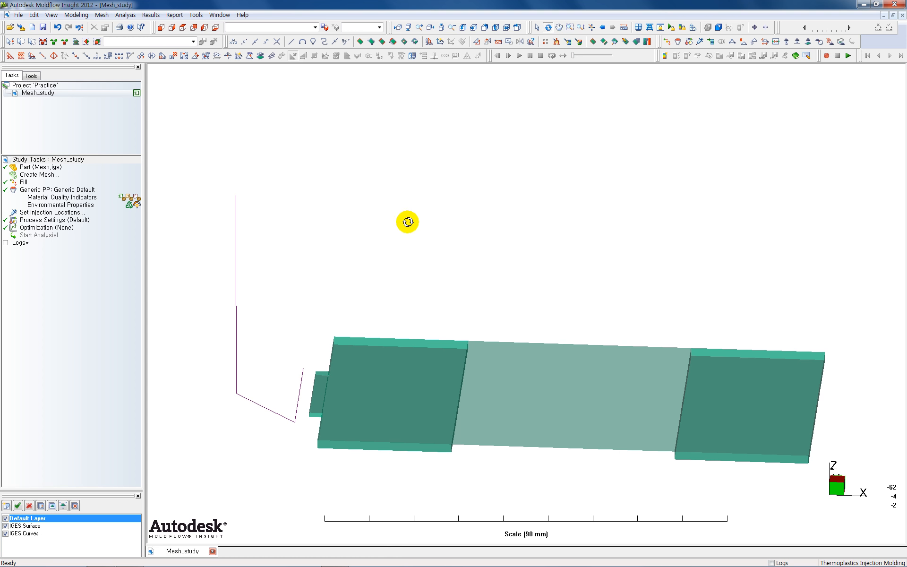
Step: In Moldflow Insight, create a new layer and assign the middle surface between the two plates to it
left_click_drag(407, 222, 456, 199)
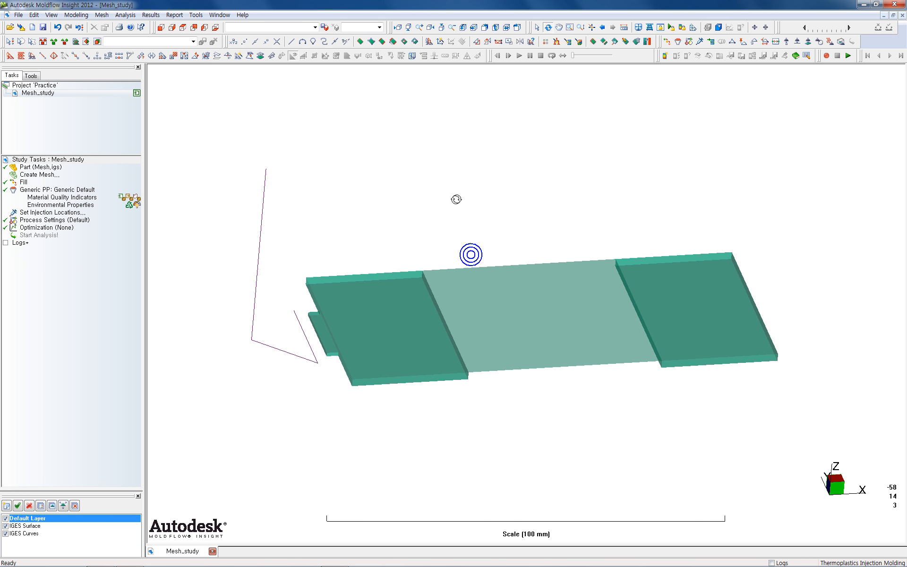
middle_click_drag(446, 240, 446, 240, "shift")
right_click(446, 240)
left_click(467, 247)
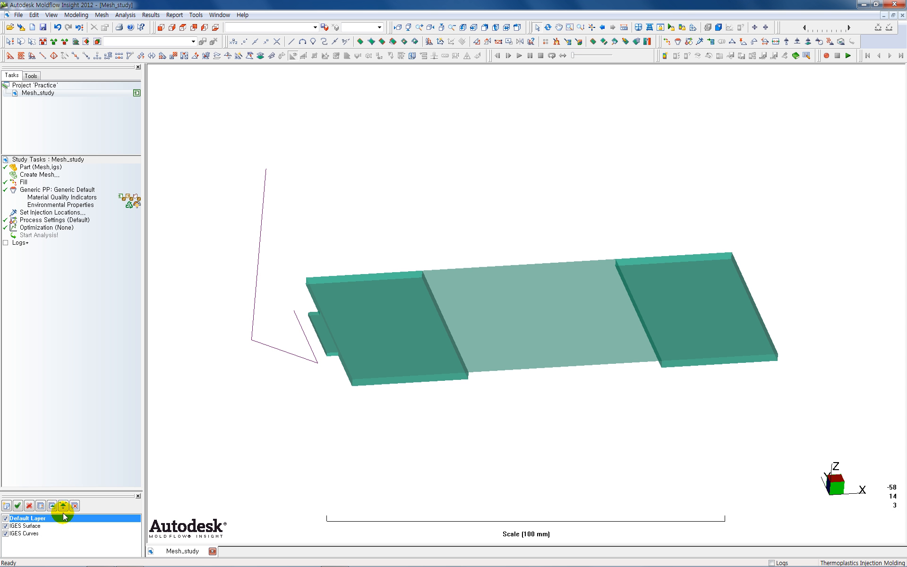
left_click(7, 506)
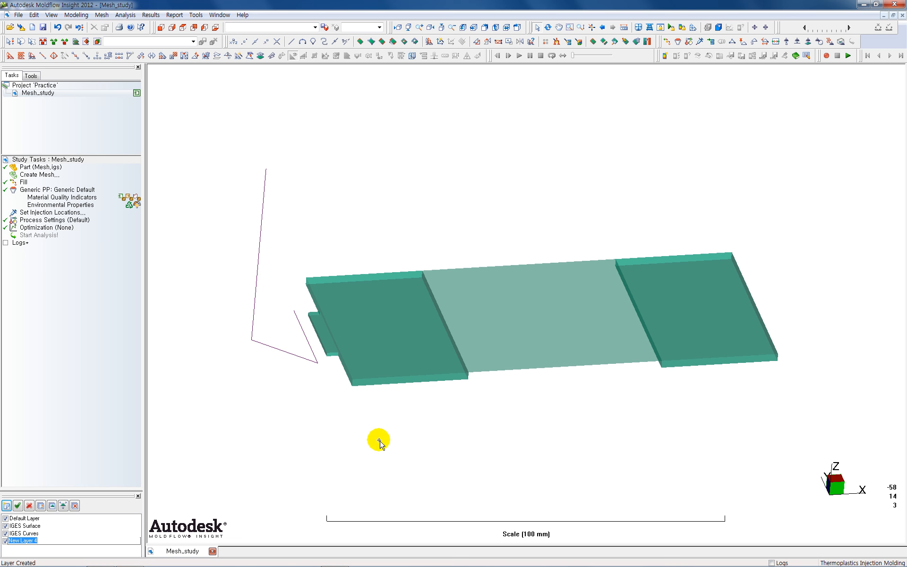
left_click(530, 334)
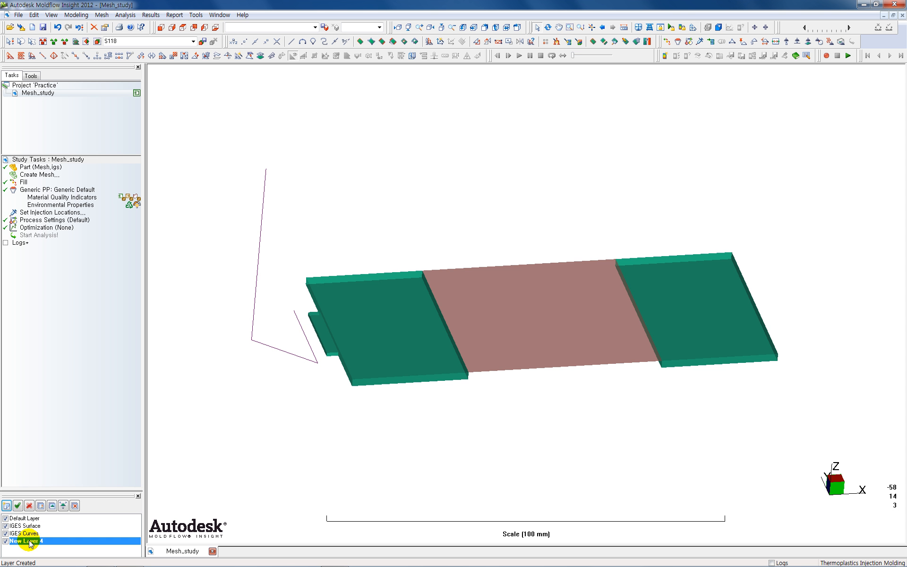
left_click(52, 506)
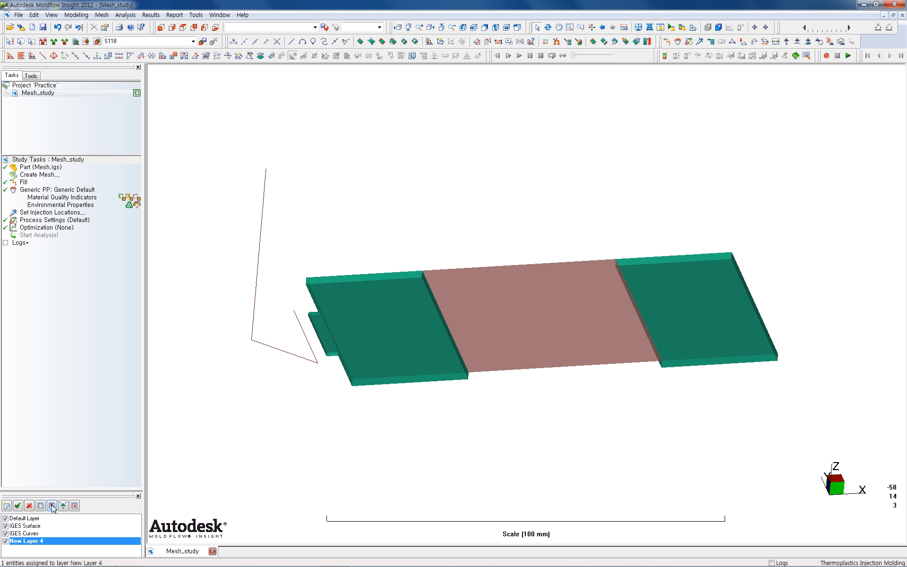
Step: Toggle the visibility of the new layer, IGES Surface and IGES Curves to check which geometry each one holds
left_click(5, 541)
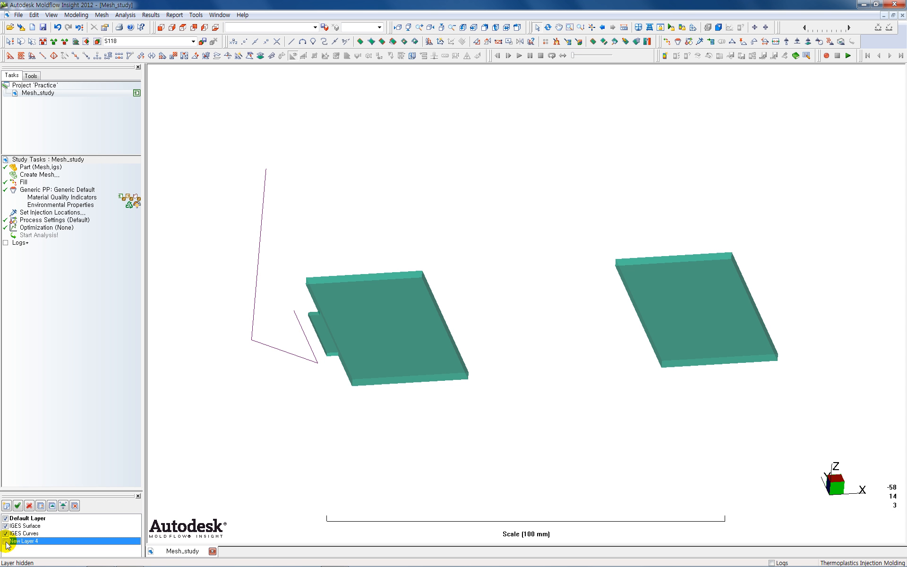
left_click(6, 541)
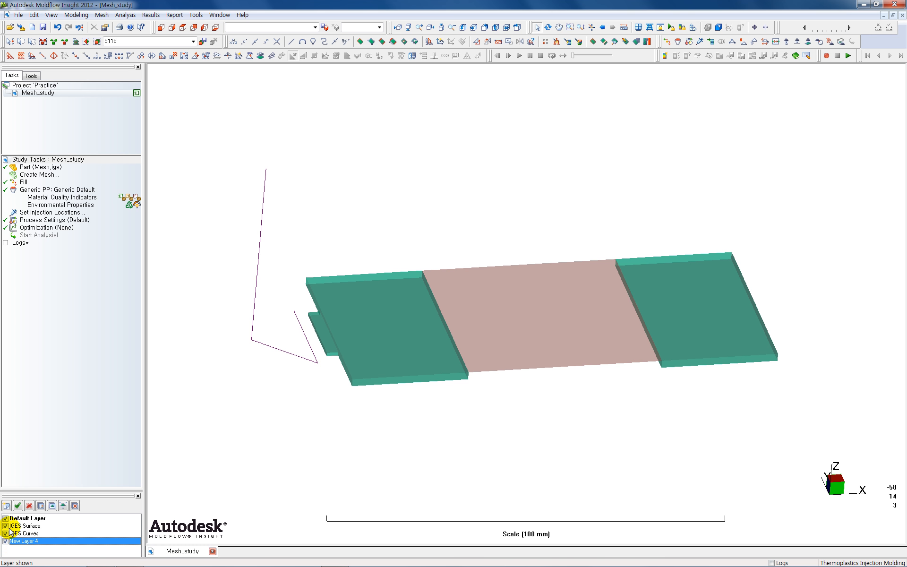
left_click(6, 525)
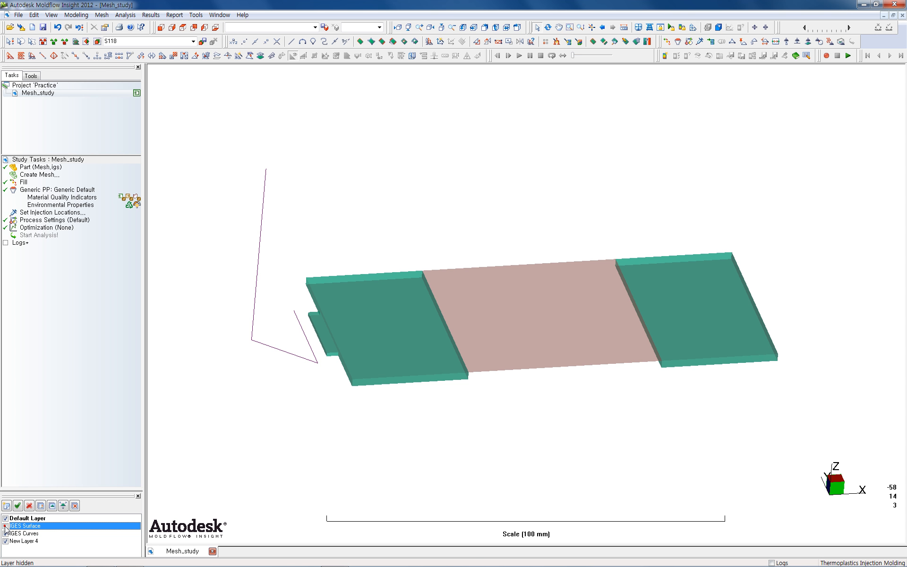
left_click(6, 534)
left_click(6, 534)
left_click(5, 534)
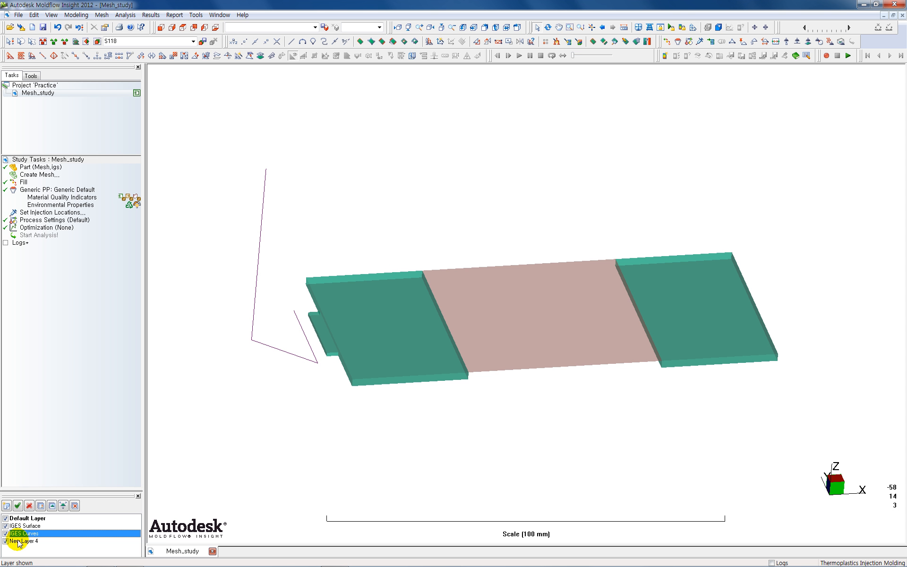
Step: Rename the new layer as MID, the IGES Surface layer as DUAL and the IGES Curves layer as Feed
left_click(18, 542)
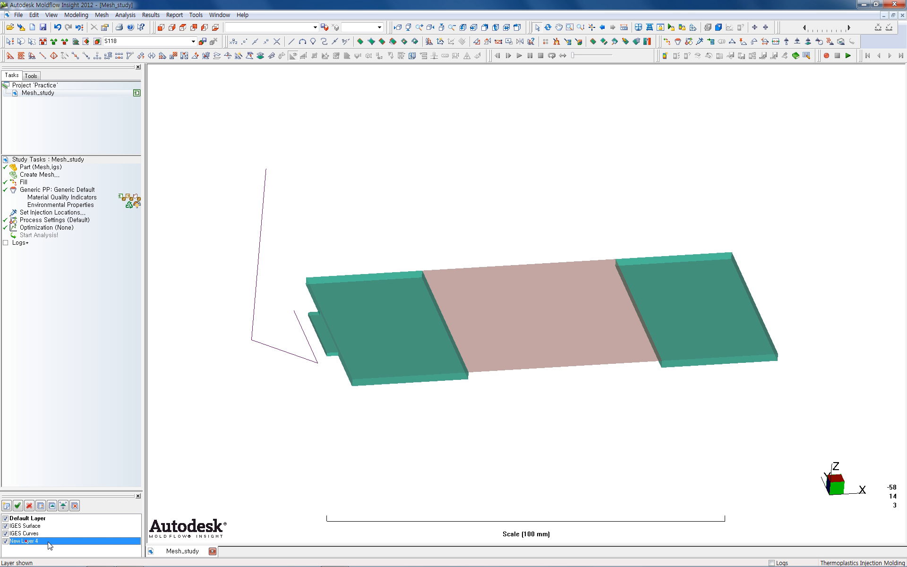
left_click(48, 542)
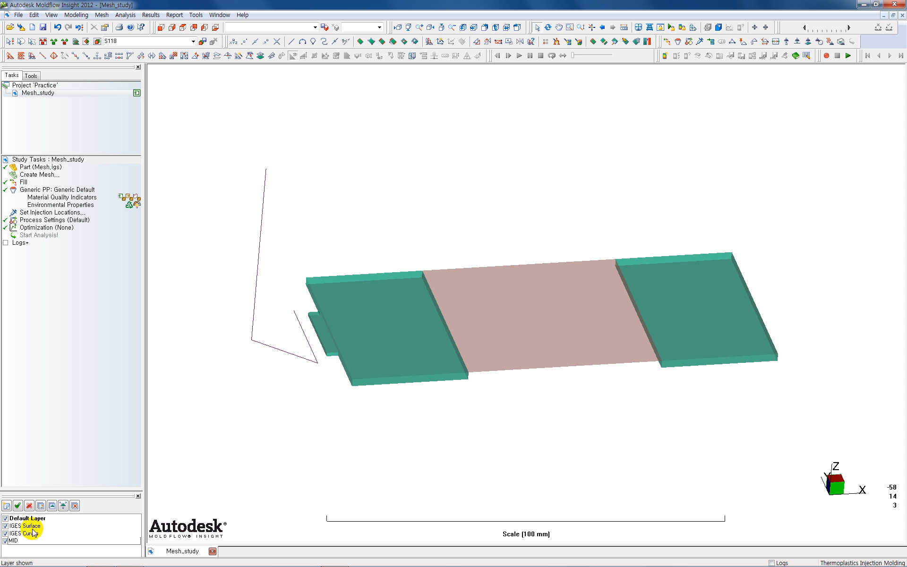
left_click(32, 527)
left_click(45, 529)
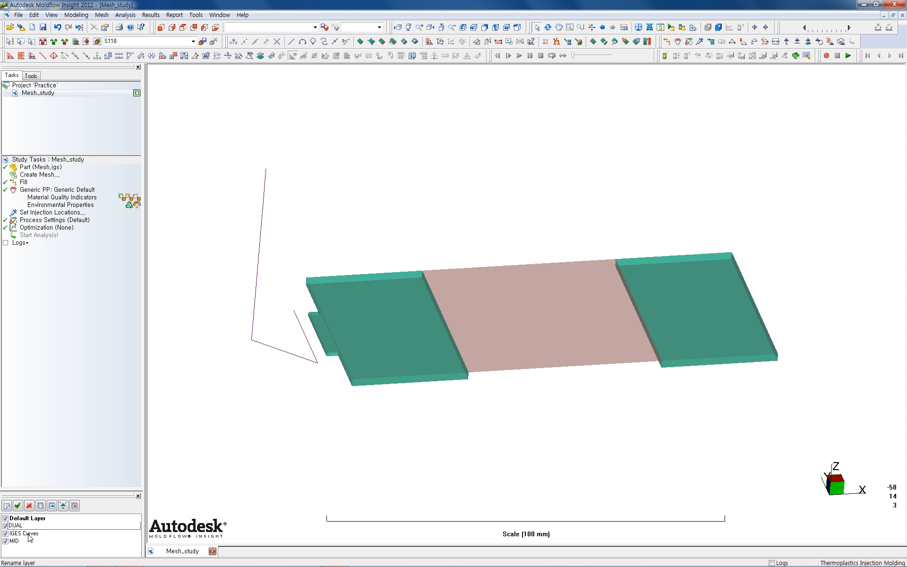
left_click(28, 534)
left_click(36, 537)
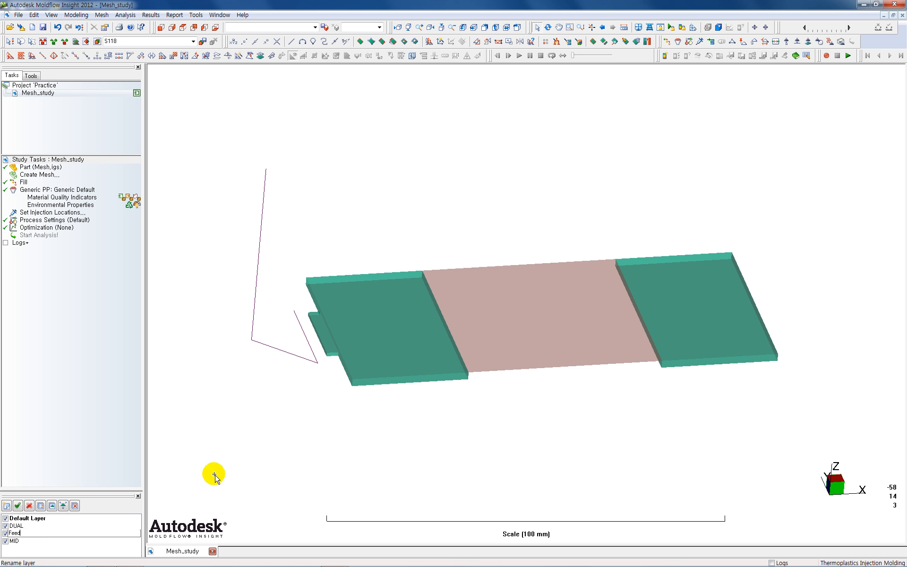
key("Return")
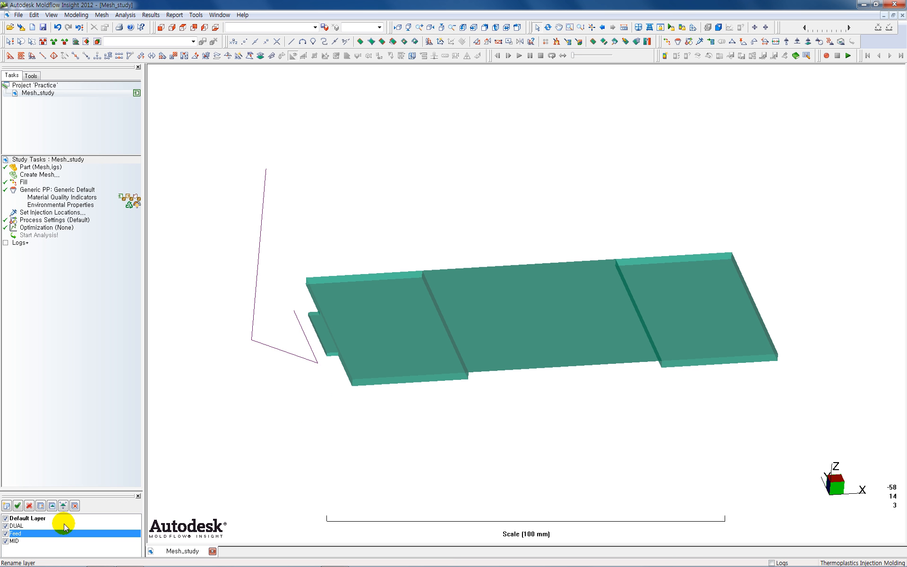
Step: Hide the Feed layer and change the middle surface's property type to Part surface (Midplane)
left_click(5, 533)
middle_click_drag(366, 451, 445, 429)
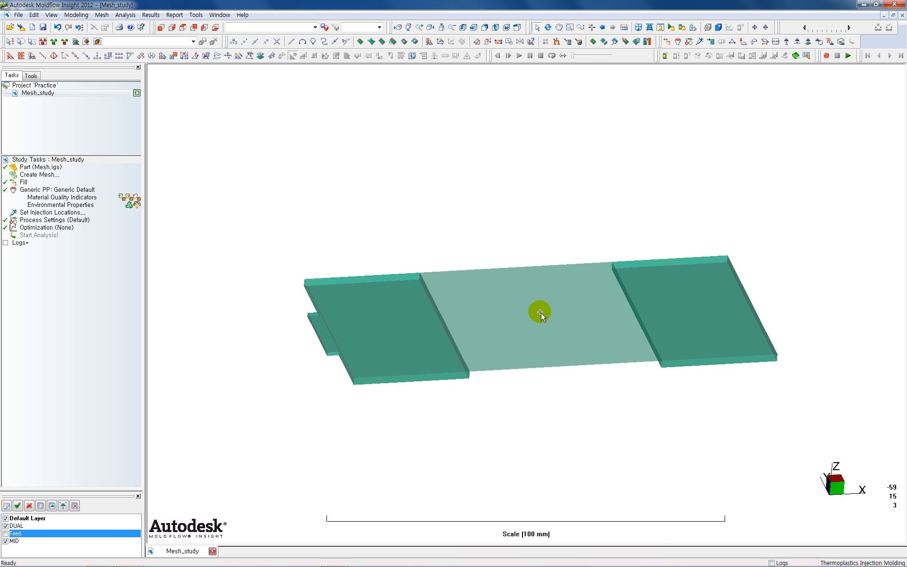
left_click(541, 313)
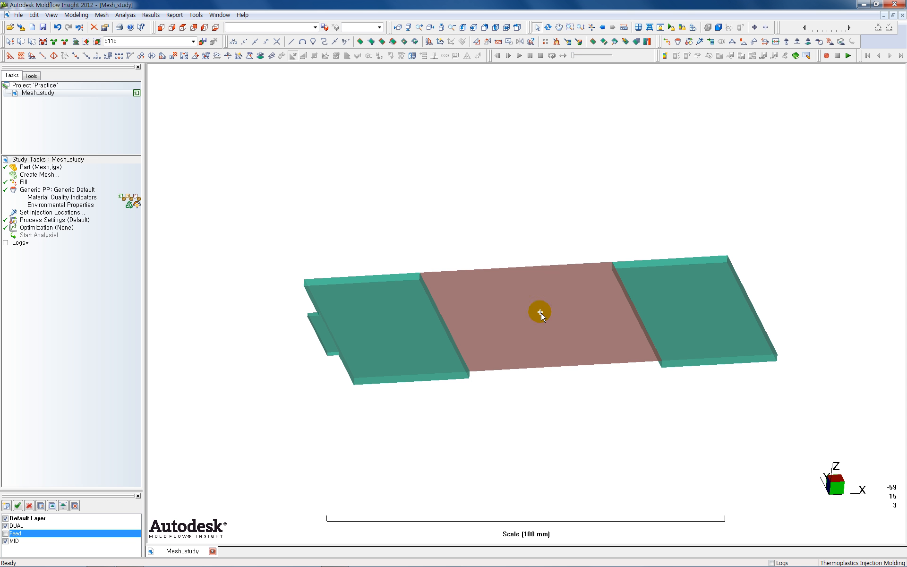
right_click(540, 312)
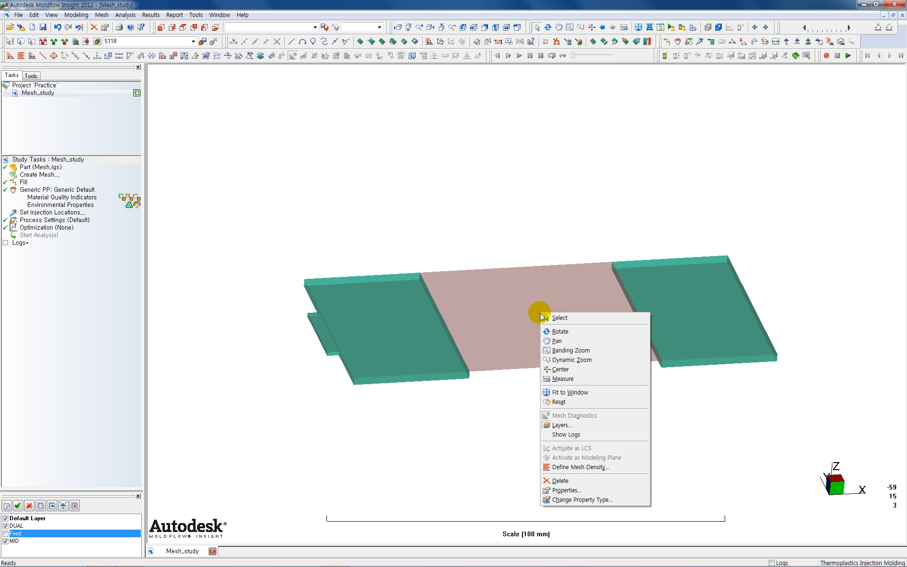
left_click(562, 499)
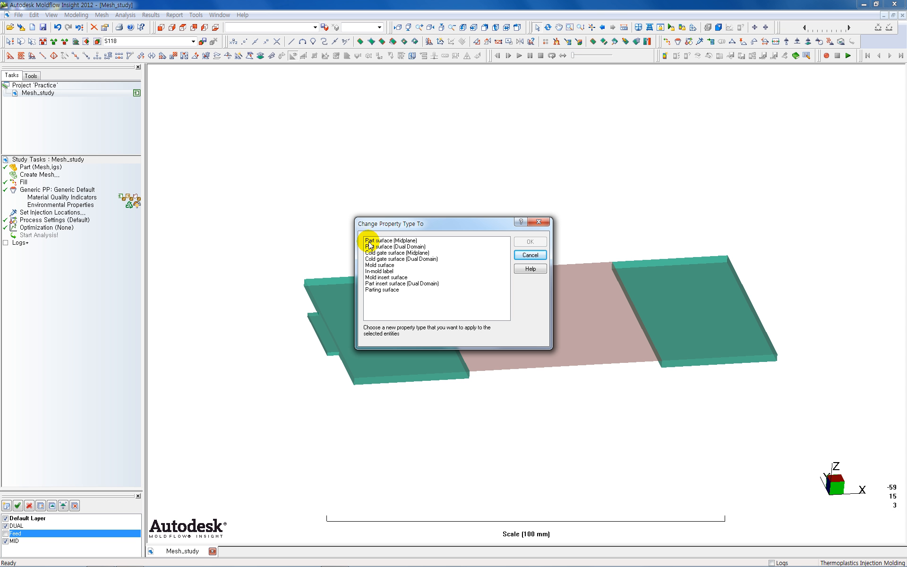
left_click(396, 242)
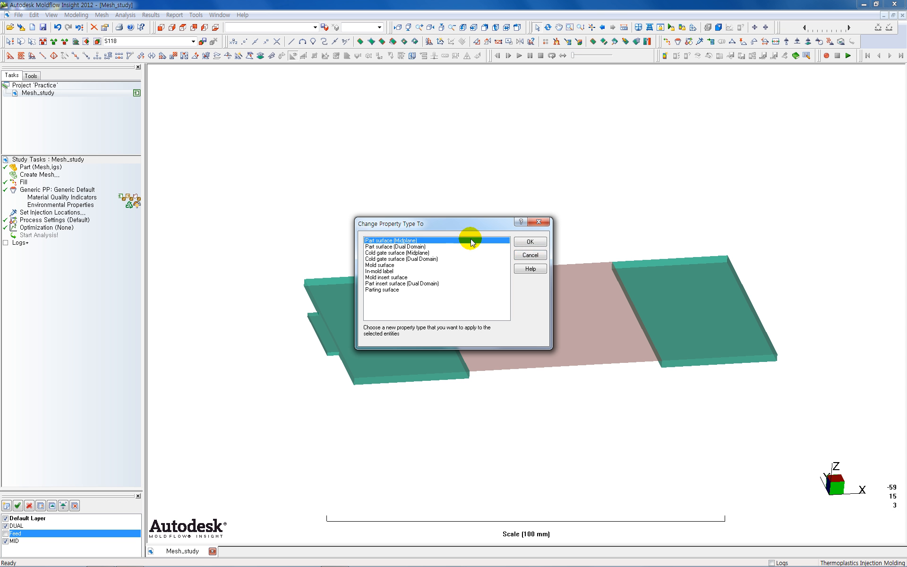
left_click(530, 242)
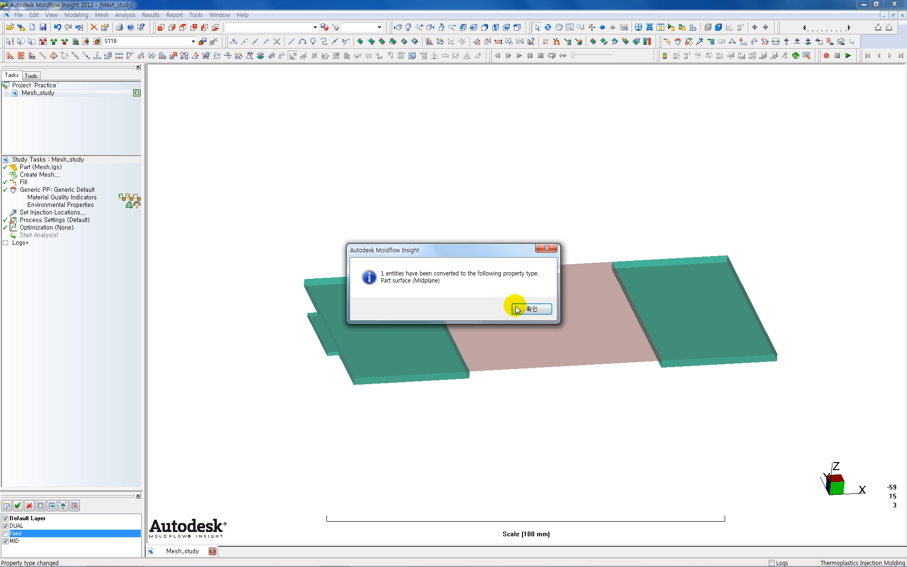
left_click(528, 308)
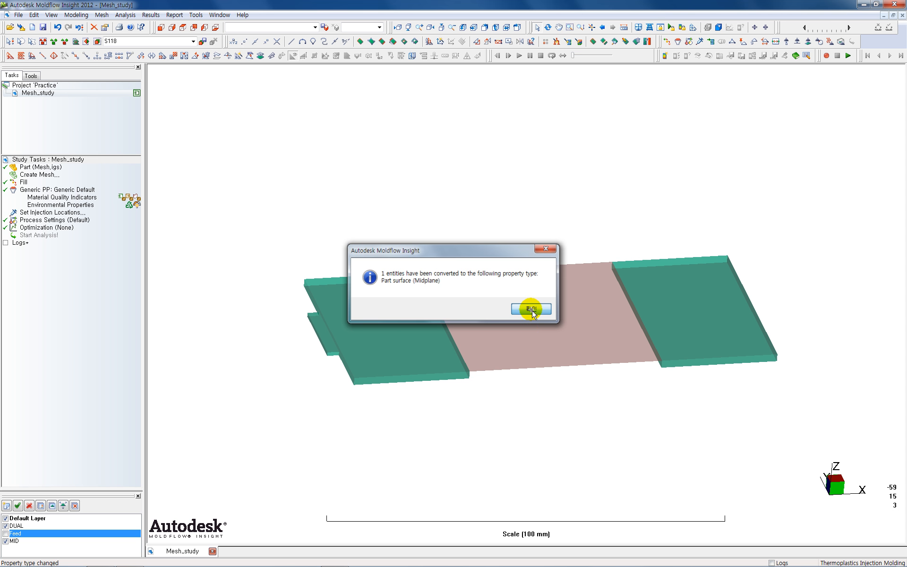
Step: Set the middle midplane surface's cross-section to Grill with square holes, with a thickness of 2 mm
right_click(534, 318)
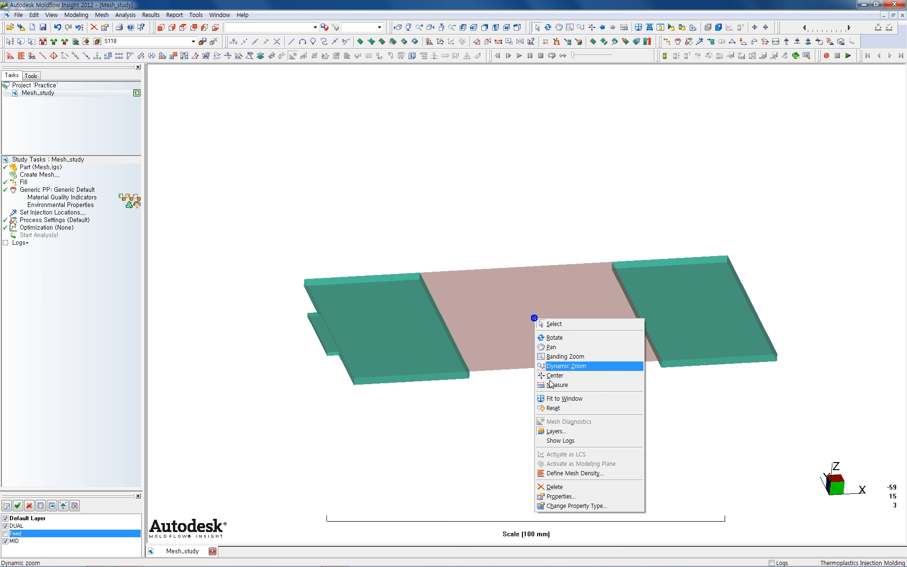
left_click(560, 496)
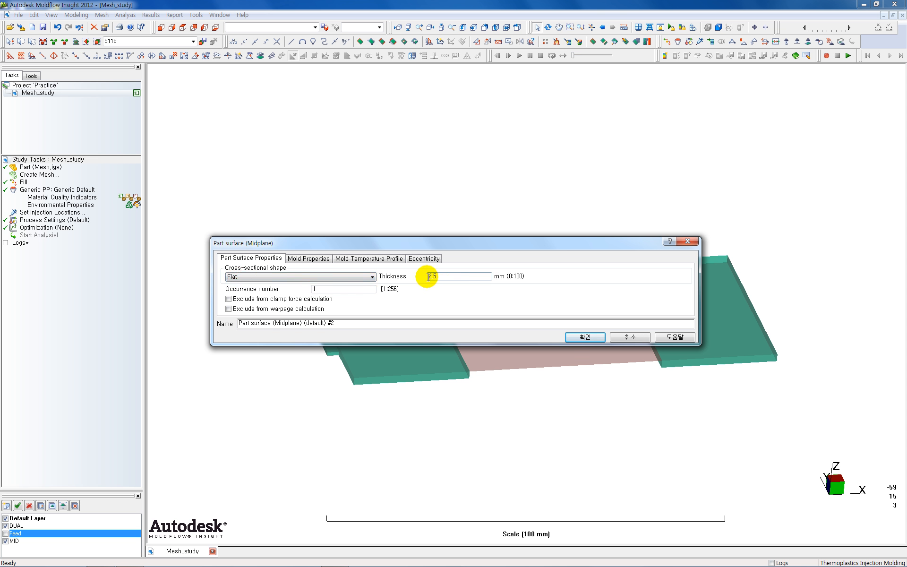
left_click(241, 274)
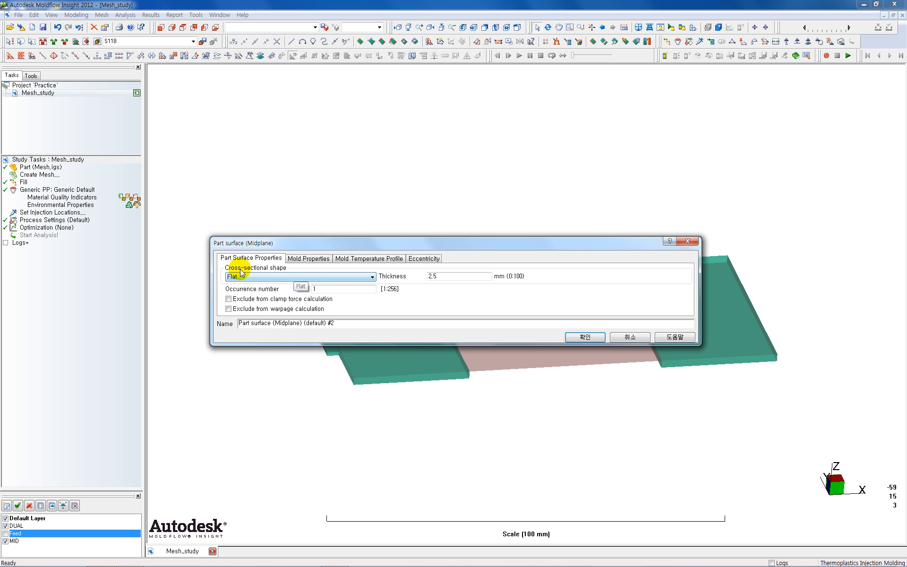
left_click(373, 276)
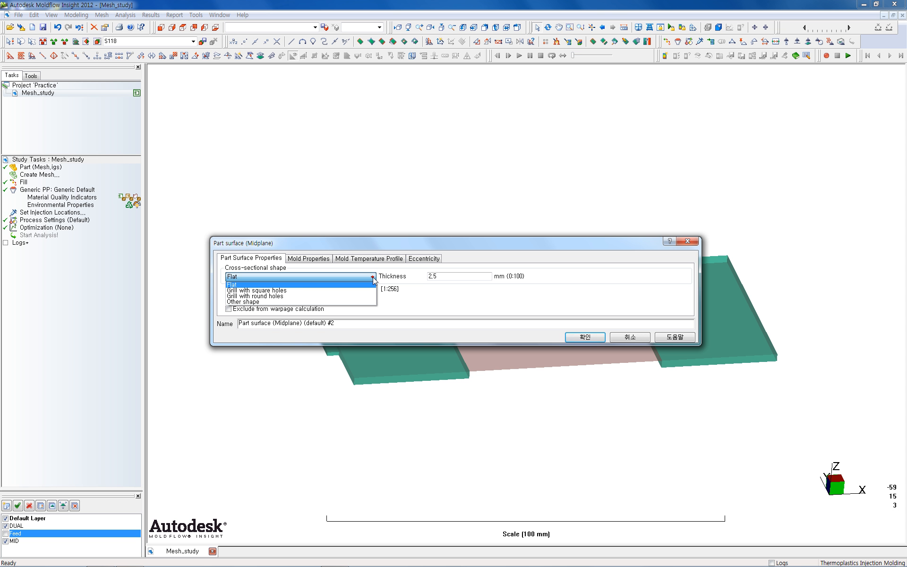
left_click(278, 290)
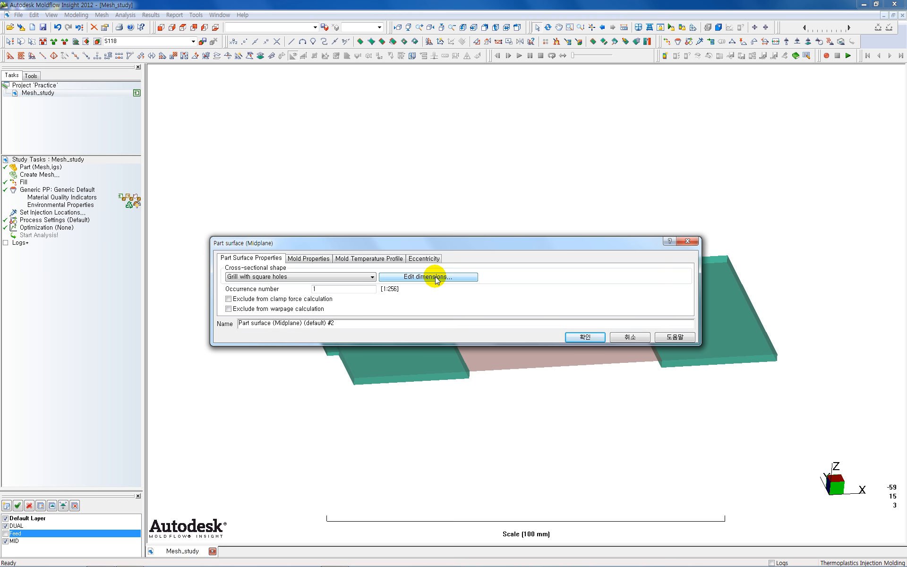
left_click(435, 279)
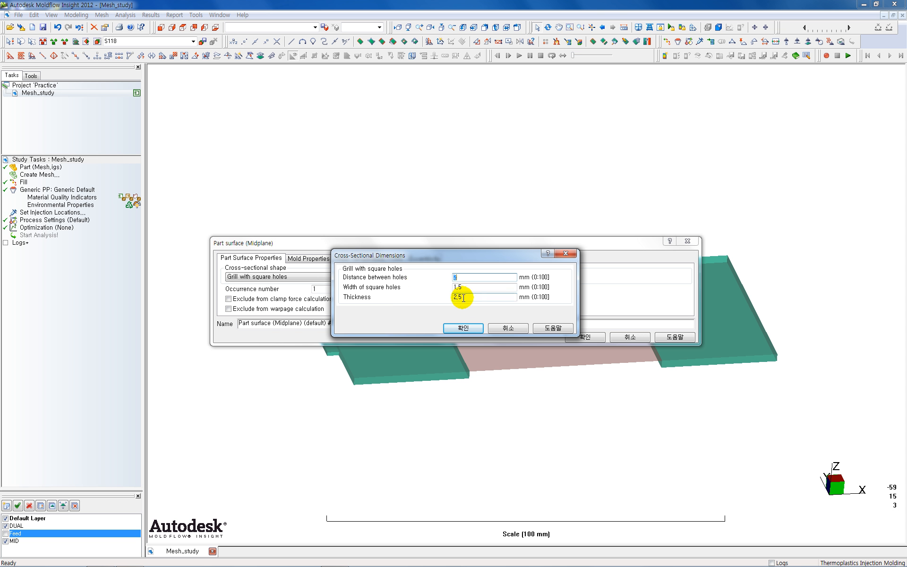
left_click(463, 297)
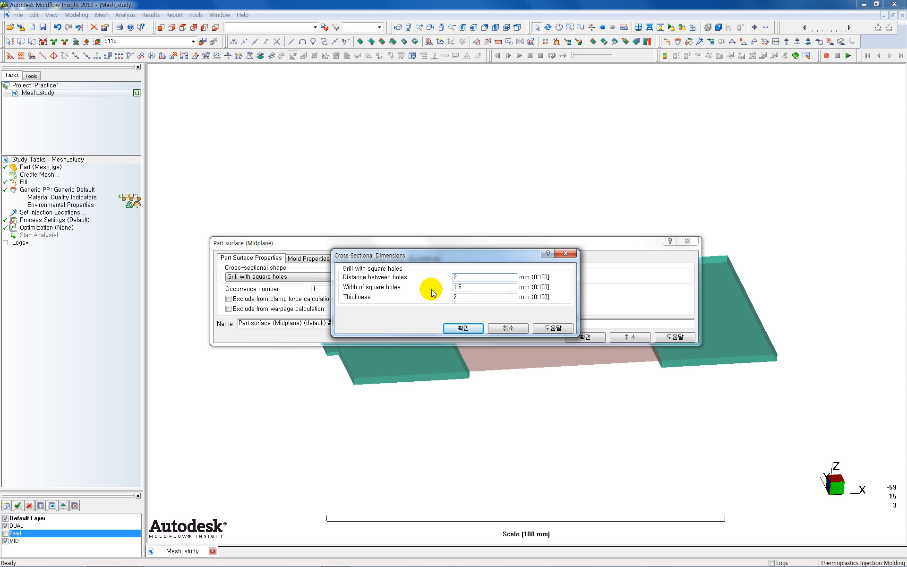
double_click(471, 289)
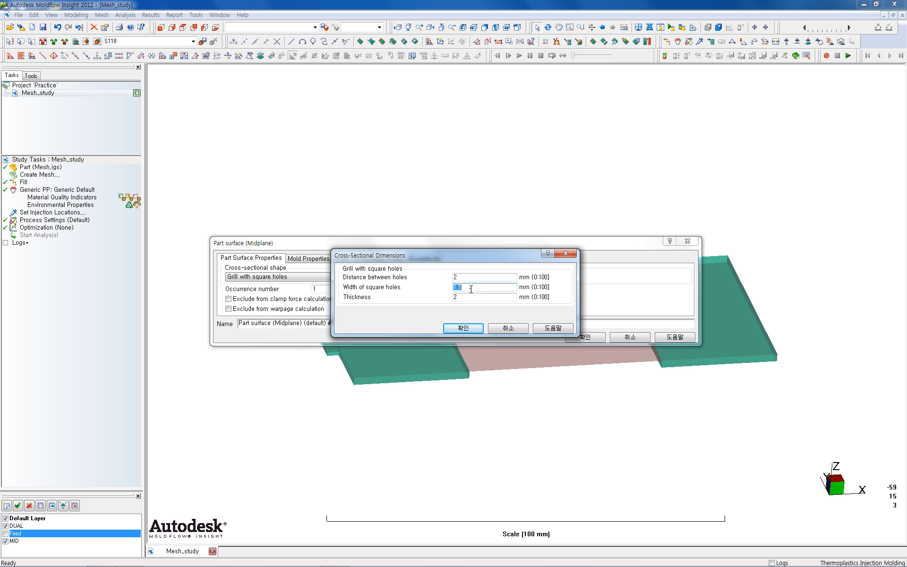
left_click(464, 327)
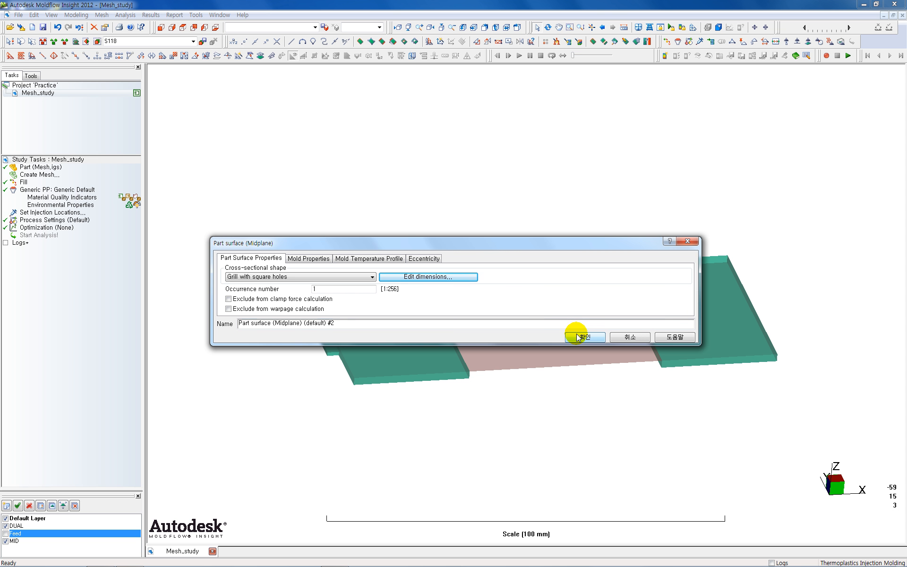
left_click(581, 339)
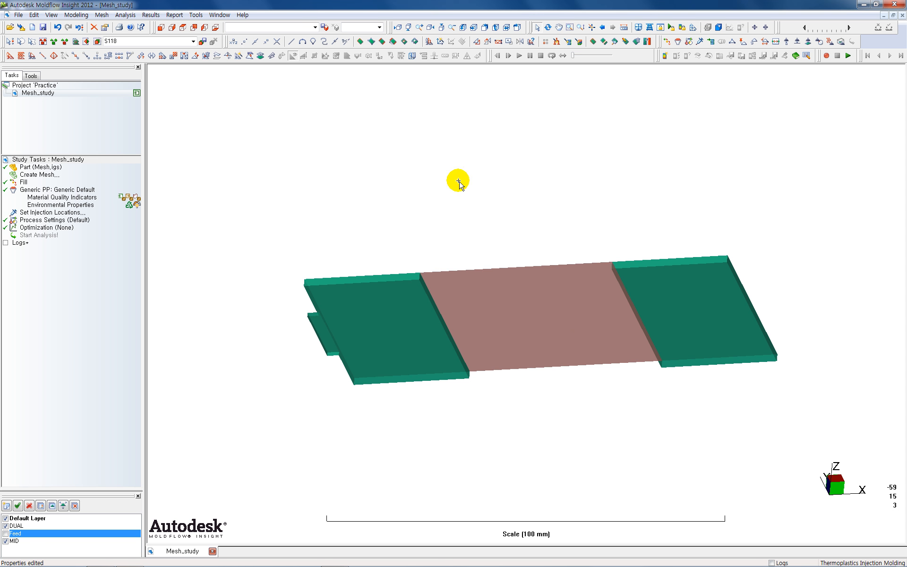
Step: Generate the mesh for the visible part geometry with a global edge length of 5 mm
left_click(466, 184)
middle_click_drag(467, 185, 469, 192)
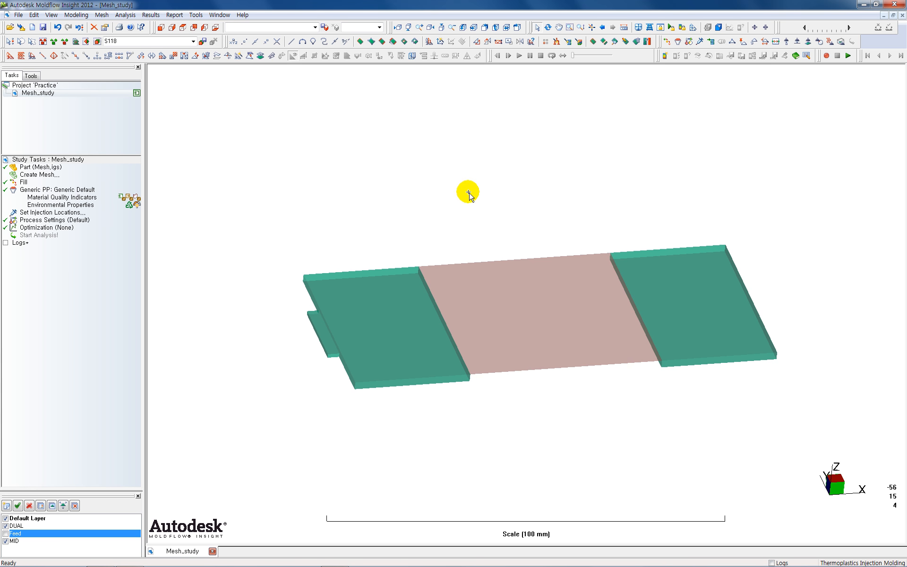
left_click(418, 183)
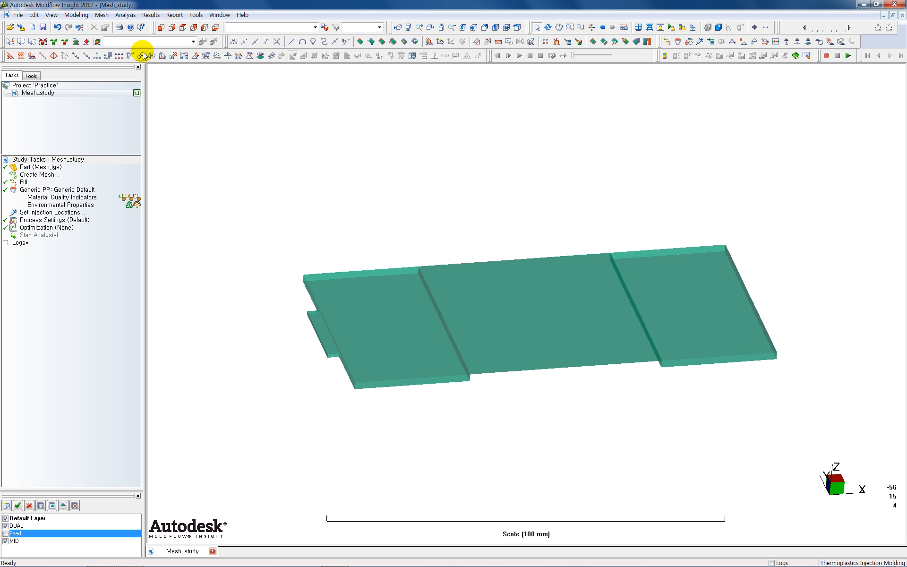
left_click(101, 15)
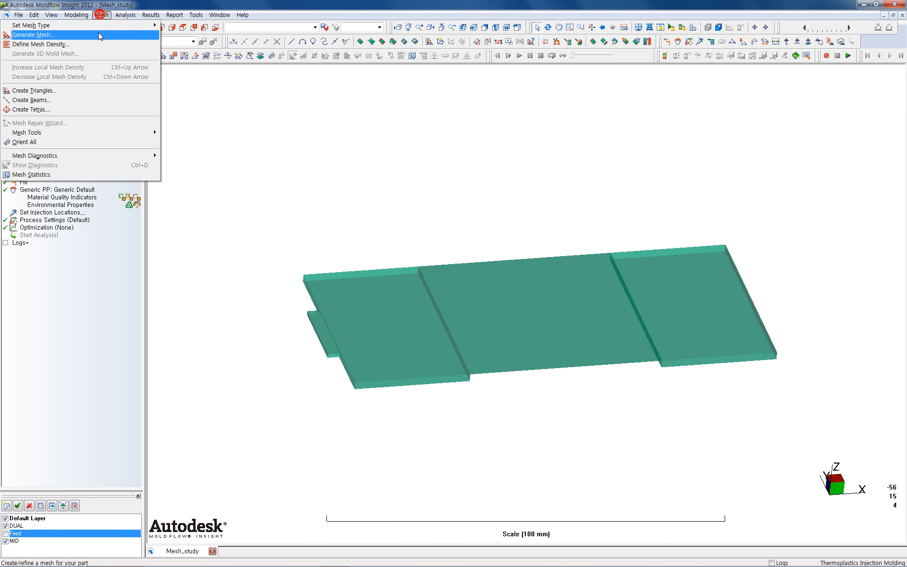
mouse_move(86, 136)
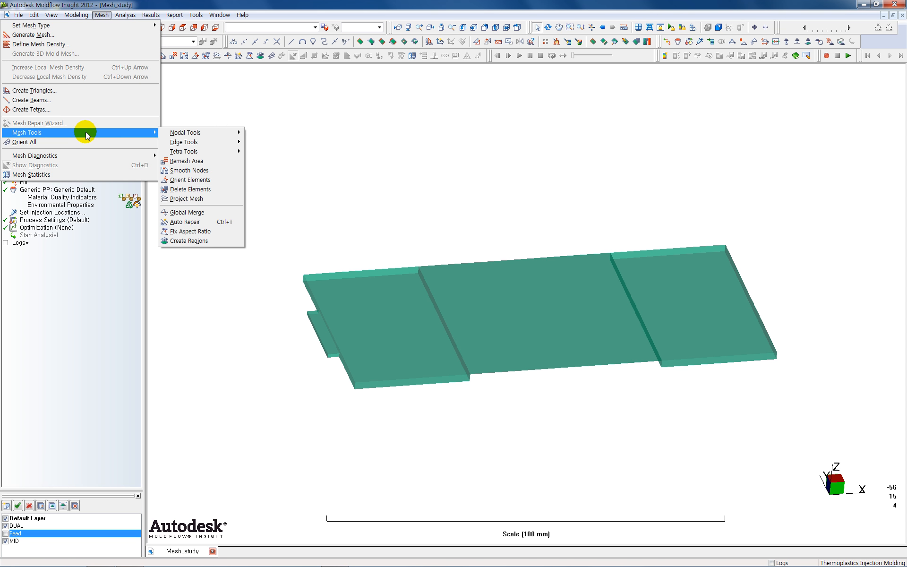
left_click(64, 35)
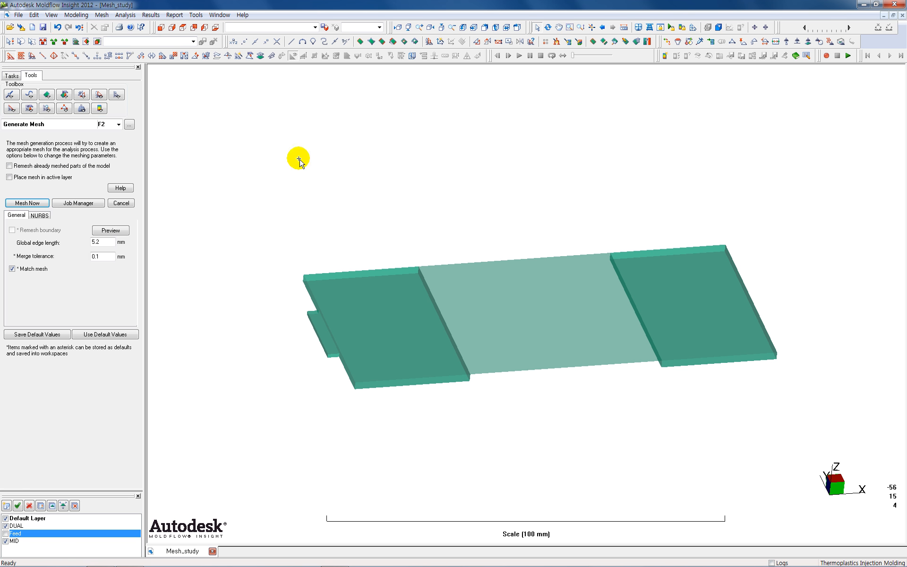
left_click(103, 244)
left_click(231, 254)
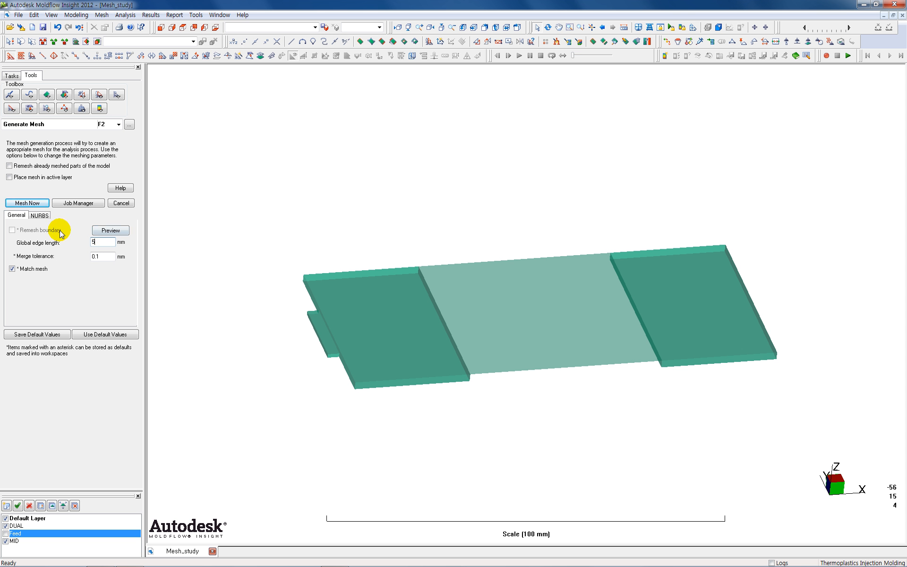
left_click(27, 203)
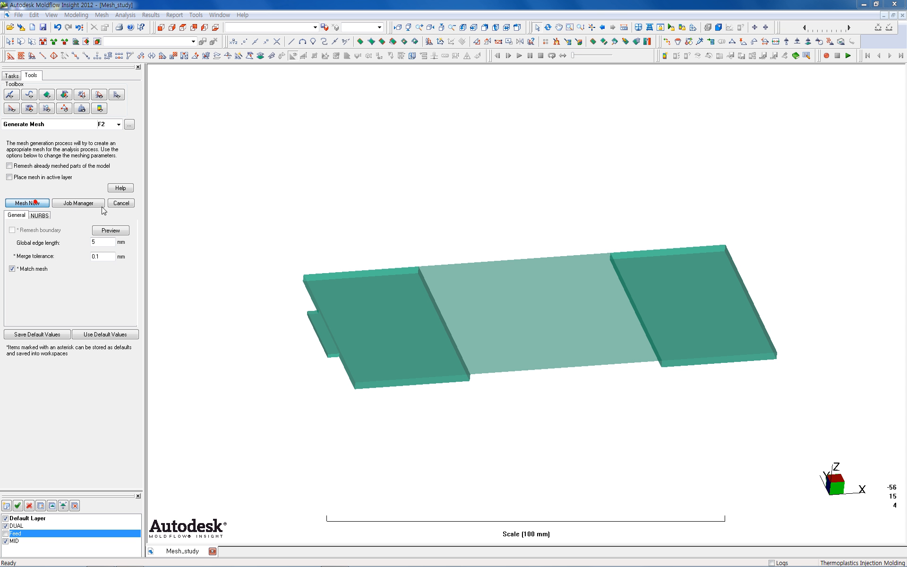
left_click(522, 320)
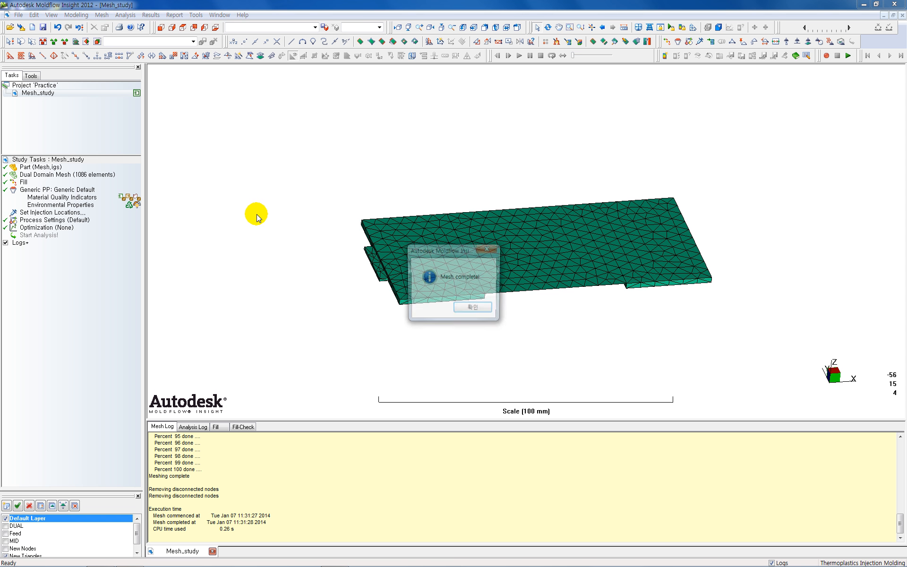
left_click(467, 311)
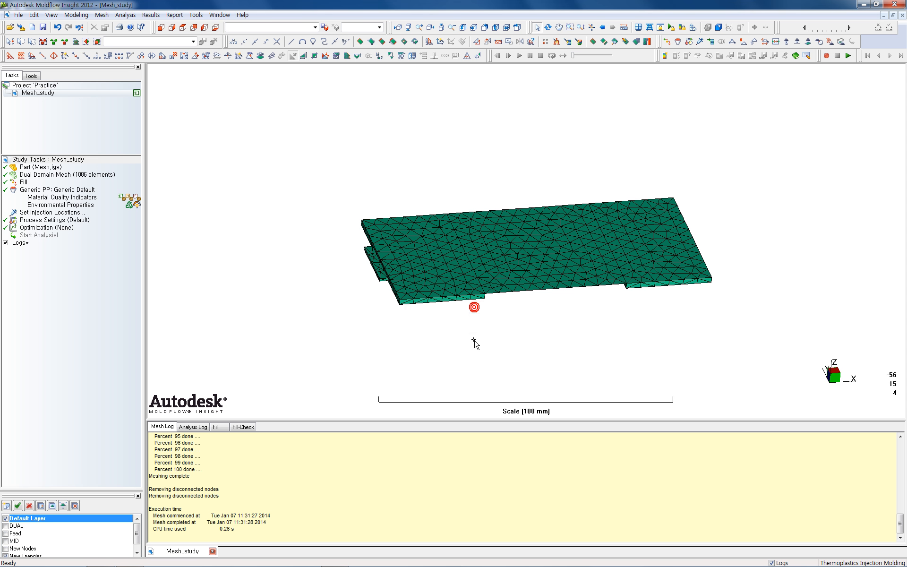
Step: Toggle the New Triangles layer off and on, and show the New Nodes layer on the mesh
middle_click_drag(471, 330, 479, 320)
left_click_drag(478, 320, 486, 330)
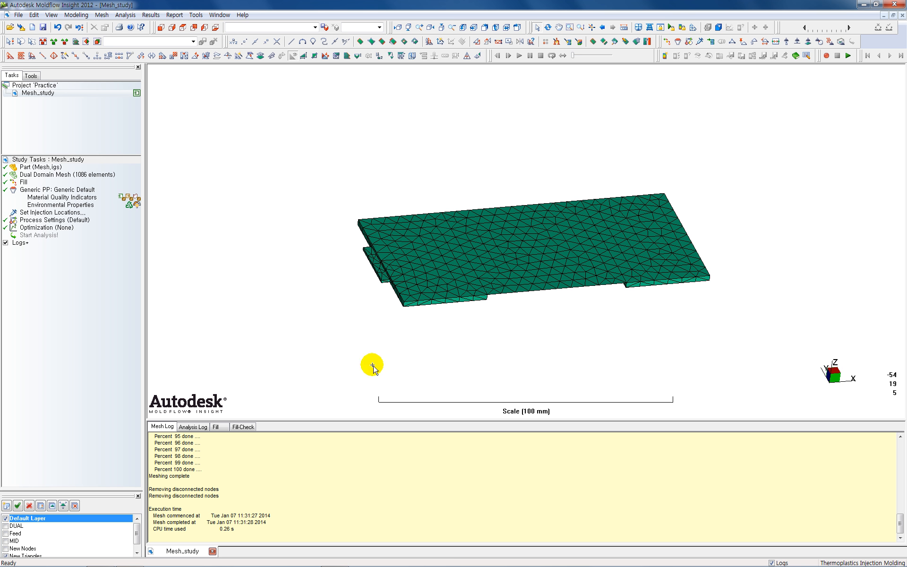
left_click(137, 552)
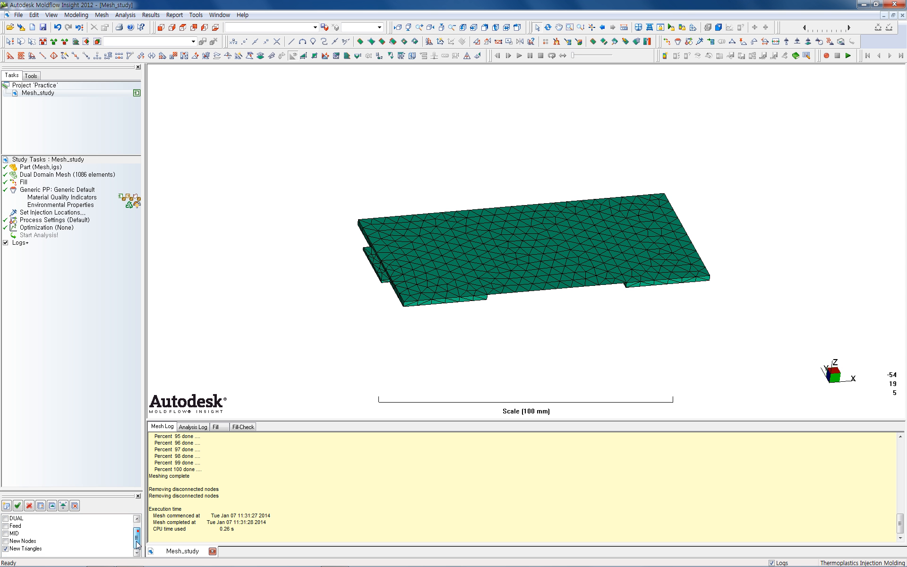
left_click(5, 549)
left_click(6, 548)
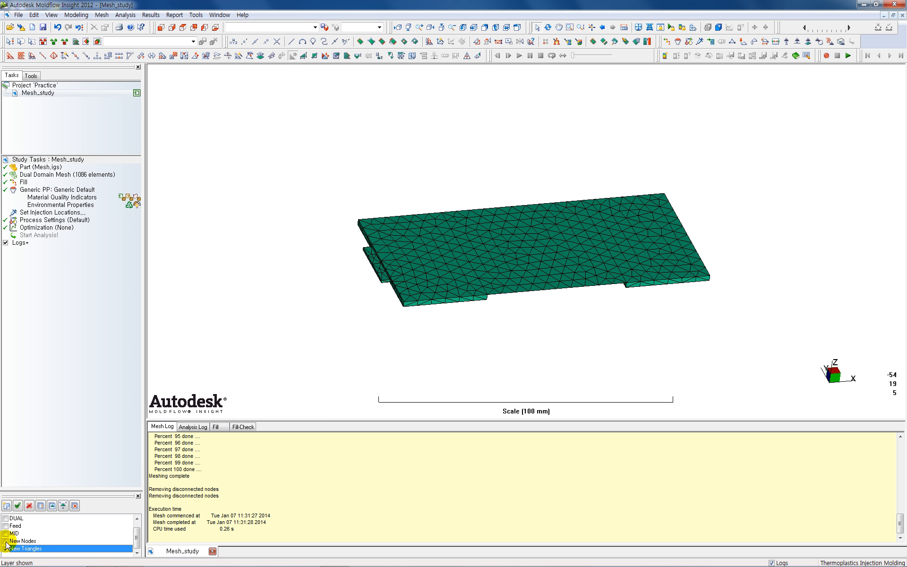
left_click(5, 541)
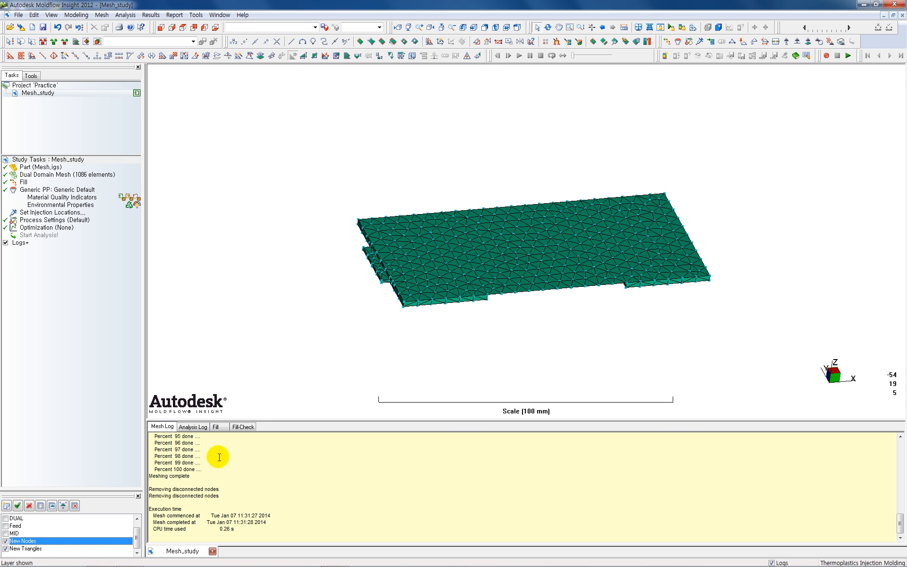
Step: Examine the corner node where the thick plate meets the middle surface, temporarily hiding the New Triangles layer to select it
middle_click_drag(520, 360, 515, 353)
scroll(488, 300, "up", 5)
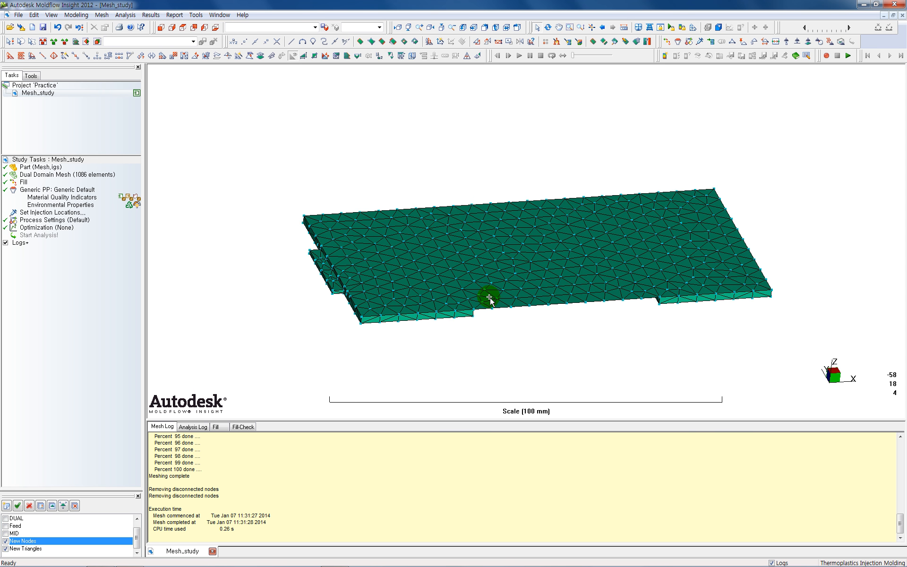
scroll(460, 365, "up", 3)
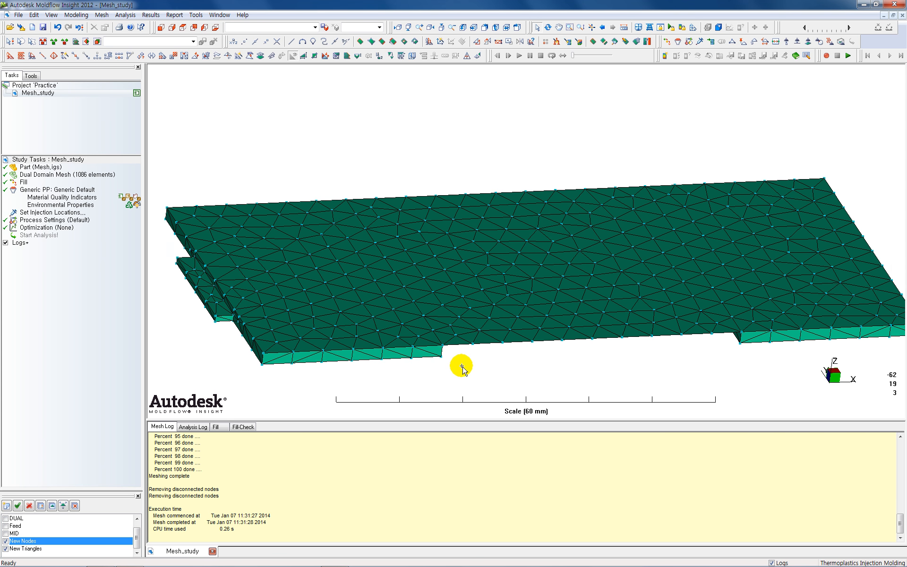
middle_click_drag(433, 396, 495, 301, "shift")
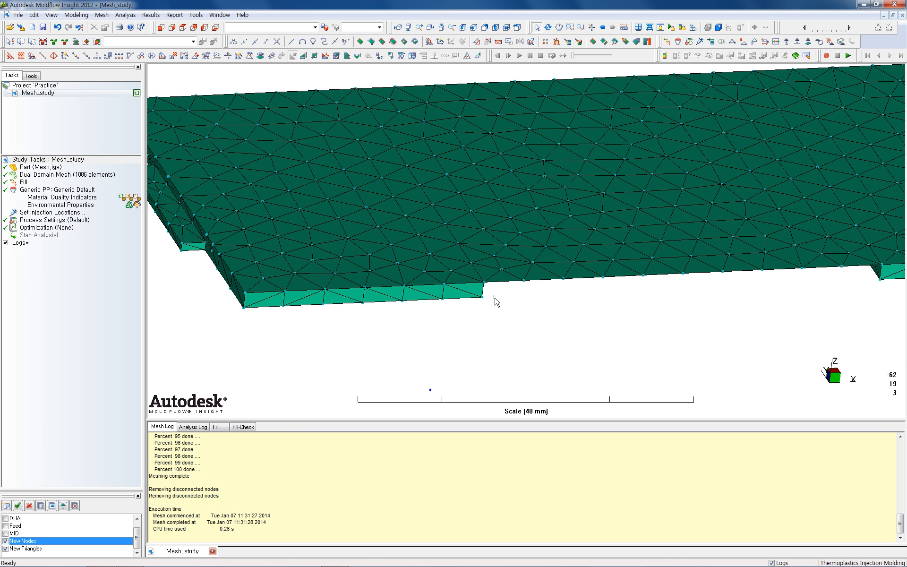
scroll(487, 304, "up", 6)
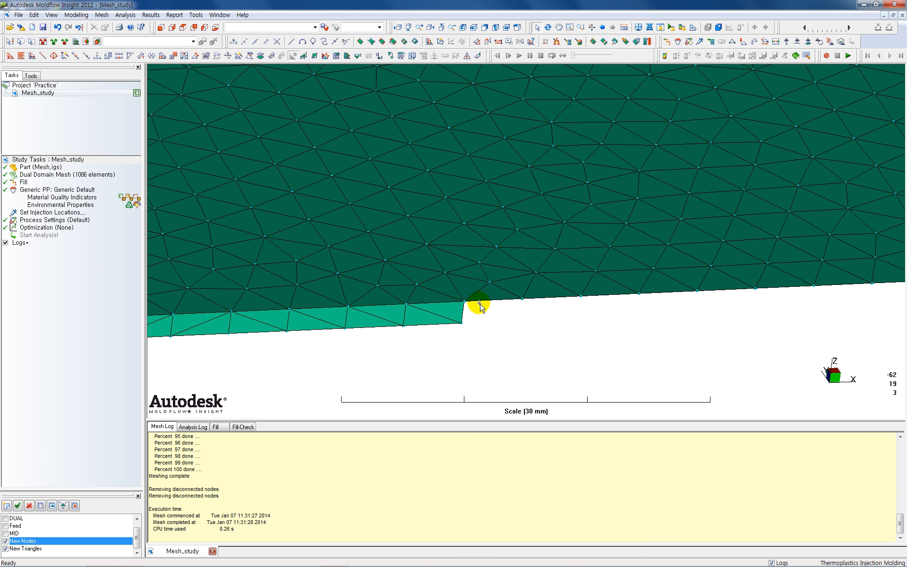
left_click(5, 549)
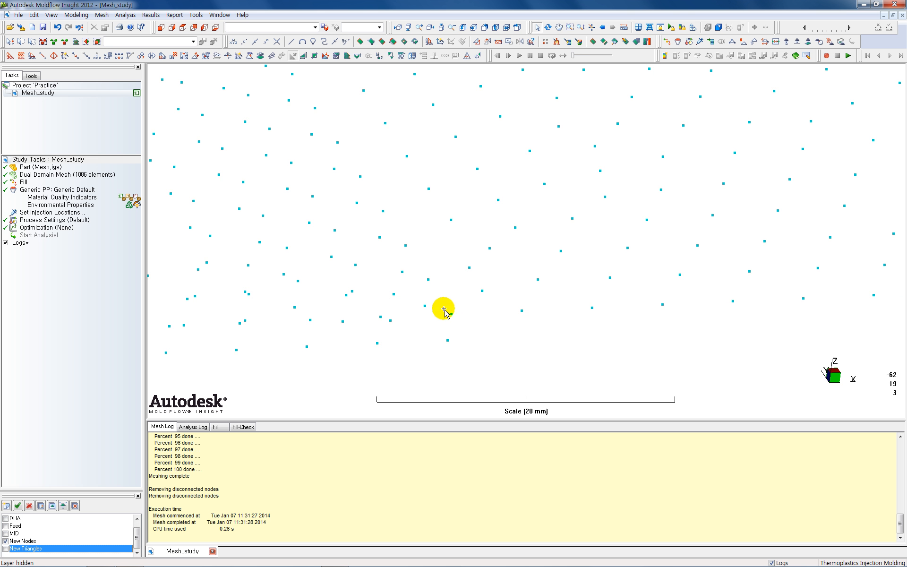
left_click_drag(442, 308, 459, 321)
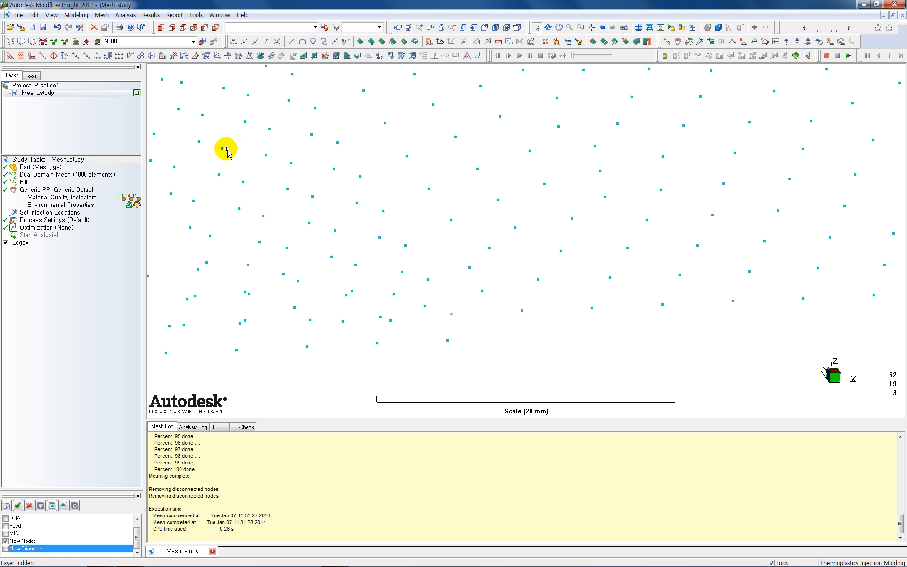
double_click(122, 42)
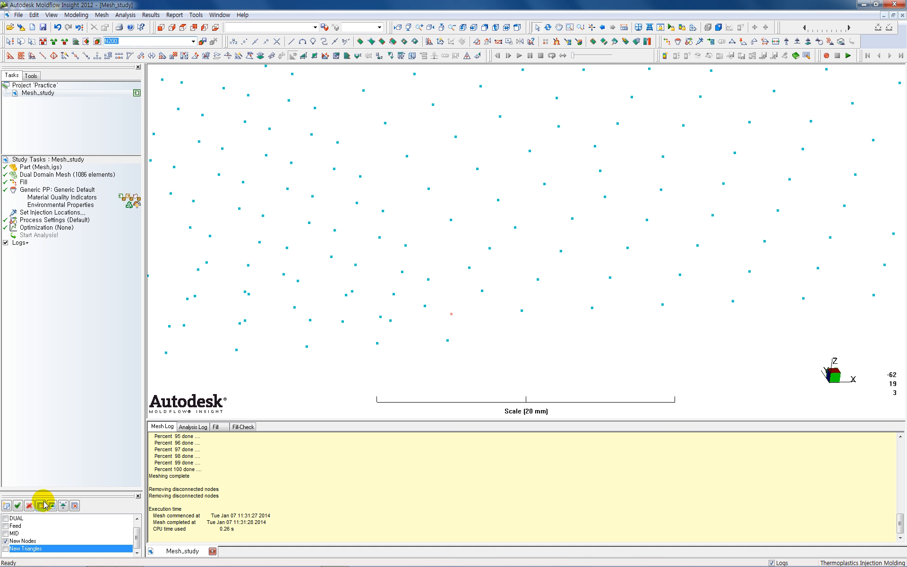
left_click(5, 548)
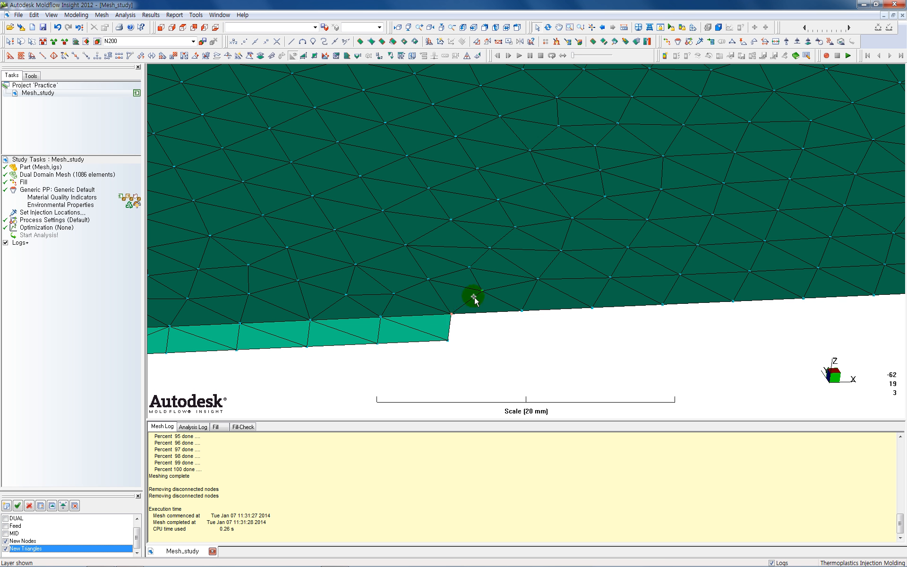
left_click(474, 347)
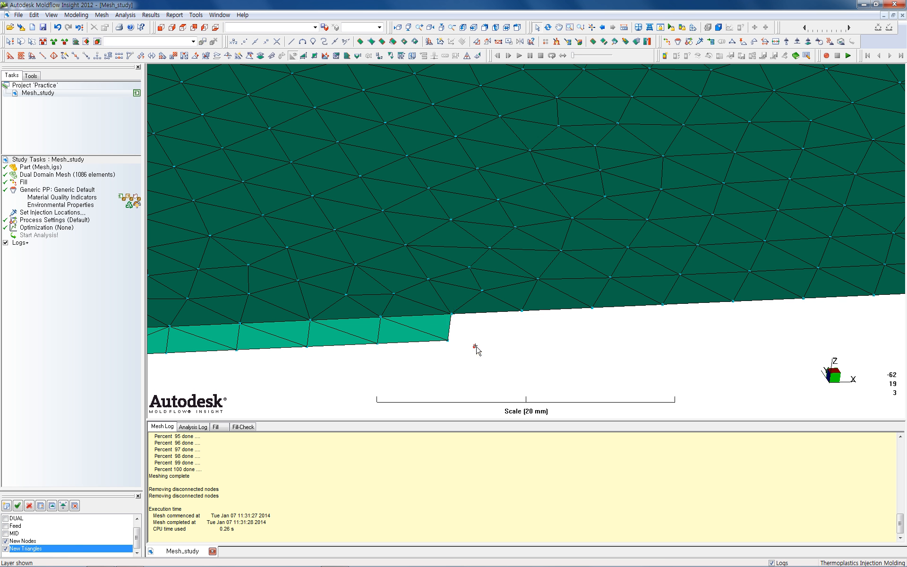
Step: Rename the New Triangles layer as Prod Triangles
scroll(477, 347, "down", 4)
scroll(487, 343, "down", 1)
middle_click_drag(560, 322, 490, 310)
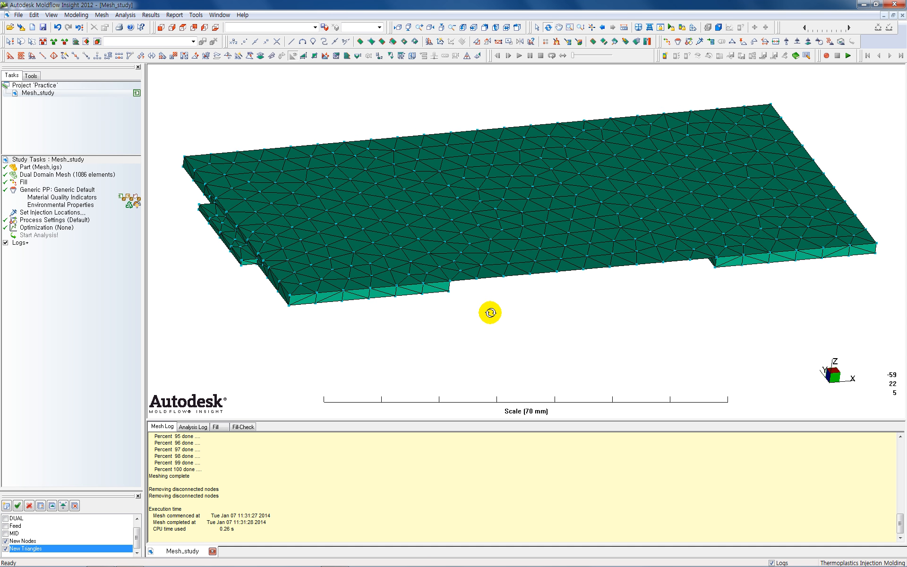
scroll(496, 320, "up", 1)
scroll(496, 319, "down", 2)
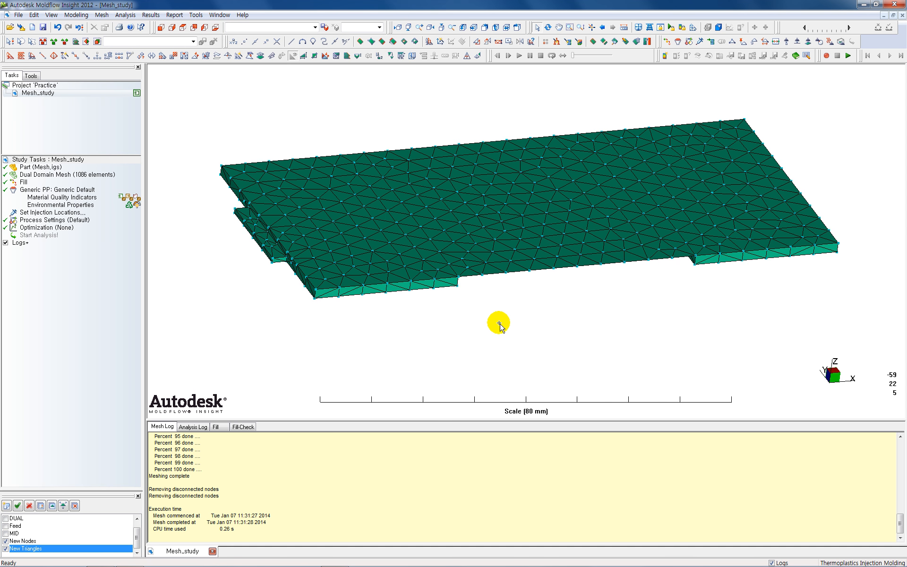
left_click(21, 550)
left_click_drag(19, 548, 12, 550)
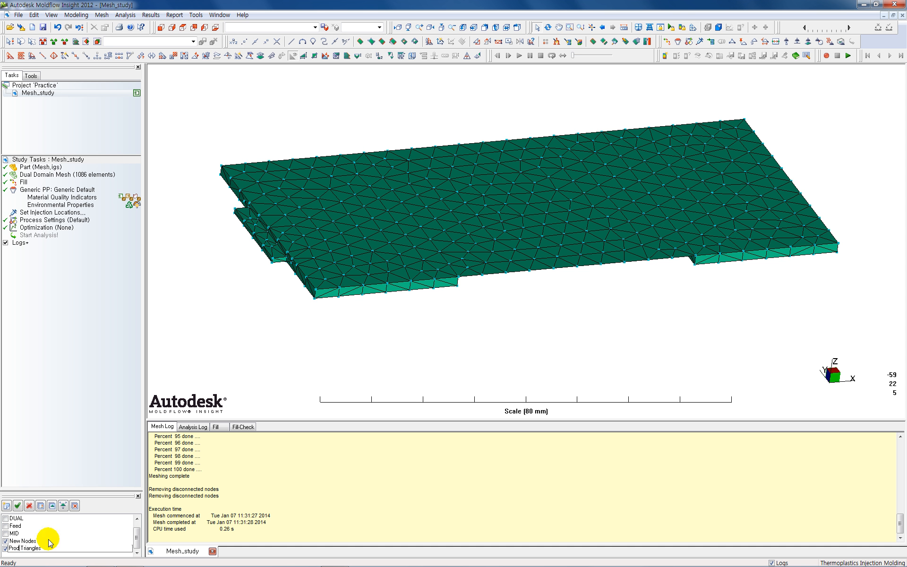
Step: Rename the New Nodes layer as Prod Nodes
left_click(24, 541)
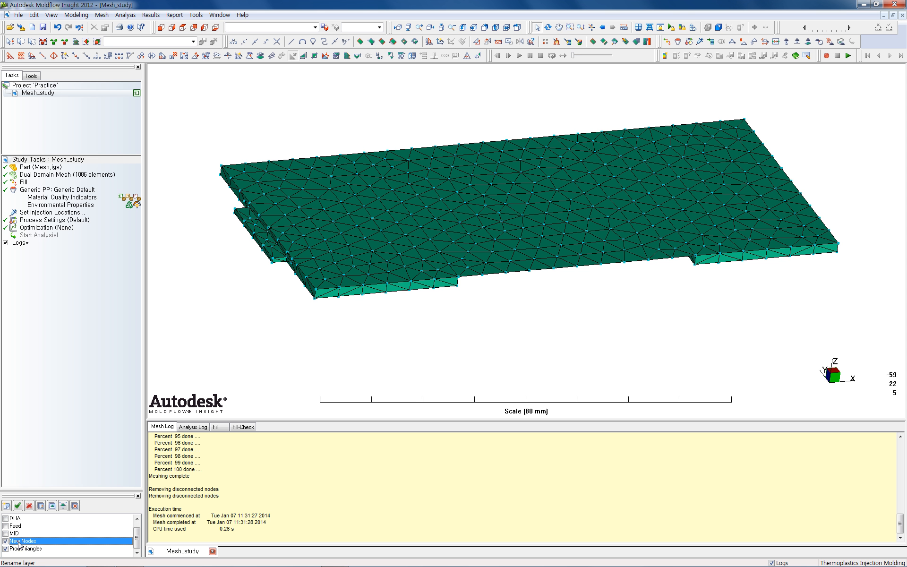
left_click(18, 542)
left_click_drag(20, 542, 9, 542)
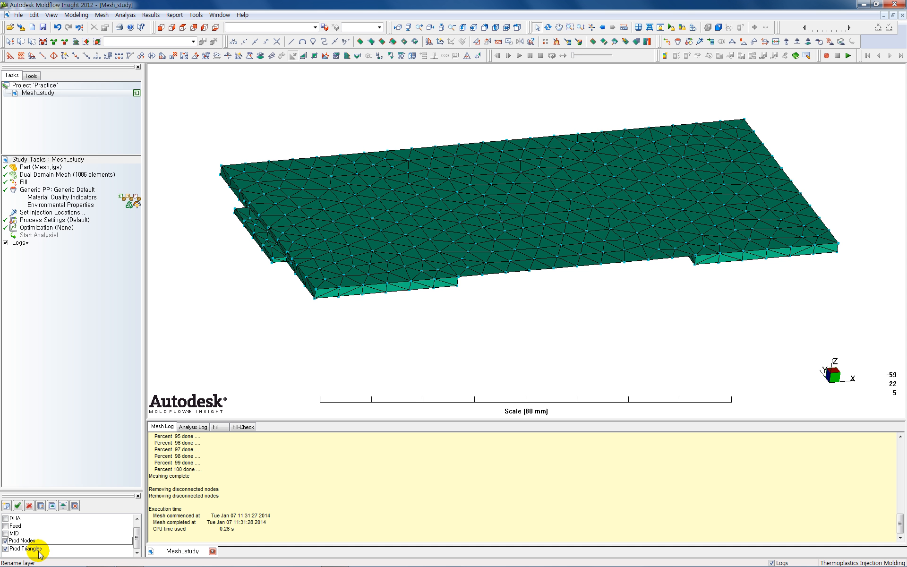
key("Return")
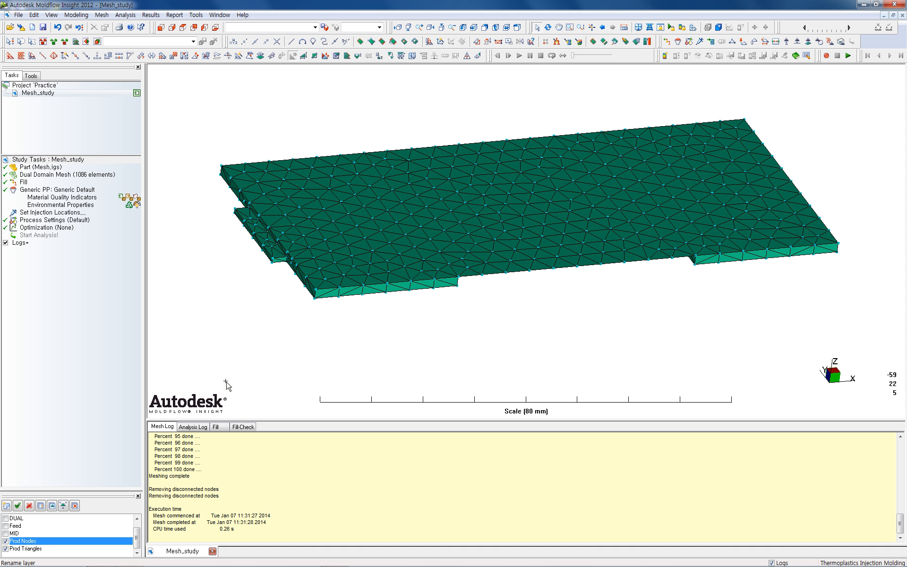
Step: Show the Feed layer and hide the Prod Nodes and Prod Triangles layers
left_click(5, 526)
left_click(5, 541)
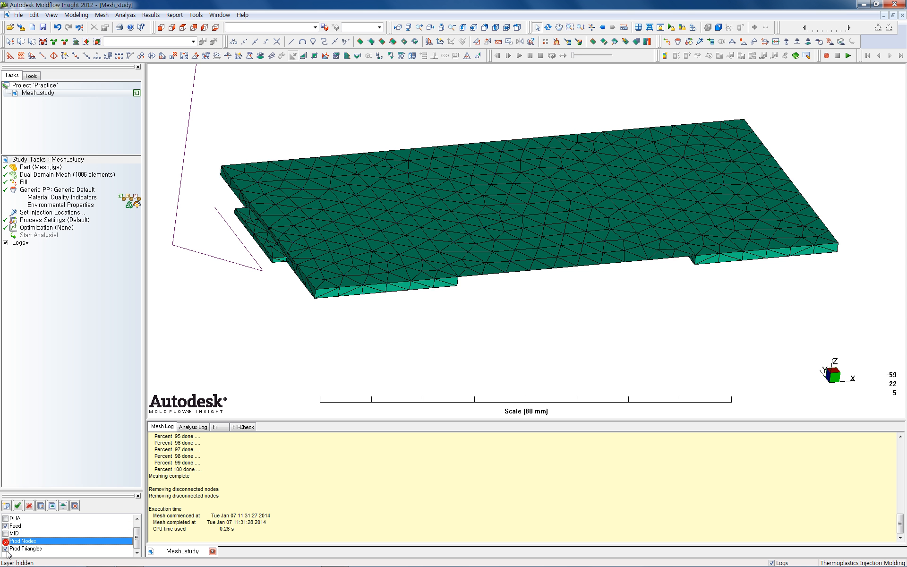
left_click(6, 549)
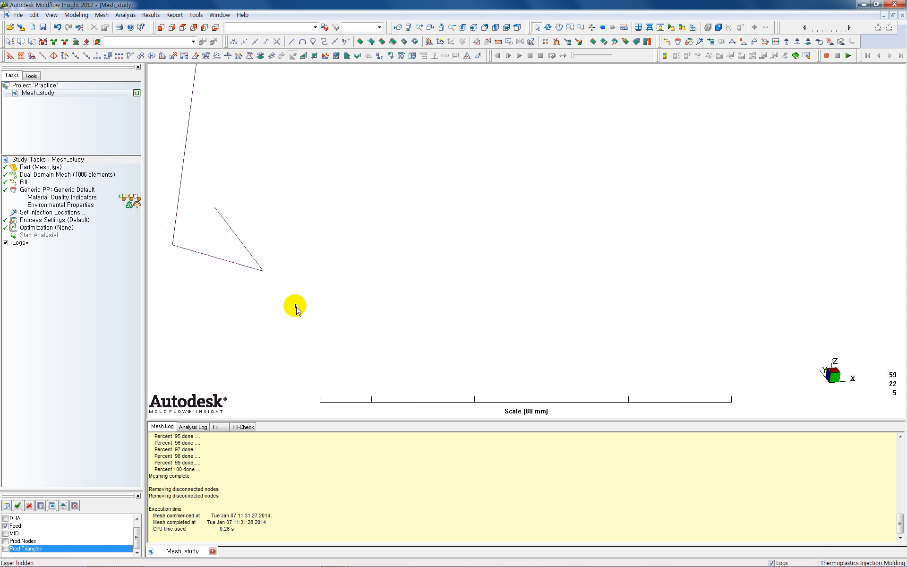
Step: Change the property type of the two lower feed curves below the vertical line to Cold runner
middle_click_drag(296, 307, 403, 338)
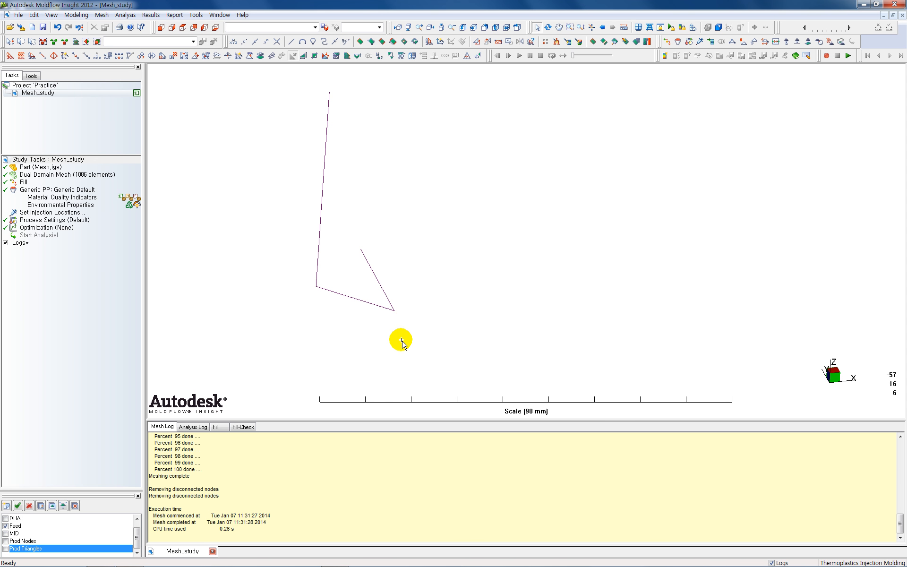
left_click(378, 282)
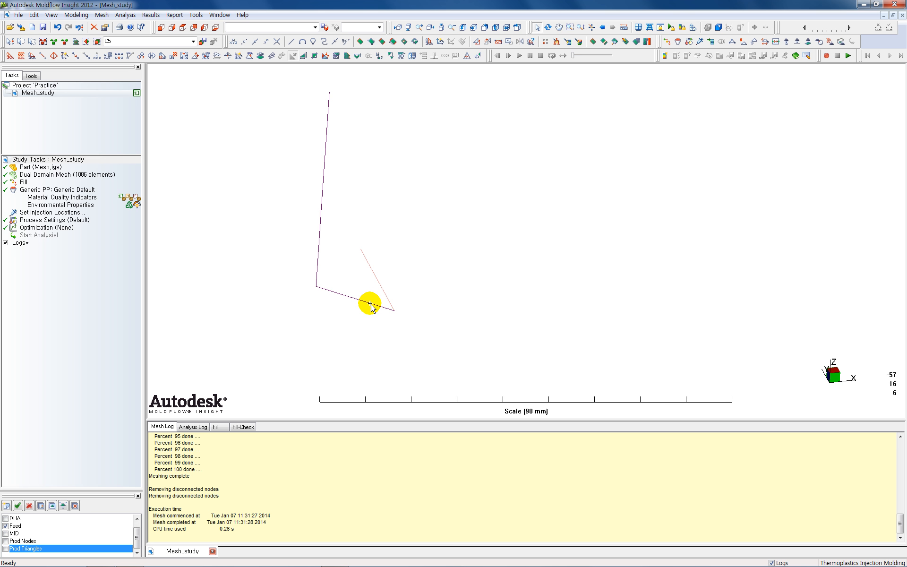
left_click(371, 305, "ctrl")
right_click(370, 304)
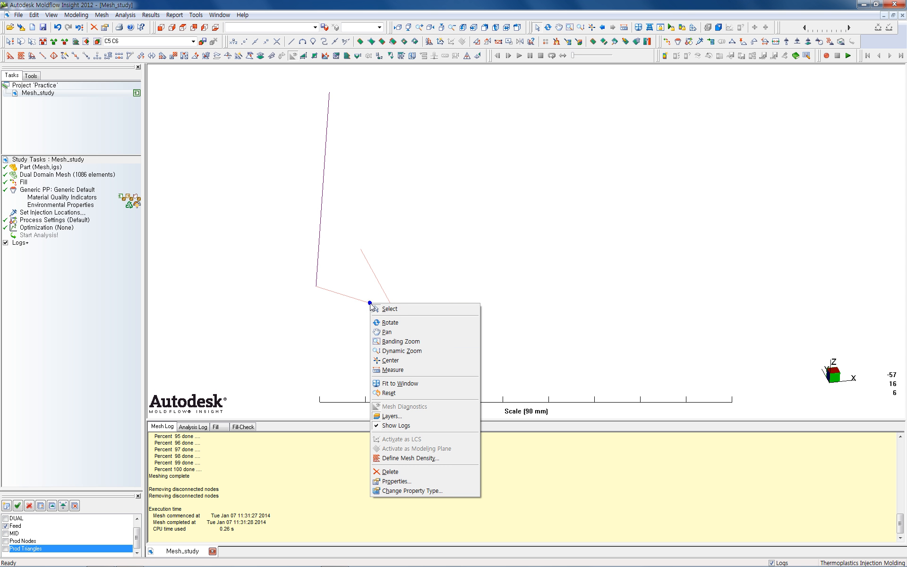
left_click(397, 491)
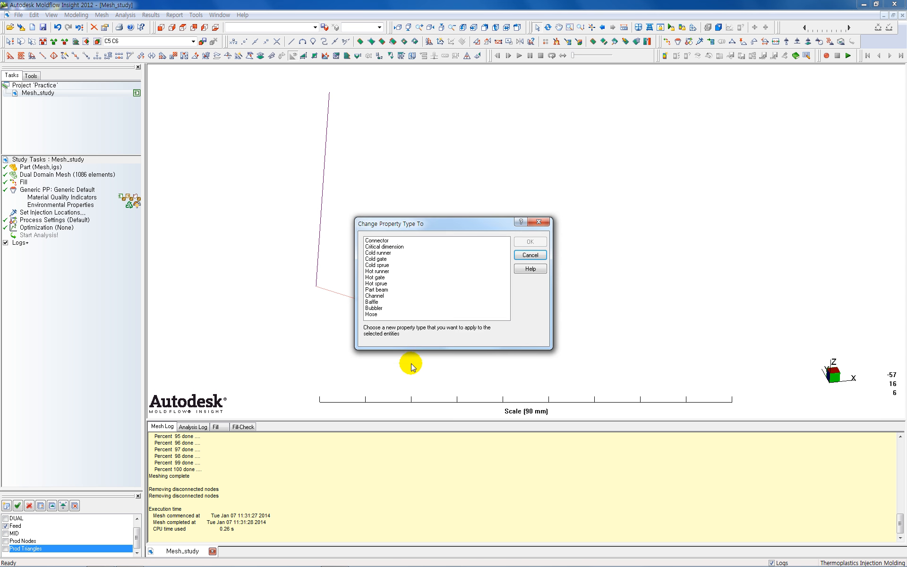
left_click(378, 253)
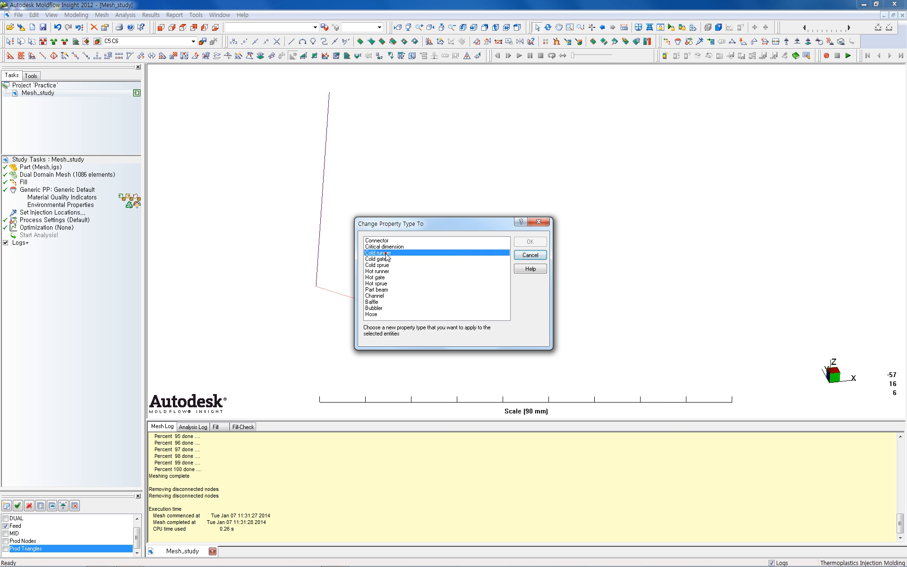
left_click(531, 241)
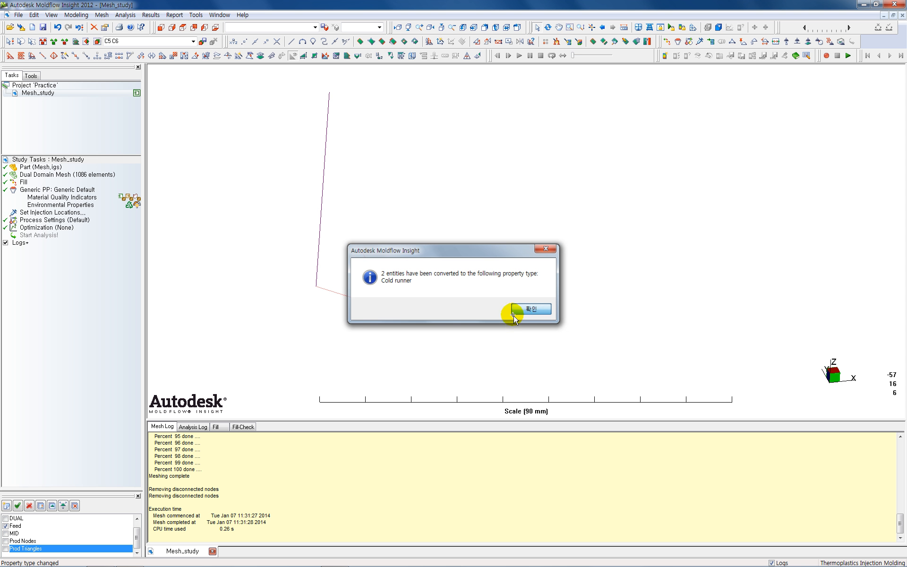
left_click(530, 309)
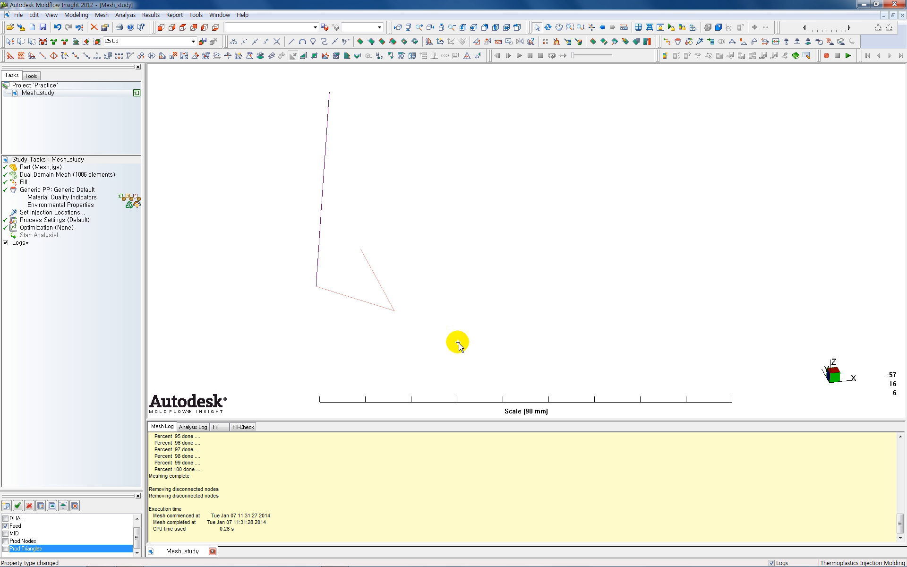
Step: Set the circular, non-tapered cross-section of the two cold runner curves to a diameter of 6 mm
right_click(381, 289)
left_click(406, 467)
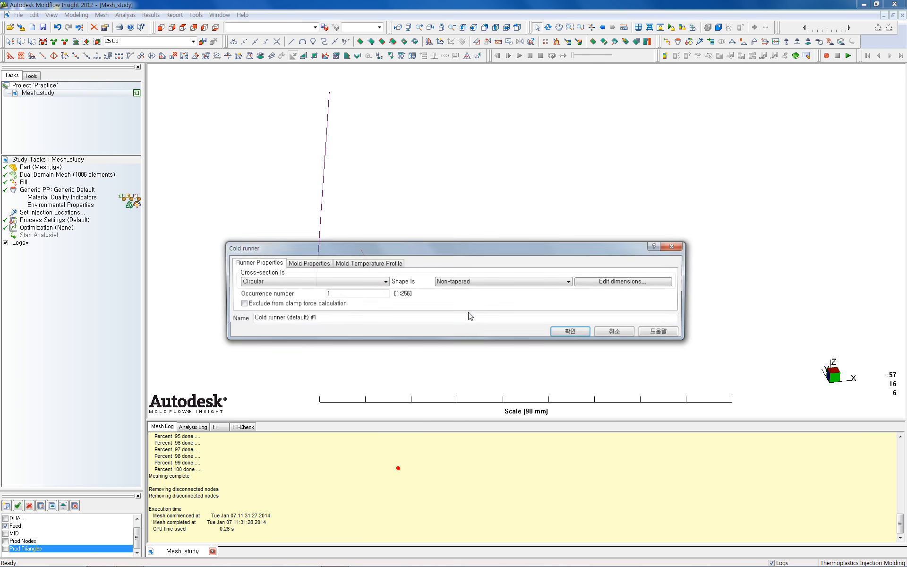
left_click(604, 282)
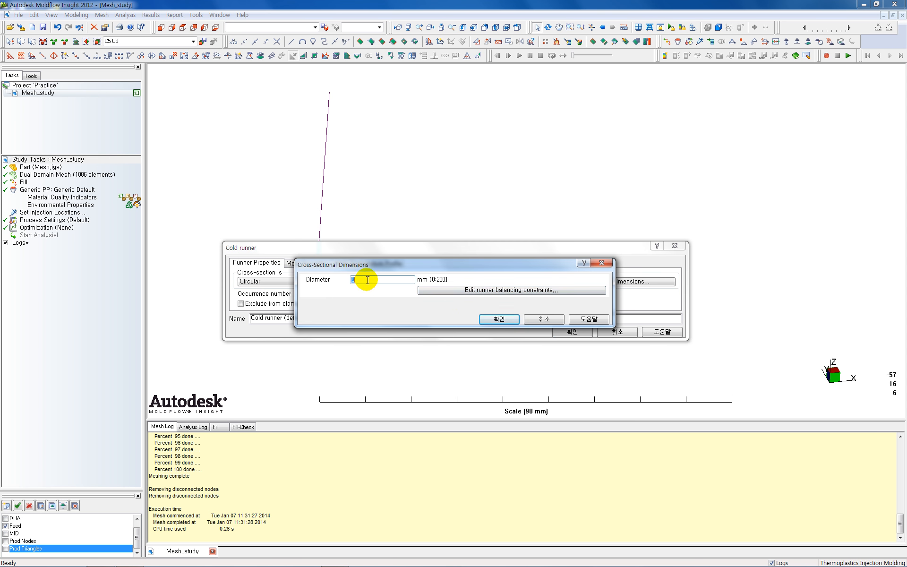
left_click_drag(366, 280, 346, 282)
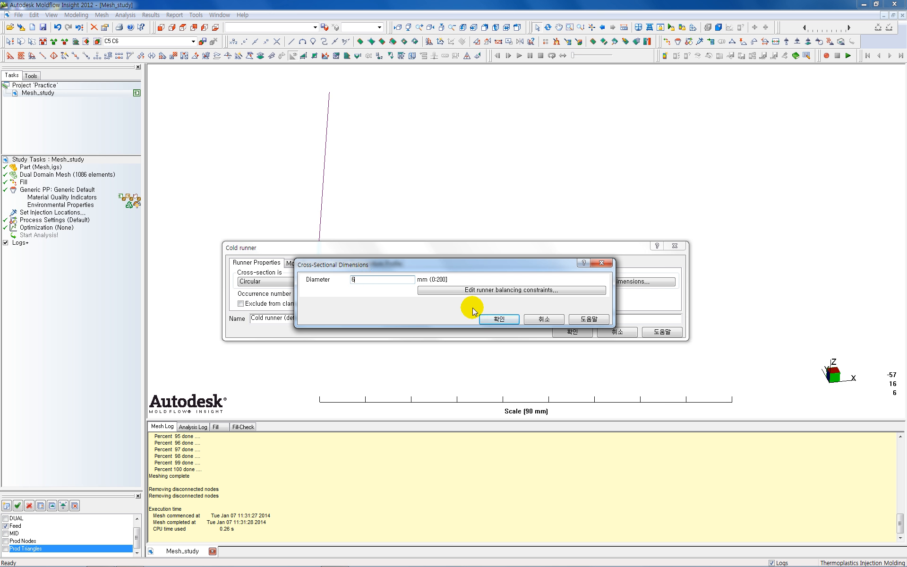
left_click(495, 319)
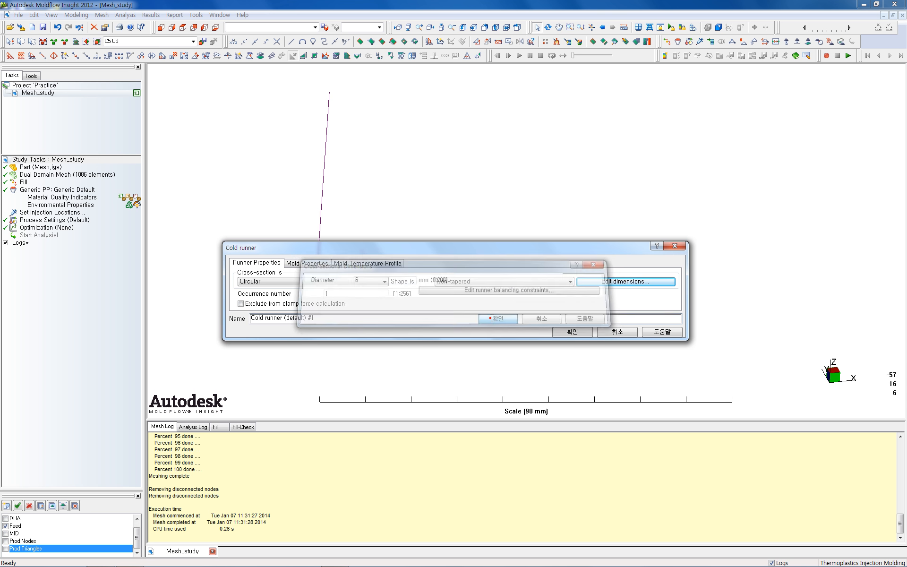
left_click(571, 332)
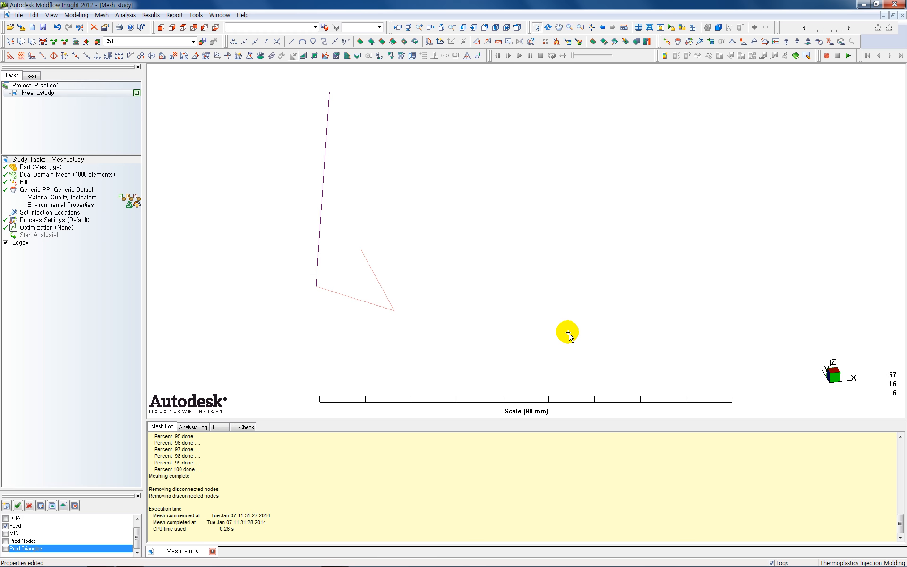
Step: Start assigning a new Cold sprue property to the vertical feed curve
left_click(319, 255)
right_click(319, 253)
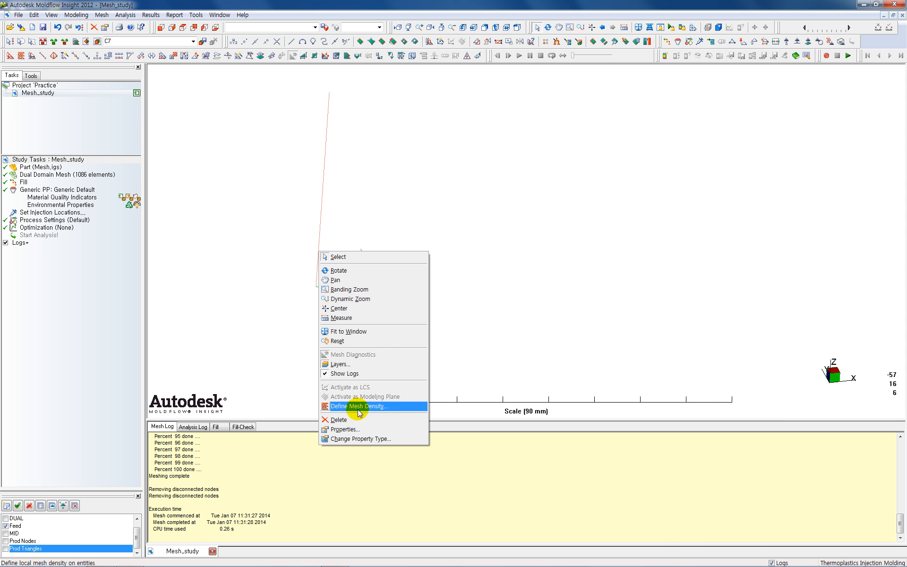
left_click(348, 429)
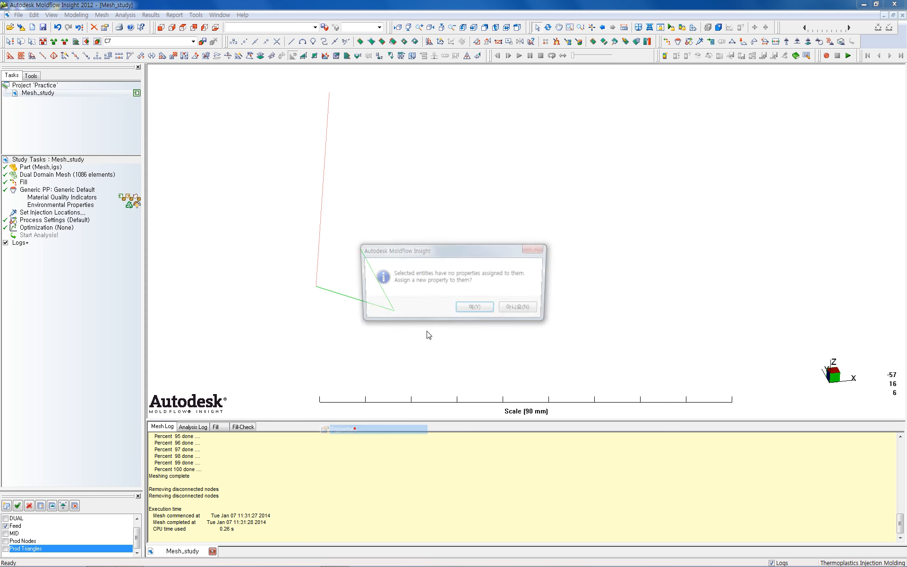
left_click(478, 310)
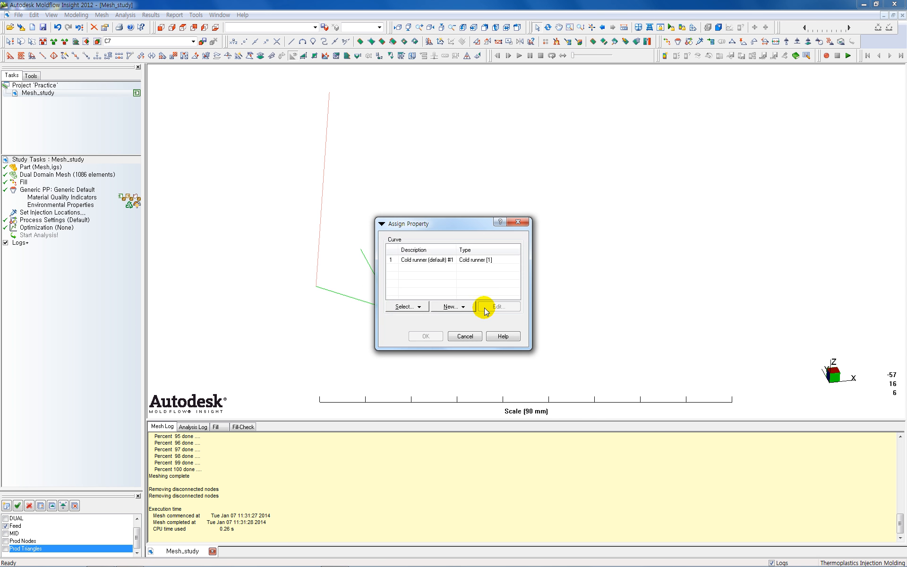
left_click(460, 308)
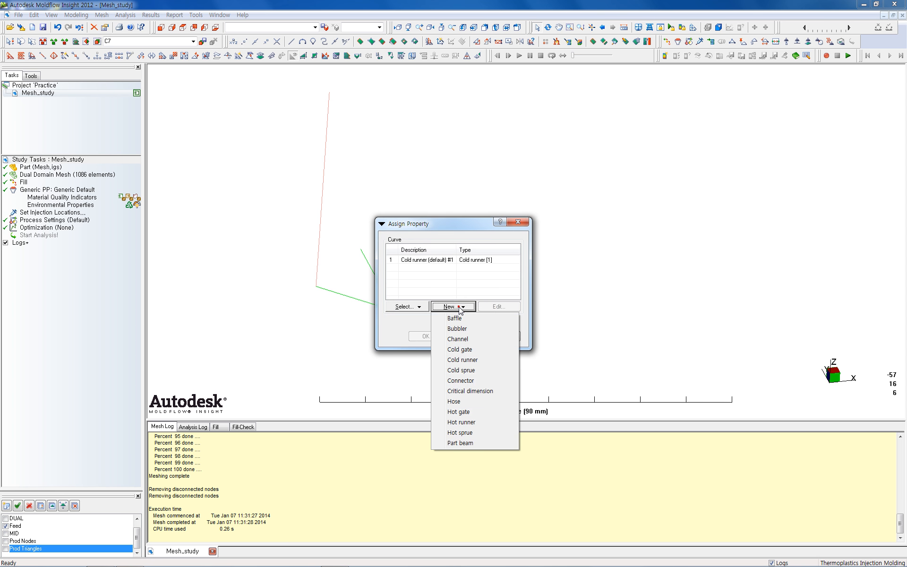
left_click(467, 370)
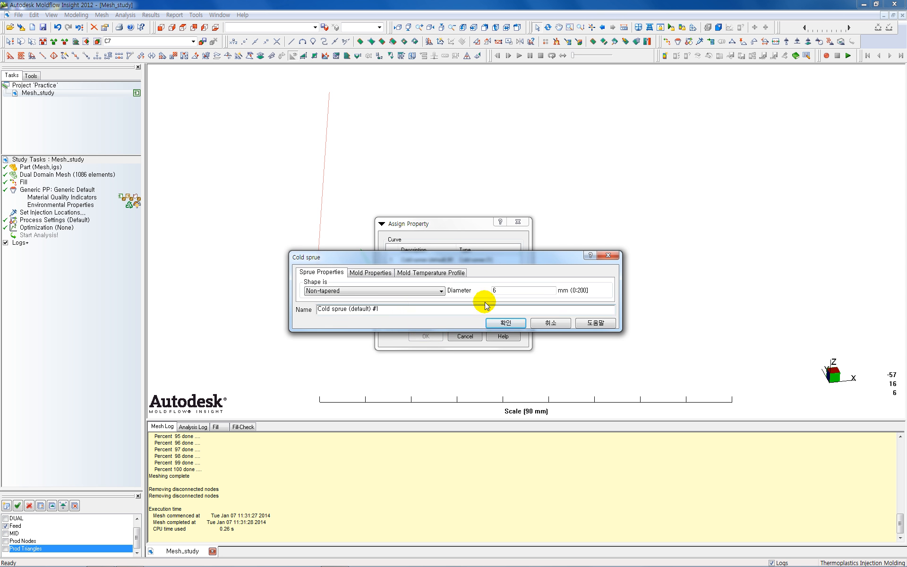
Step: Set the cold sprue's shape to Tapered (by end dimensions) and open its cross-sectional dimensions for editing
left_click(440, 291)
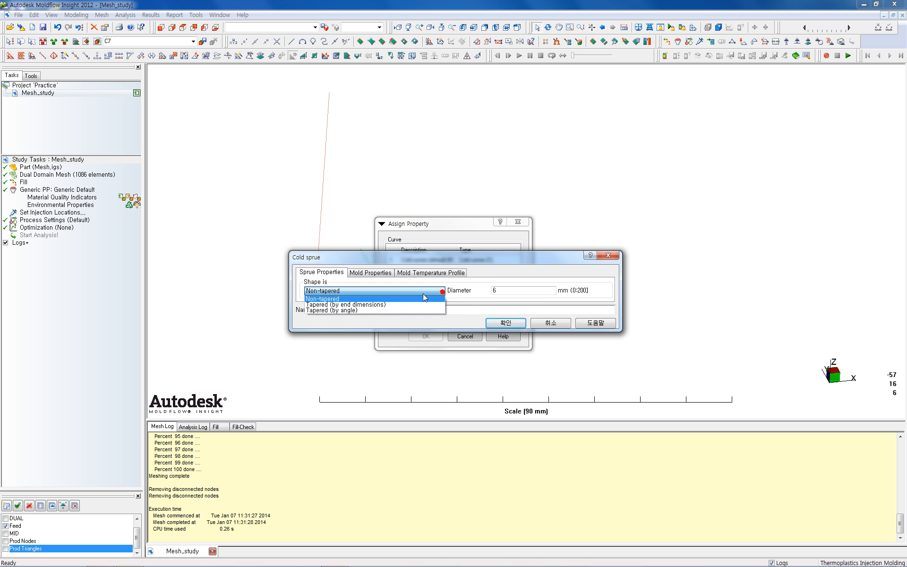
left_click(393, 305)
left_click(506, 291)
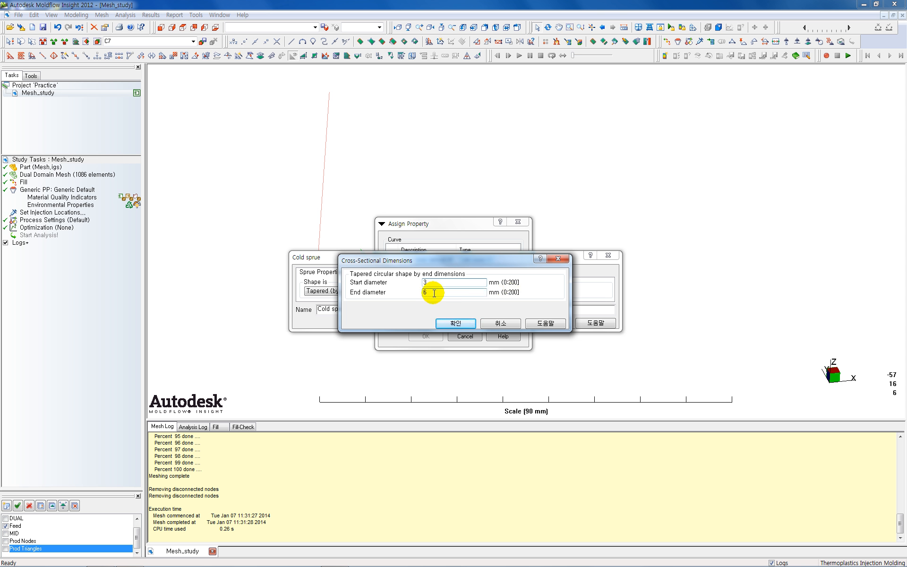
Step: Assign a cold sprue property, tapered by end dimensions with 3 mm start and 6 mm end diameters, to the vertical curve
left_click(454, 325)
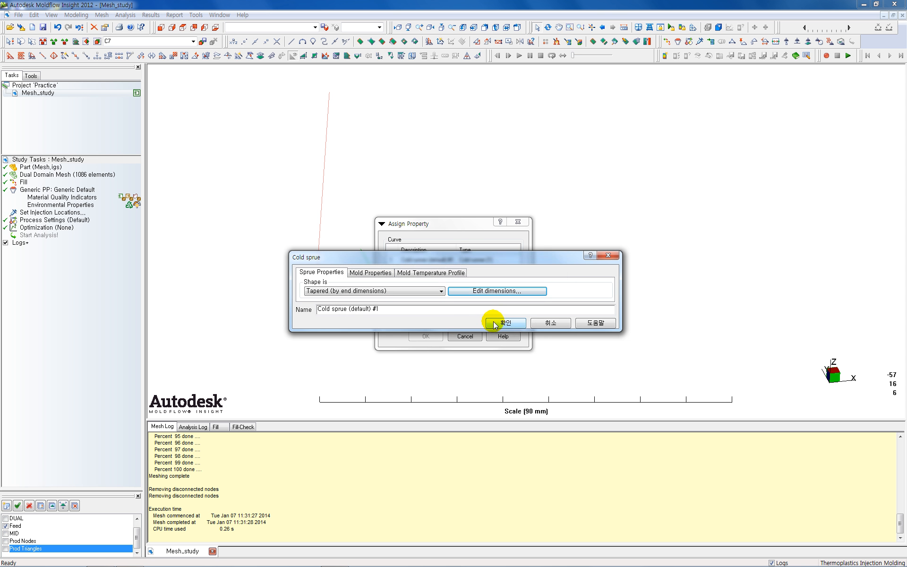
left_click(506, 323)
left_click(428, 340)
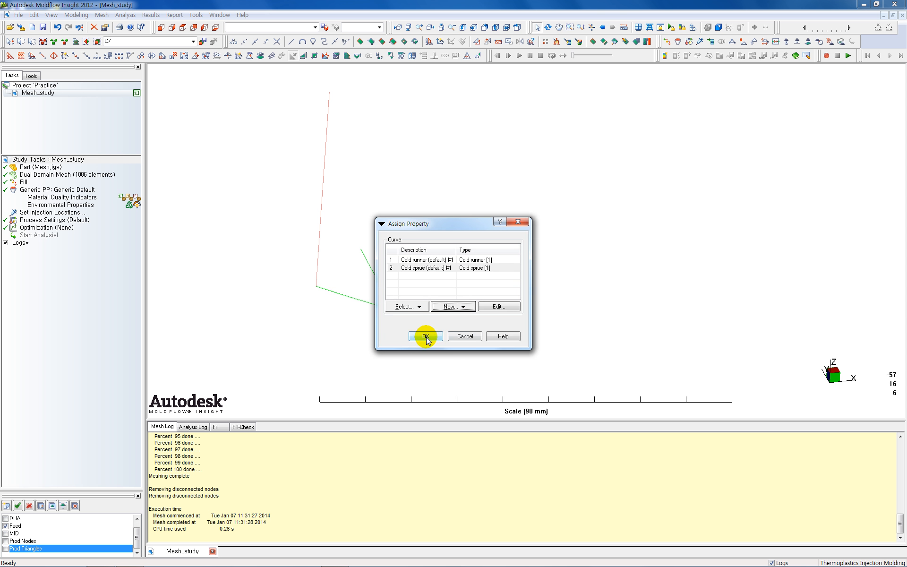
left_click(427, 336)
left_click(466, 341)
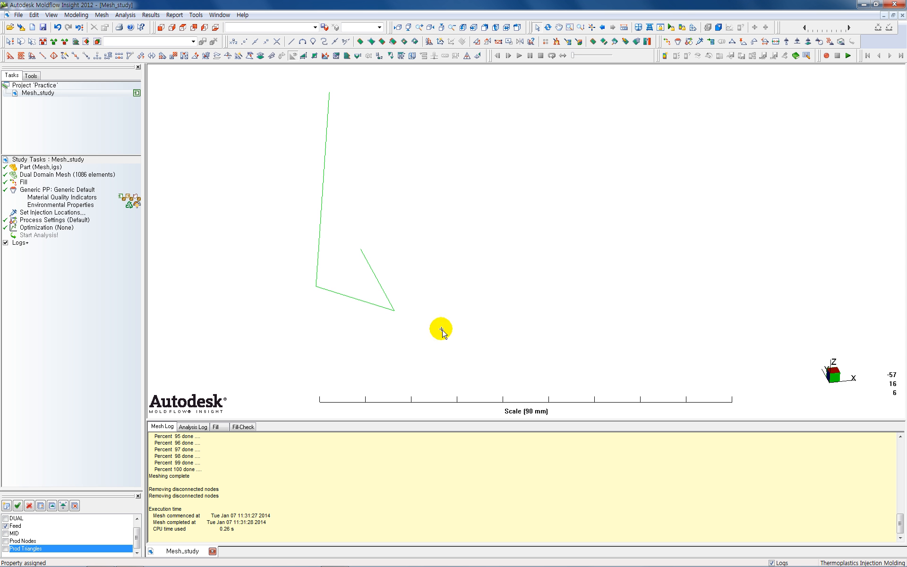
Step: Generate the mesh for the sprue and runner curves with a global edge length of 5 mm
mouse_move(442, 331)
middle_mouse_down()
mouse_move(427, 326)
mouse_move(435, 327)
middle_mouse_up()
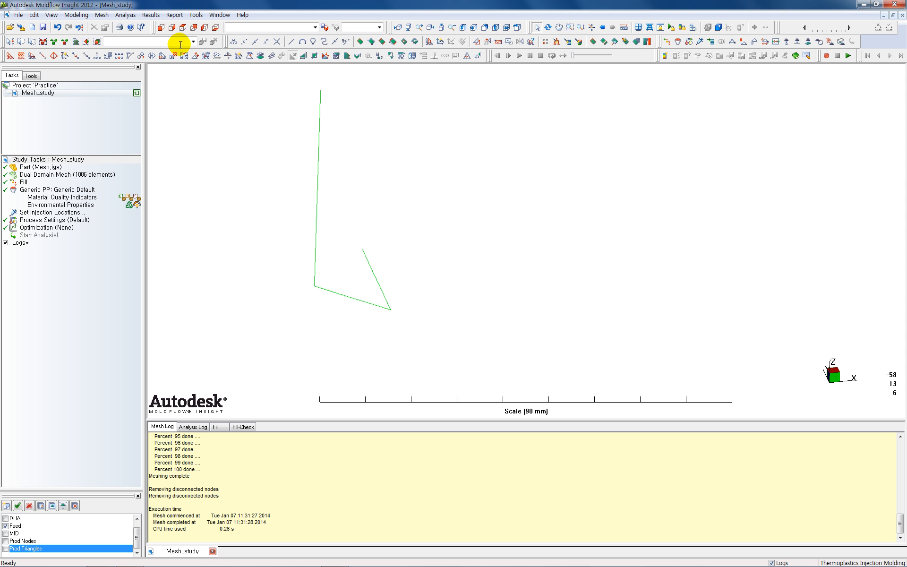
left_click(102, 14)
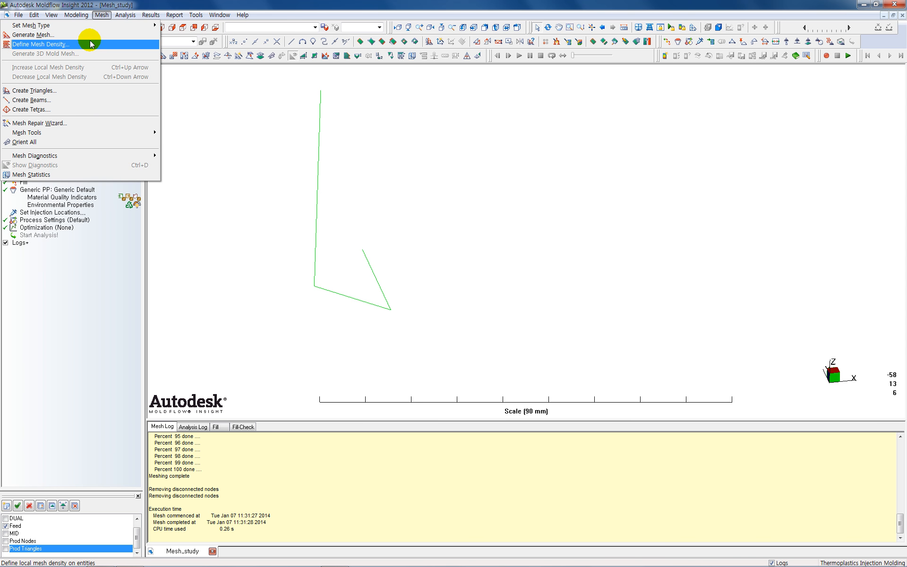
left_click(90, 35)
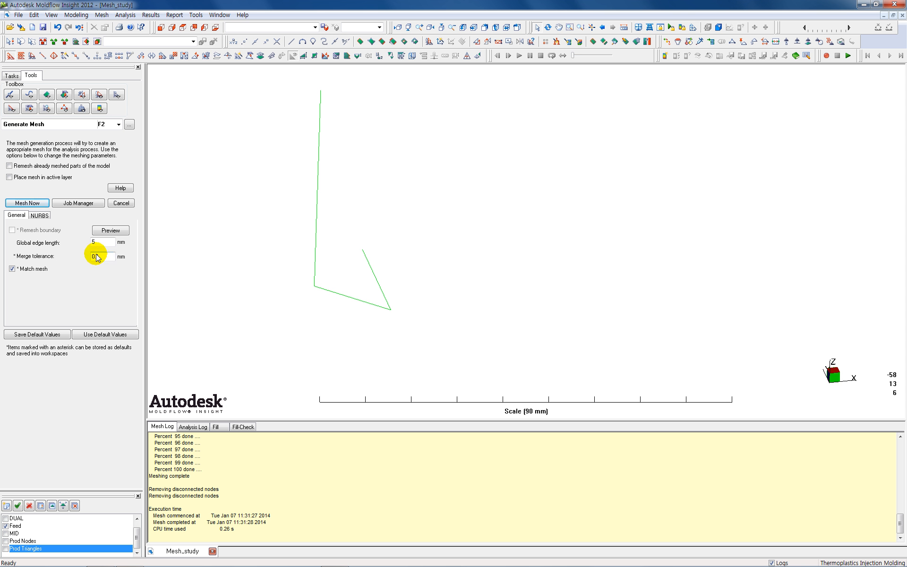
left_click(105, 243)
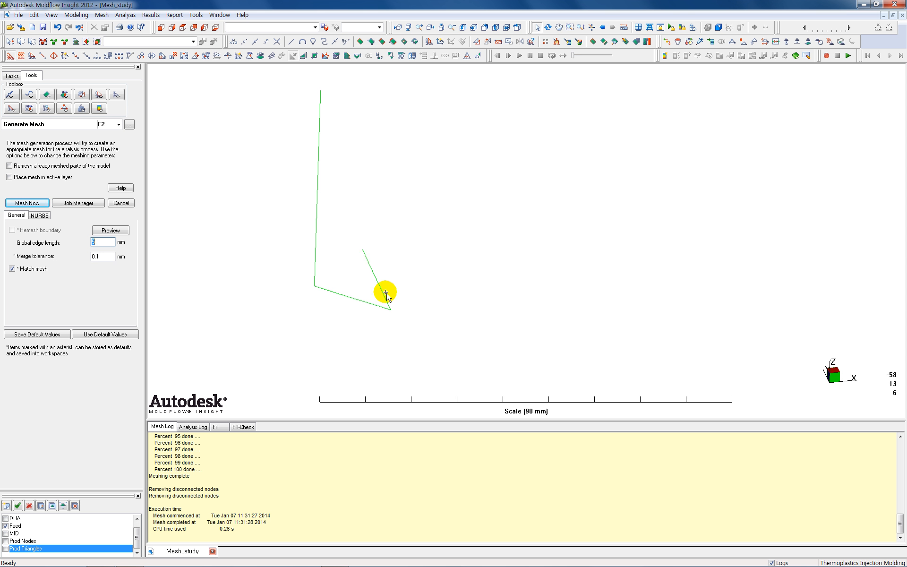
left_click(103, 242)
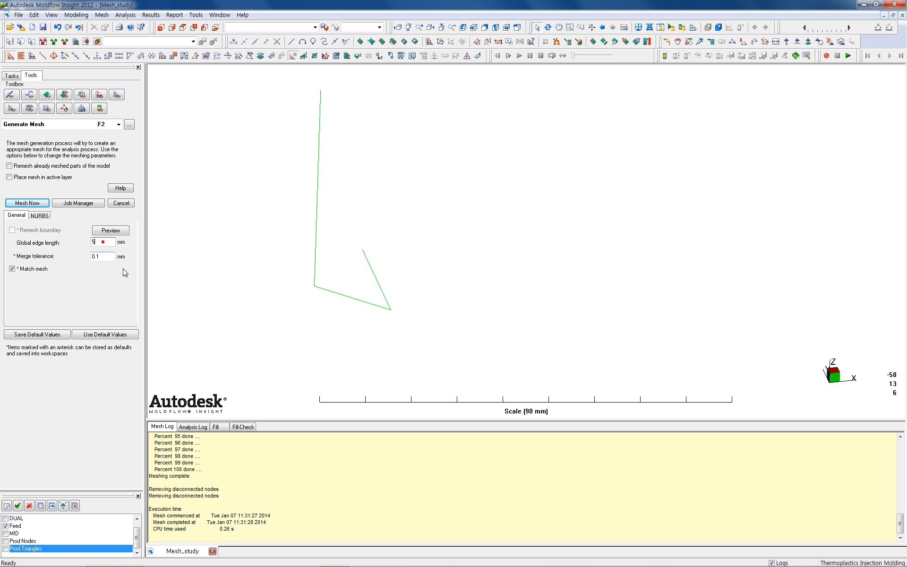
left_click(37, 206)
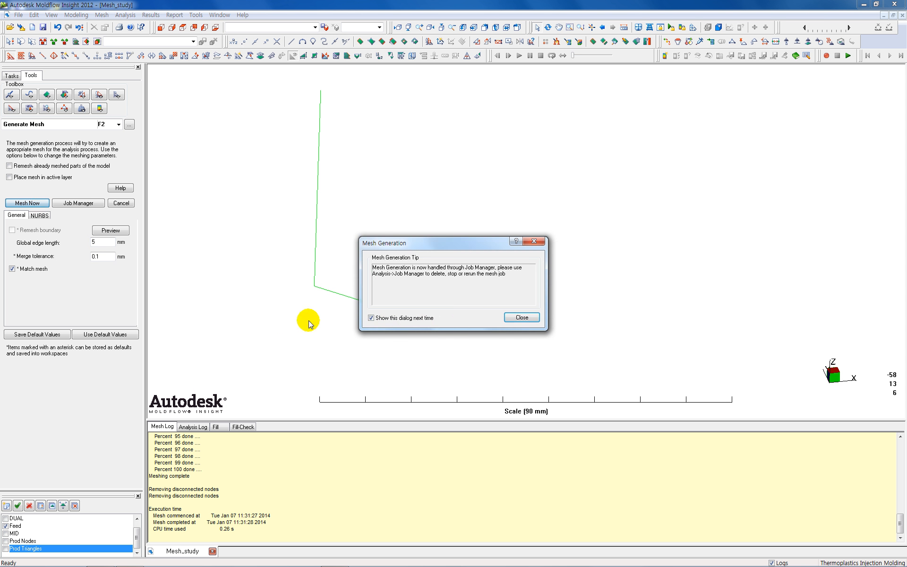
left_click(522, 318)
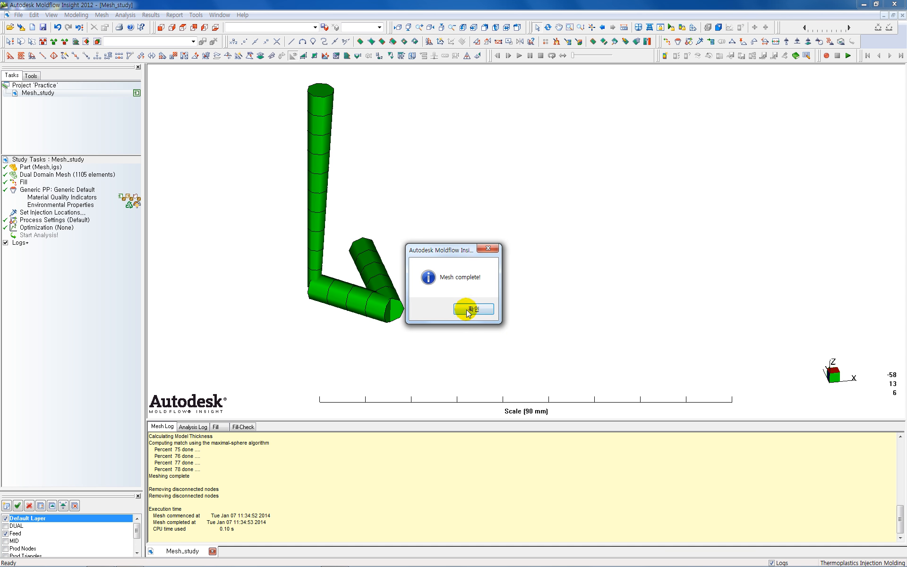
left_click(473, 310)
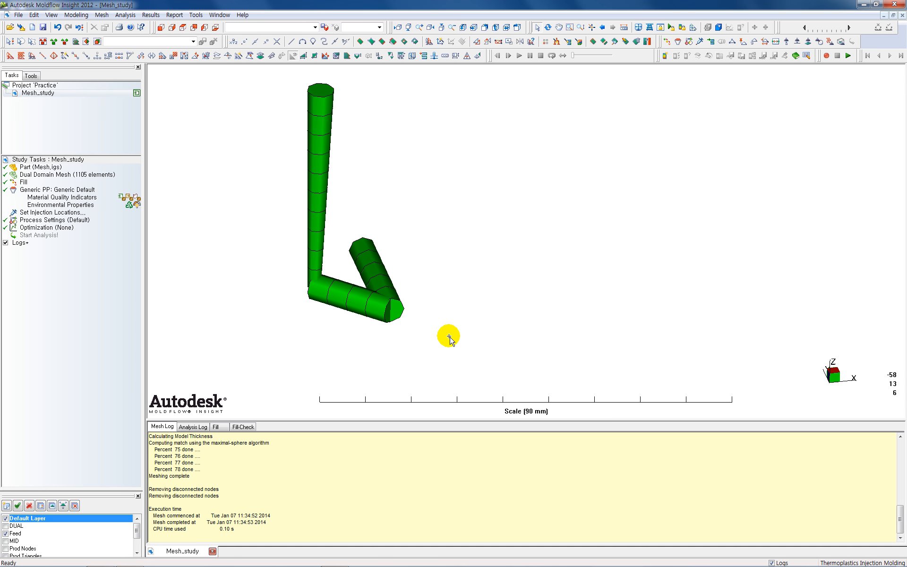
Step: Edit the entire taper section of the vertical sprue, setting the start diameter to 6 mm and the end diameter to 3 mm
left_click(322, 114)
right_click(323, 112)
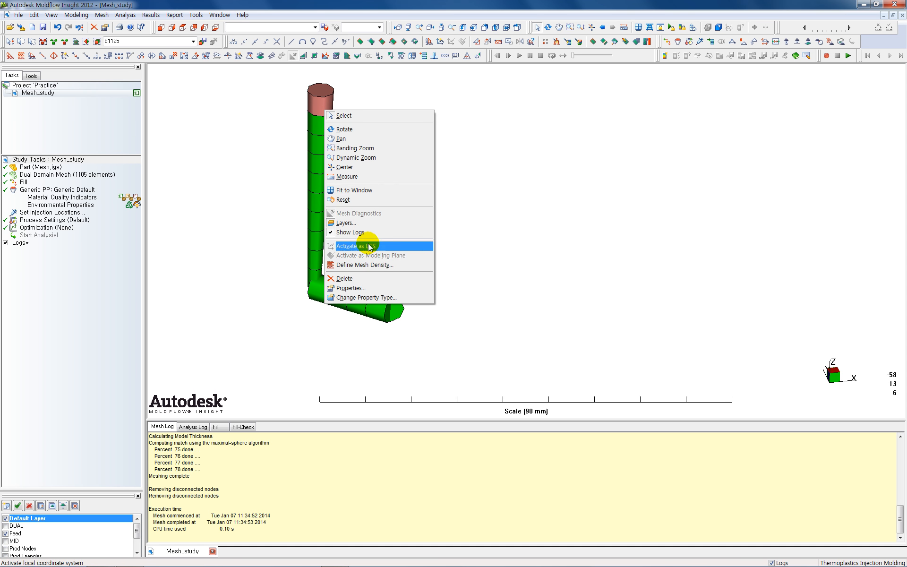
left_click(361, 288)
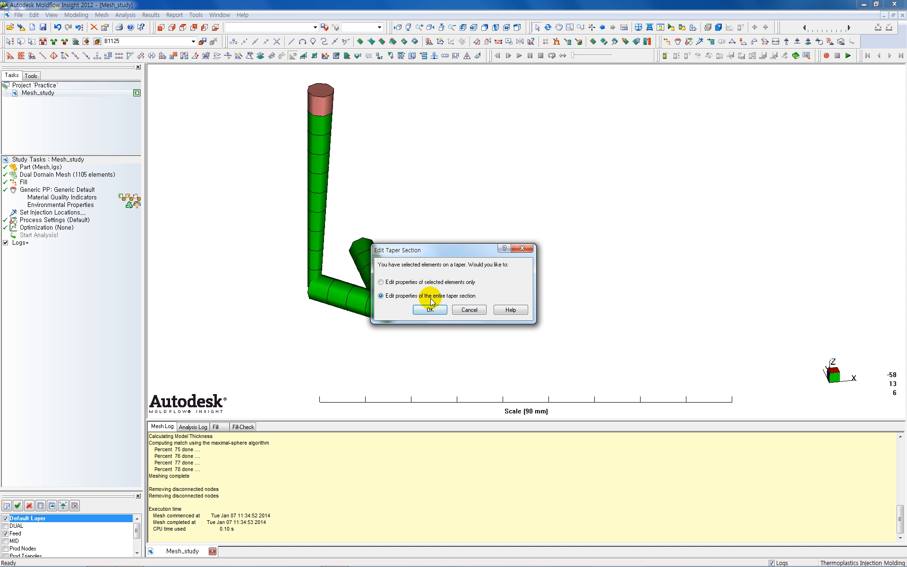
left_click(430, 309)
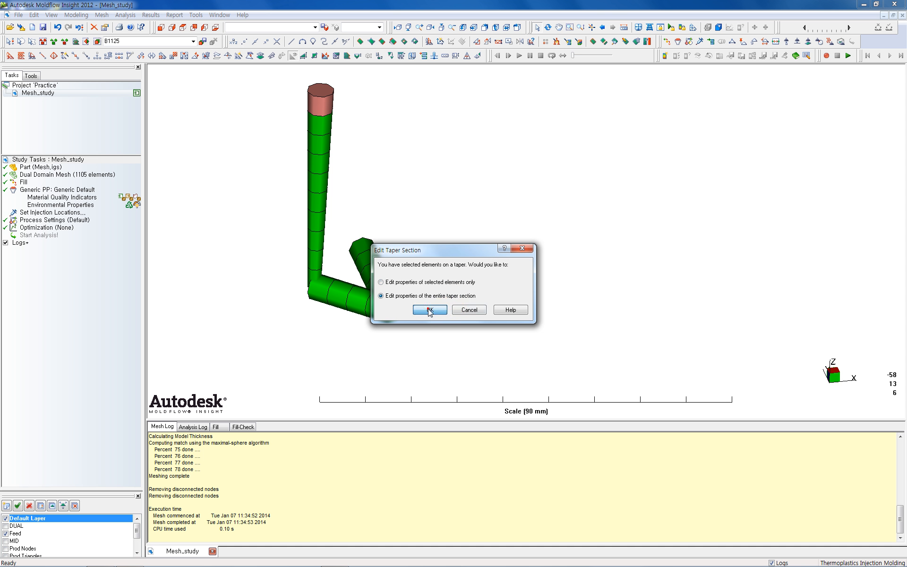
left_click(455, 291)
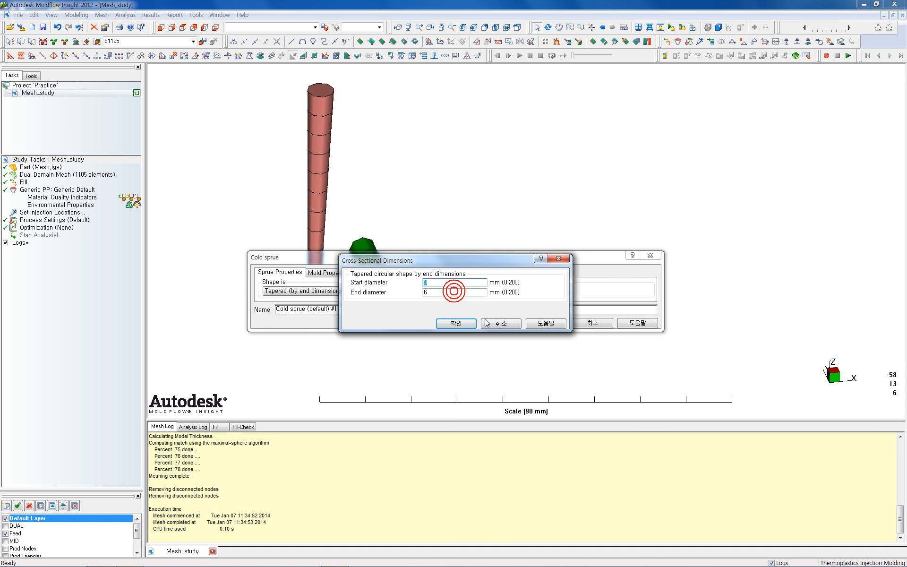
left_click(439, 292)
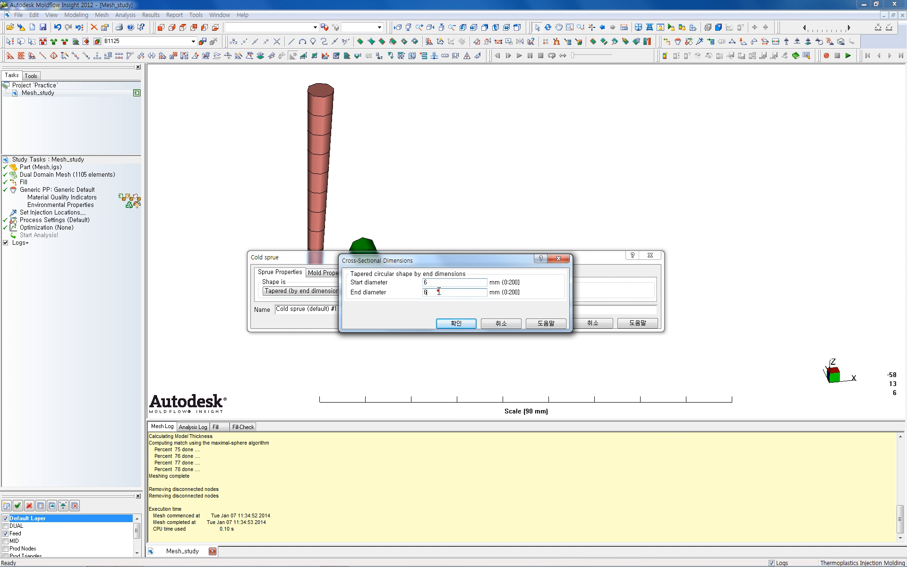
left_click(456, 323)
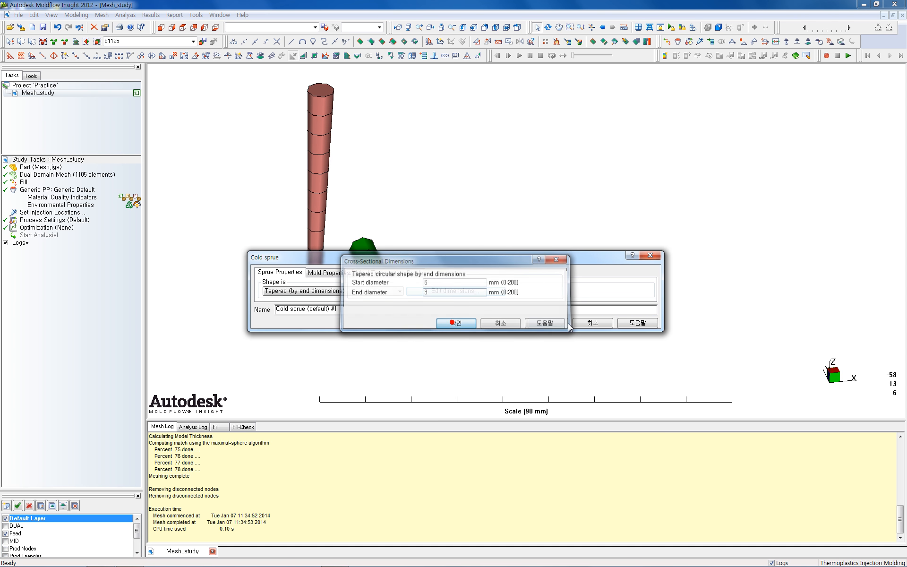
left_click(547, 324)
left_click(431, 339)
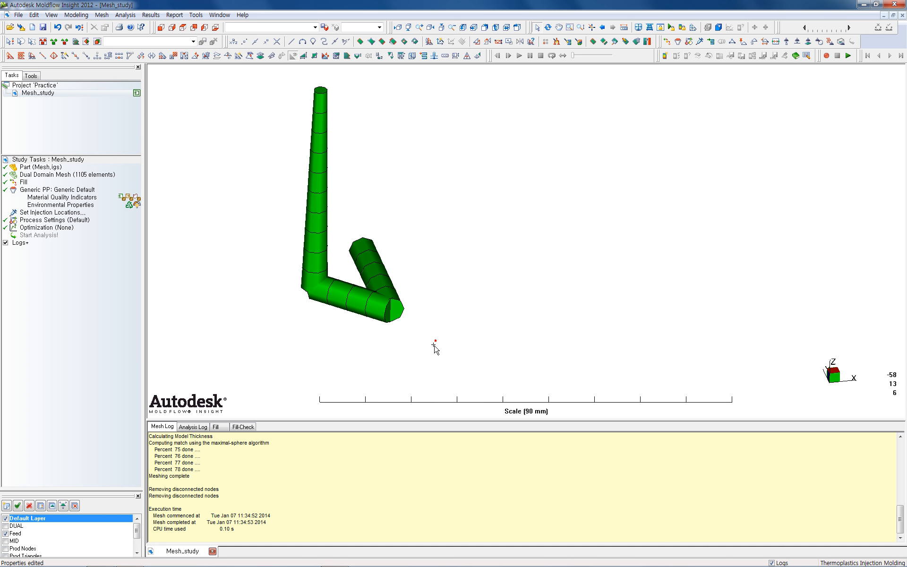
left_click(380, 366)
Step: Rename the New Beams layer to Feed Beams and the New Nodes layer to Feed Nodes
left_click_drag(137, 534, 136, 543)
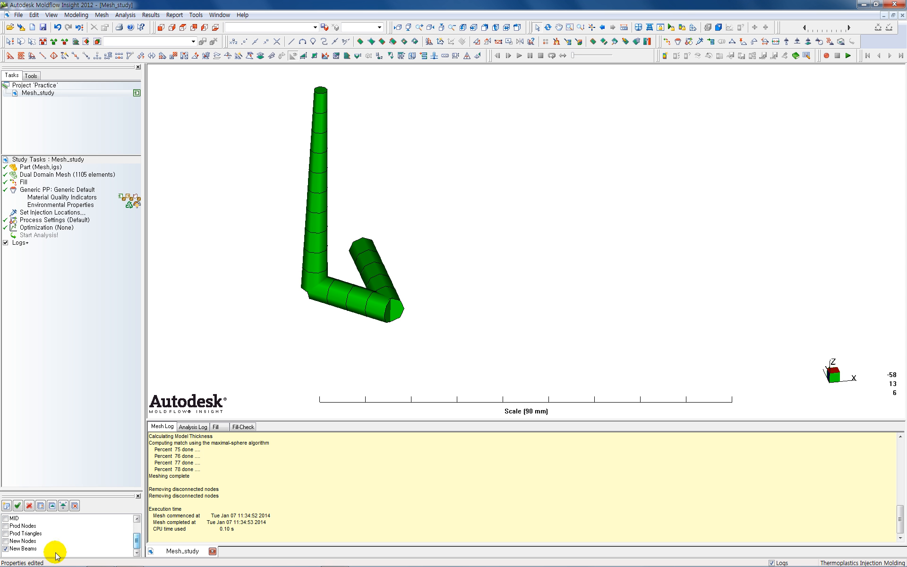
double_click(19, 549)
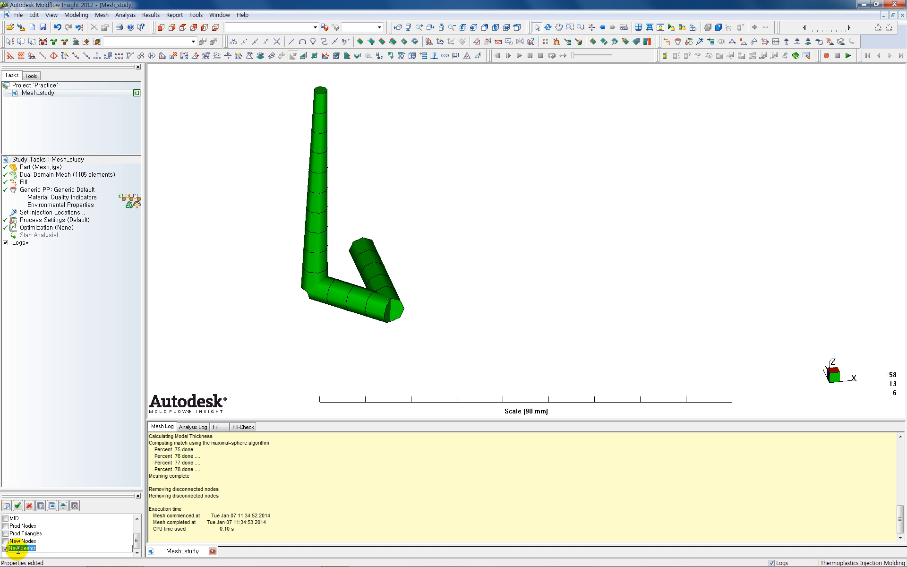
left_click(15, 548)
left_click_drag(10, 549, 26, 553)
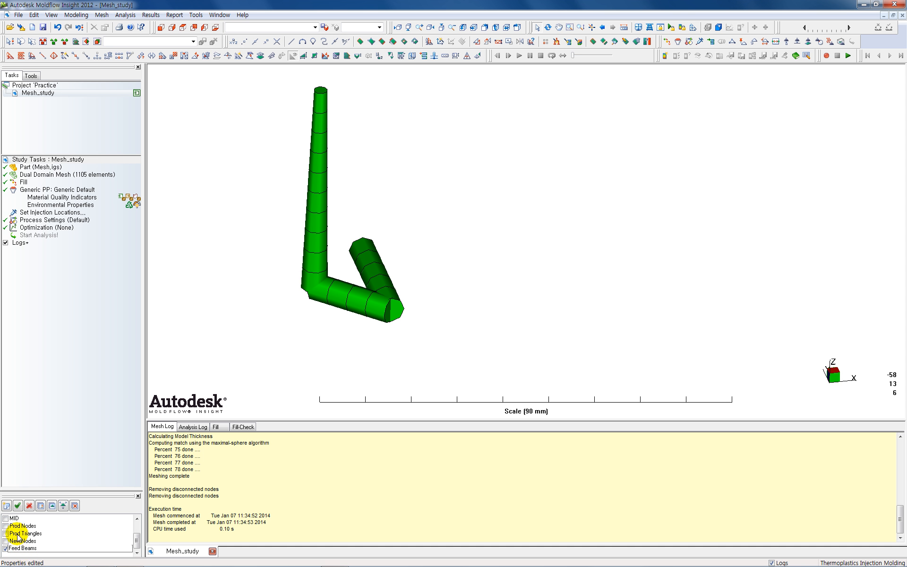
left_click(16, 542)
left_click(20, 542)
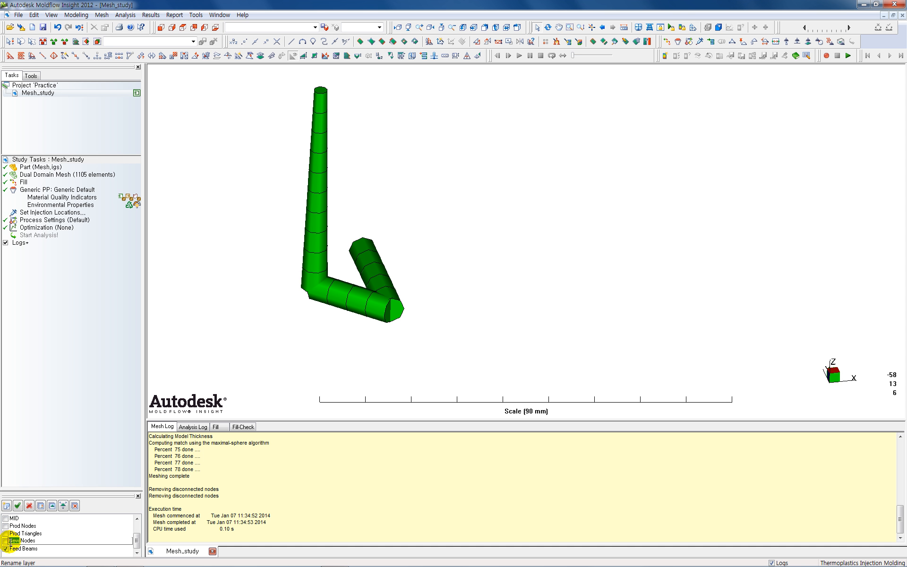
left_click_drag(5, 540, 23, 553)
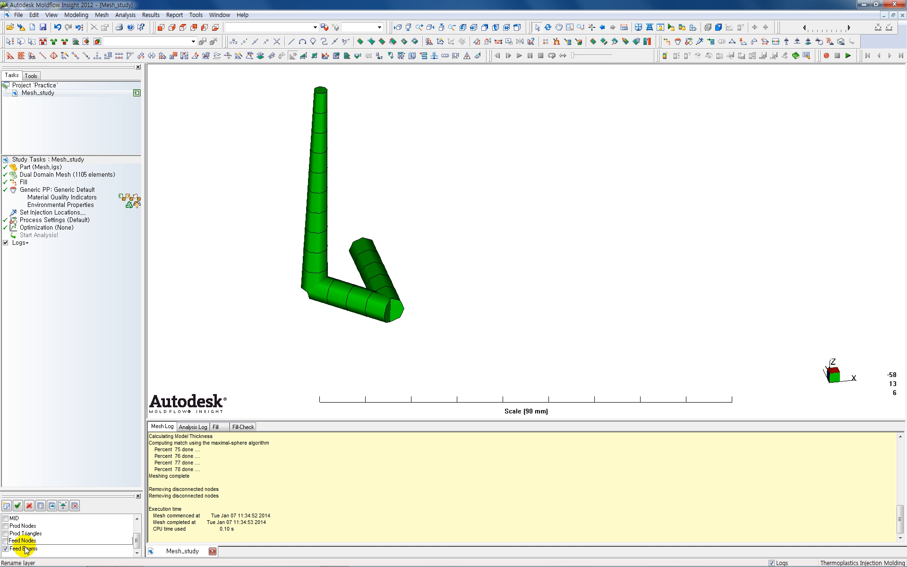
Step: Show the Prod Triangles layer and examine the position of the runner end relative to the part's edge tab
left_click(5, 533)
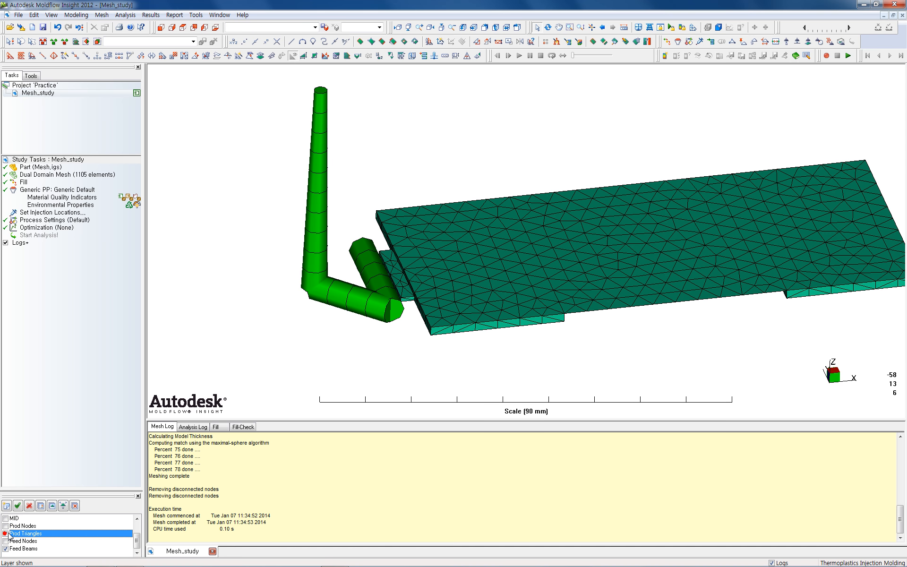
middle_click_drag(356, 354, 340, 393)
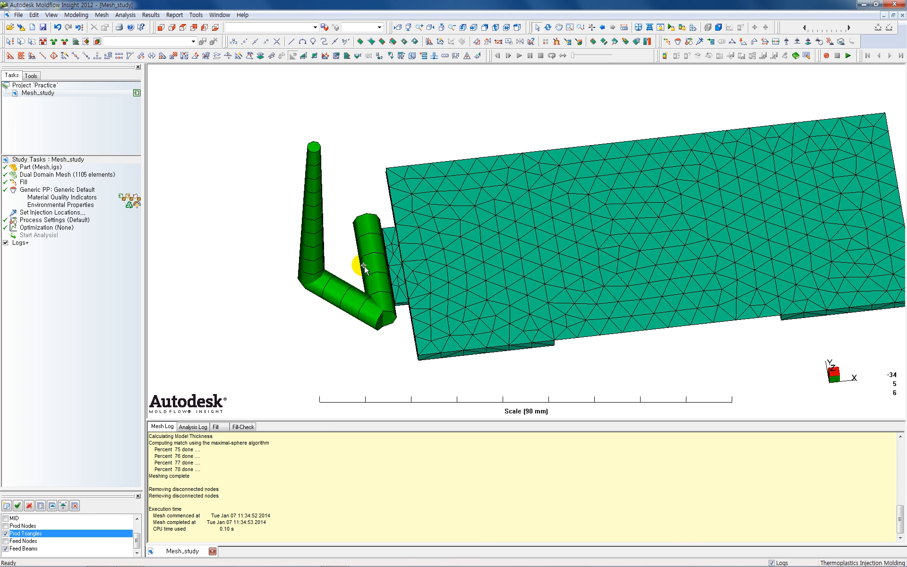
scroll(365, 268, "up", 2)
middle_click_drag(315, 252, 341, 294)
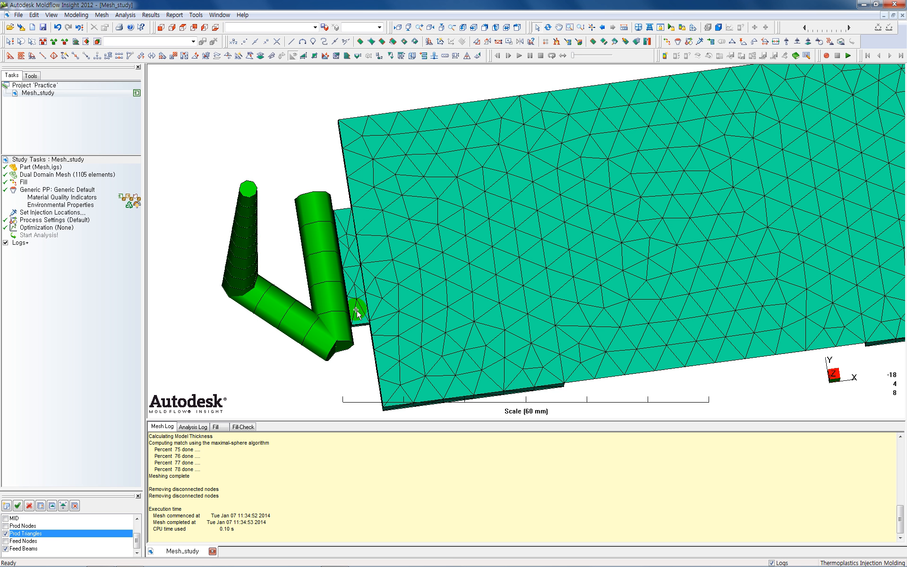
left_click(350, 353)
left_click_drag(351, 352, 348, 307)
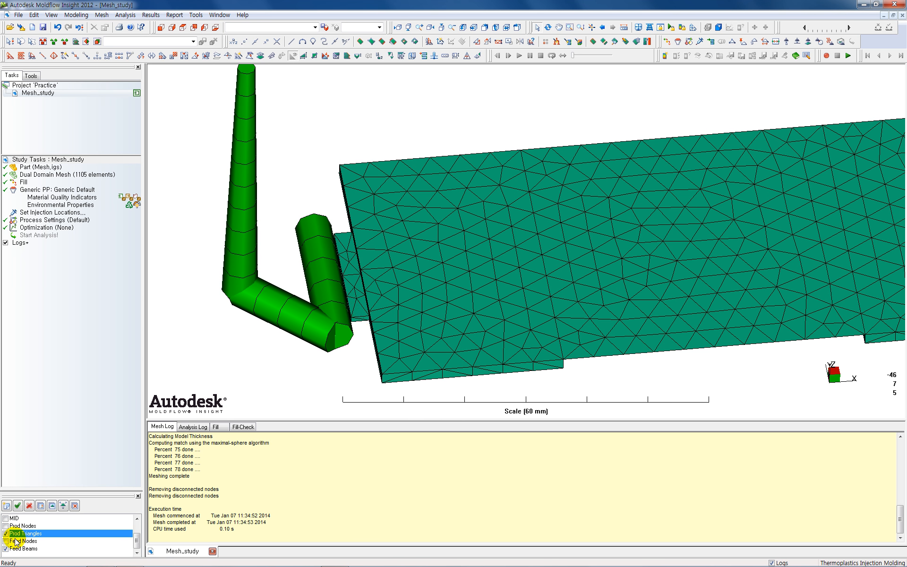
left_click_drag(229, 350, 241, 381)
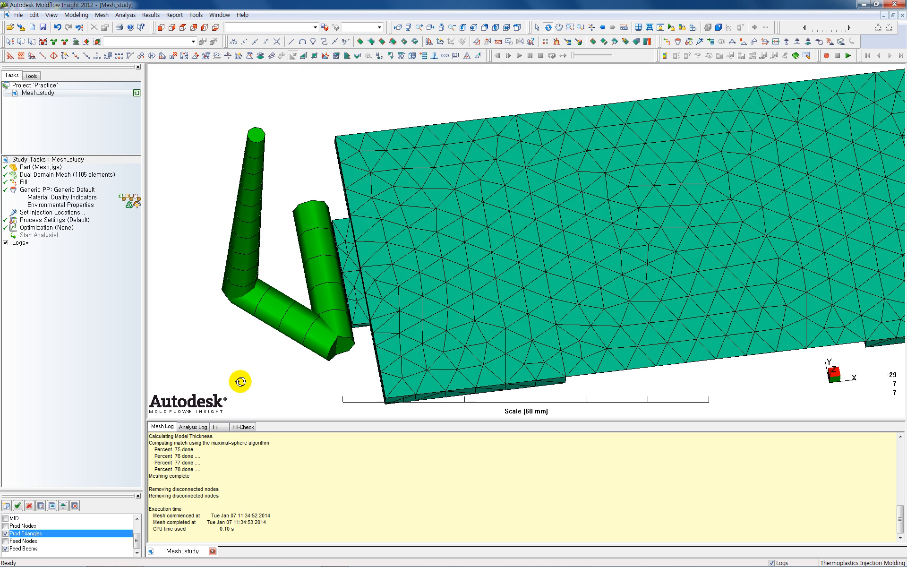
middle_click_drag(241, 381, 246, 382)
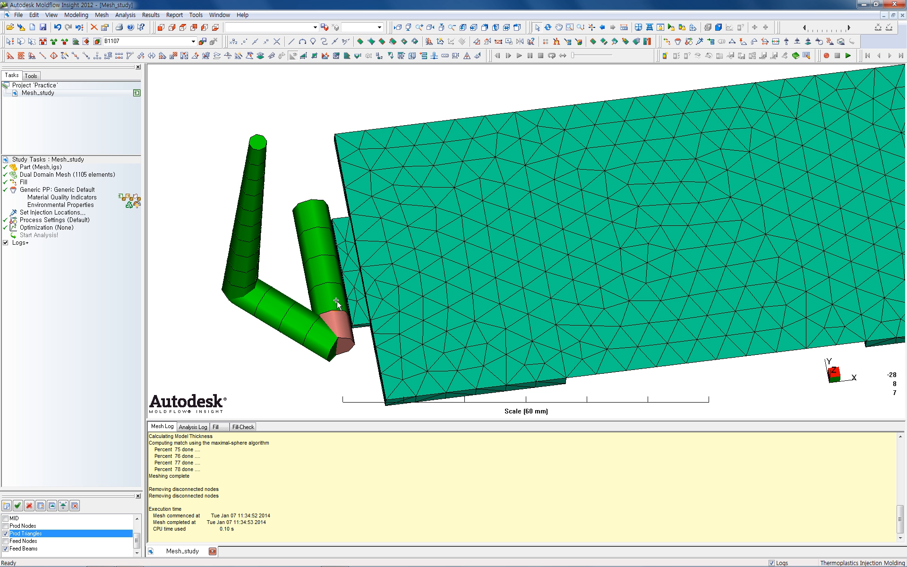
left_click(237, 357)
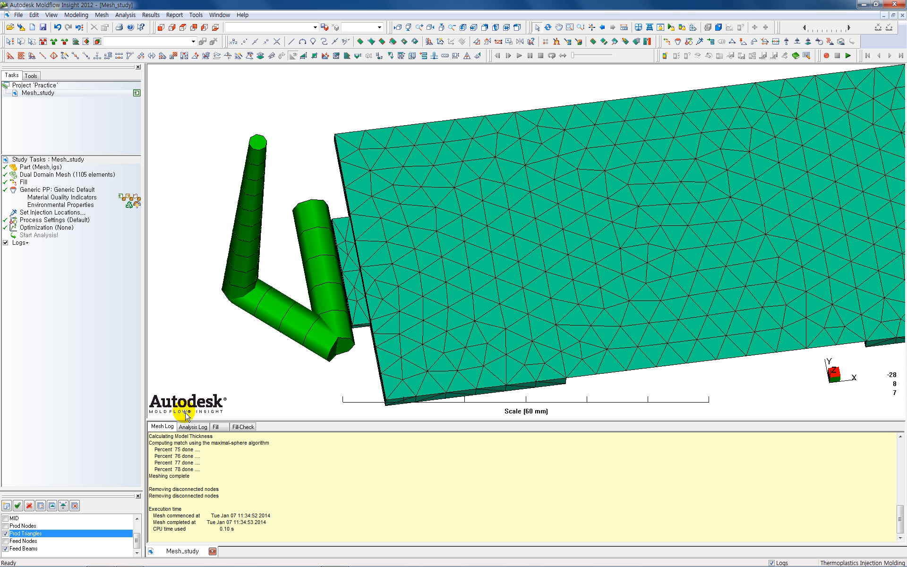
Step: Hide the Feed Beams layer and show the Feed Nodes and Prod Nodes layers
left_click(6, 549)
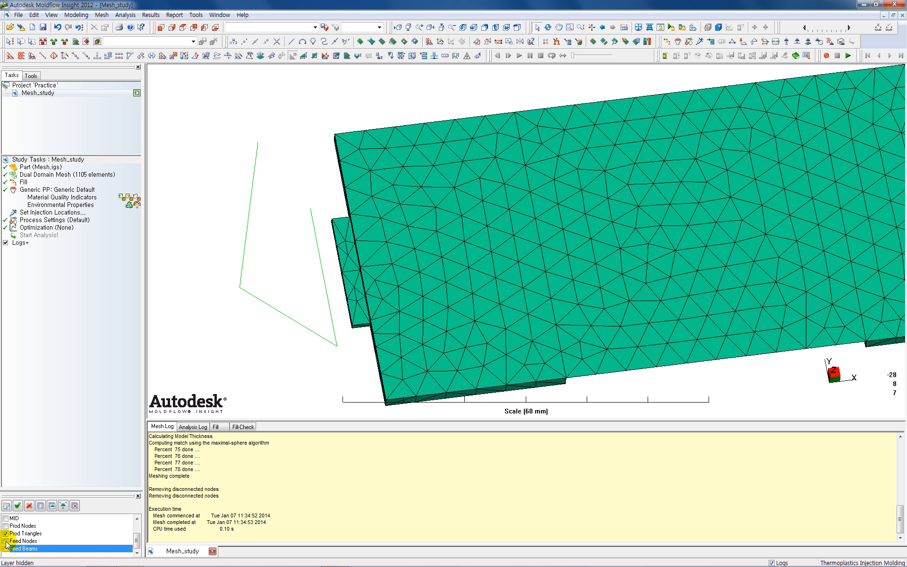
left_click(6, 541)
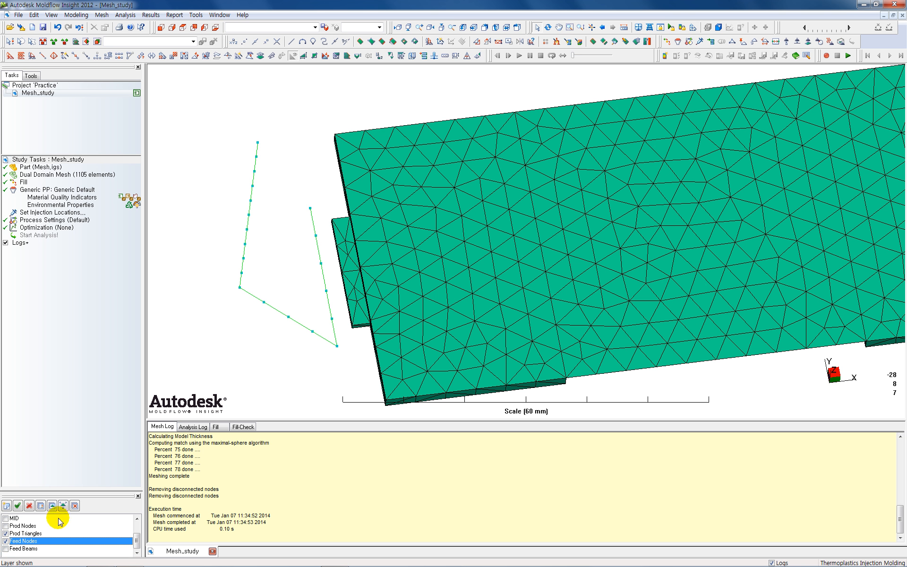
left_click(6, 525)
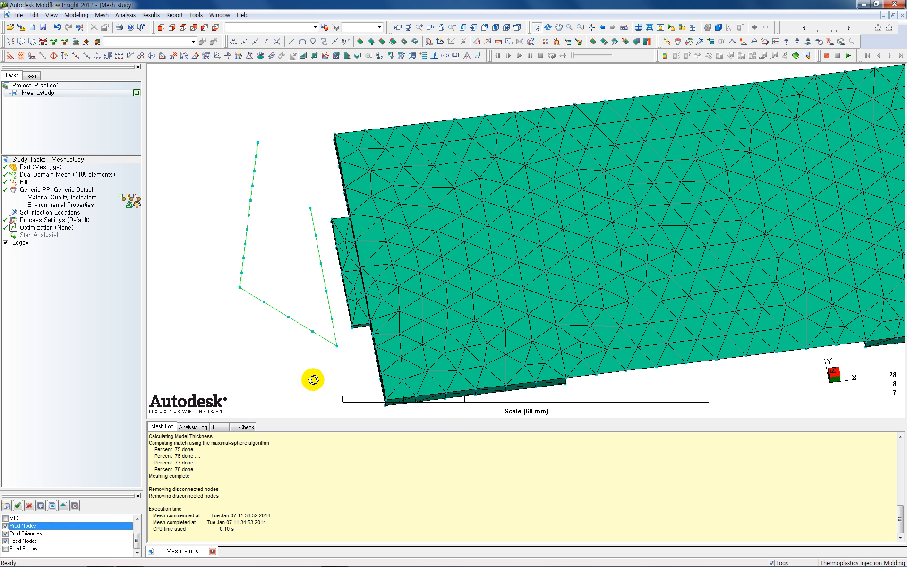
Step: Start creating beams and assign them a new Connector property with its default settings
left_click_drag(313, 379, 374, 359)
scroll(328, 330, "up", 2)
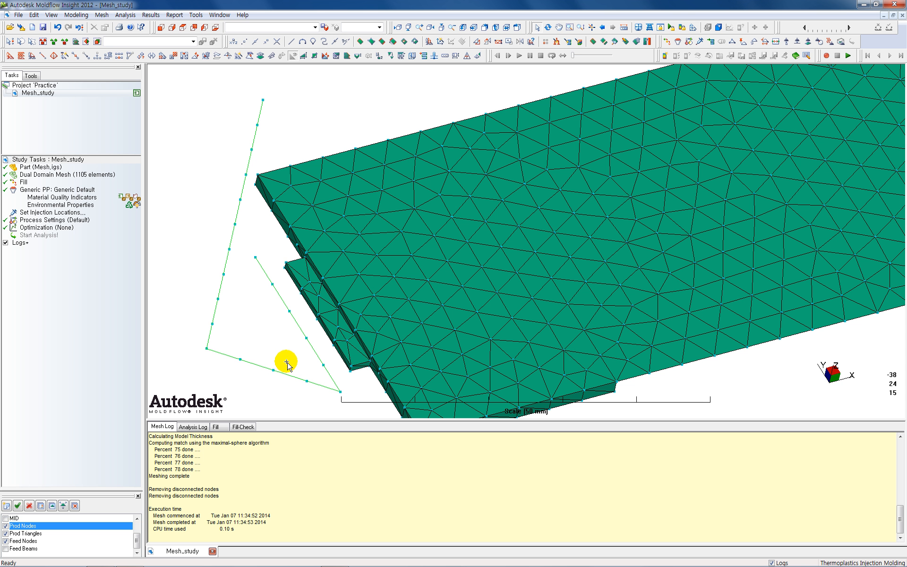
left_click(43, 57)
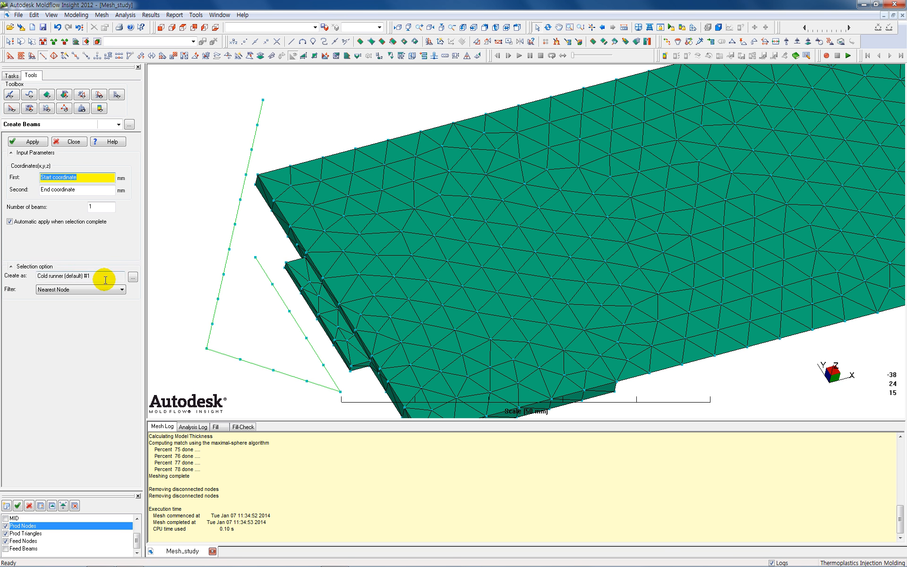
left_click(133, 277)
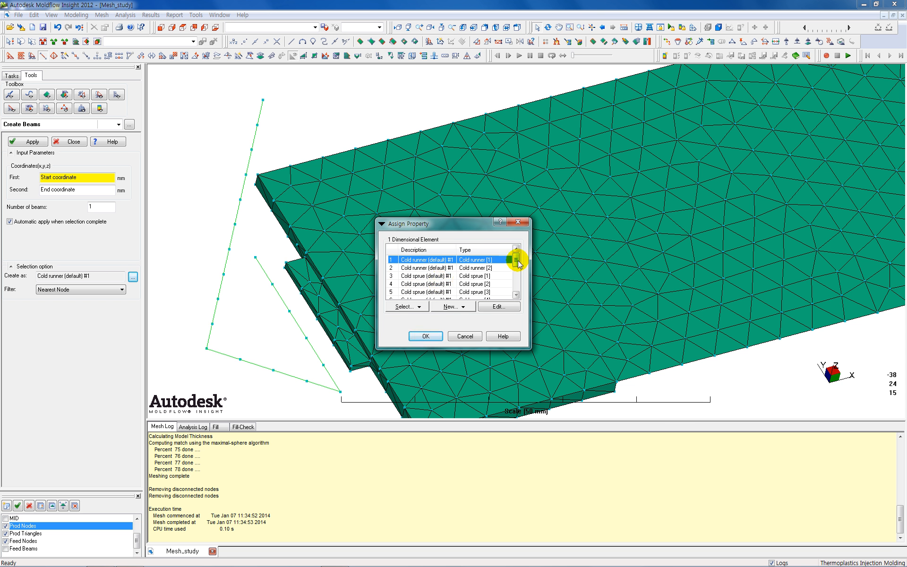
left_click_drag(516, 260, 518, 291)
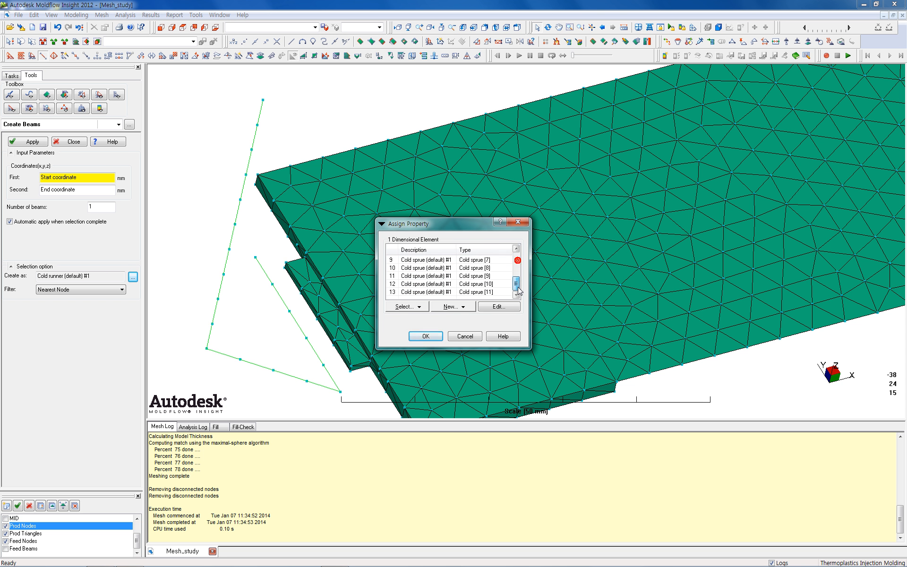
left_click(453, 306)
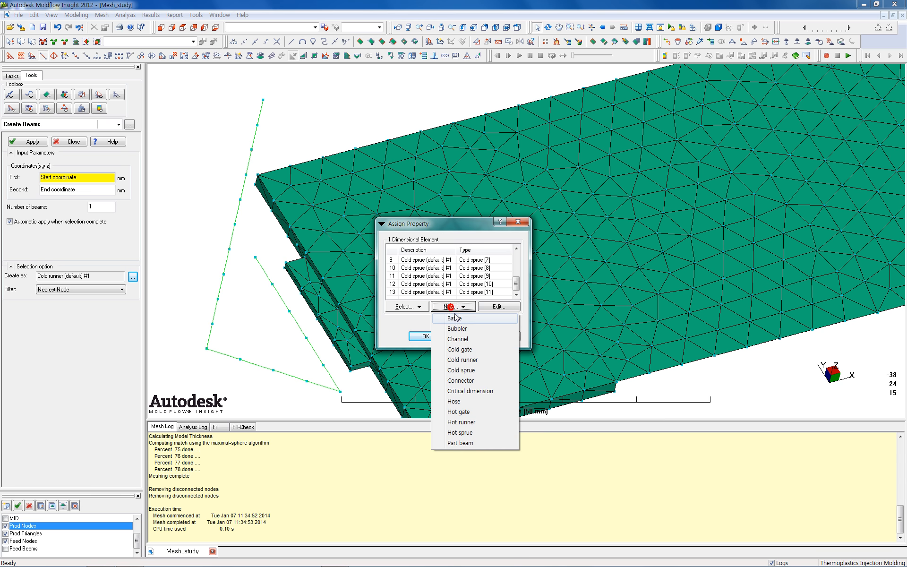
left_click(461, 381)
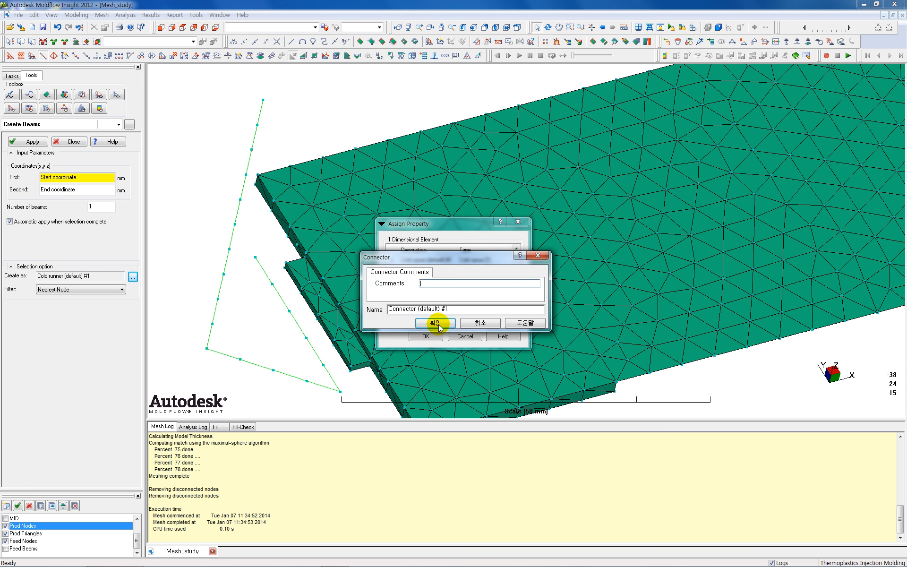
left_click(437, 323)
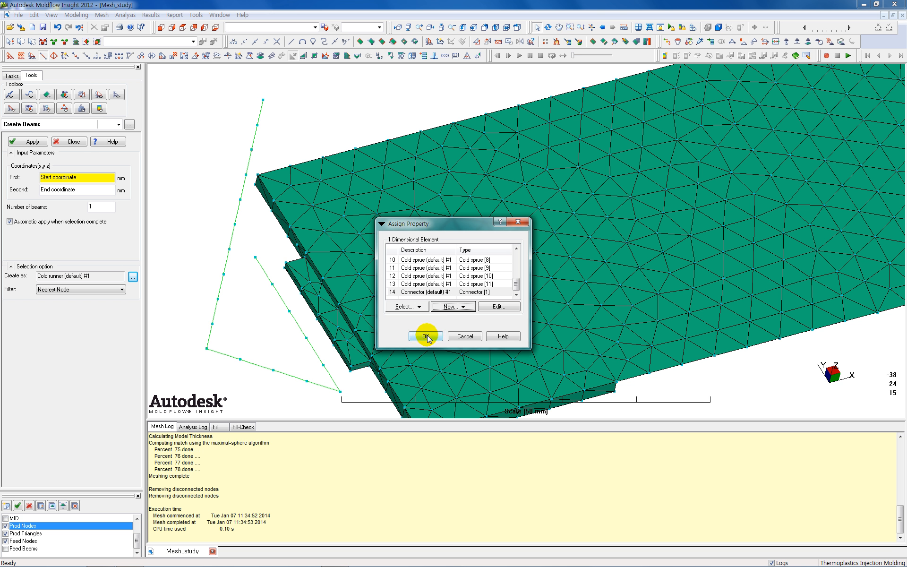
left_click(426, 336)
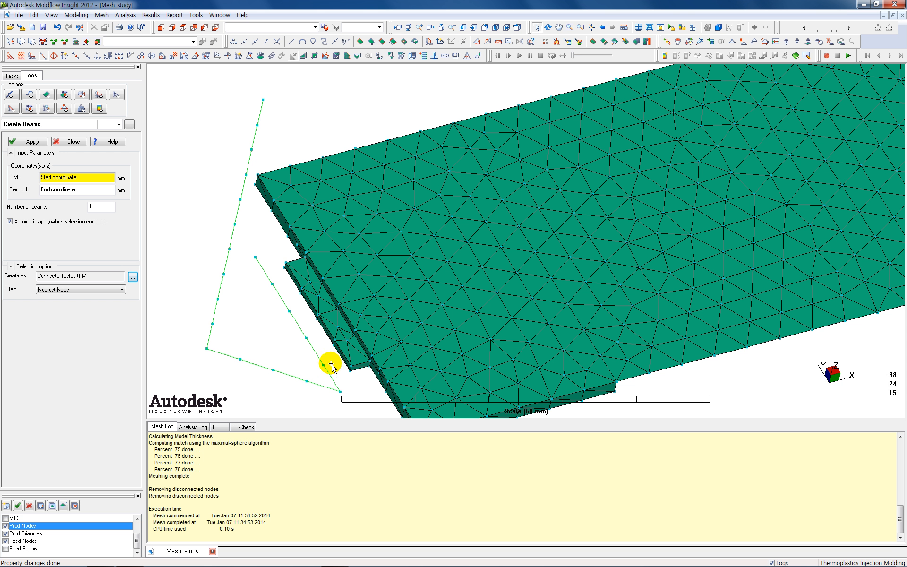
Step: Create two connector beams from the tab's lower corner nodes at 17 -10 0 and 17 -10 1 to the nearest runner node
left_click(354, 366)
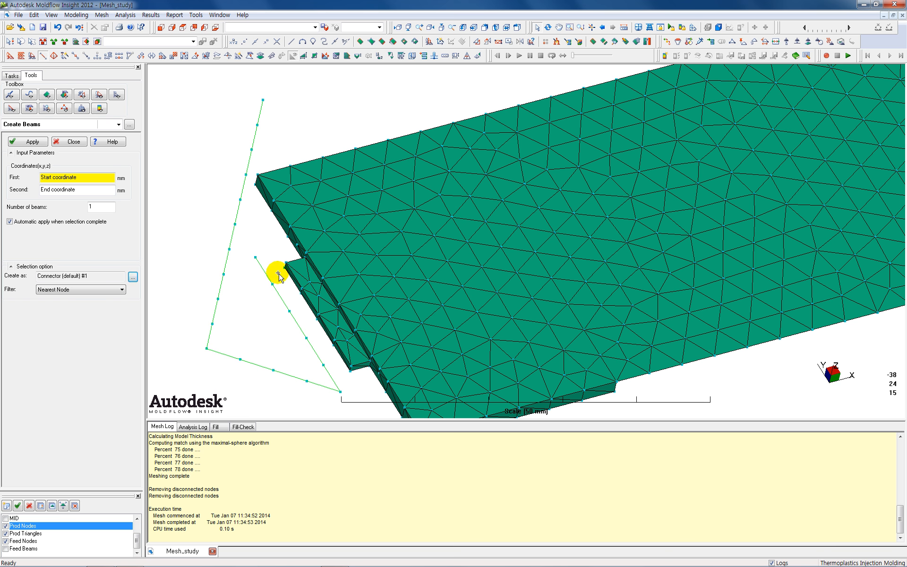
scroll(326, 288, "up", 2)
scroll(328, 293, "down", 3)
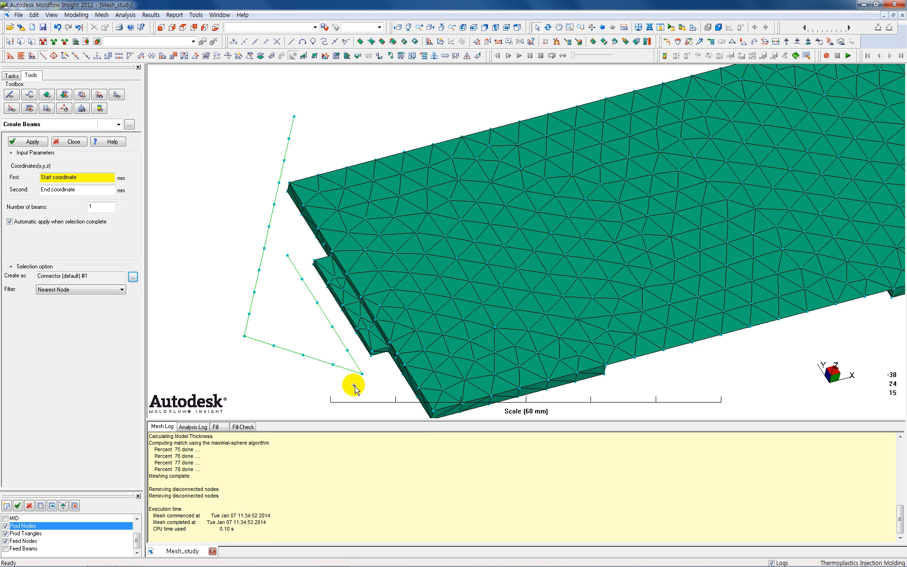
scroll(336, 385, "up", 2)
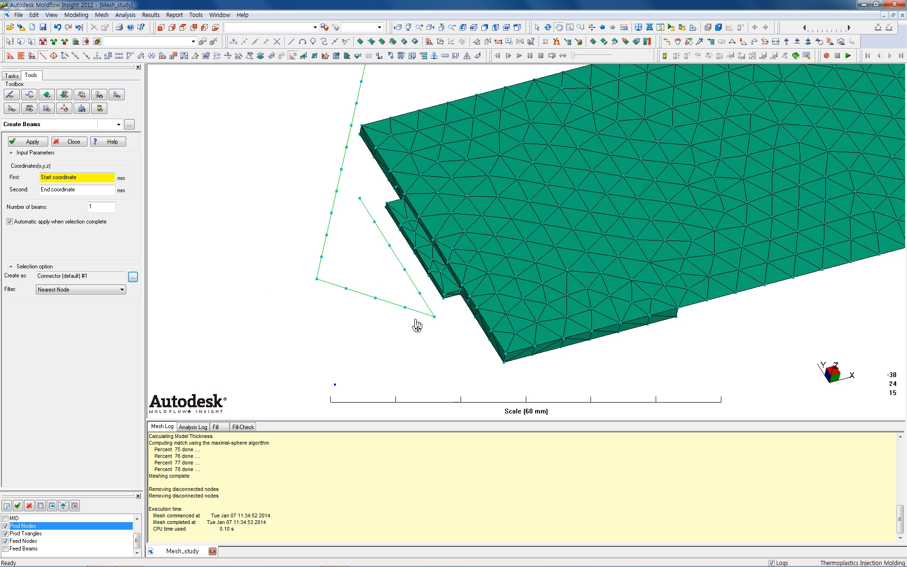
scroll(404, 334, "up", 1)
middle_click_drag(396, 352, 481, 296, "shift")
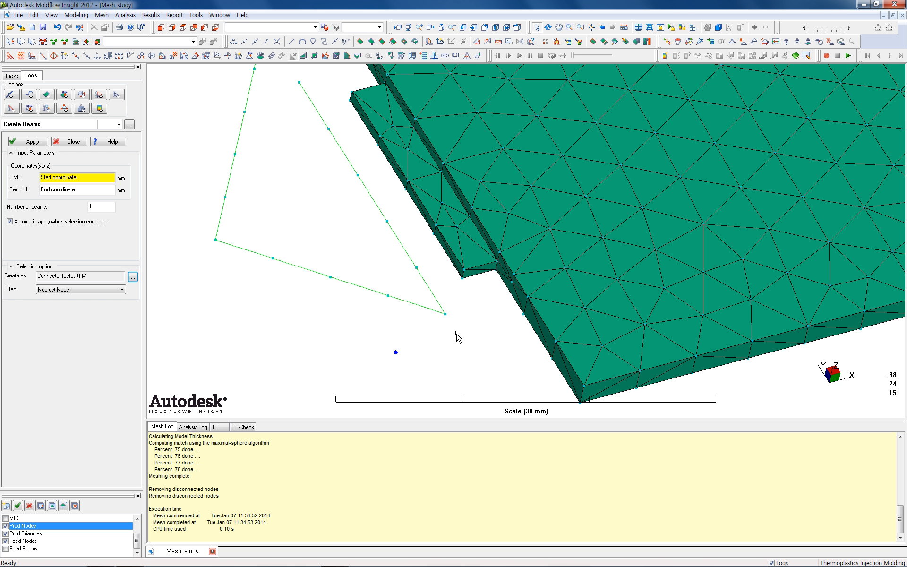
middle_click_drag(455, 332, 480, 314)
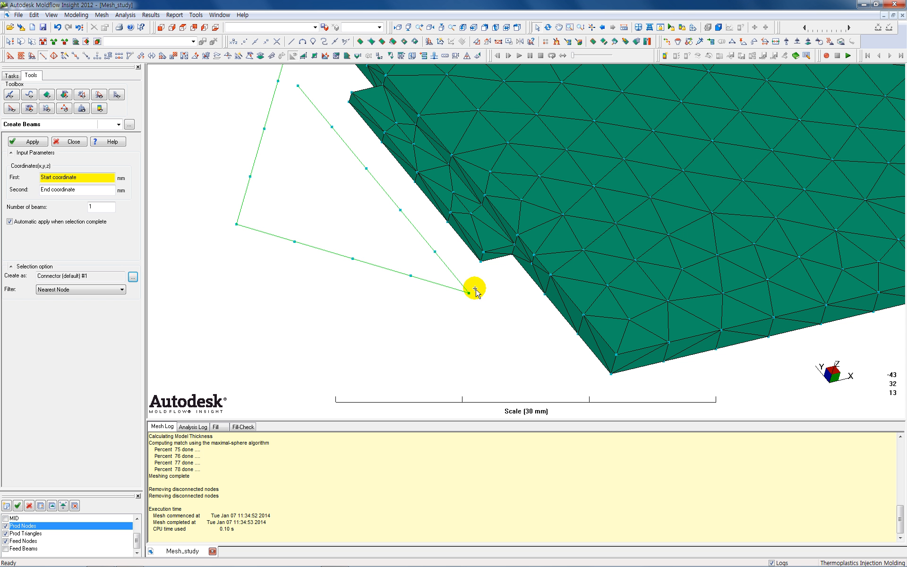
left_click(480, 262)
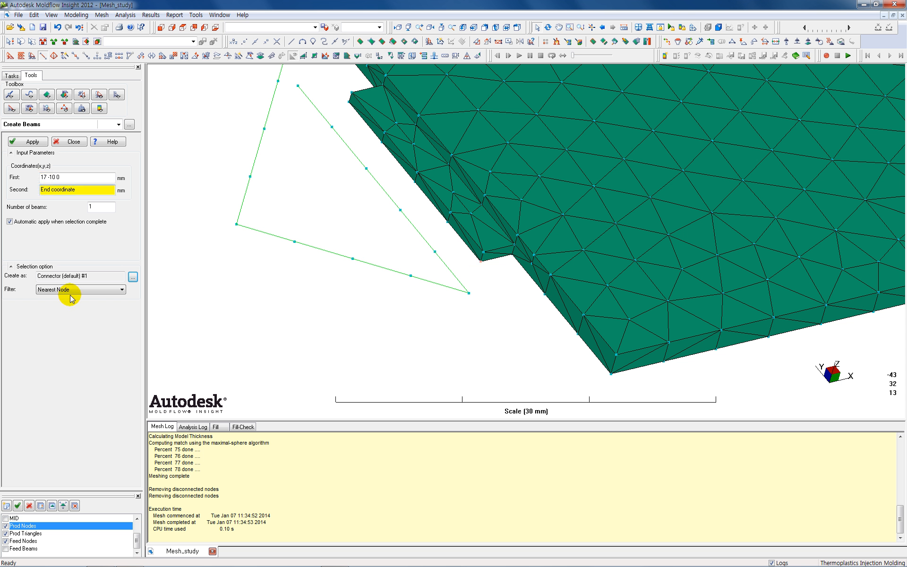
left_click(435, 251)
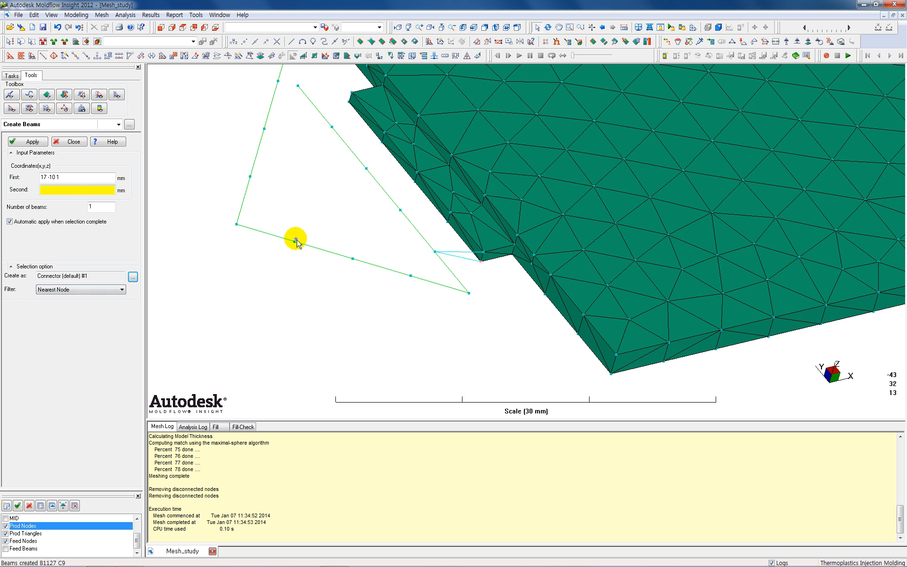
Step: Connect the tab's edge node pairs at 17 -5 and 17 0 (Z 0 and 1) to their facing runner nodes with connector beams
left_click(65, 177)
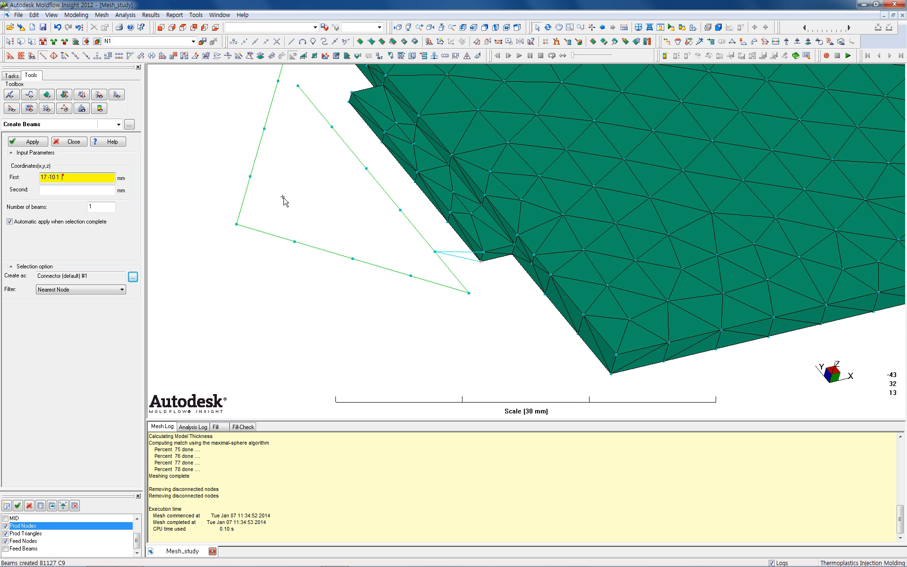
left_click(448, 222)
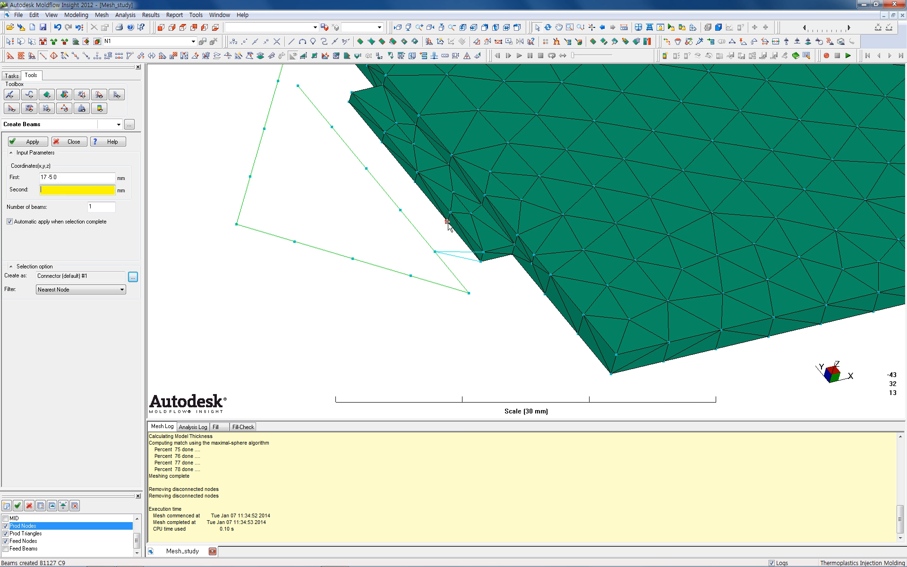
left_click(401, 209)
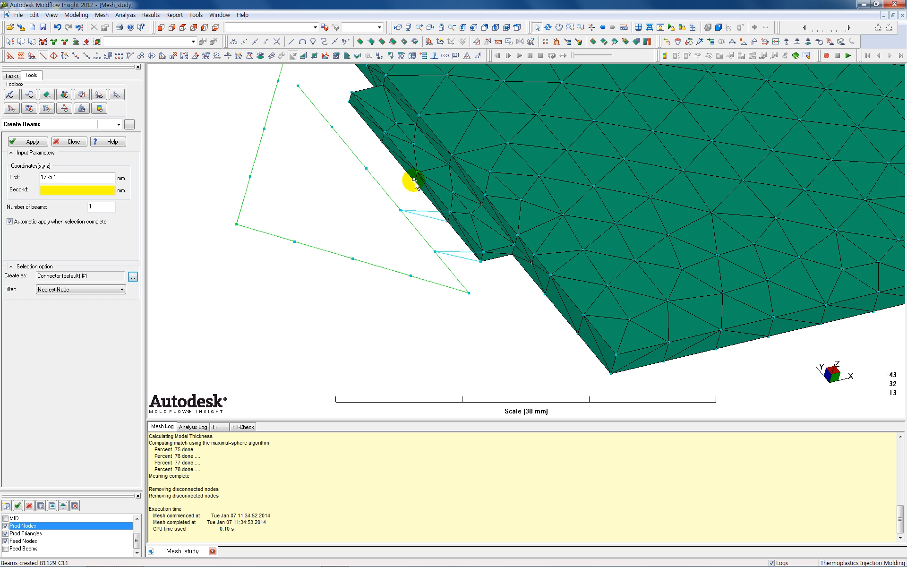
left_click(61, 177)
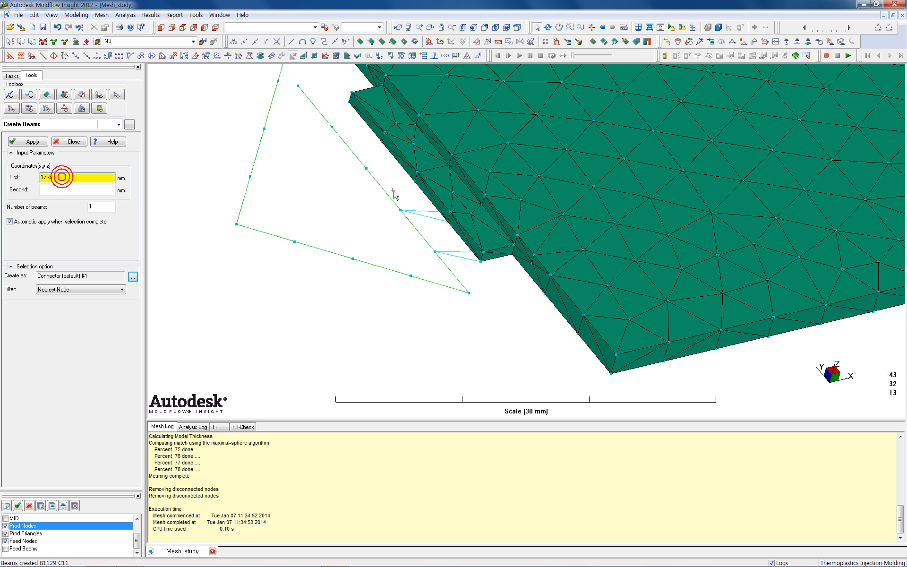
left_click(415, 181)
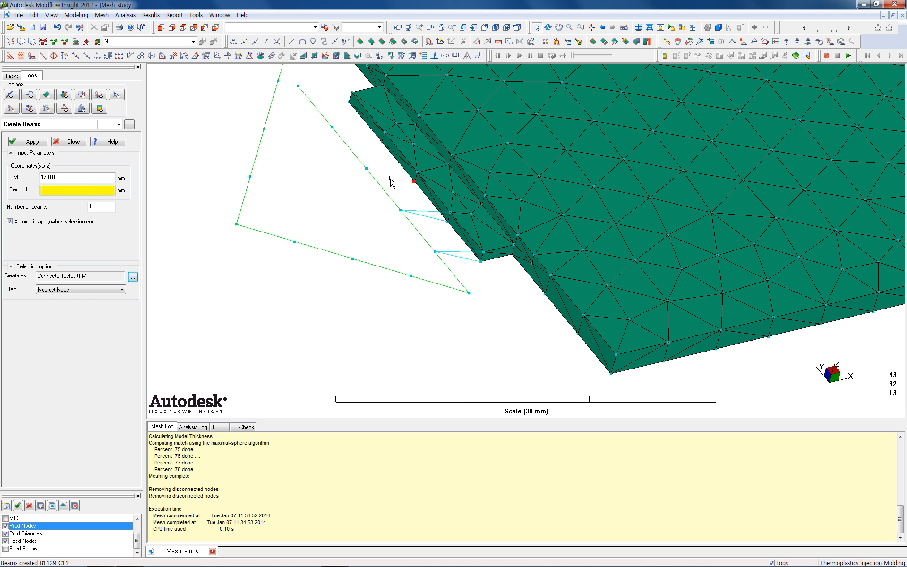
left_click(366, 168)
left_click(419, 174)
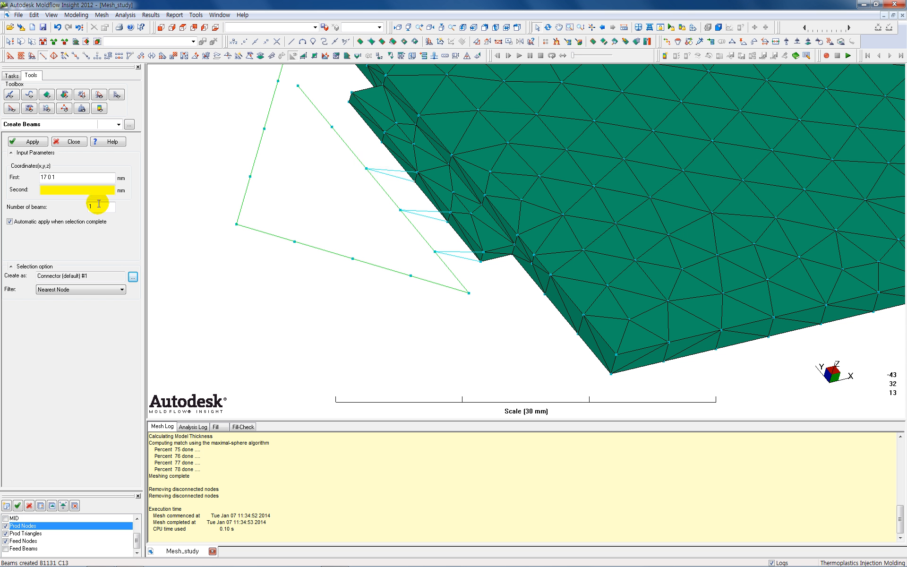
Step: Connect the tab's edge node pairs at 17 5 and 17 10 to their facing runner nodes with connector beams, and finish beam creation
left_click(61, 178)
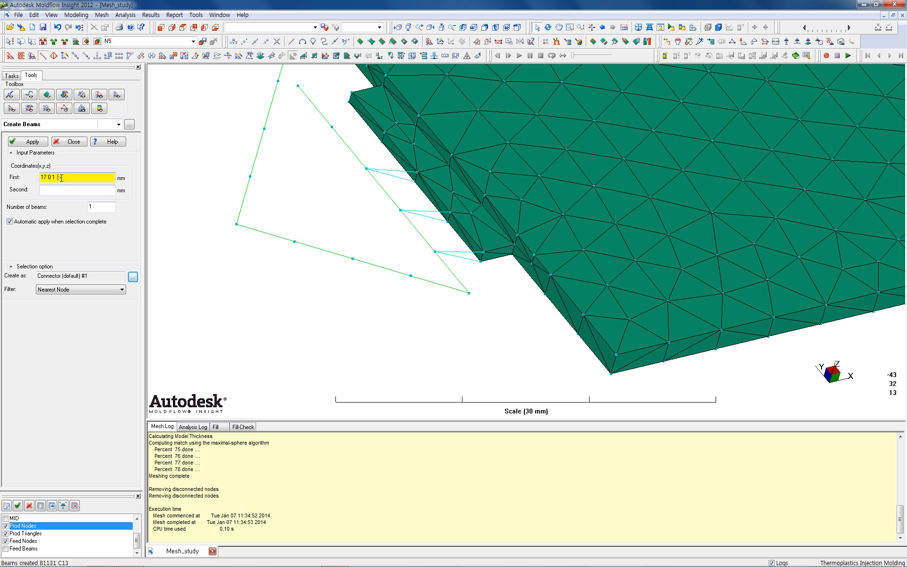
left_click(382, 143)
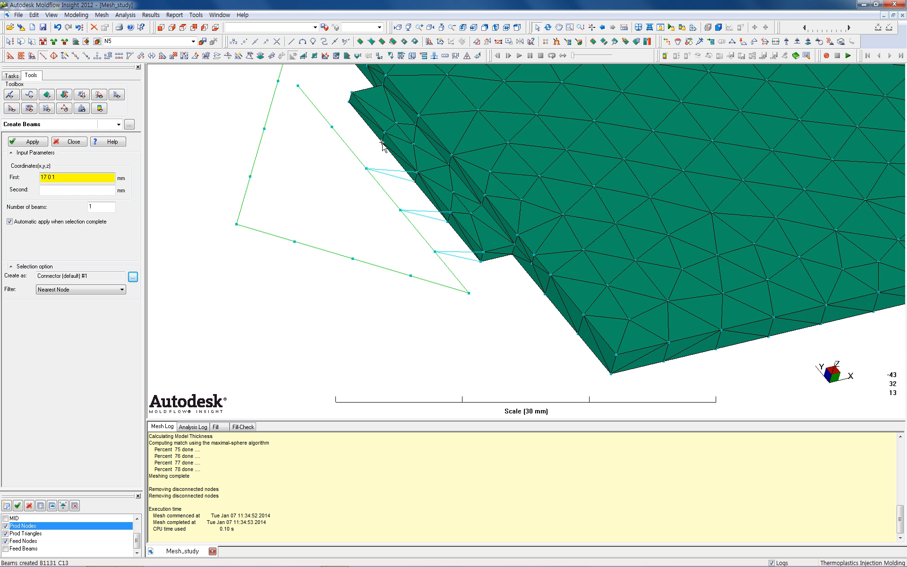
left_click(333, 128)
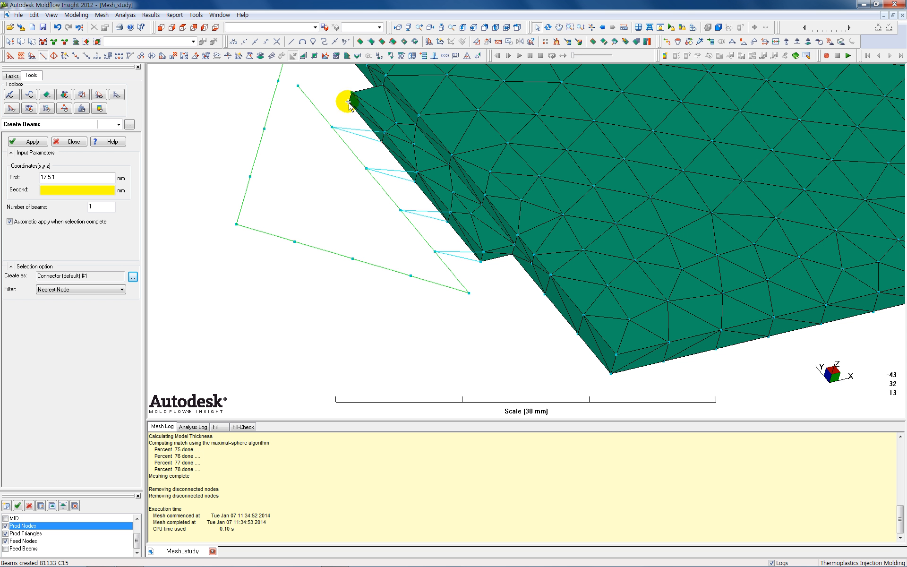
left_click(67, 176)
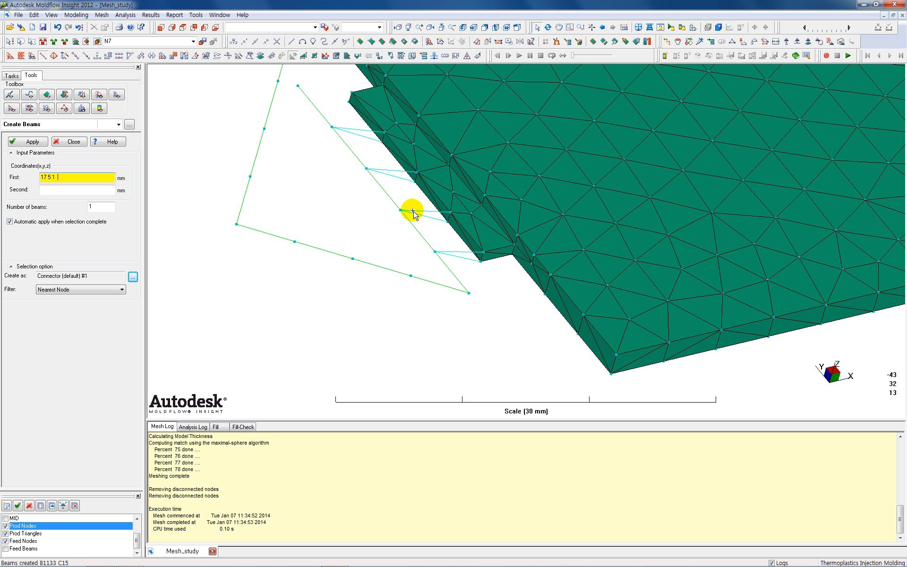
left_click(349, 102)
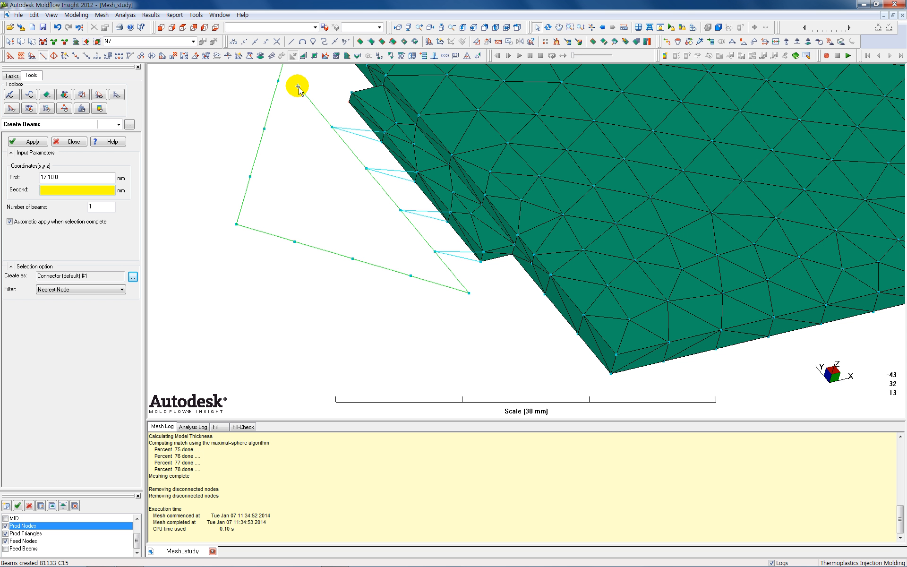
left_click(298, 86)
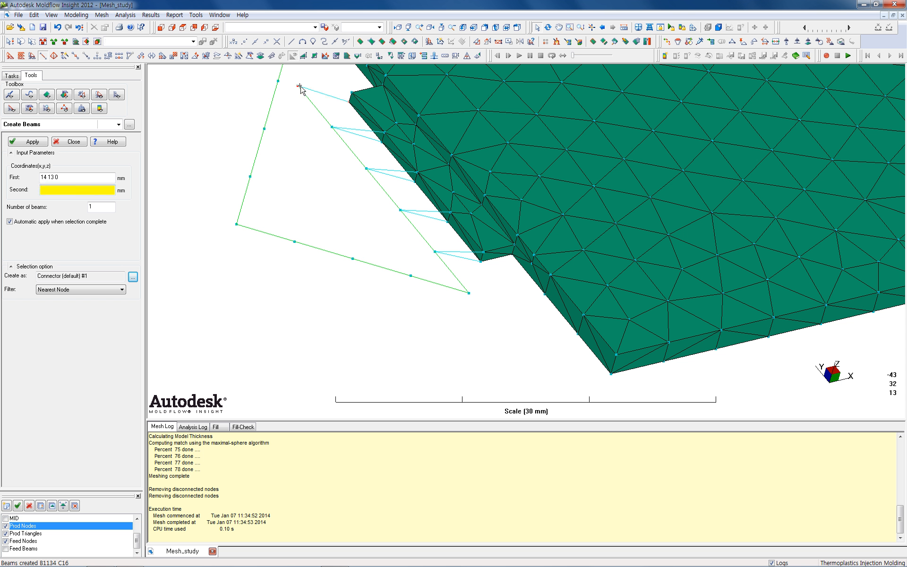
left_click(351, 93)
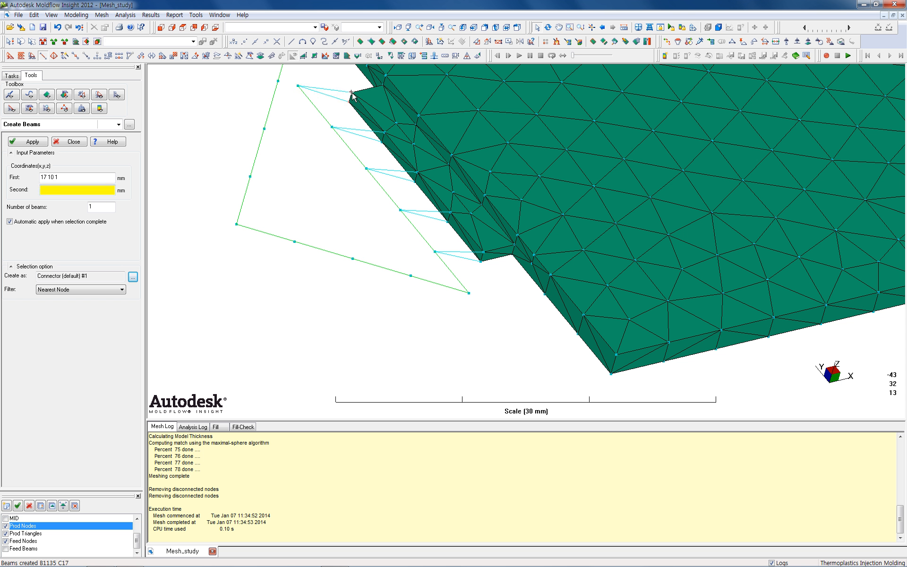
left_click(74, 142)
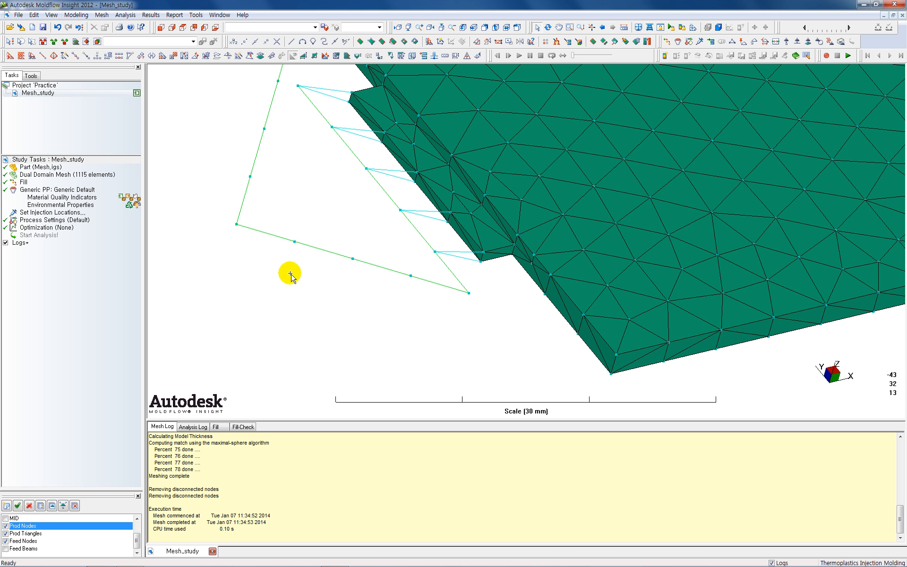
Step: Hide the Prod Nodes, Feed Nodes and Feed layers, leaving the part mesh and connector beams displayed
scroll(271, 268, "down", 10)
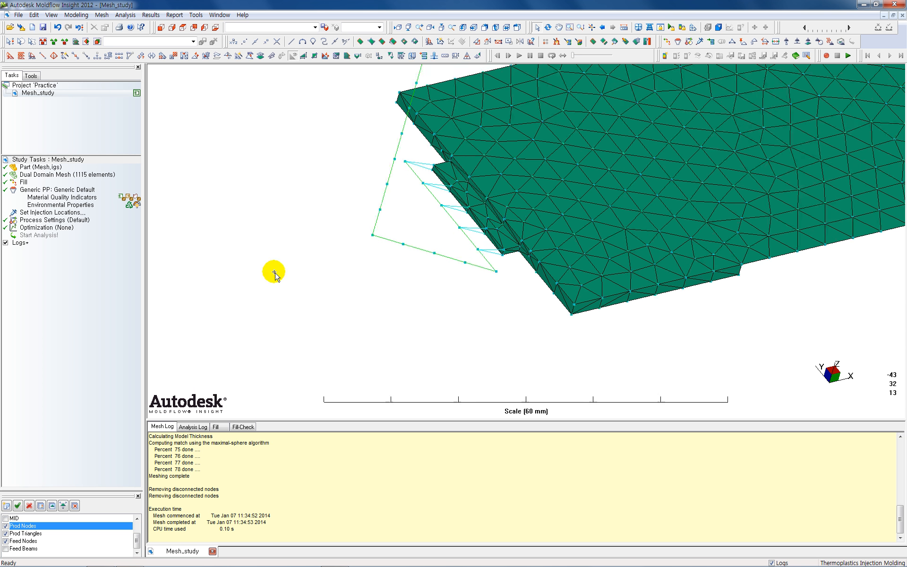
middle_click_drag(362, 269, 271, 288)
right_click_drag(310, 283, 274, 278)
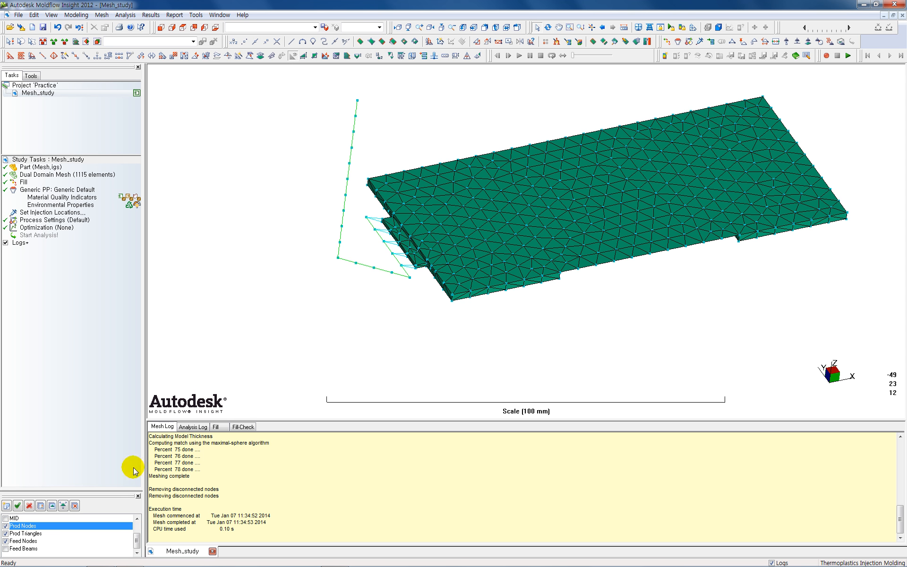
left_click(5, 526)
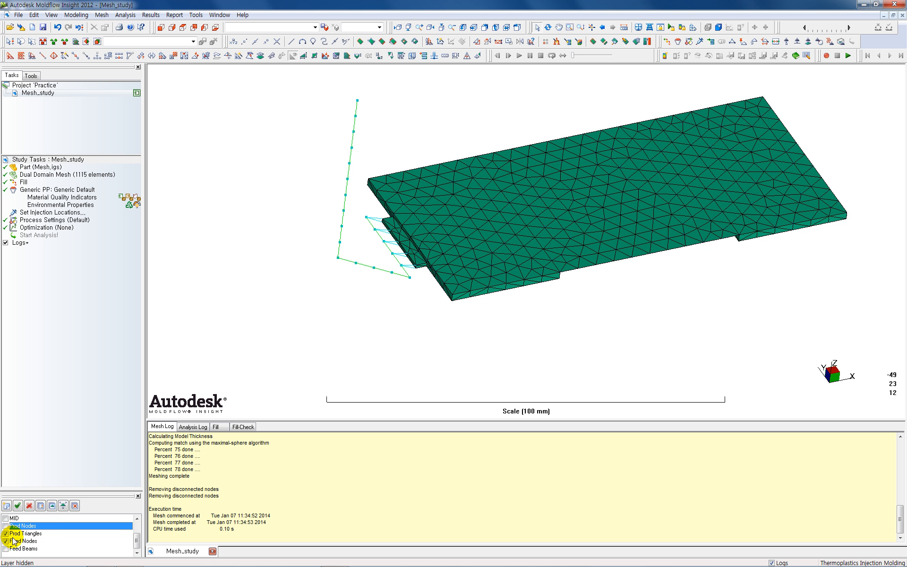
left_click(5, 541)
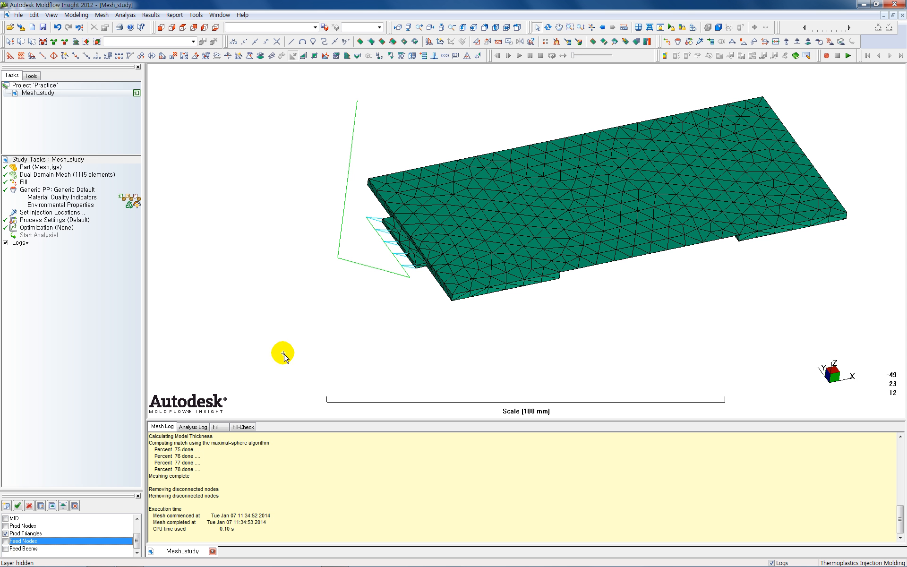
left_click_drag(136, 543, 136, 530)
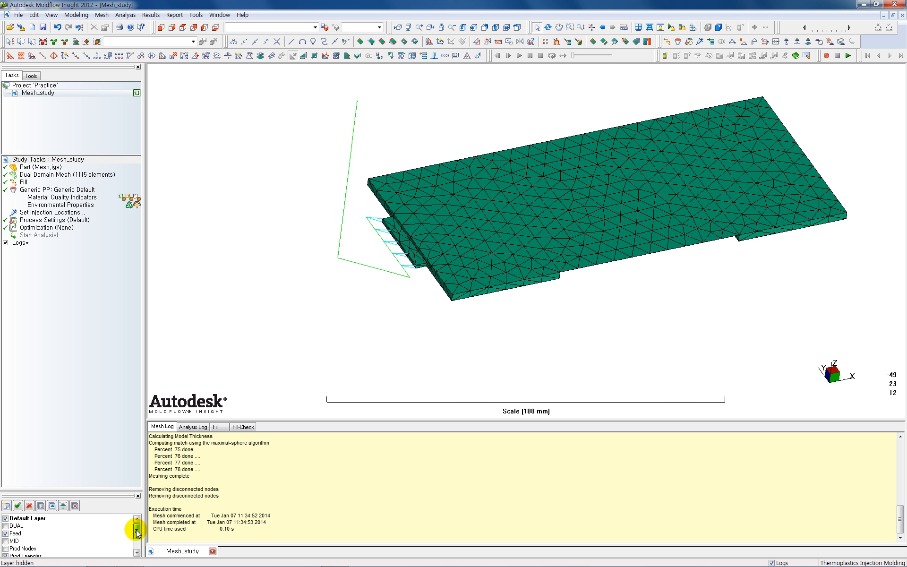
left_click(5, 533)
mouse_move(378, 296)
middle_mouse_down()
mouse_move(357, 298)
mouse_move(354, 348)
mouse_move(391, 284)
middle_mouse_up()
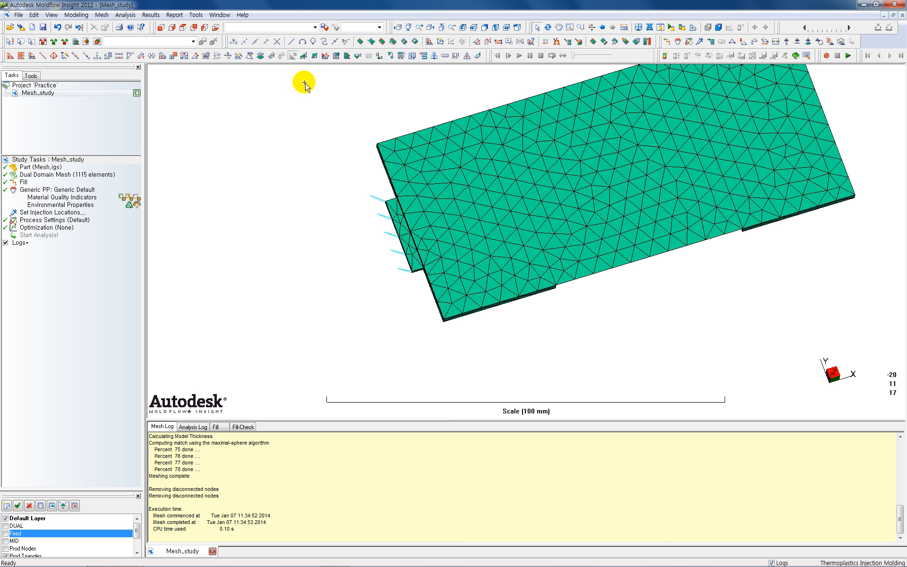
Step: Select all the connector beams beside the edge tab and assign them to the Feed layer
left_click(161, 27)
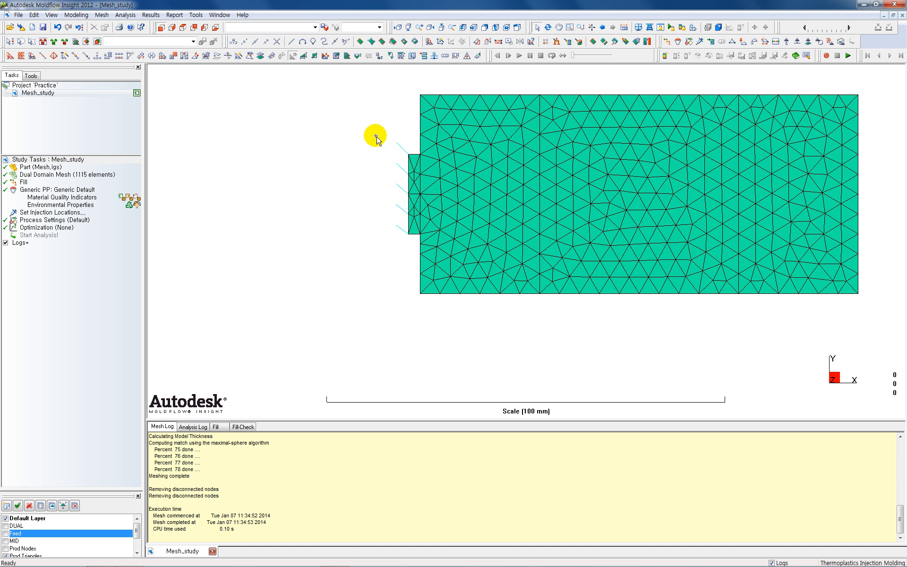
left_click_drag(376, 136, 390, 256)
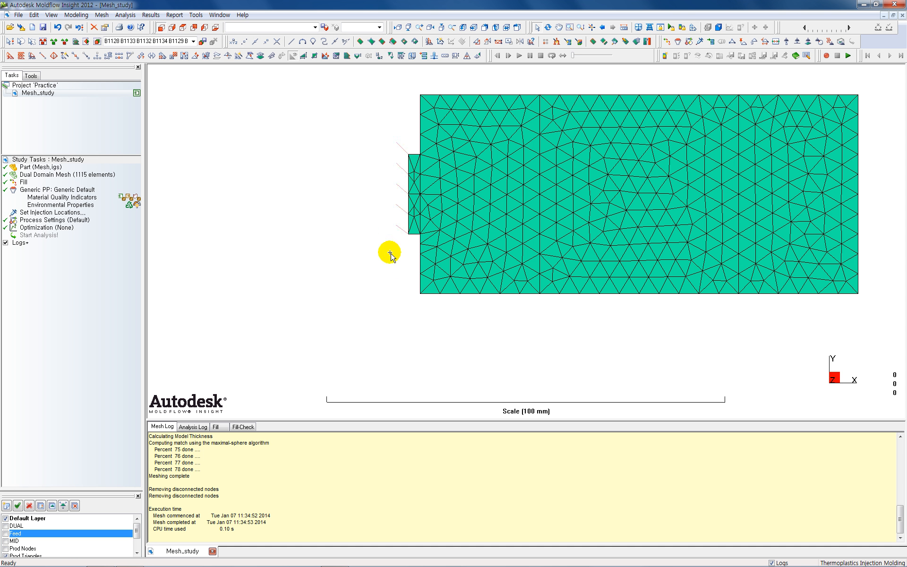
left_click(53, 506)
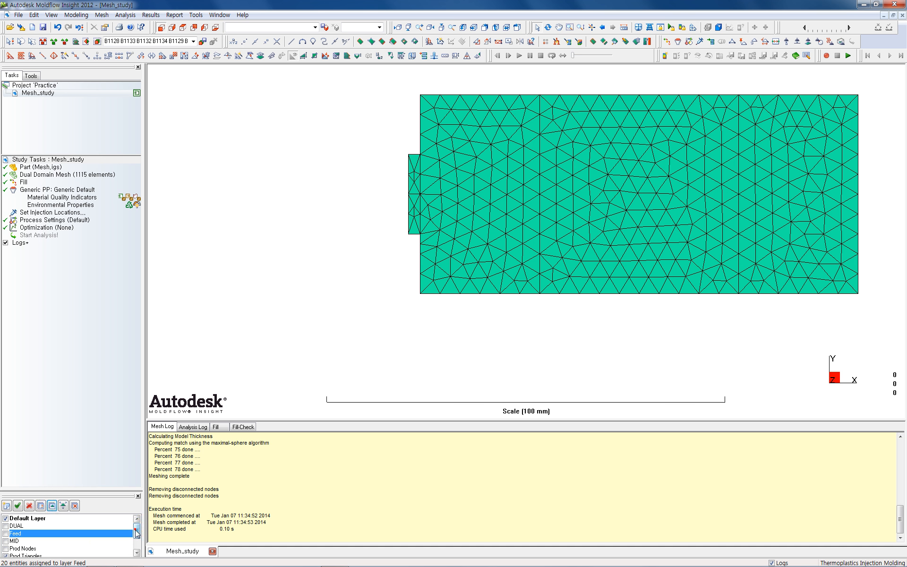
Step: Show the Feed Beams and Feed Nodes layers together with the part mesh
left_click_drag(135, 530, 136, 541)
left_click(5, 549)
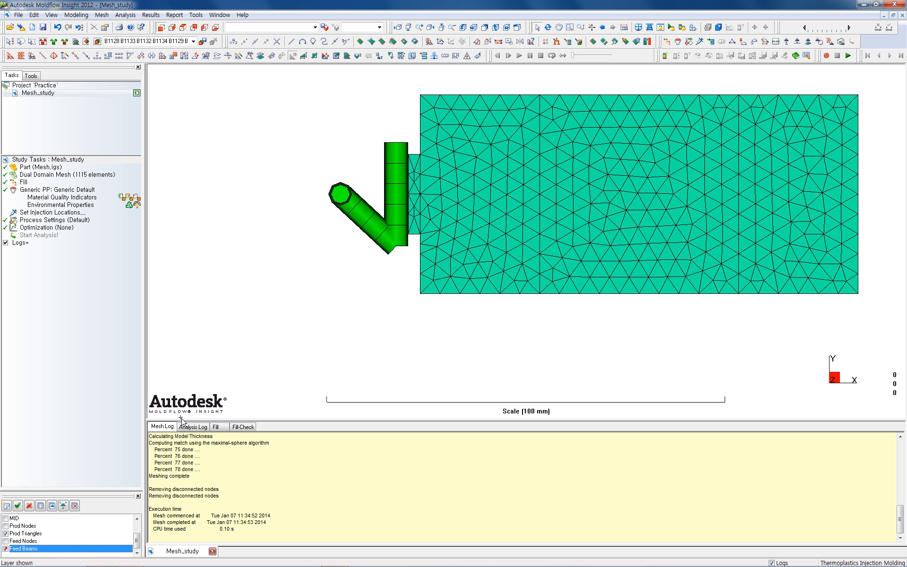
middle_click_drag(304, 360, 331, 280)
middle_click_drag(280, 259, 315, 302, "shift")
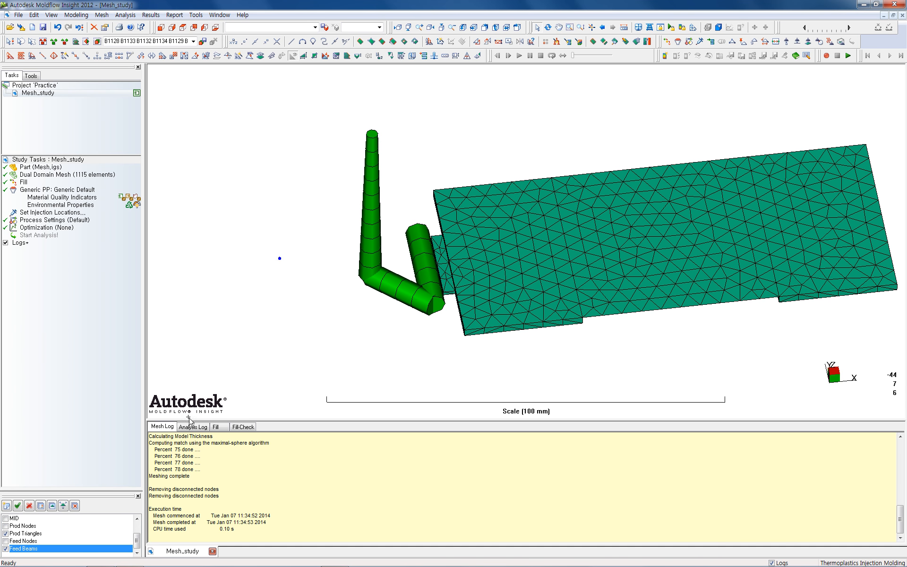
left_click(5, 541)
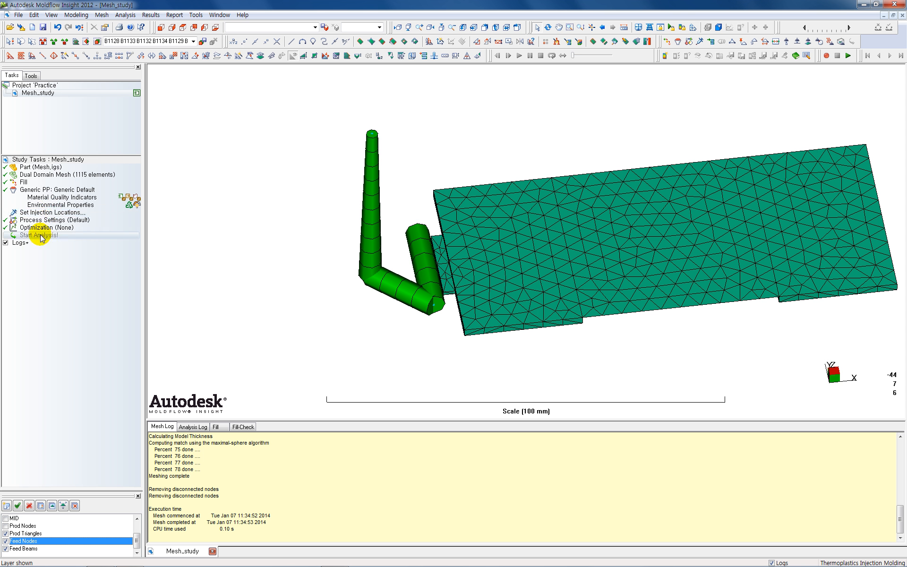
Step: Set an injection location on the top node of the sprue and finish setting injection locations
left_click(36, 213)
double_click(36, 213)
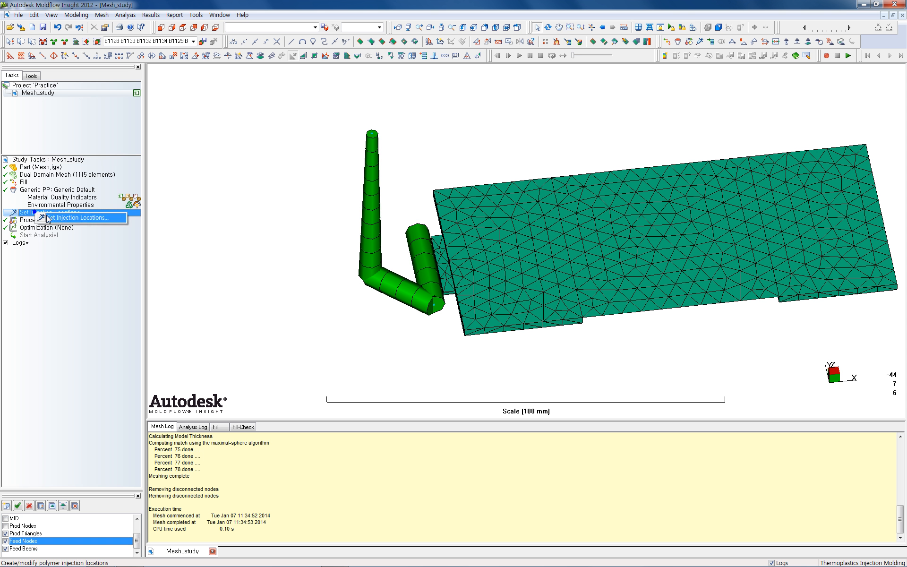
left_click(373, 133)
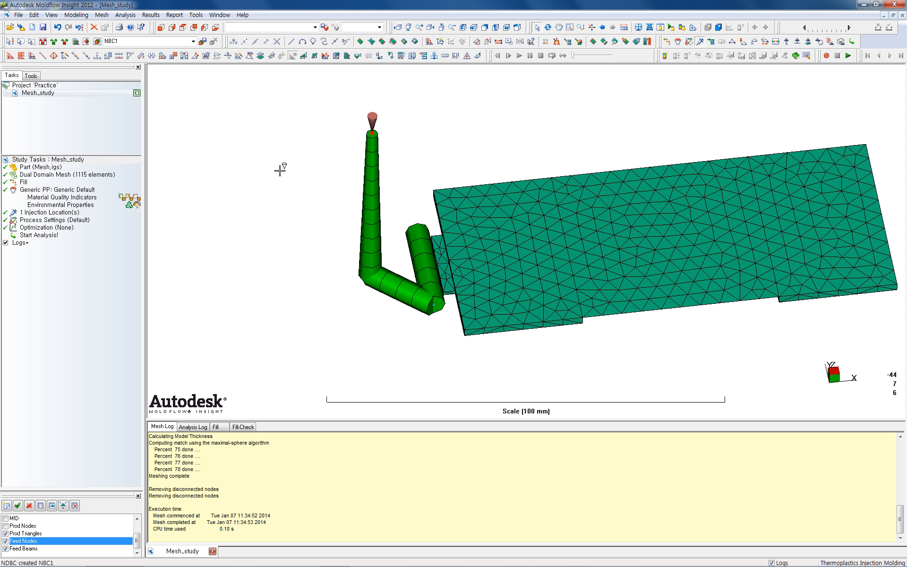
left_click(253, 201)
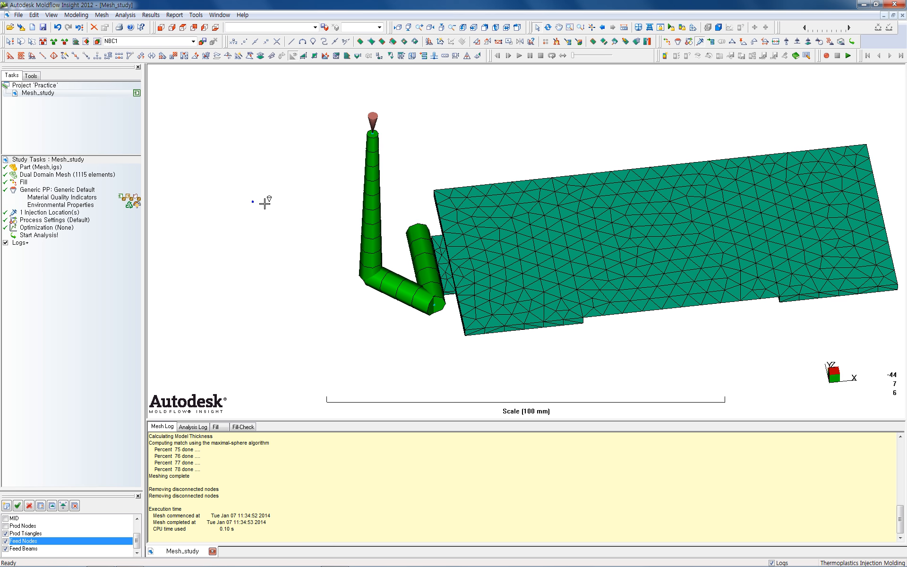
right_click(267, 206)
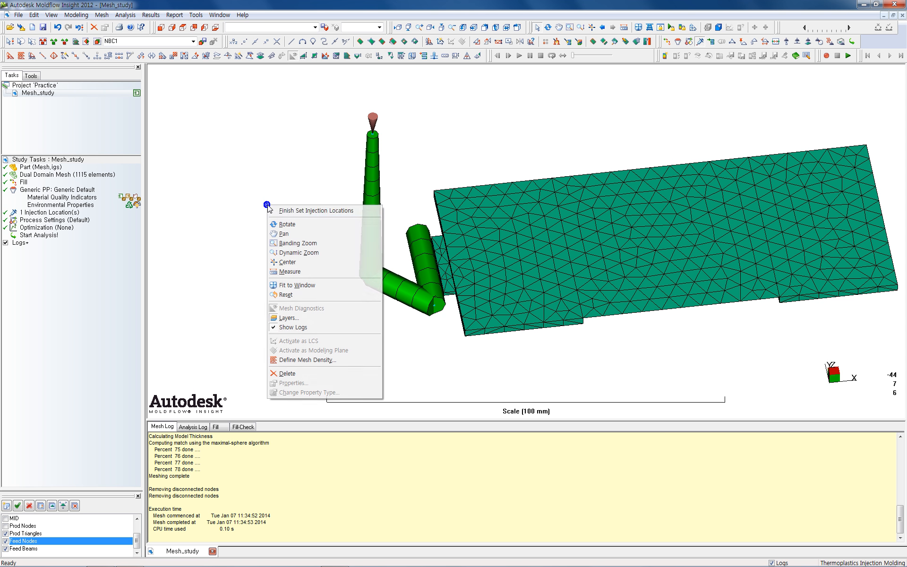
left_click(292, 208)
left_click(265, 318)
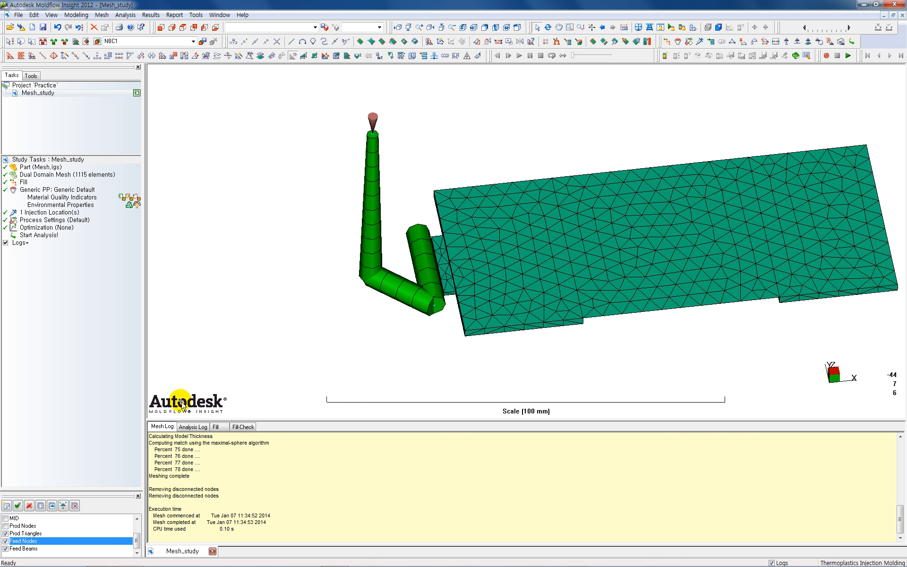
Step: Hide the Feed Nodes layer and run the Fill analysis with the analysis-only option through to completion
left_click_drag(249, 367, 289, 322)
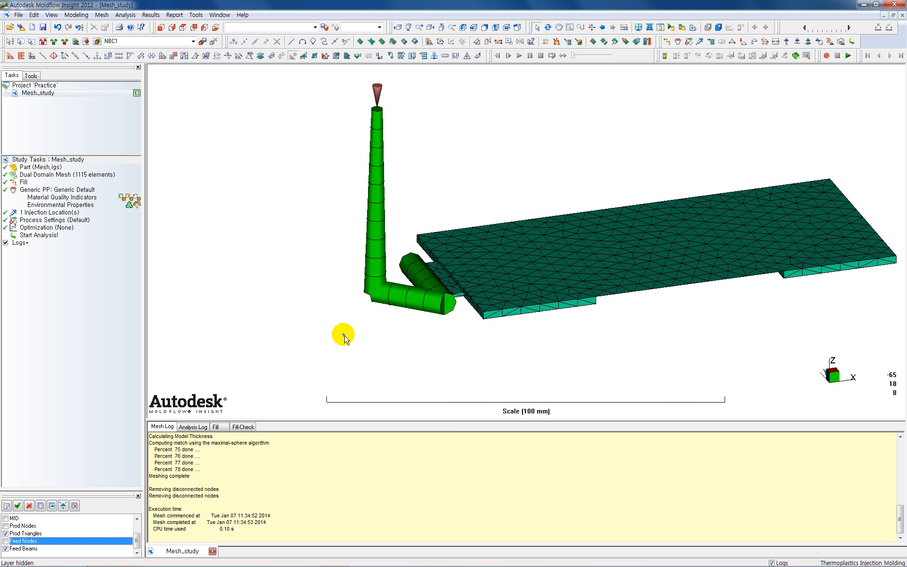
middle_click_drag(345, 323, 353, 354)
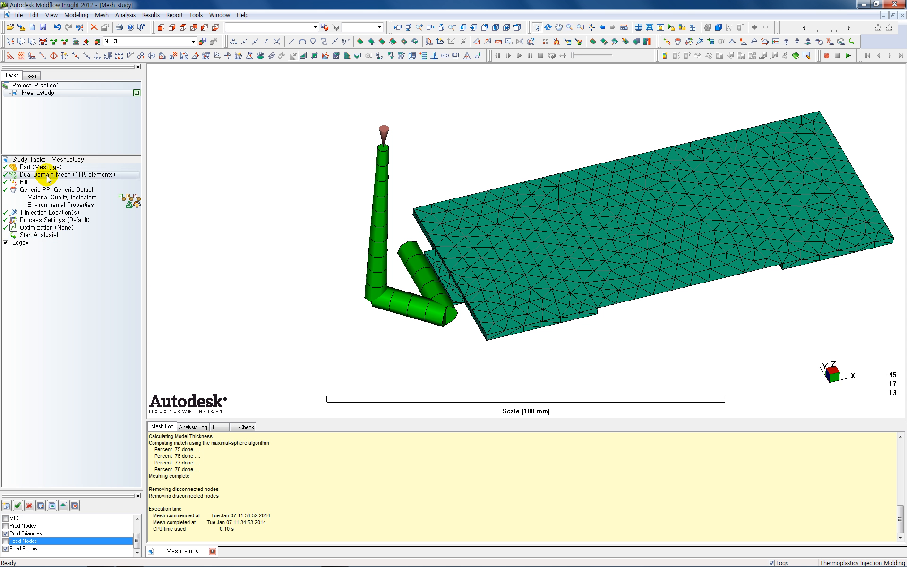
double_click(39, 238)
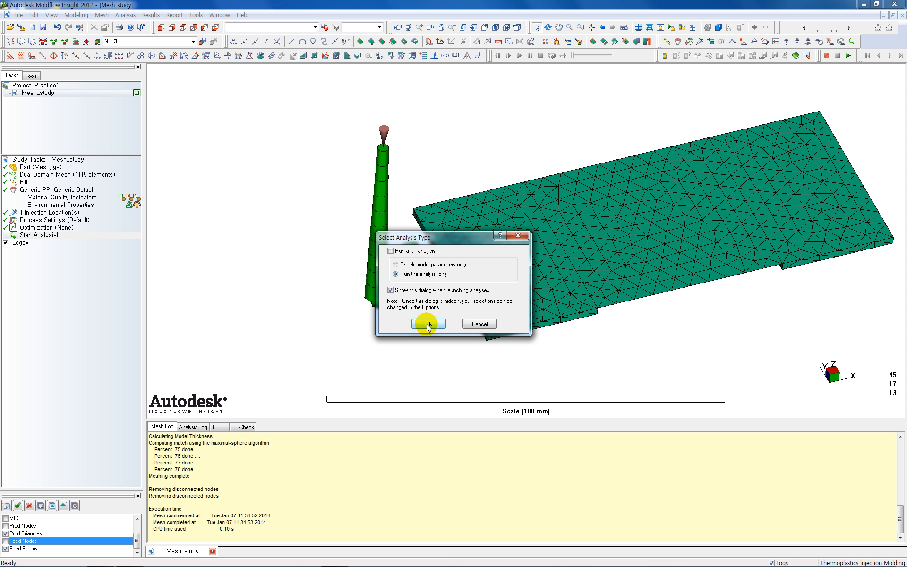
left_click(428, 325)
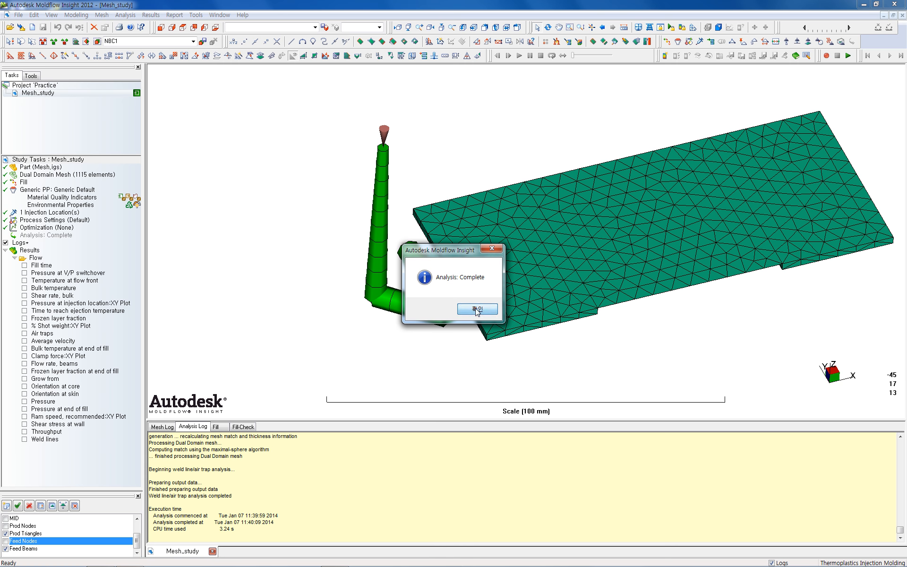
left_click(477, 309)
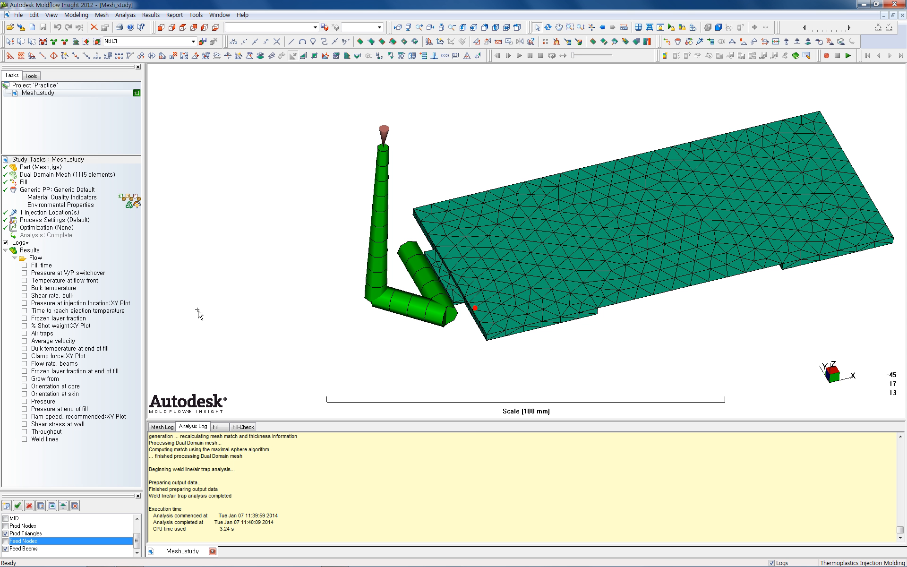
Step: Display the Fill time result on the part and feed system and rewind its animation to the first frame
left_click(24, 266)
middle_click_drag(278, 322, 279, 295)
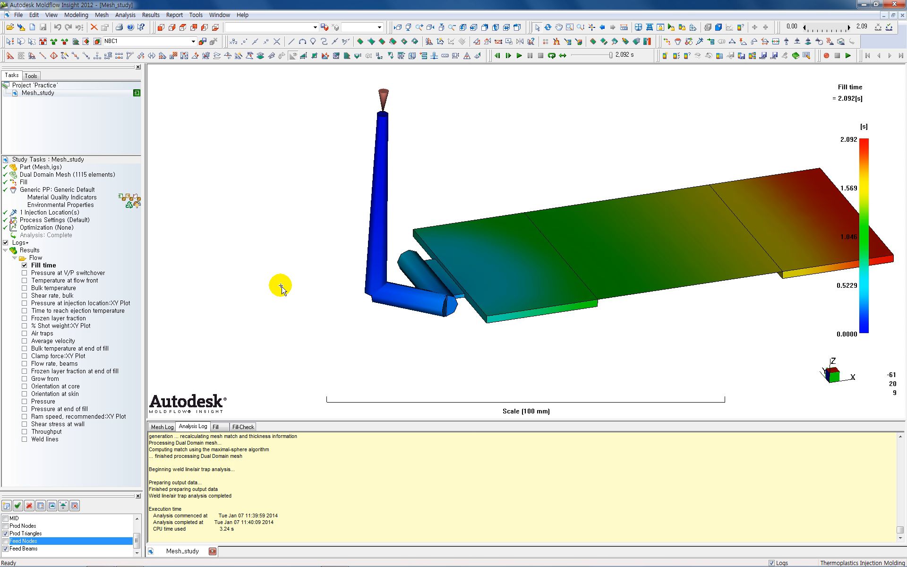
right_click_drag(290, 257, 225, 316)
middle_click_drag(245, 304, 224, 316)
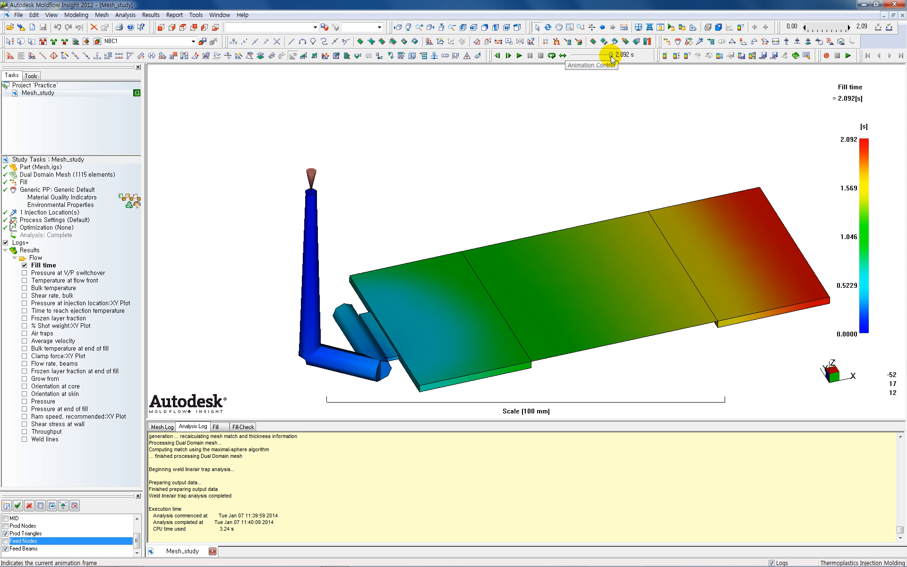
left_click_drag(612, 56, 573, 56)
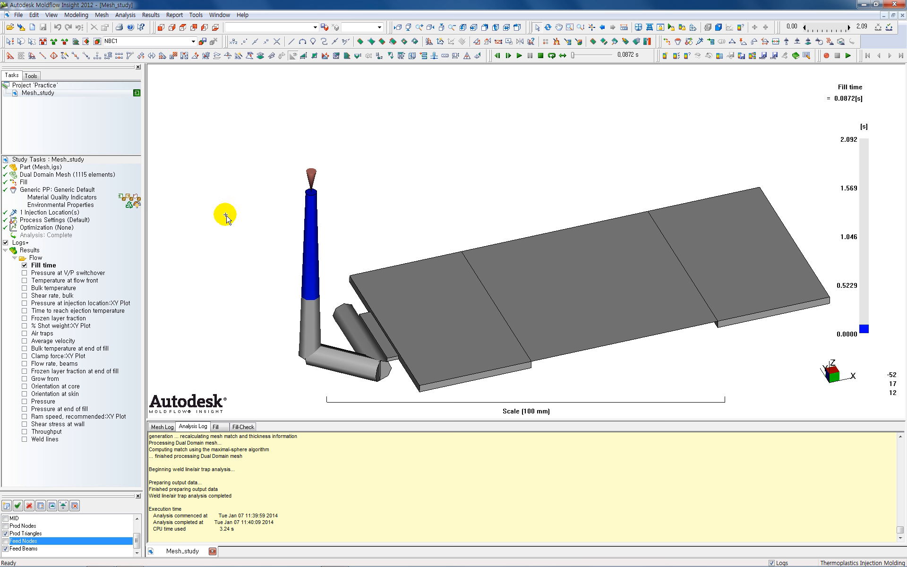
Step: Set the Fill time plot's animation to 100 frames in its plot properties and apply the change
left_click(39, 265)
right_click(39, 266)
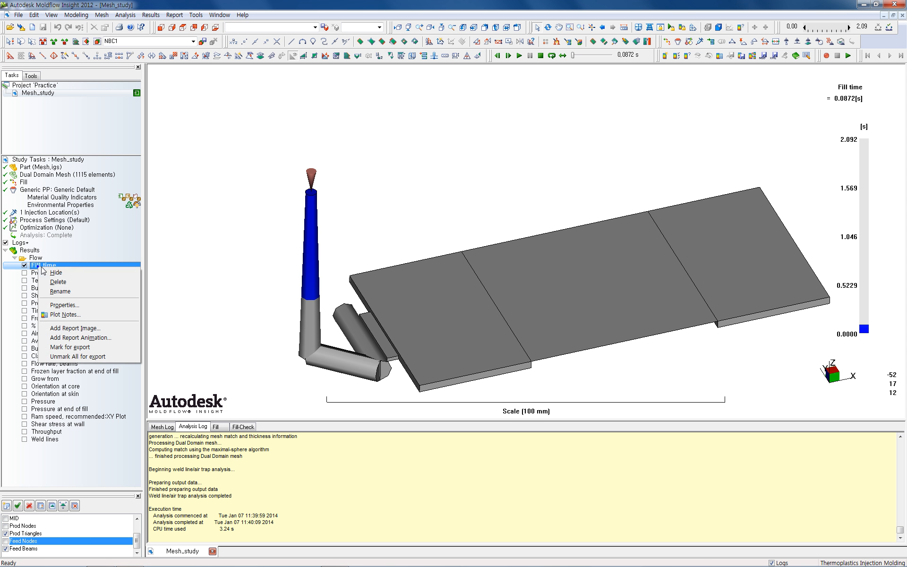
left_click(67, 306)
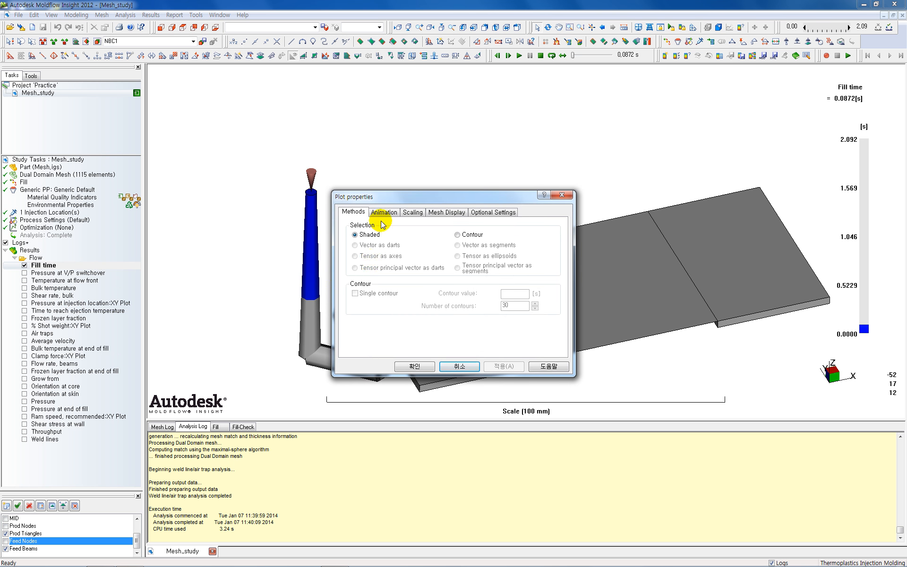
left_click(383, 213)
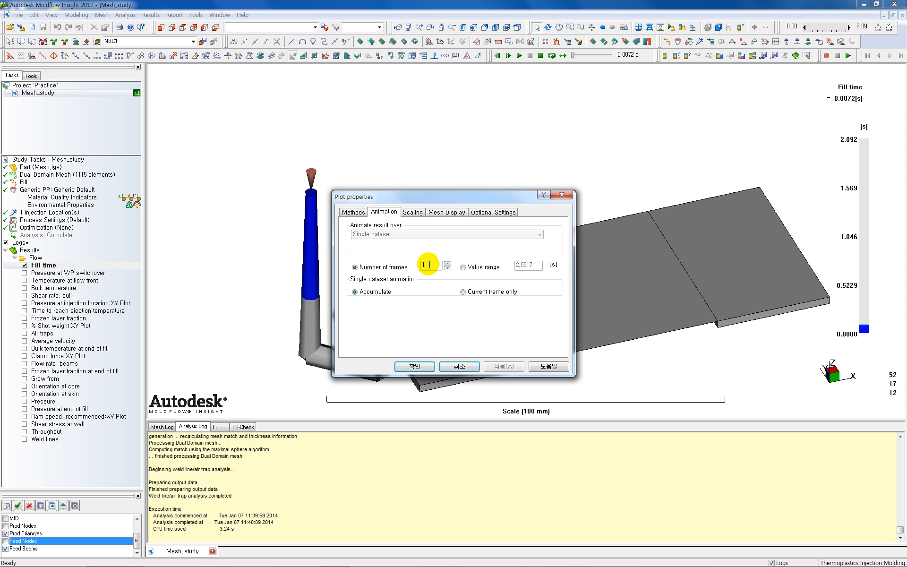
type("00")
left_click(495, 367)
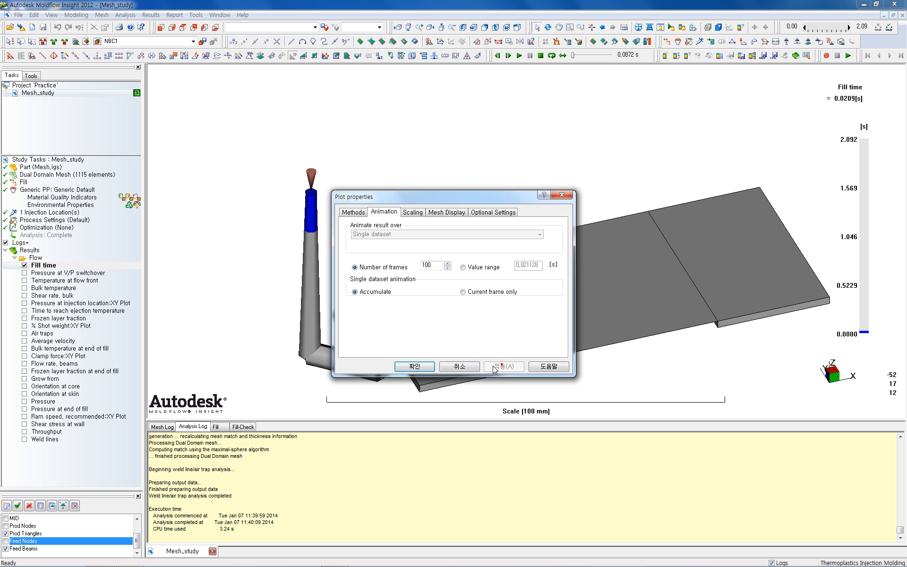
left_click(415, 366)
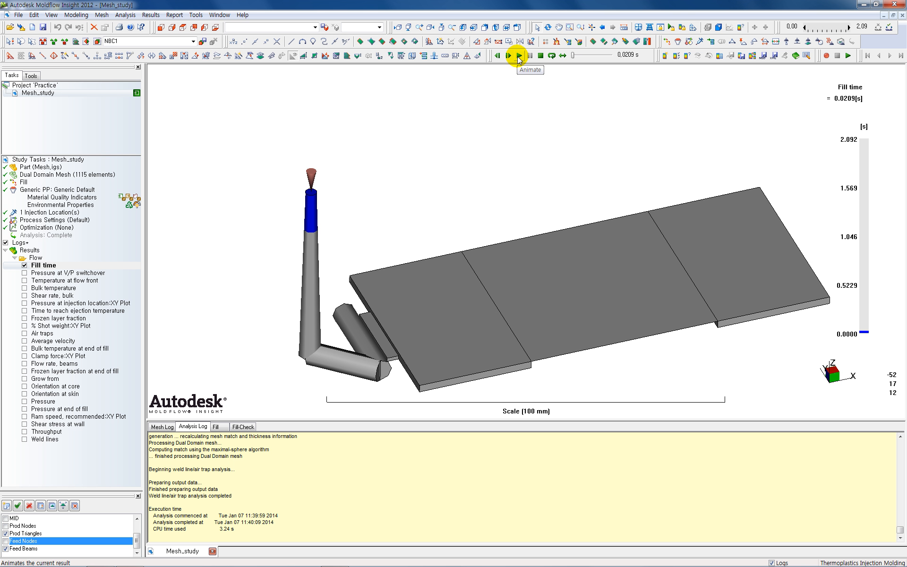
Step: Play the Fill time animation, replay it, pause as melt enters the edge tab, and step back a few frames
left_click(519, 56)
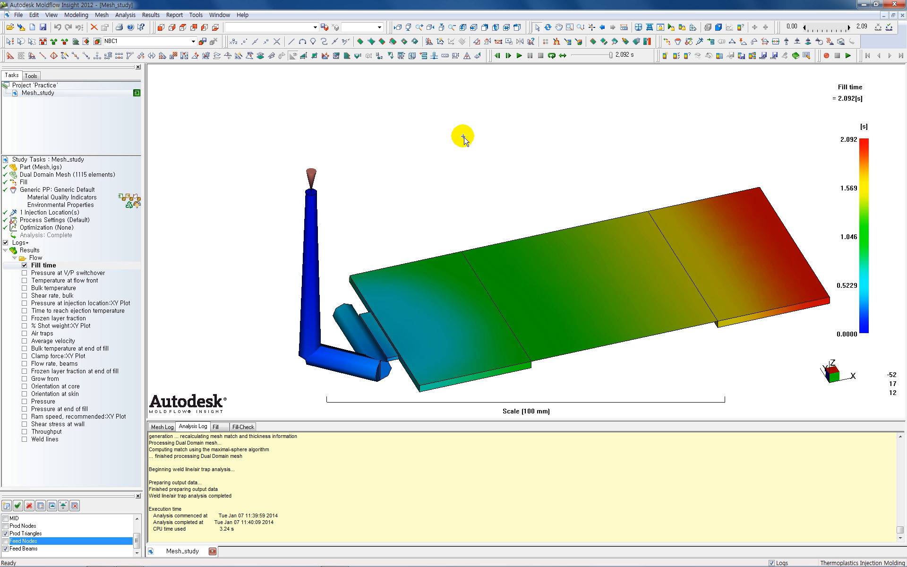
left_click_drag(464, 139, 439, 178)
middle_click_drag(440, 178, 432, 126, "shift")
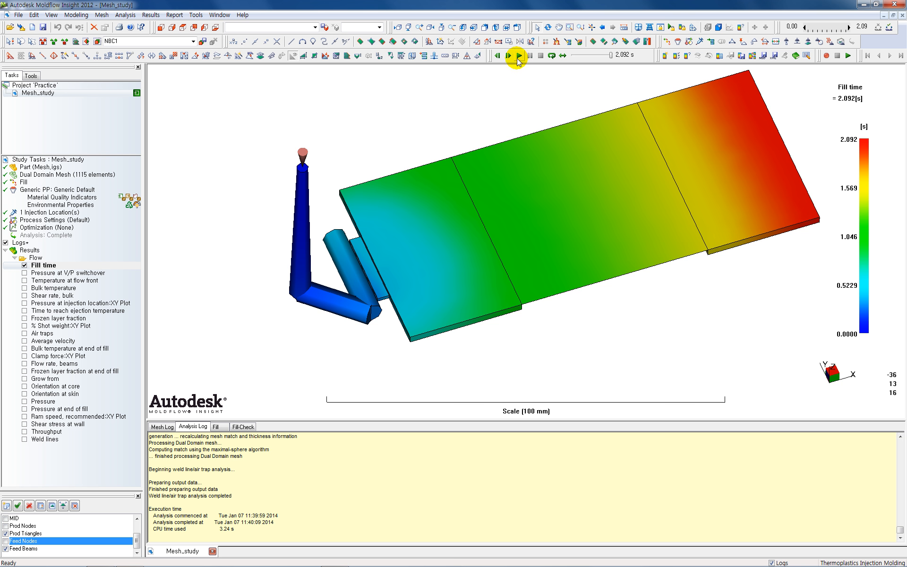
left_click(518, 55)
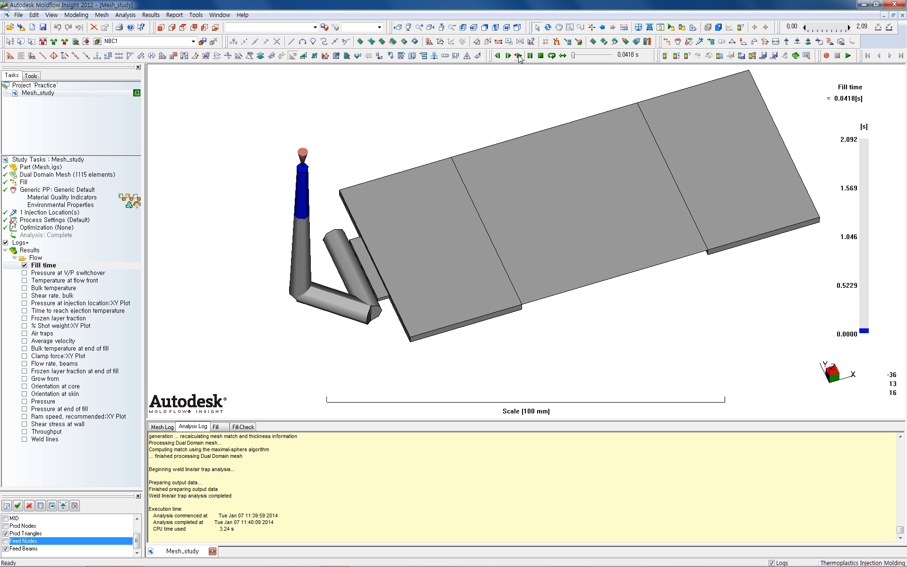
left_click(530, 56)
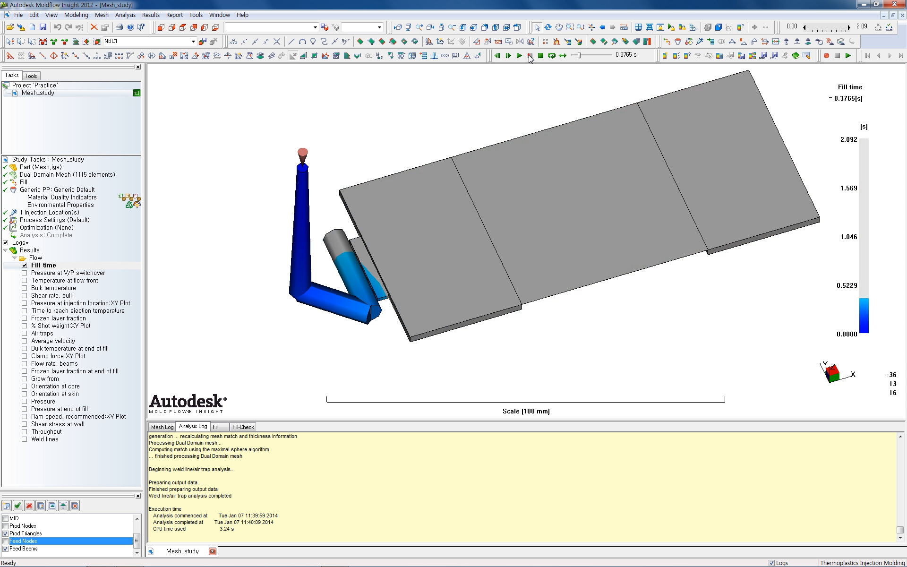
left_click(497, 56)
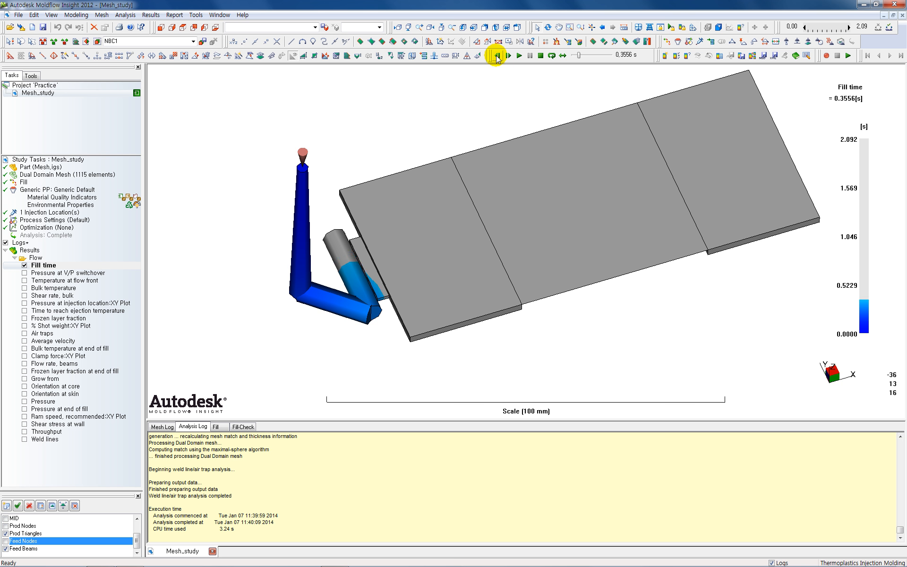
left_click(497, 56)
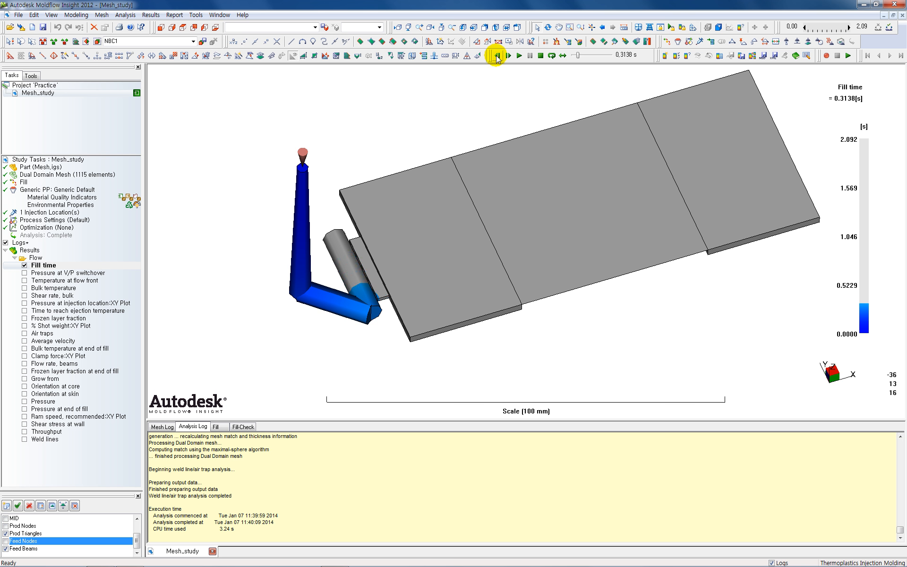
Step: Step the Fill time animation forward frame by frame to examine how melt passes from the runner through the edge tab into the plate
scroll(388, 257, "up", 3)
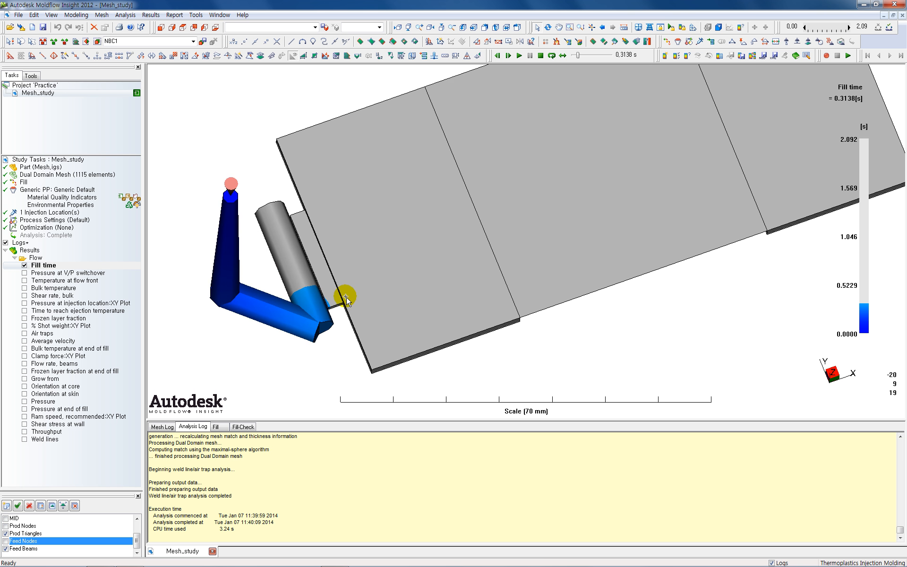
scroll(346, 299, "up", 4)
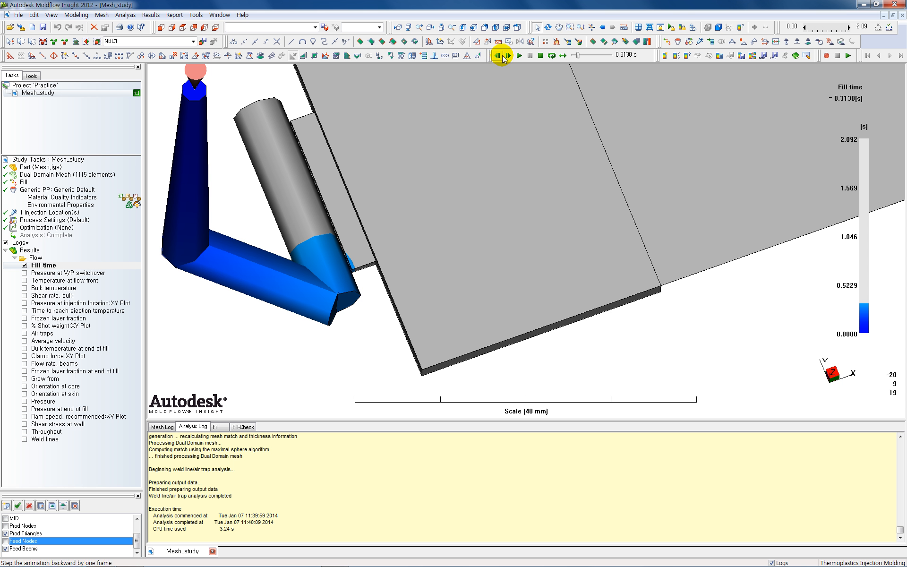
left_click(508, 57)
left_click(508, 57)
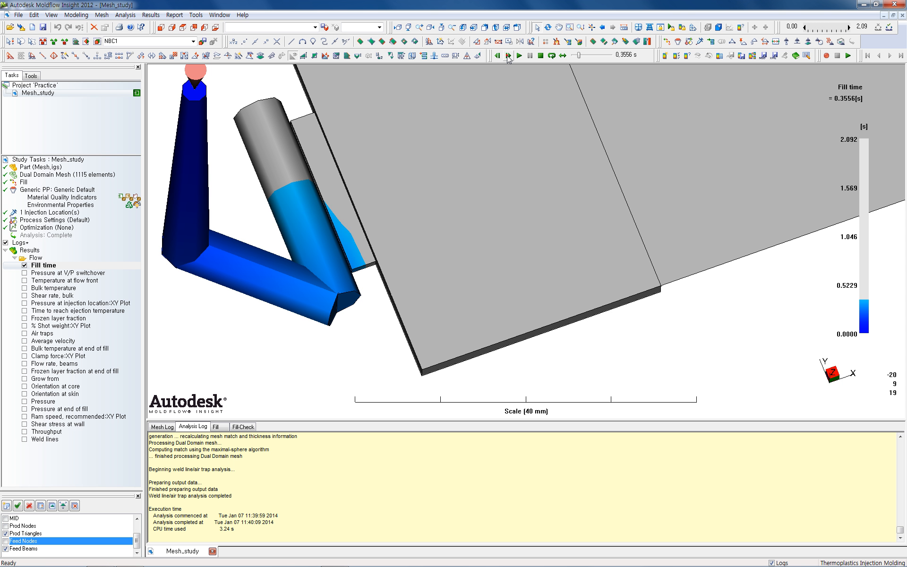
left_click(508, 57)
left_click(508, 56)
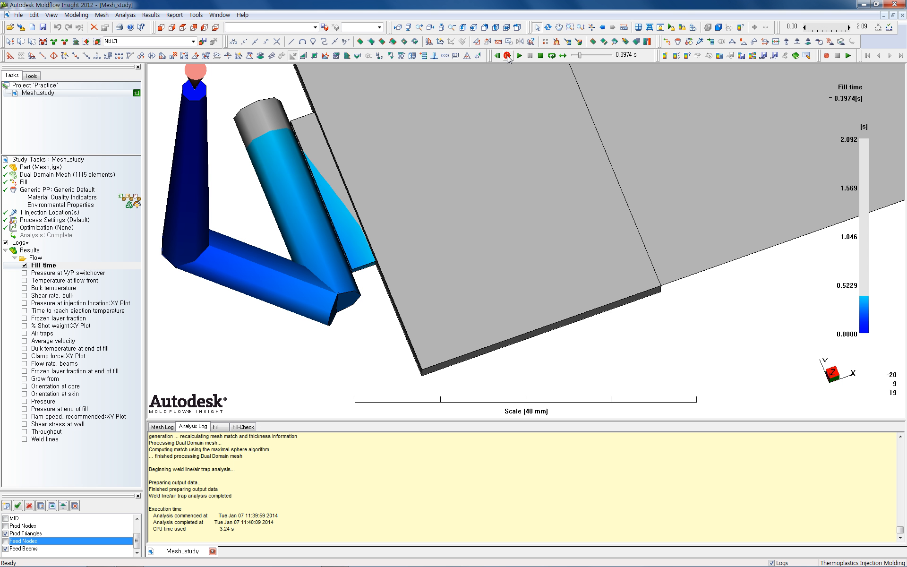
left_click(508, 56)
left_click(508, 56)
left_click(508, 56)
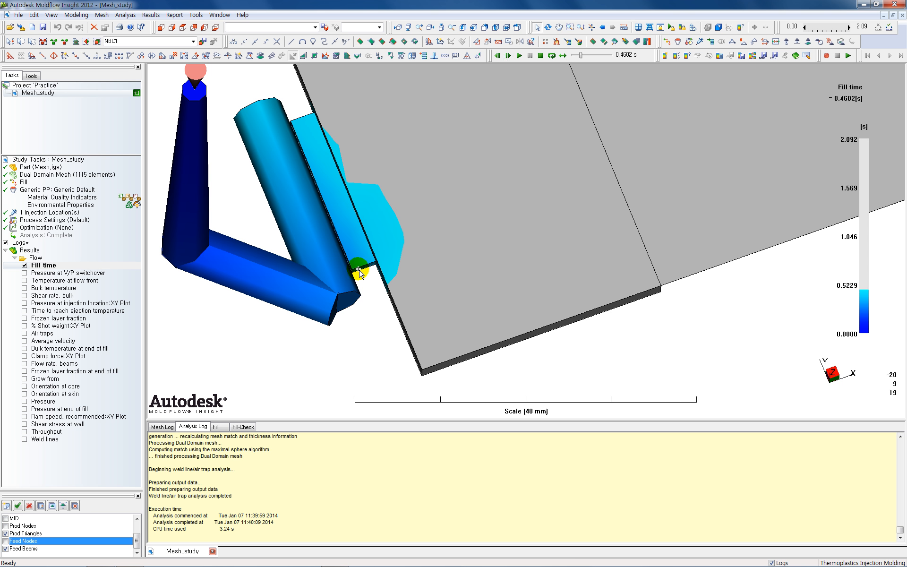
Step: Play the Fill time animation through to the last frame with the whole plate and feed system in view
middle_click_drag(362, 332, 380, 314)
scroll(382, 316, "up", 2)
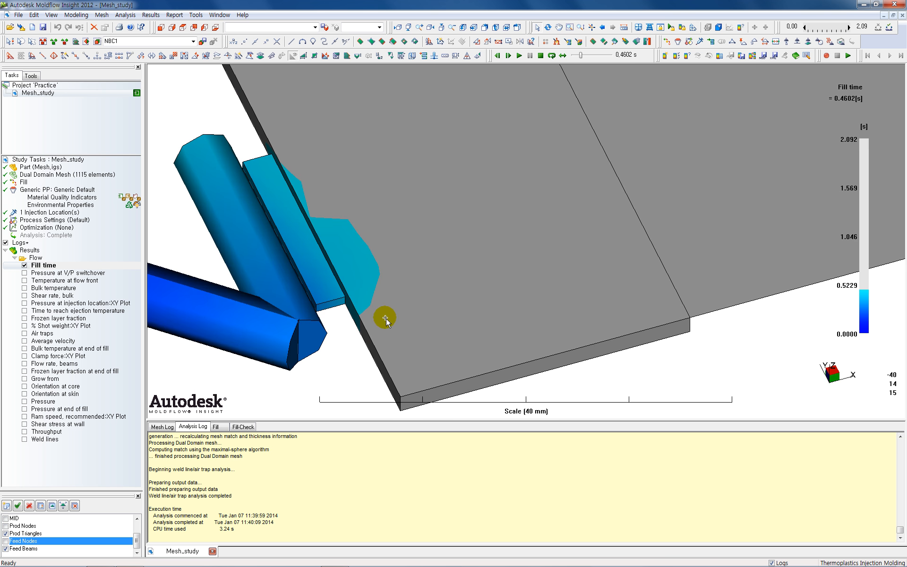
scroll(386, 316, "down", 7)
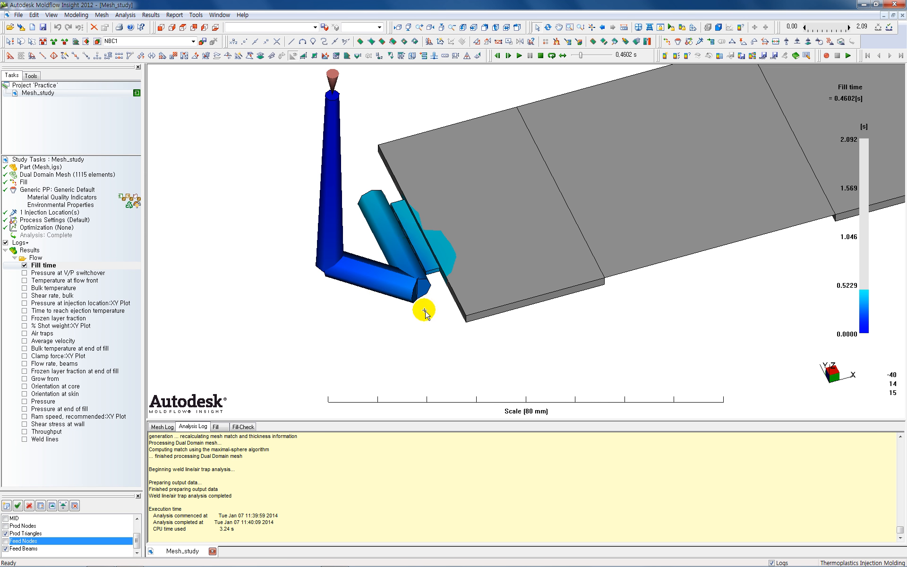
middle_click_drag(423, 310, 377, 348)
scroll(380, 356, "down", 2)
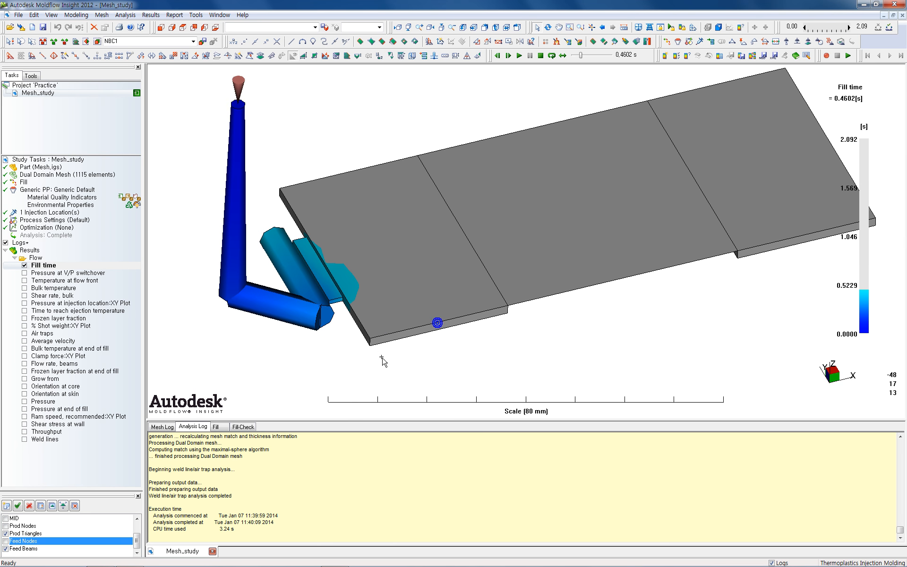
scroll(384, 359, "up", 3)
scroll(388, 357, "down", 3)
middle_click_drag(408, 144, 397, 169)
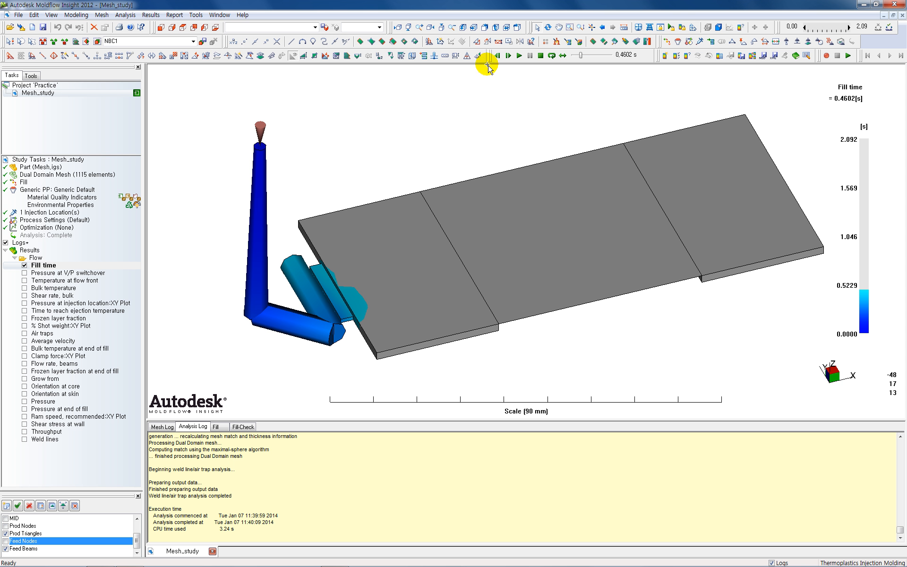
left_click(518, 55)
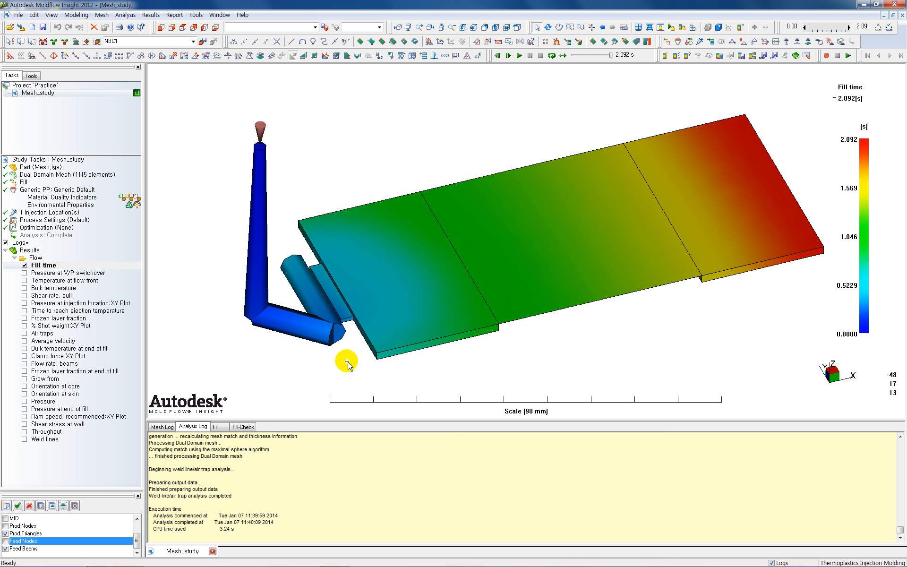
middle_click_drag(348, 364, 339, 316)
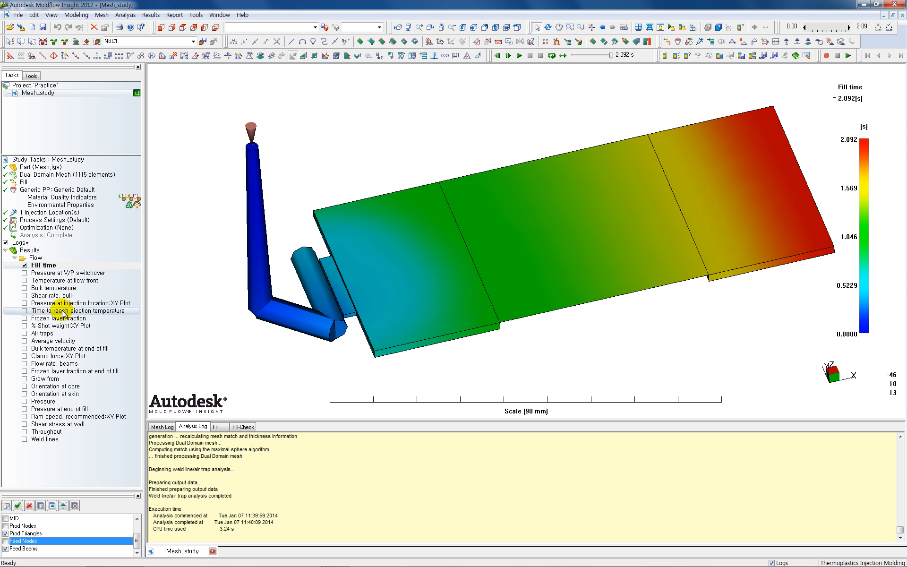
Step: Display the Pressure result, examine its distribution over the plate and feed system, and turn the plot off again
left_click(25, 401)
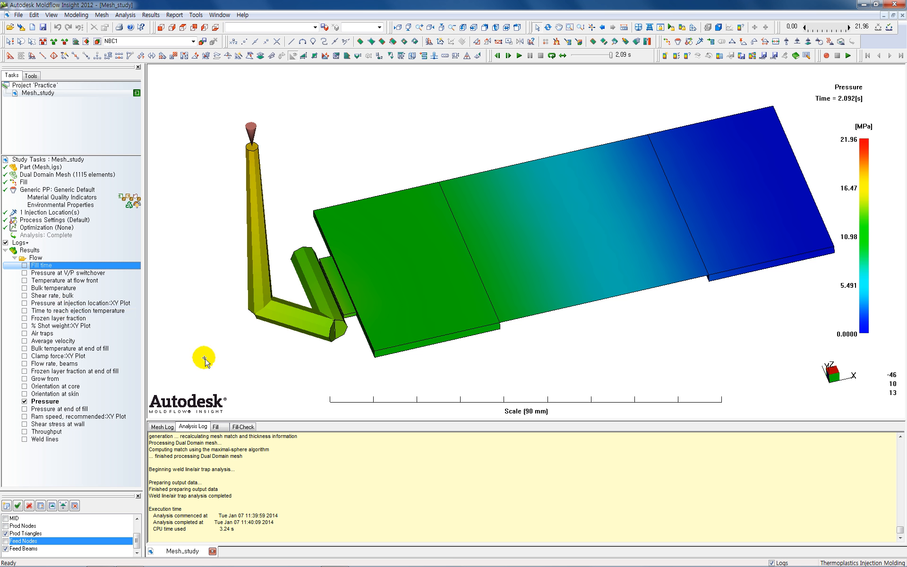
mouse_move(211, 358)
middle_mouse_down()
mouse_move(212, 341)
mouse_move(227, 339)
mouse_move(217, 340)
middle_mouse_up()
scroll(222, 342, "up", 1)
scroll(222, 342, "down", 1)
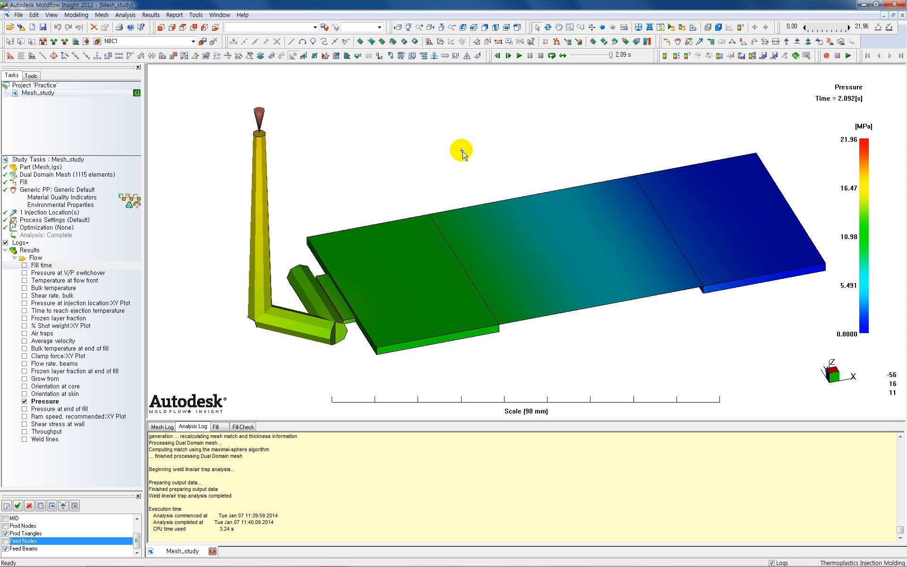
left_click(24, 401)
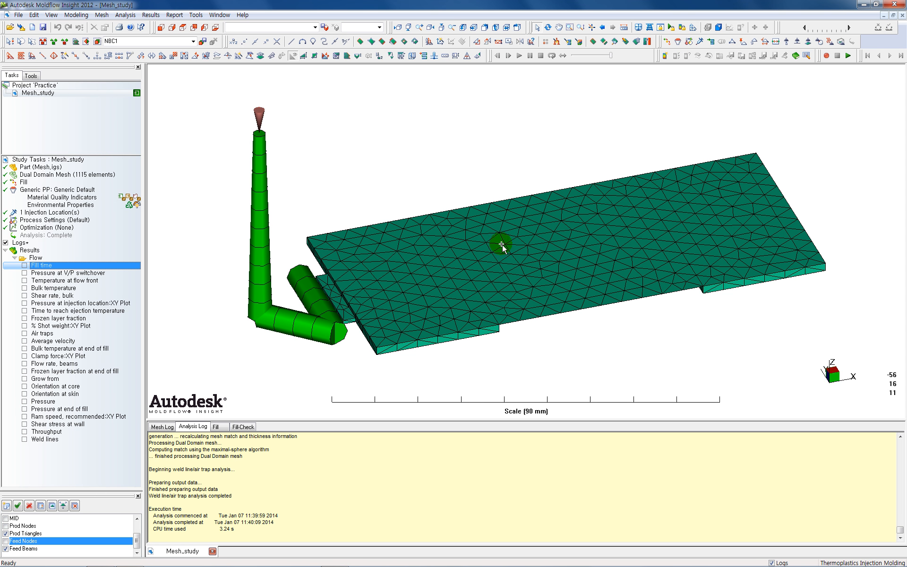
Step: Review the Part surface (Dual Domain) properties of the plate's middle section and close them without changes
left_click(511, 260)
right_click(512, 260)
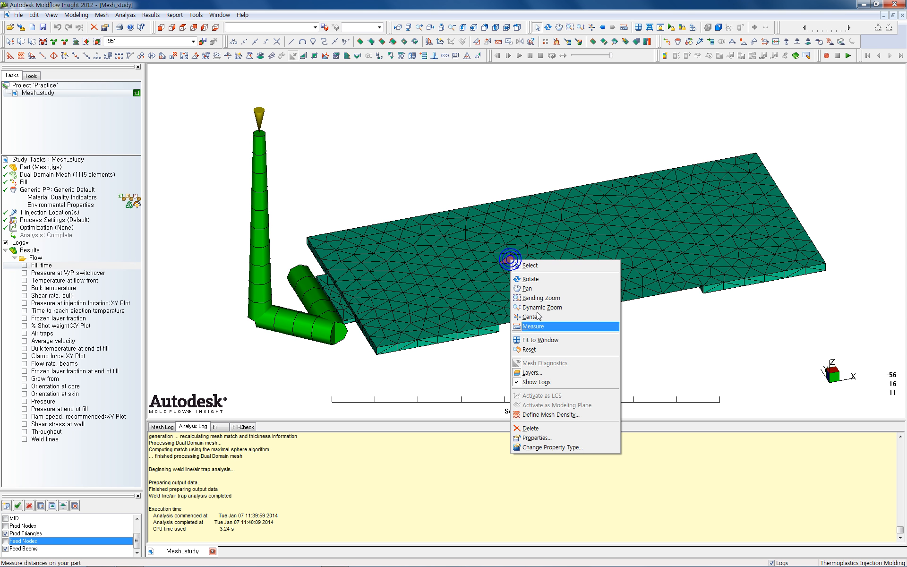
left_click(529, 439)
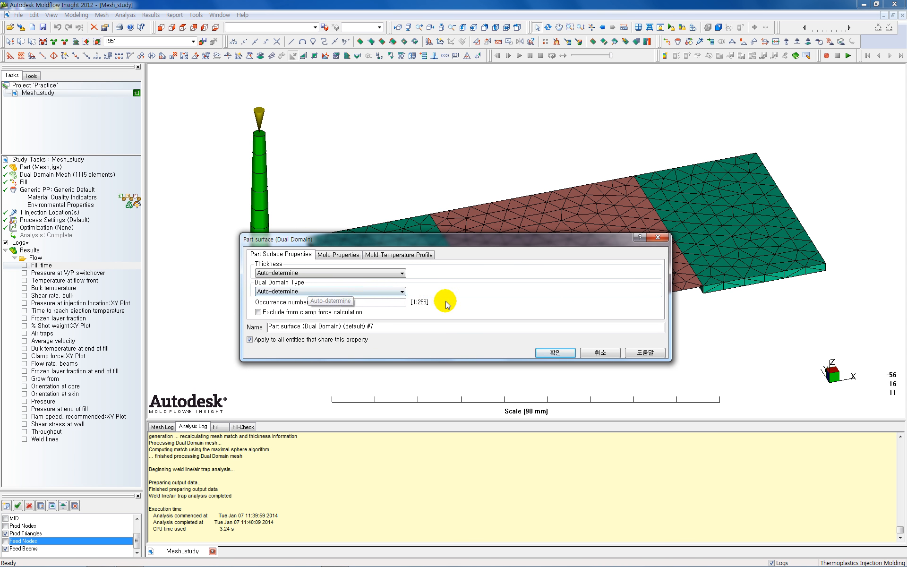
left_click(596, 354)
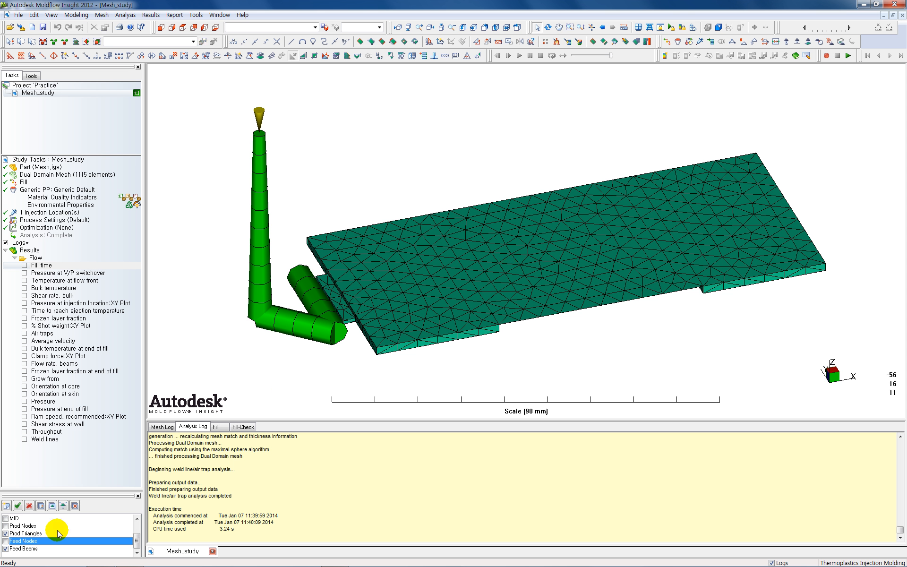
Step: Show the MID layer and hide the Prod Triangles layer
left_click_drag(138, 542, 137, 532)
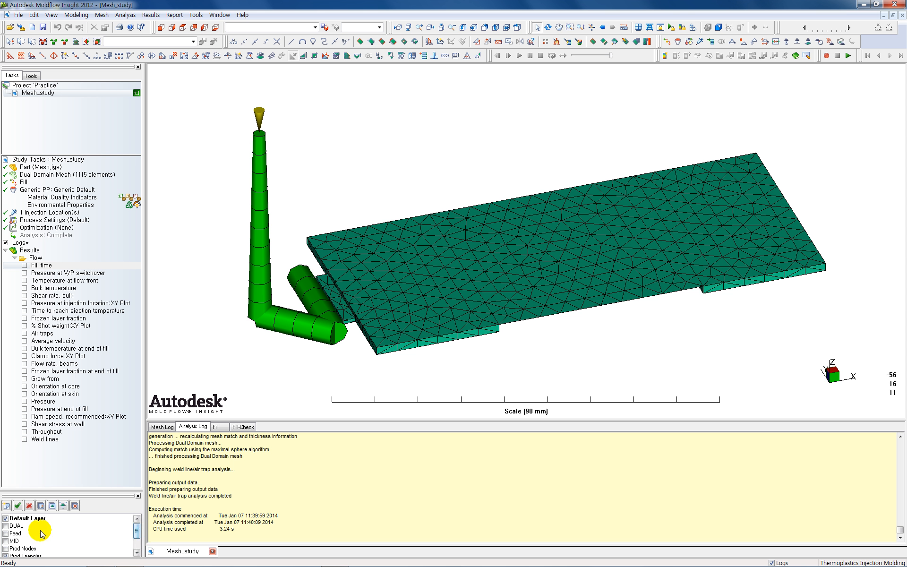
left_click(5, 541)
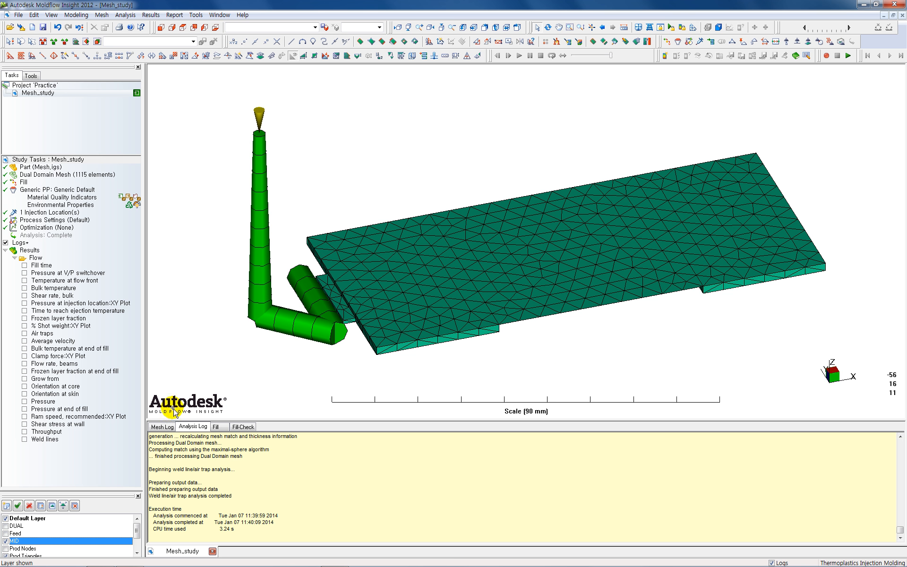
scroll(95, 534, "down", 1)
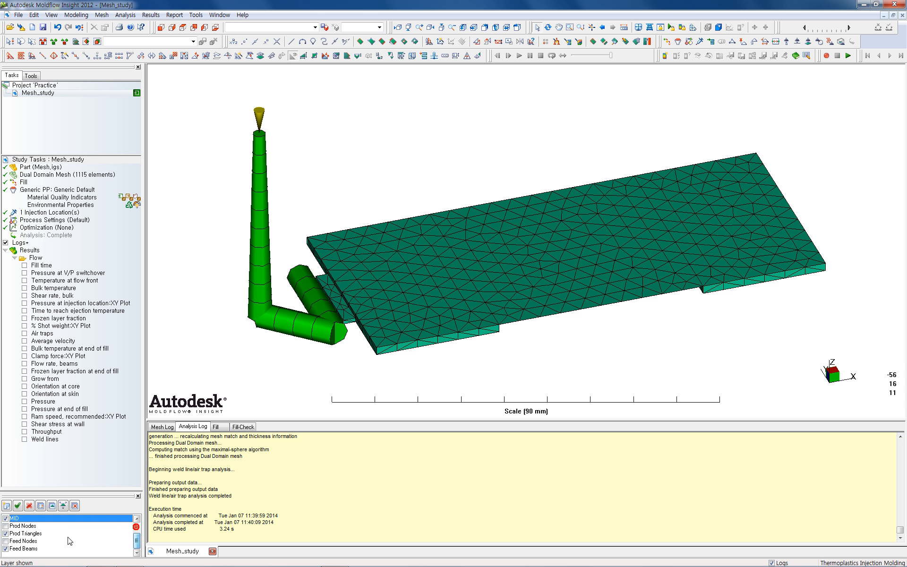
left_click(5, 533)
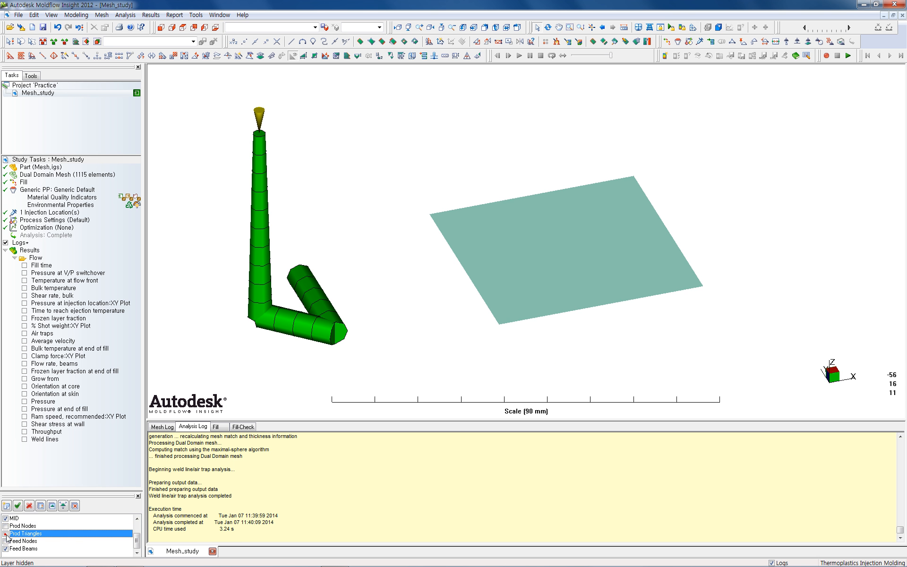
Step: Open the midplane surface's properties and review the cross-sectional dimensions of its Grill with square holes shape without changing them
left_click(560, 278)
right_click(560, 277)
left_click(594, 456)
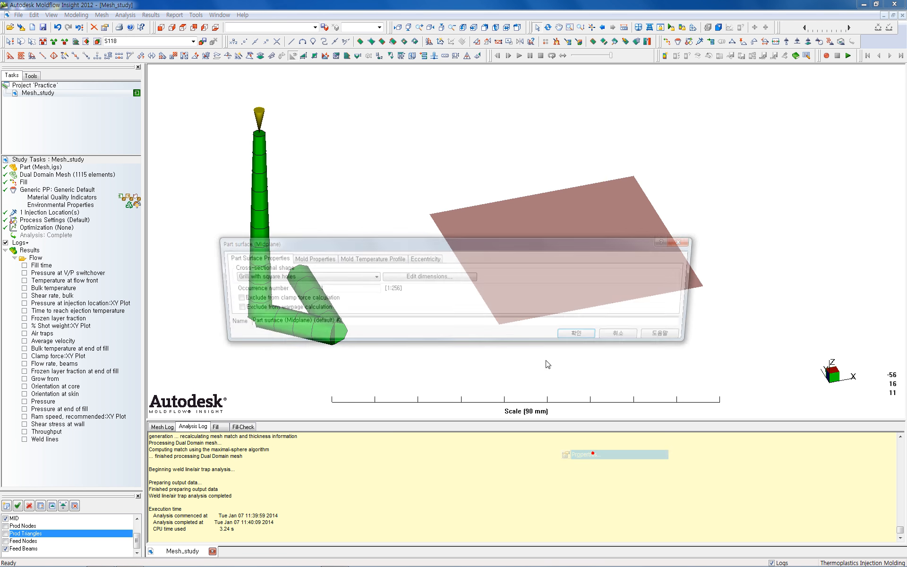
left_click(423, 277)
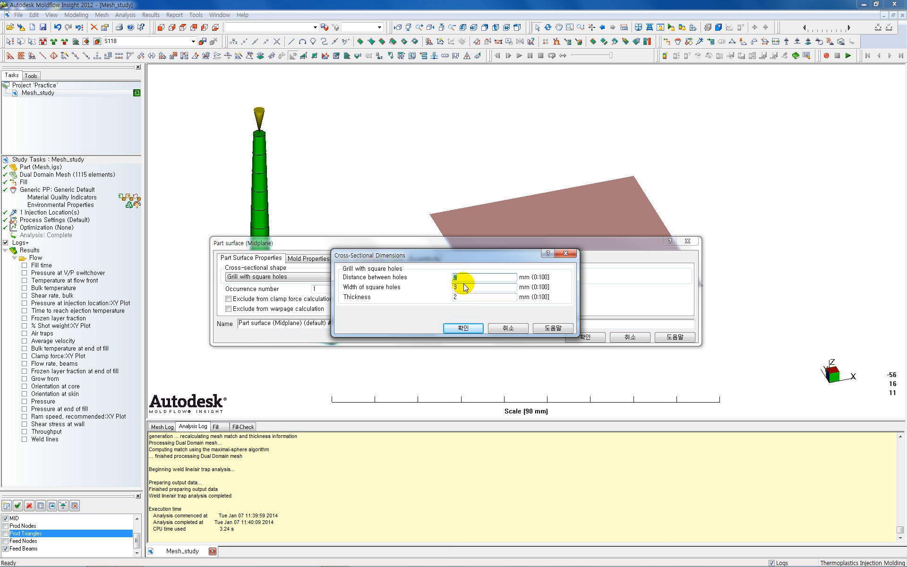
left_click(512, 329)
left_click(372, 277)
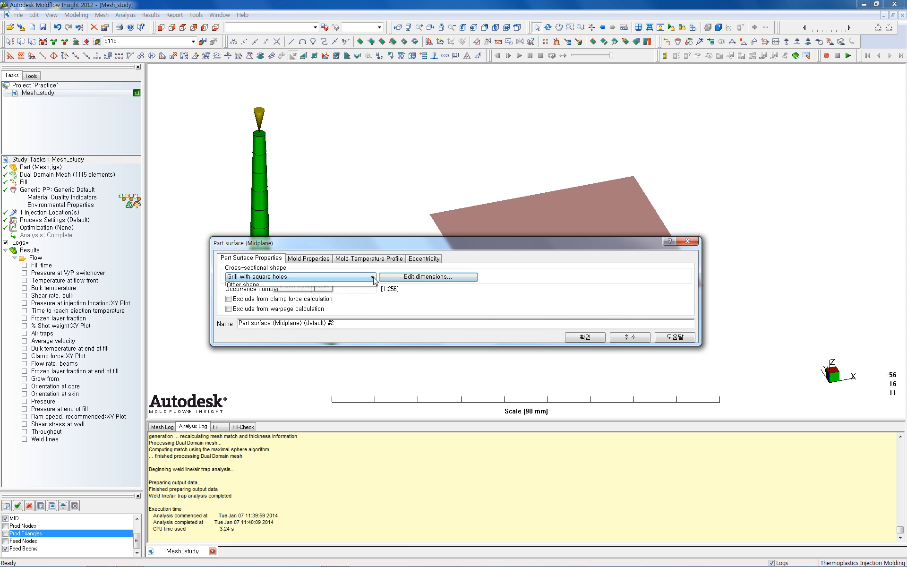
left_click(404, 278)
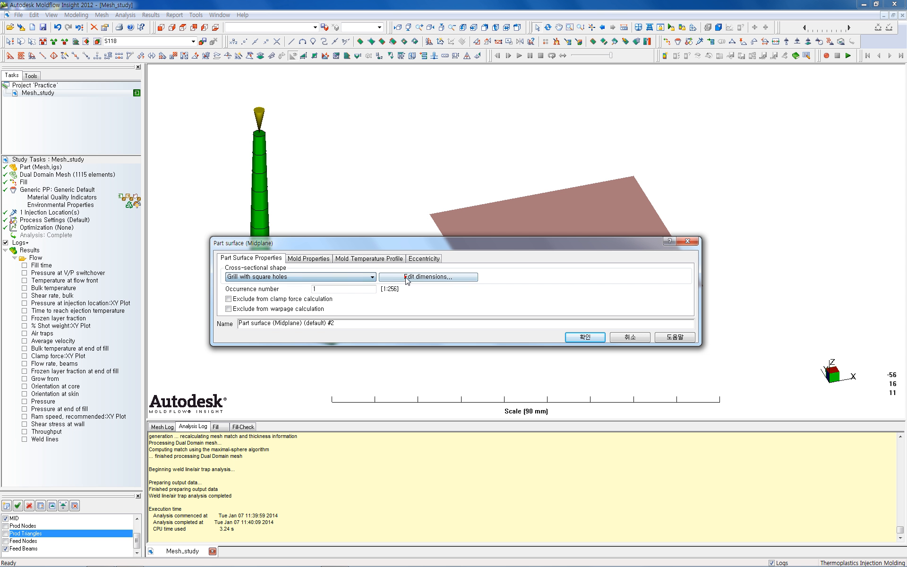
left_click(411, 277)
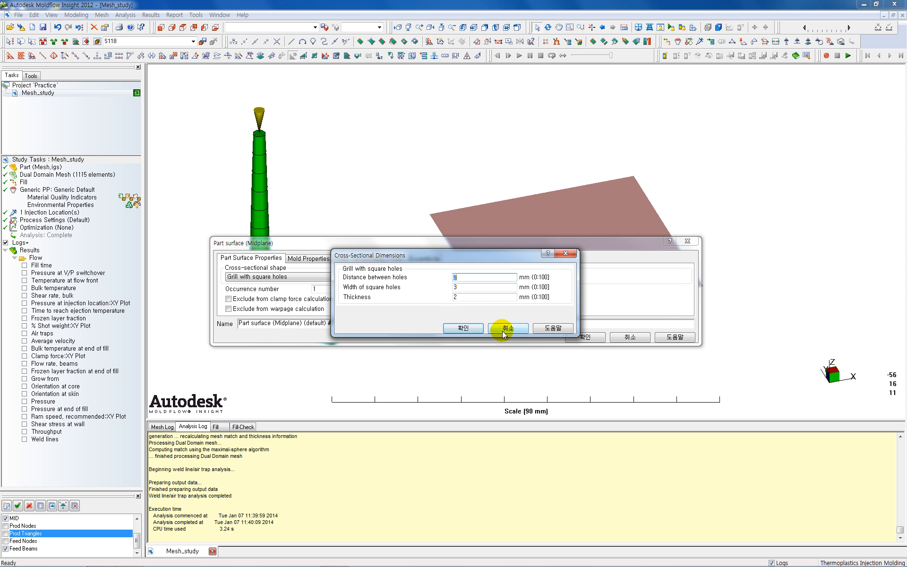
left_click(503, 325)
Step: Change the midplane surface's cross-sectional shape to Flat with a thickness of 2.5 mm, applying the change in a copy of the study
left_click(372, 278)
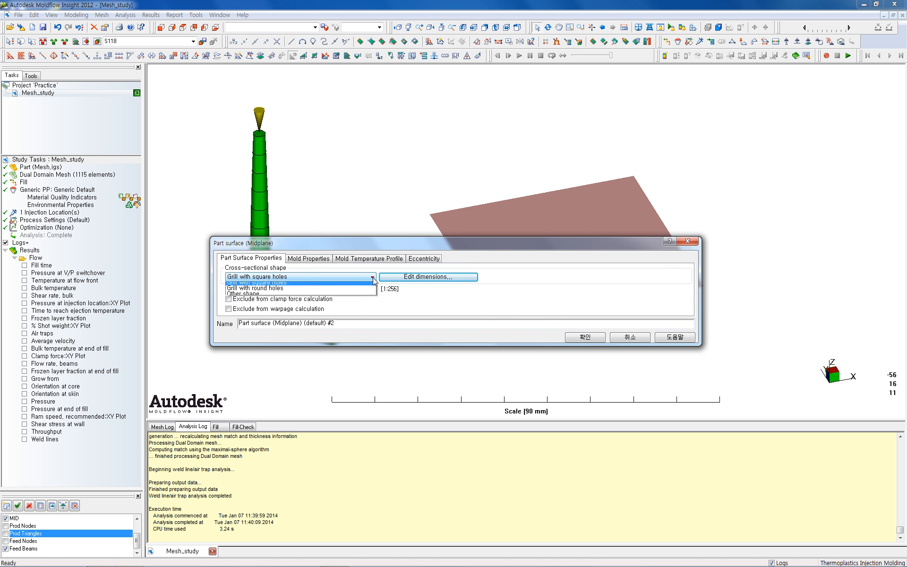
left_click(319, 285)
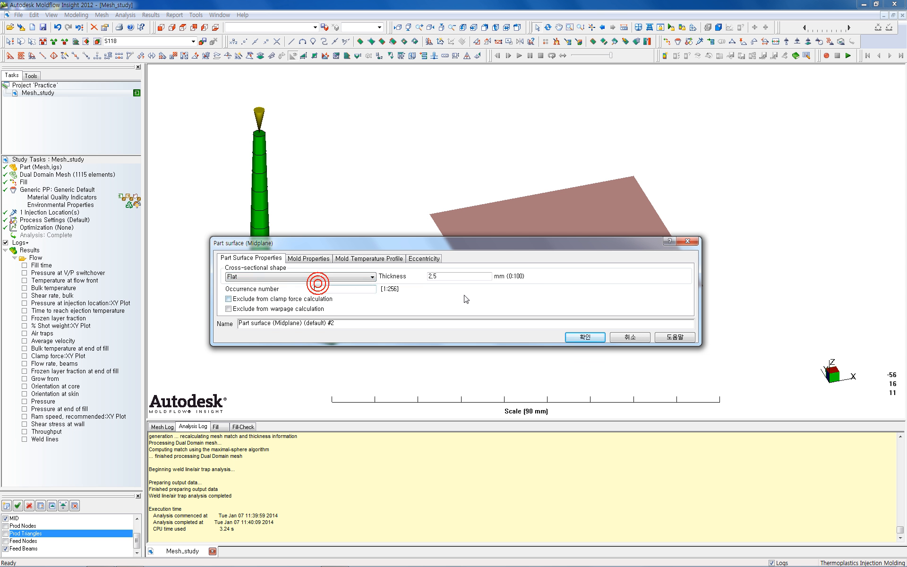
left_click(450, 278)
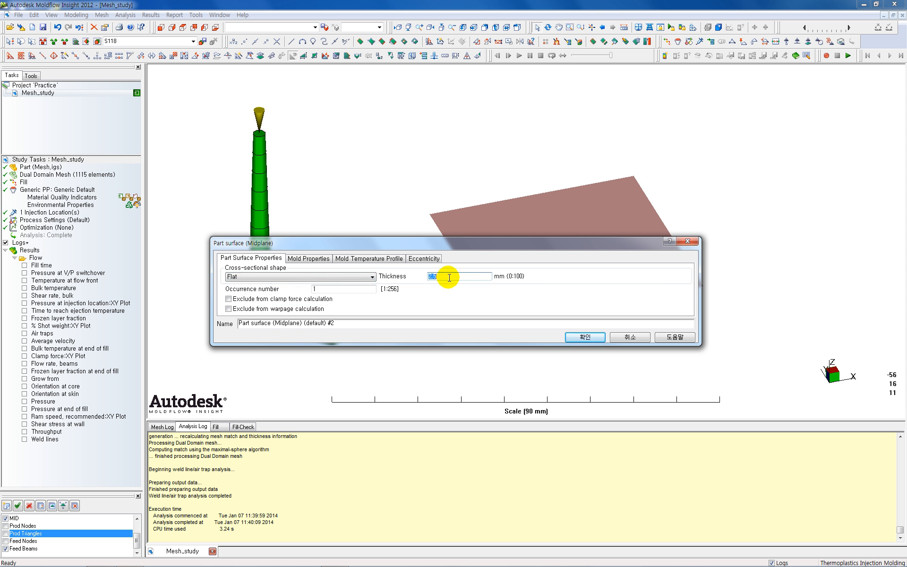
left_click(585, 336)
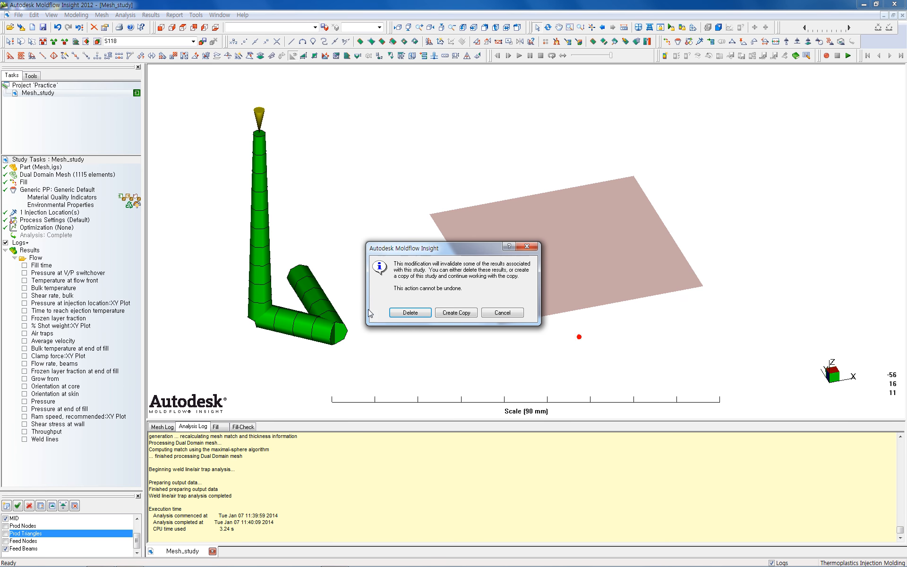
left_click(447, 313)
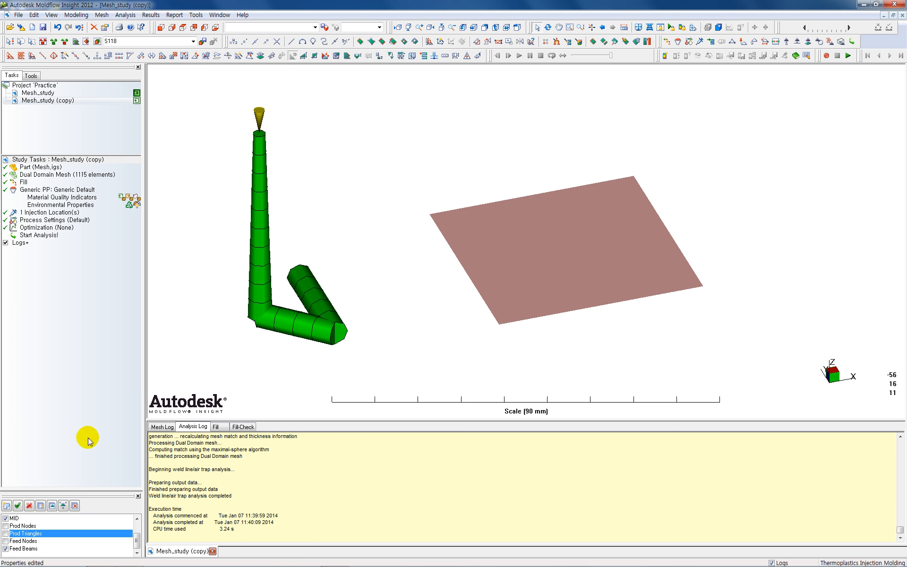
Step: Show the Prod Triangles layer in place of MID and run the analysis only on Mesh_study (copy)
left_click(5, 518)
left_click(5, 533)
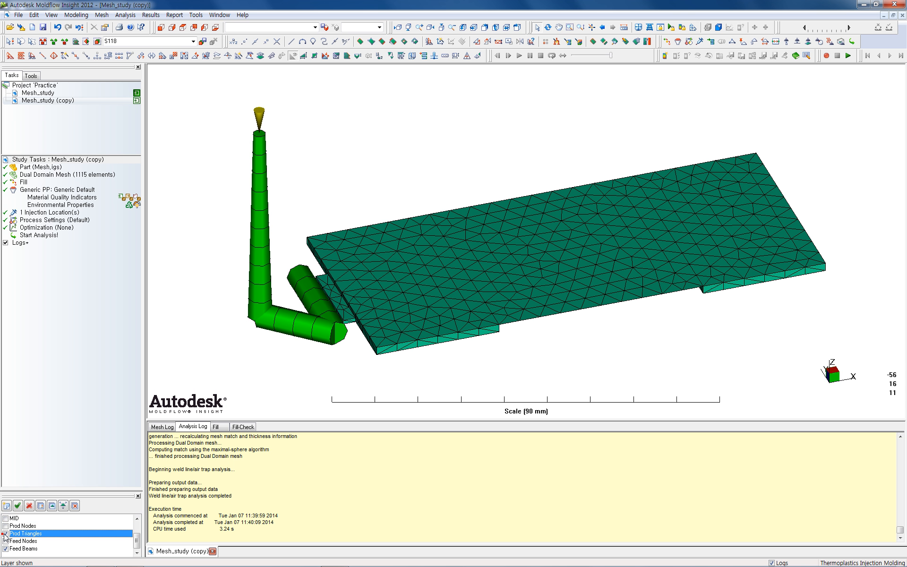
left_click(74, 100)
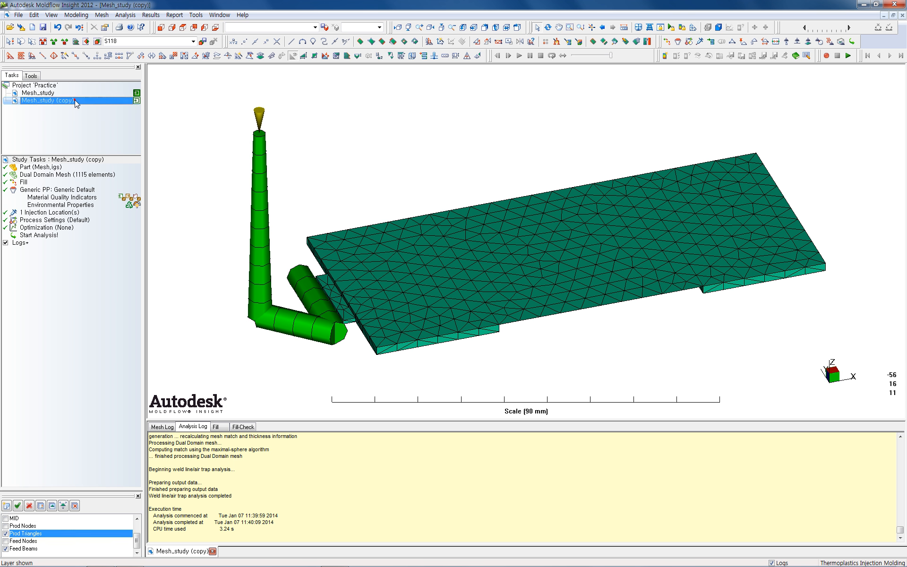
double_click(36, 235)
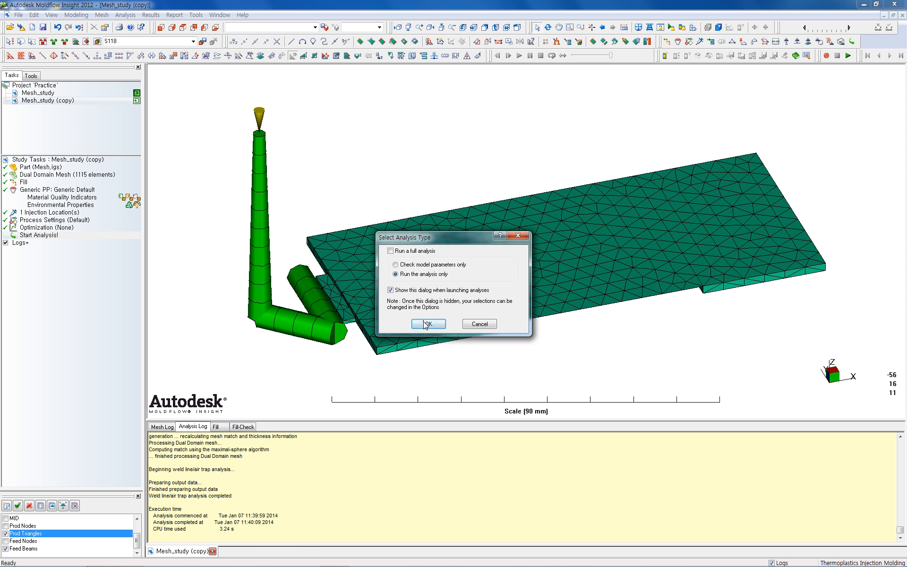
left_click(426, 324)
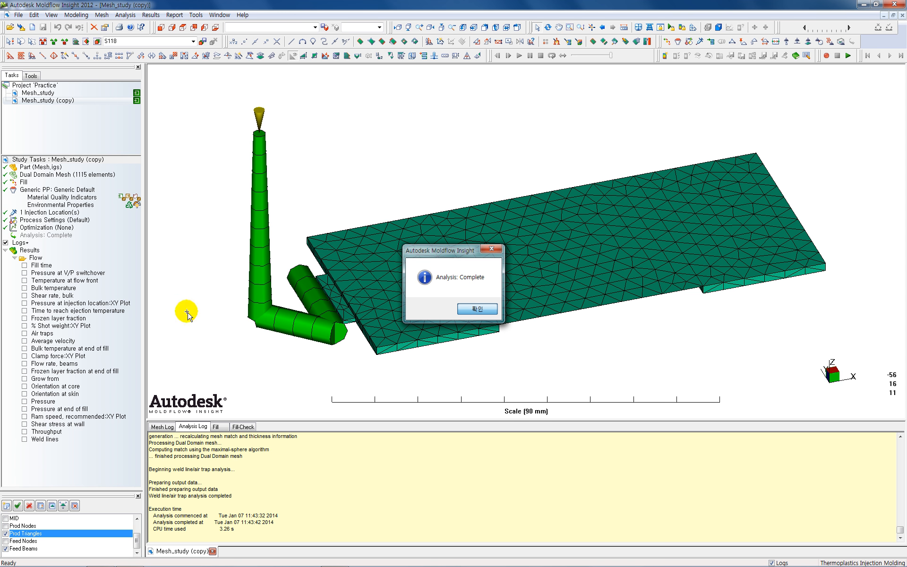
left_click(477, 308)
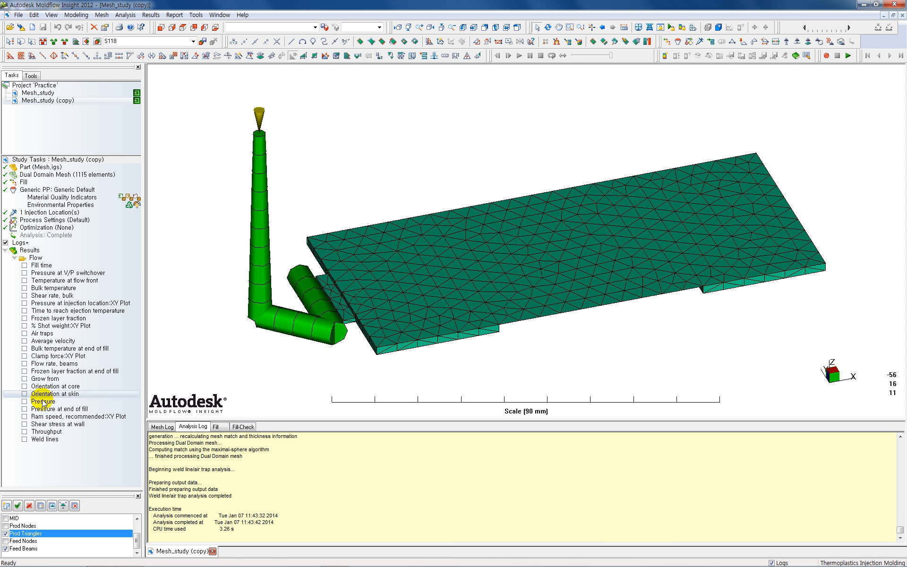
Step: Display the Pressure result of Mesh_study (copy) and examine its distribution over the plate and feed system
left_click(25, 402)
left_click(25, 401)
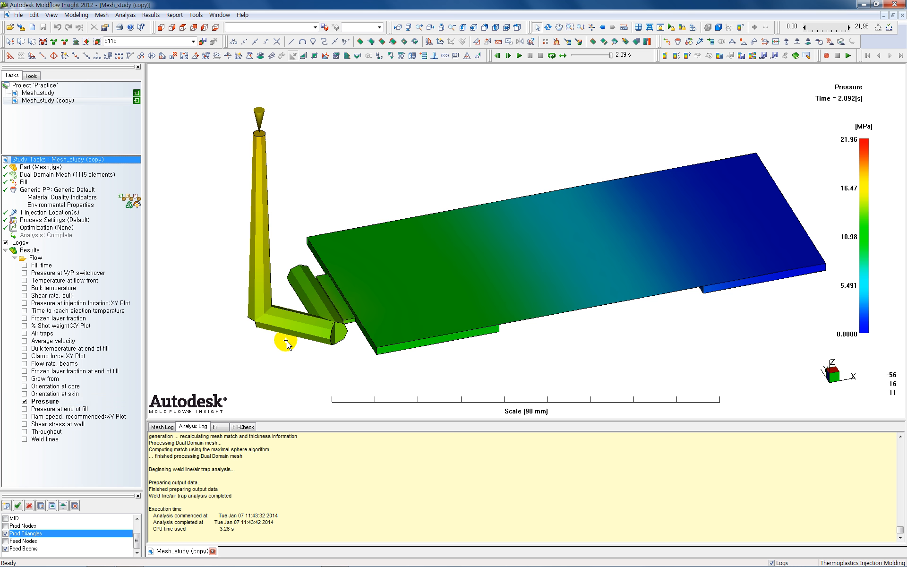
middle_click_drag(277, 356, 272, 349)
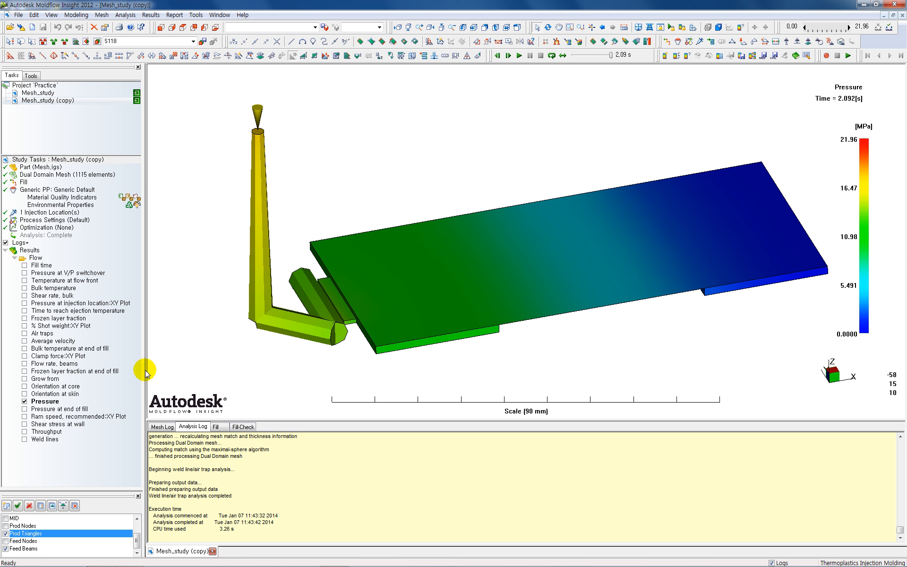
Step: Open Mesh_study, show its Prod Triangles layer in place of MID, and tilt the view to show the plate and feed system
double_click(49, 97)
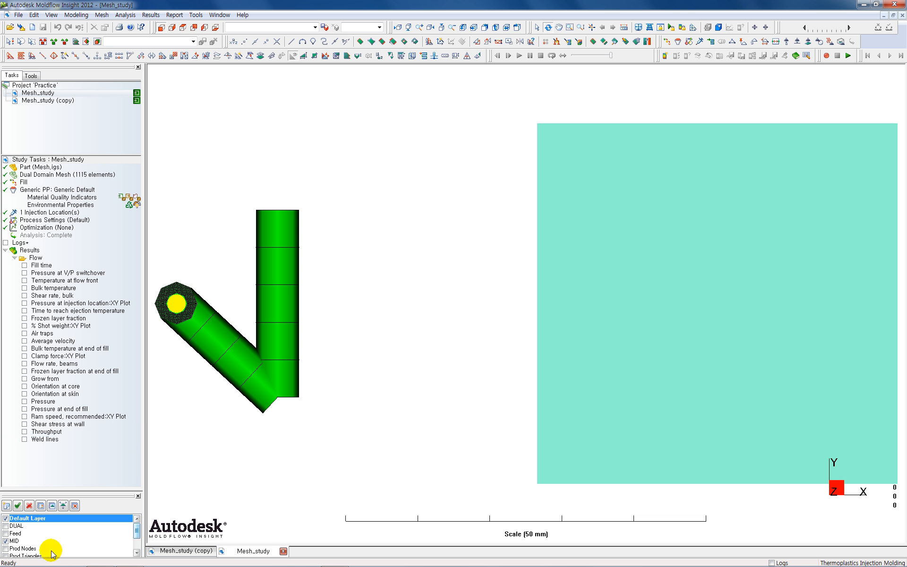
left_click(6, 556)
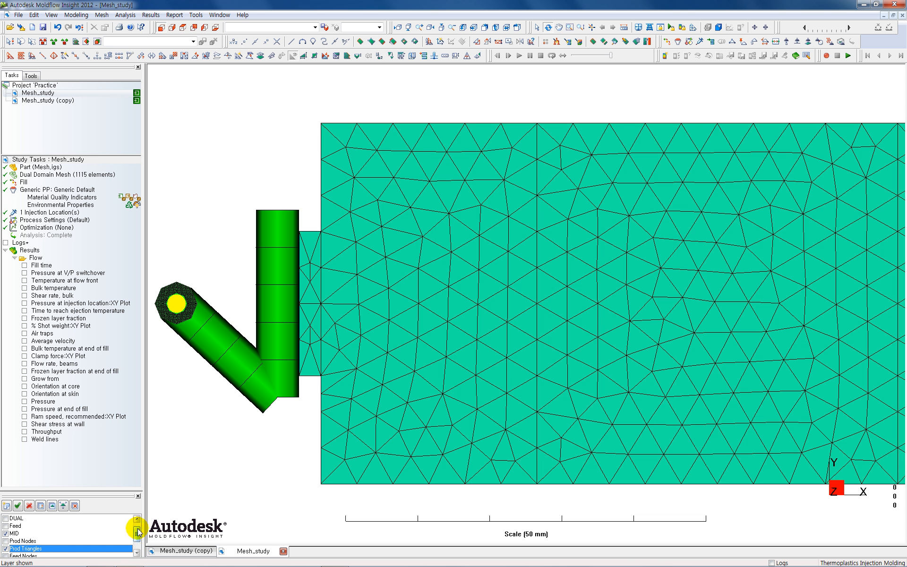
mouse_move(139, 538)
left_mouse_down()
mouse_move(138, 548)
mouse_move(135, 530)
left_mouse_up()
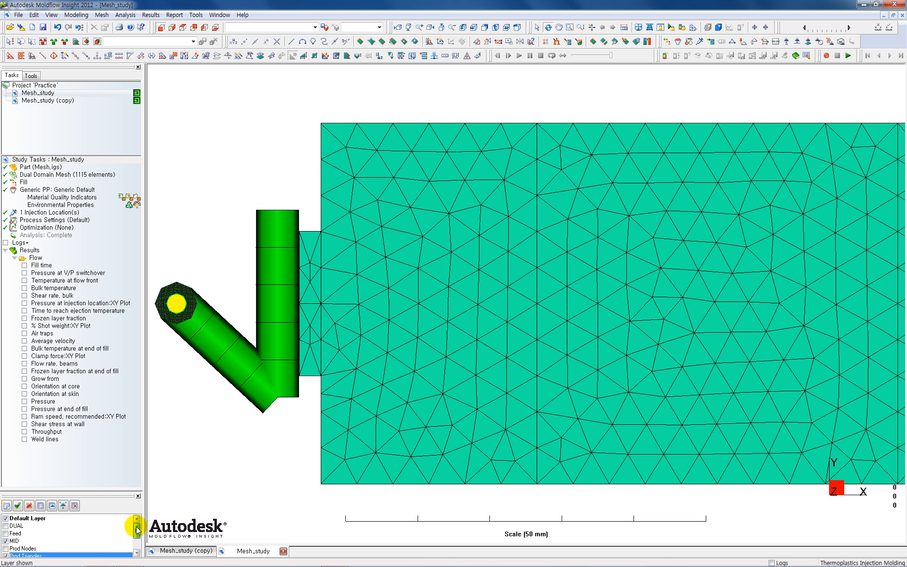
left_click(5, 541)
left_click_drag(229, 456, 264, 307)
scroll(264, 307, "down", 5)
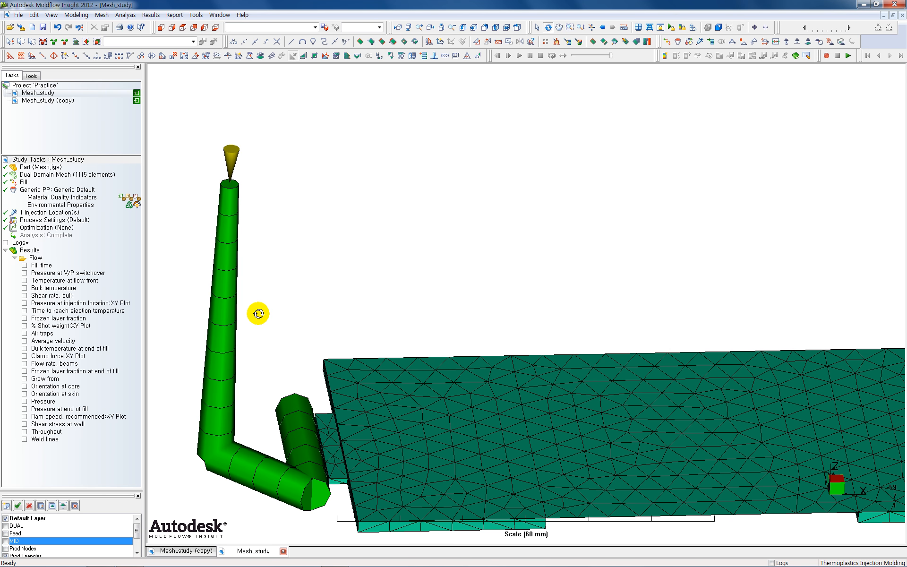
left_click_drag(452, 314, 349, 396)
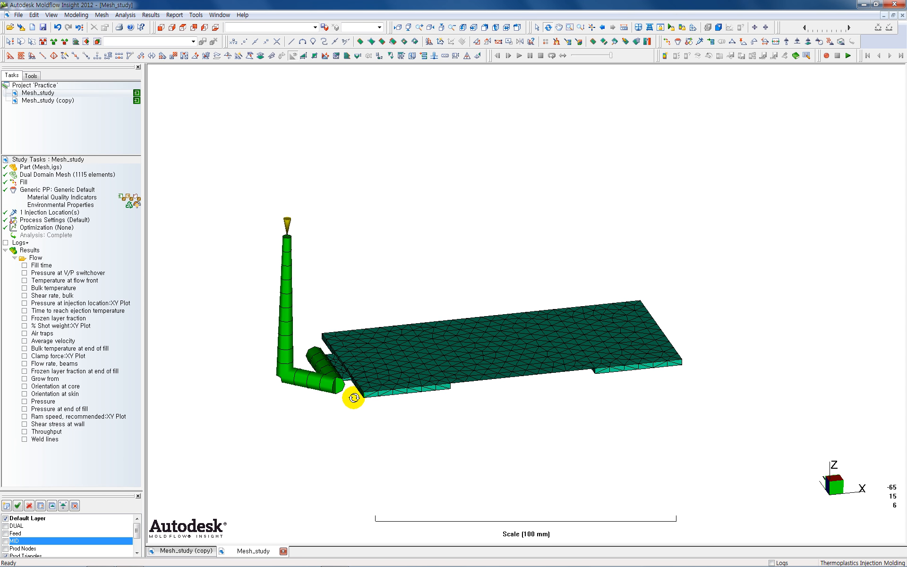
Step: Display Pressure at end of fill in Mesh_study and in Mesh_study (copy), comparing the distributions over the plate and feed system
left_click(25, 409)
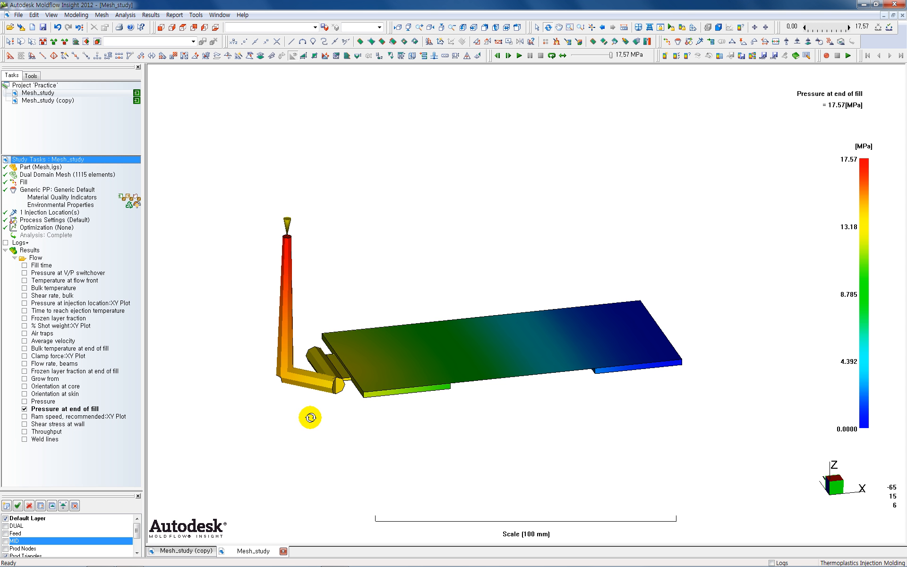
left_click_drag(311, 418, 299, 427)
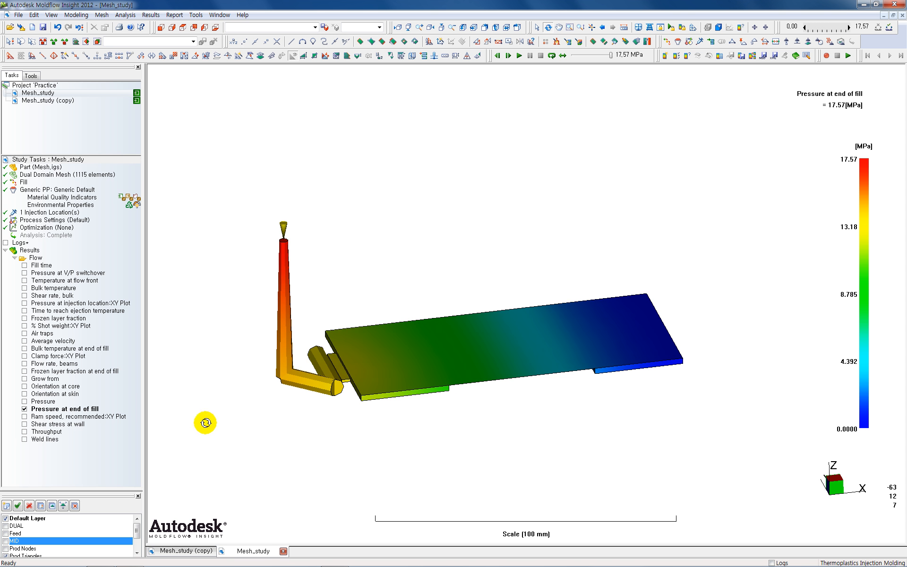
double_click(62, 100)
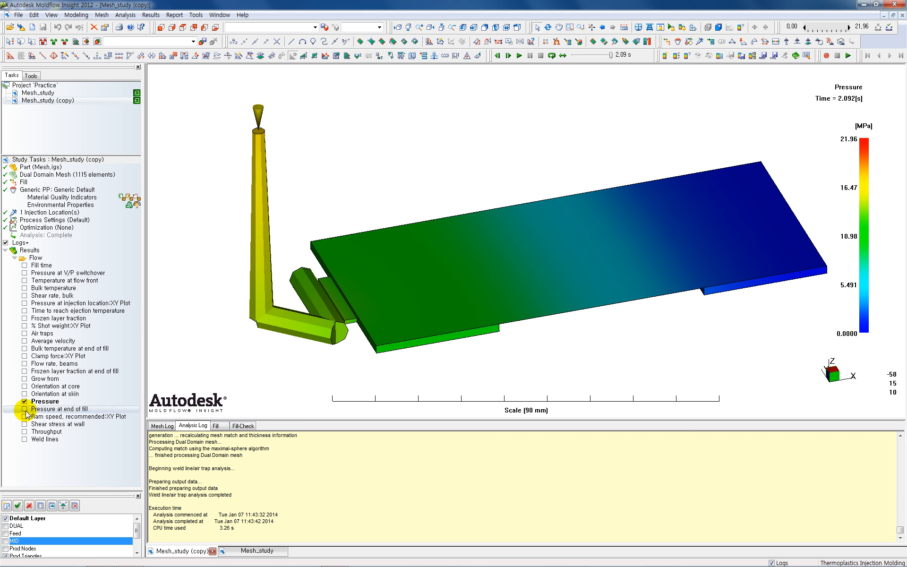
left_click(24, 408)
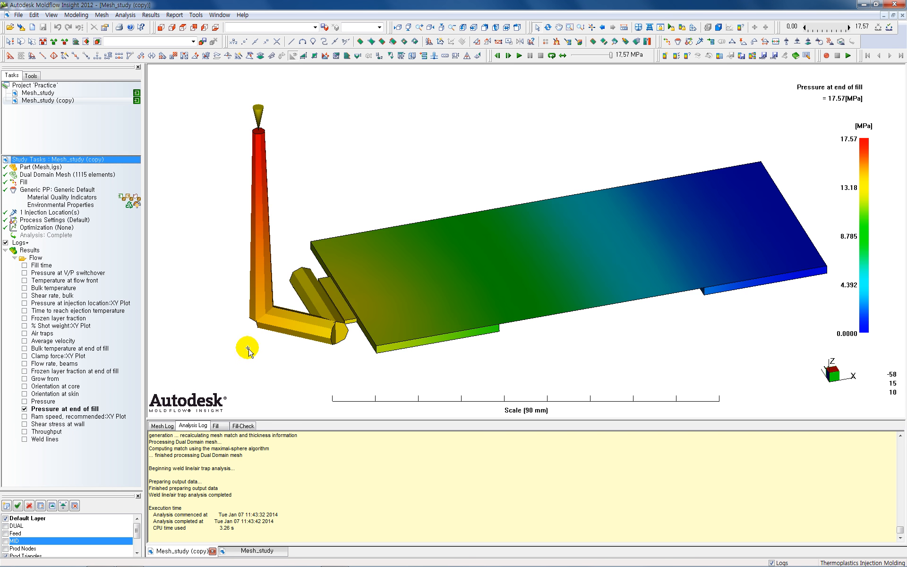
left_click_drag(247, 348, 249, 342)
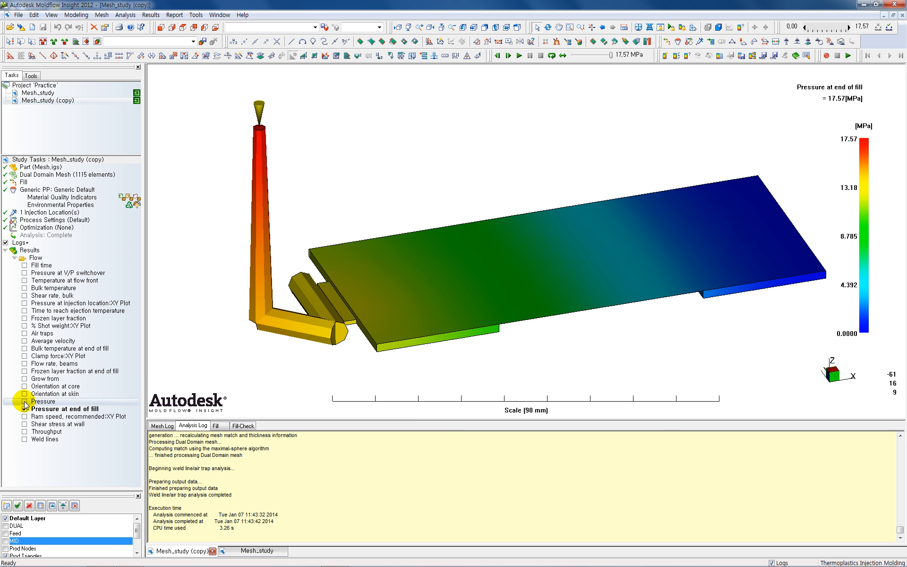
Step: Compare Pressure at V/P switchover between Mesh_study (copy) and Mesh_study, and turn the result plot off in the copy
left_click(24, 273)
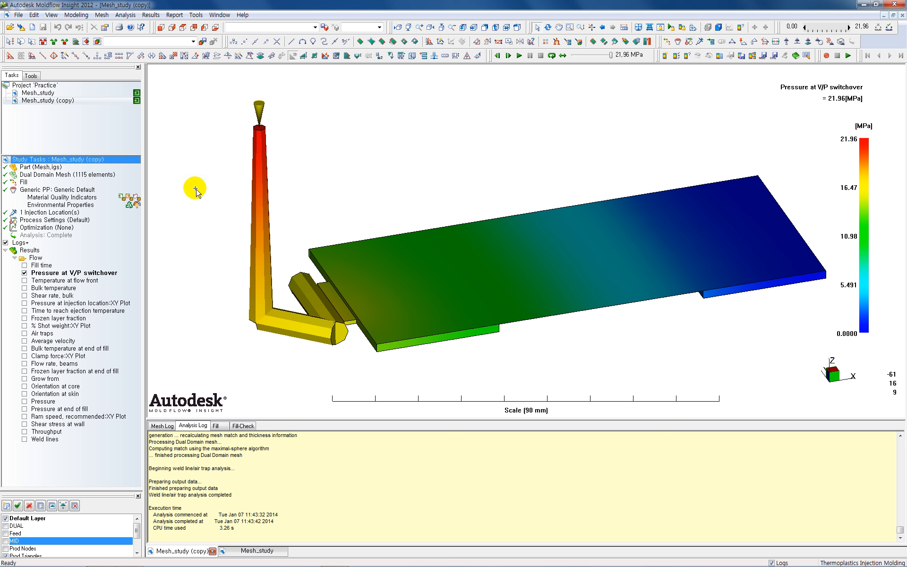
double_click(52, 93)
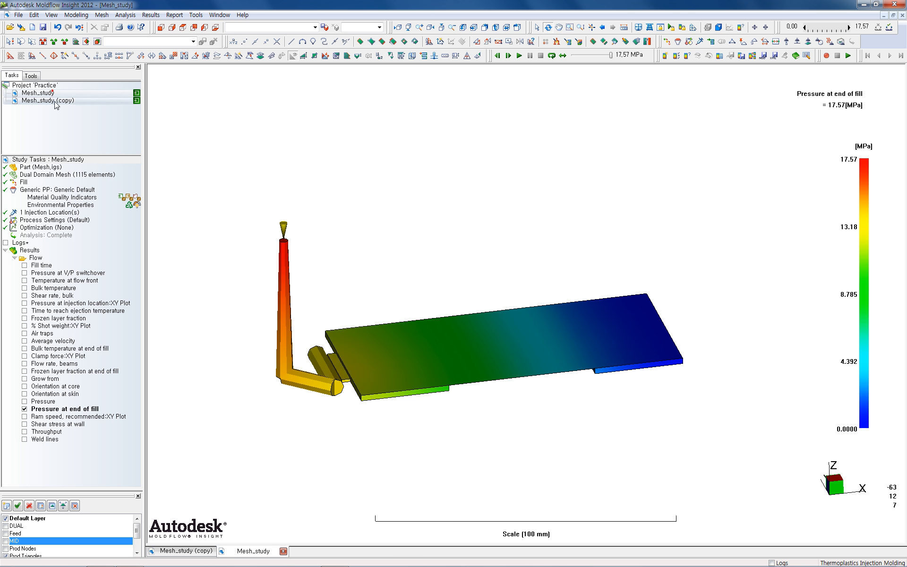
left_click(24, 274)
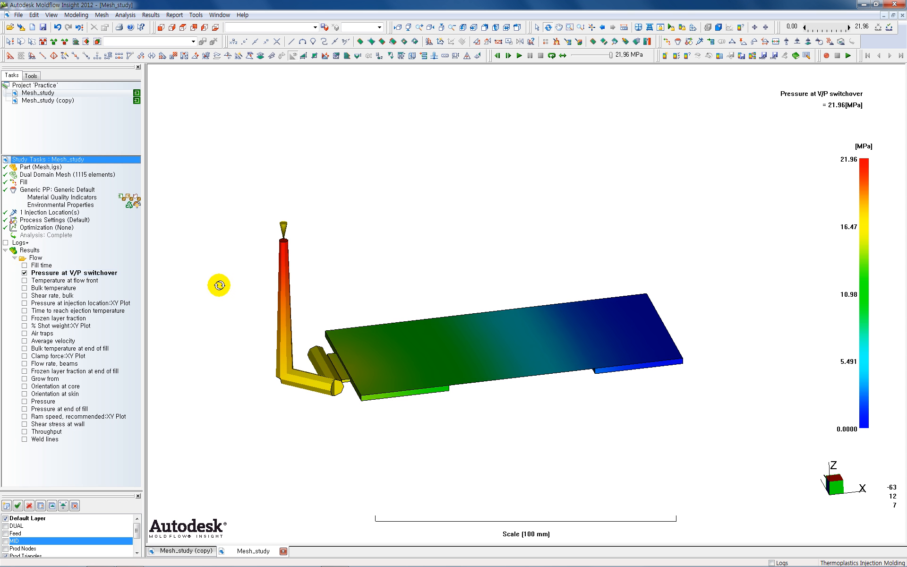
double_click(48, 101)
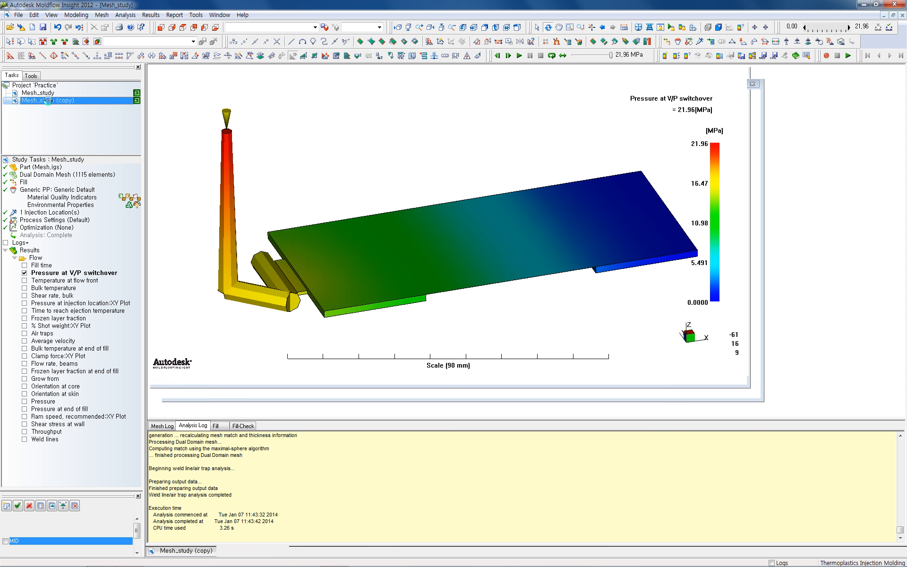
left_click(24, 273)
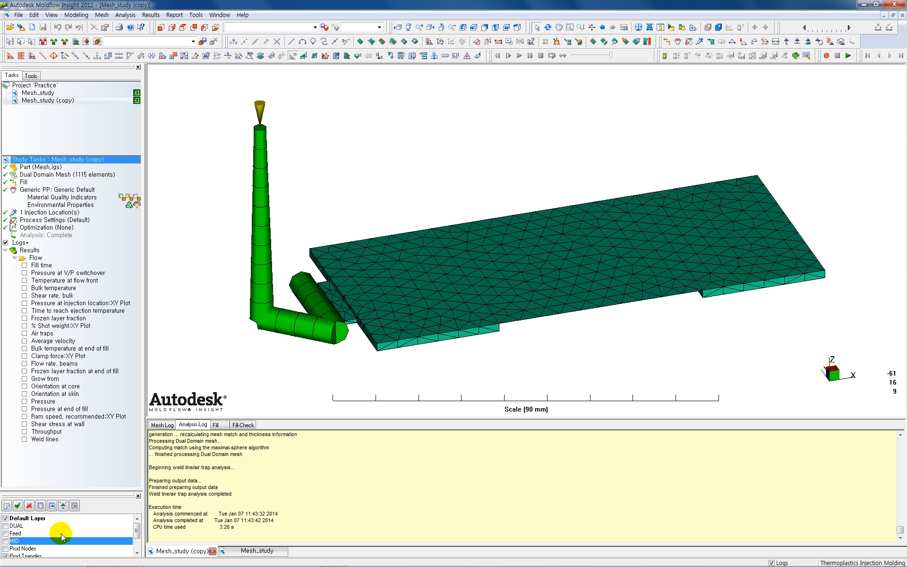
Step: Isolate the MID layer's midplane surface beside the feed system and review the cross-sectional shape options in its properties, keeping Flat
left_click(6, 541)
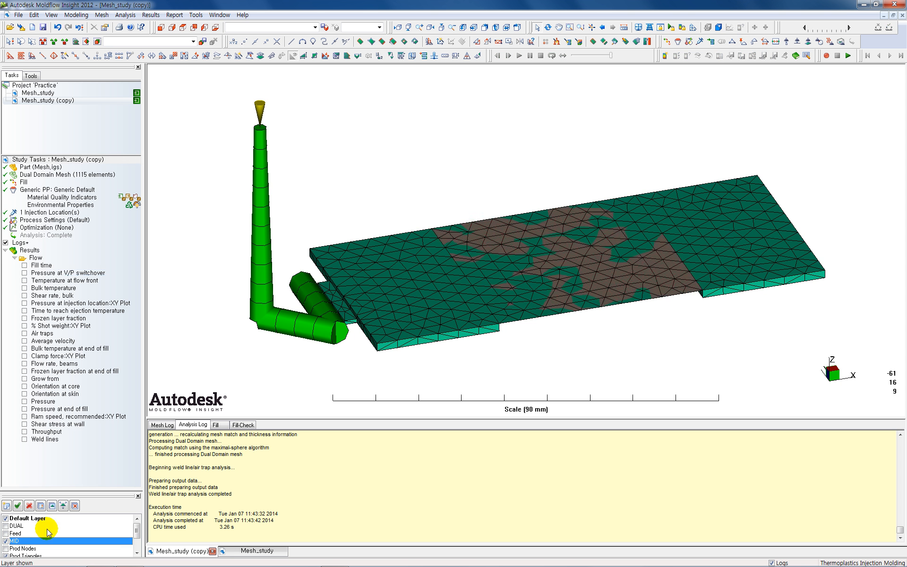
scroll(47, 531, "down", 1)
left_click(6, 534)
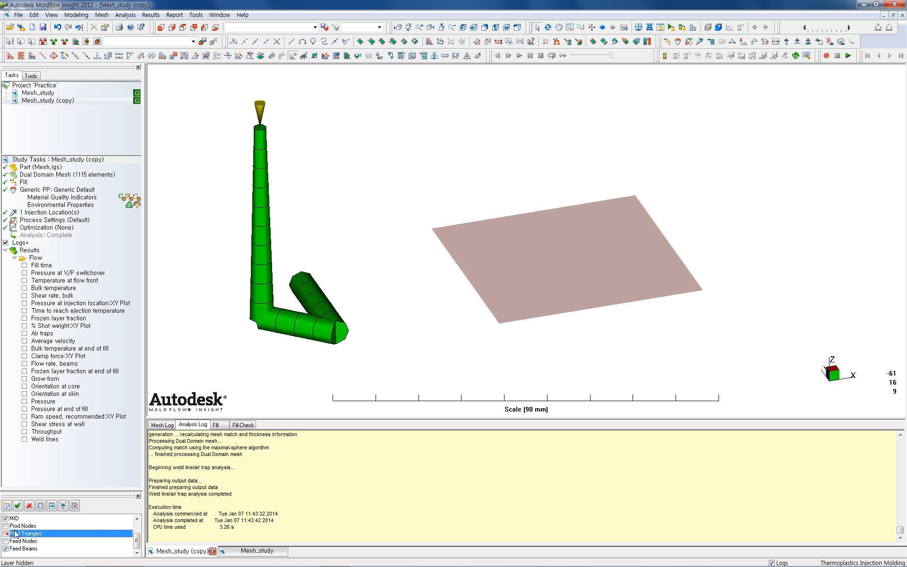
right_click(565, 273)
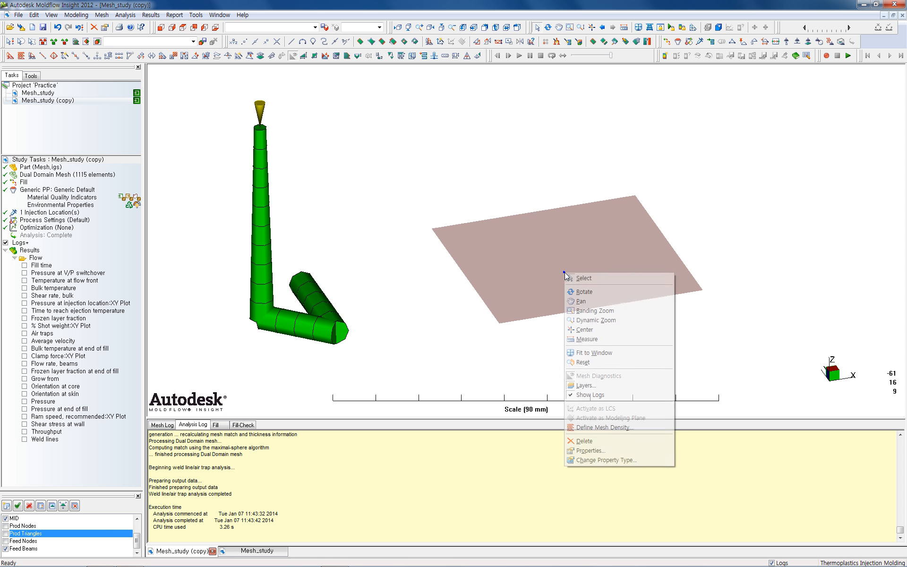
left_click(591, 451)
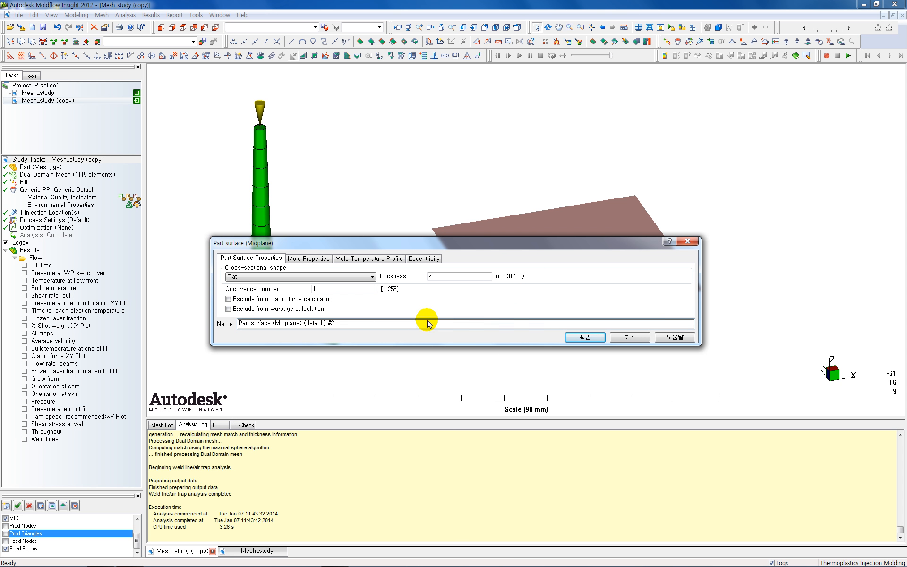
left_click(373, 278)
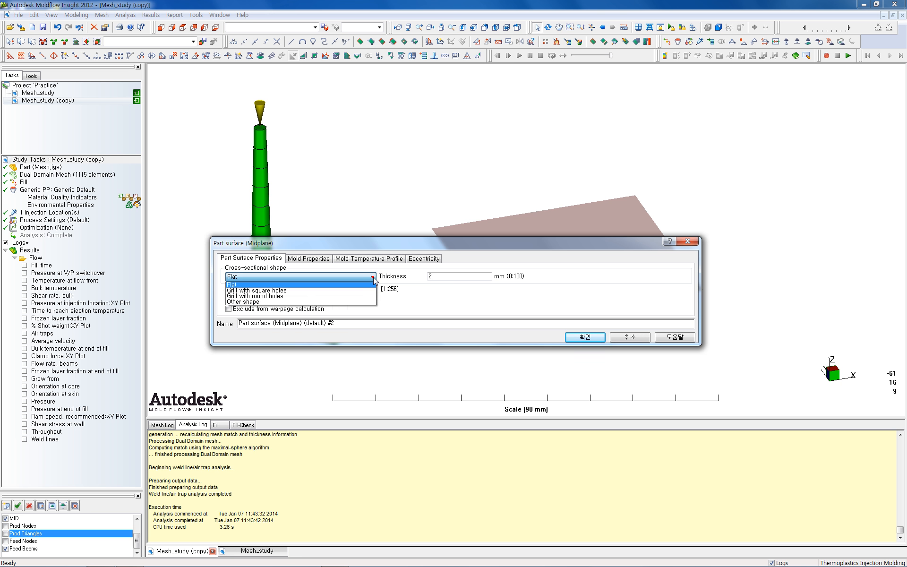
left_click(426, 289)
left_click(583, 336)
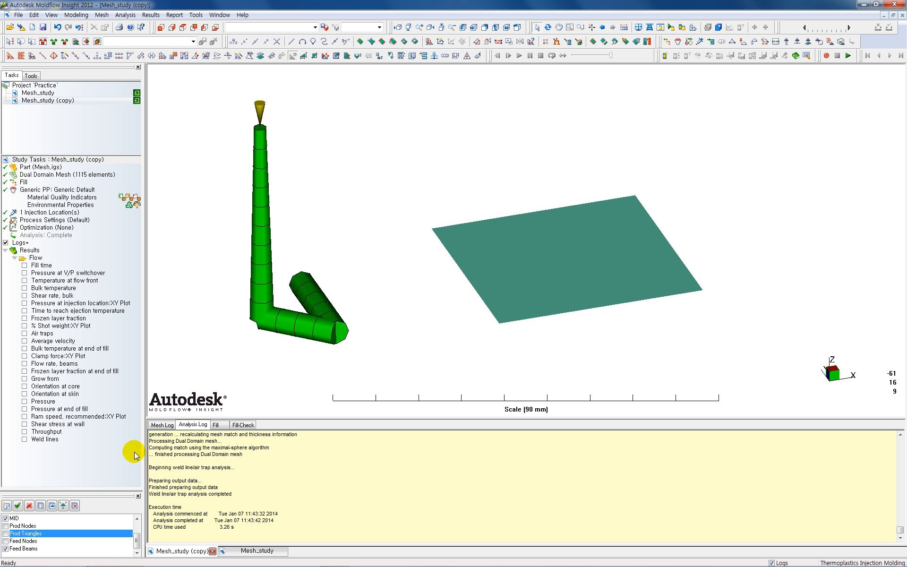
Step: Show the Prod Triangles layer in place of MID and select the mesh triangles of the plate's middle section in plan view
left_click(6, 533)
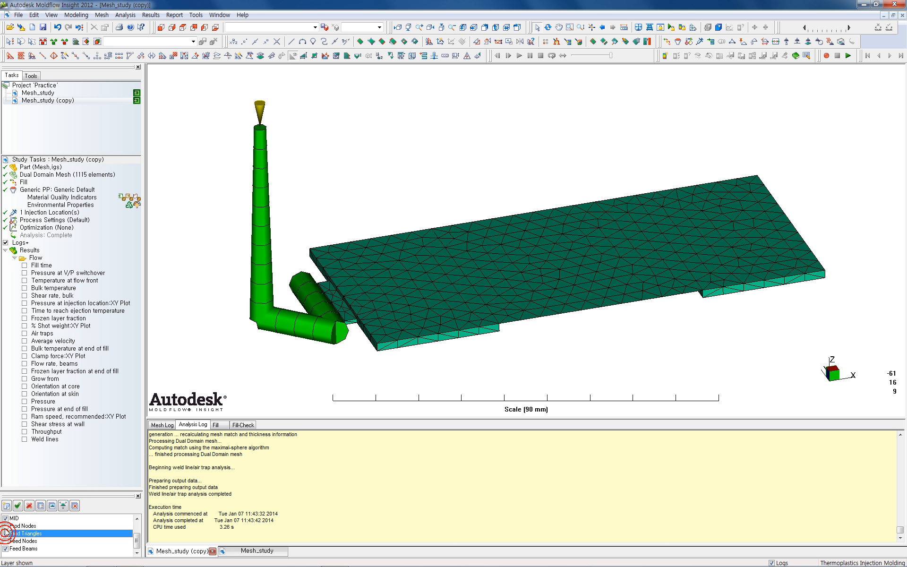
left_click(5, 518)
mouse_move(520, 396)
middle_mouse_down()
mouse_move(549, 362)
mouse_move(444, 392)
middle_mouse_up()
left_click(182, 29)
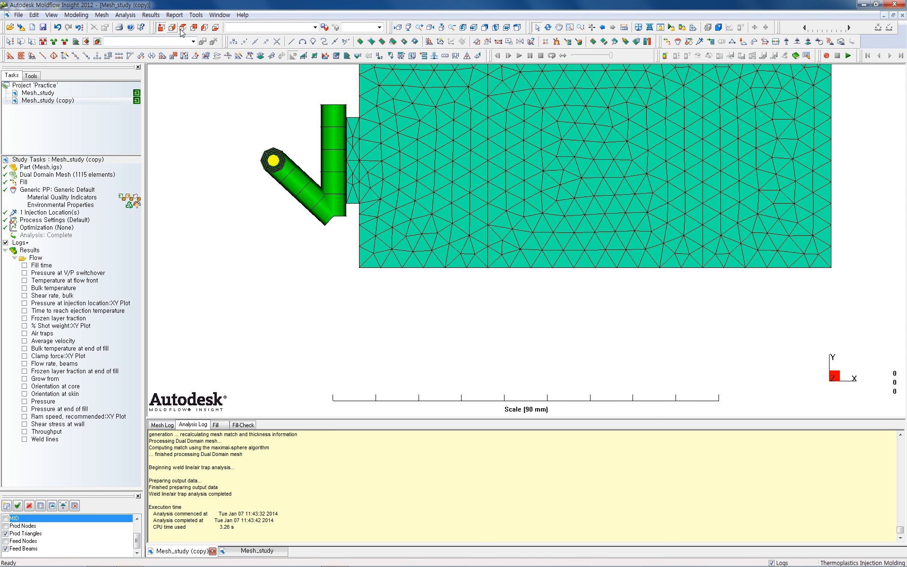
scroll(487, 347, "up", 2)
scroll(490, 336, "down", 4)
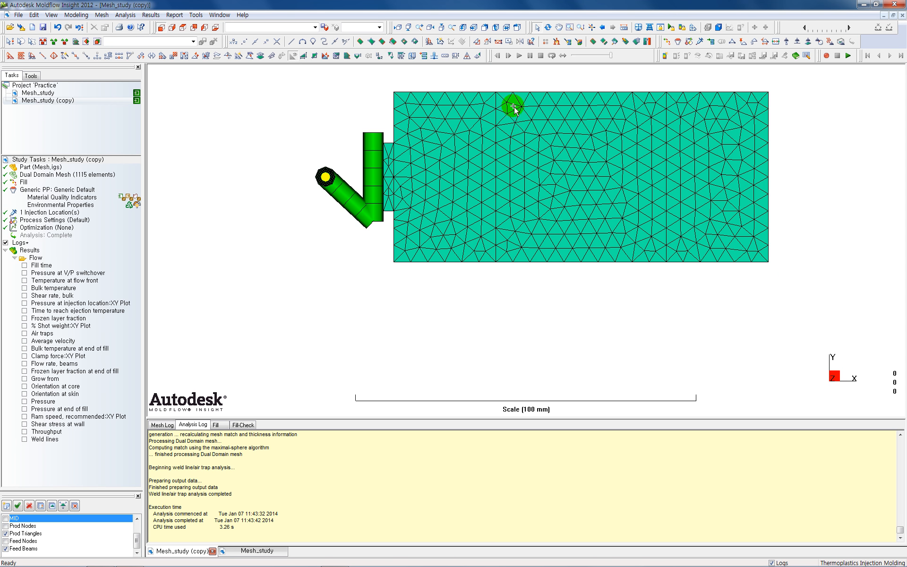
left_click_drag(500, 88, 659, 284)
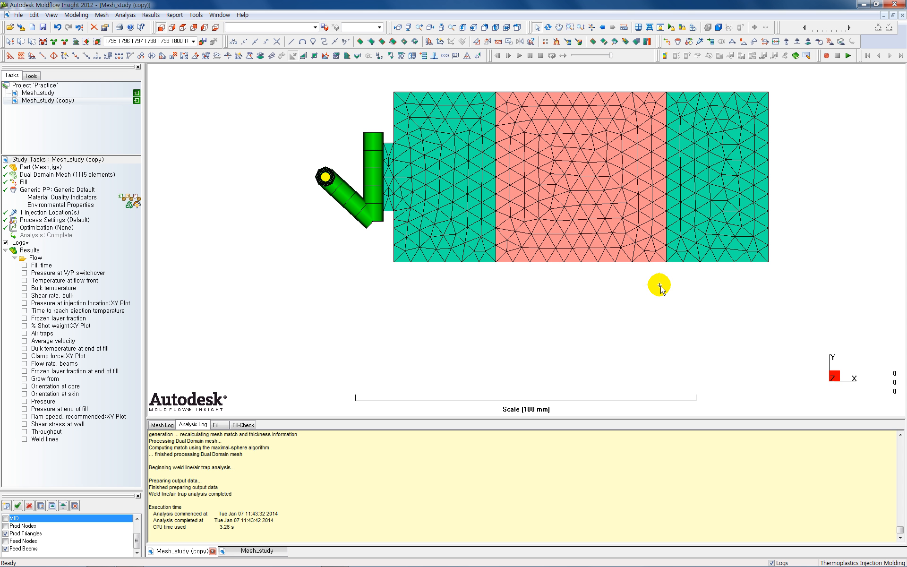
Step: Open the selected triangles' Part surface (Dual Domain) properties and review the Specified thickness option, discarding the change
right_click(583, 188)
left_click(608, 367)
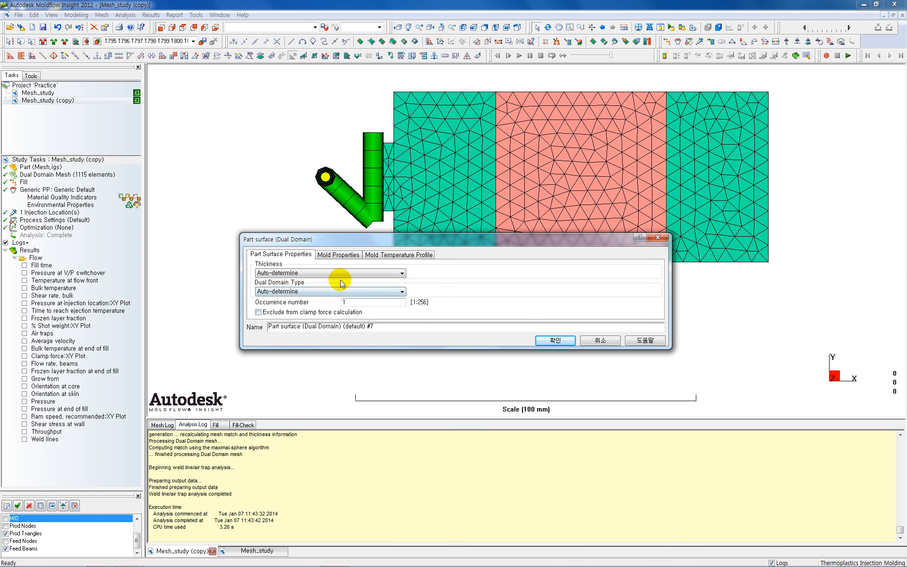
left_click(403, 273)
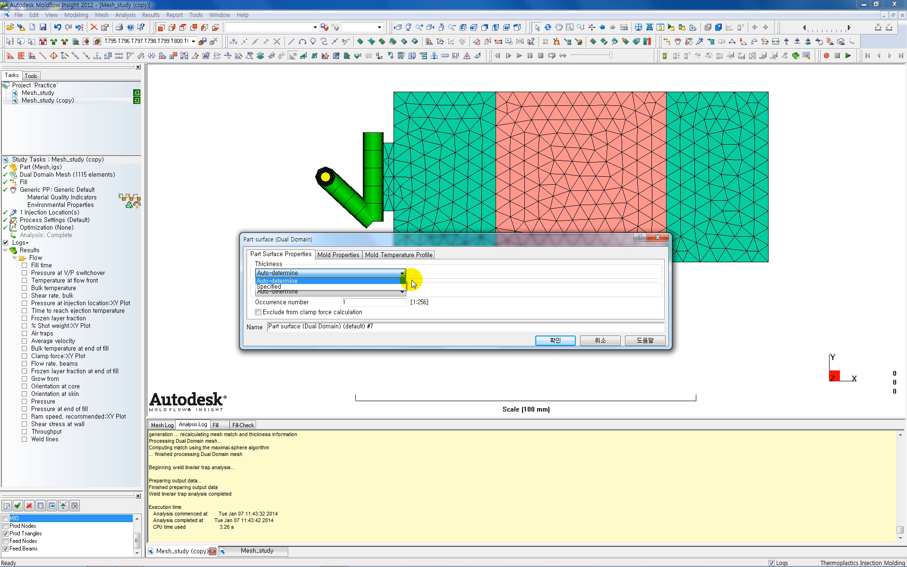
left_click(392, 286)
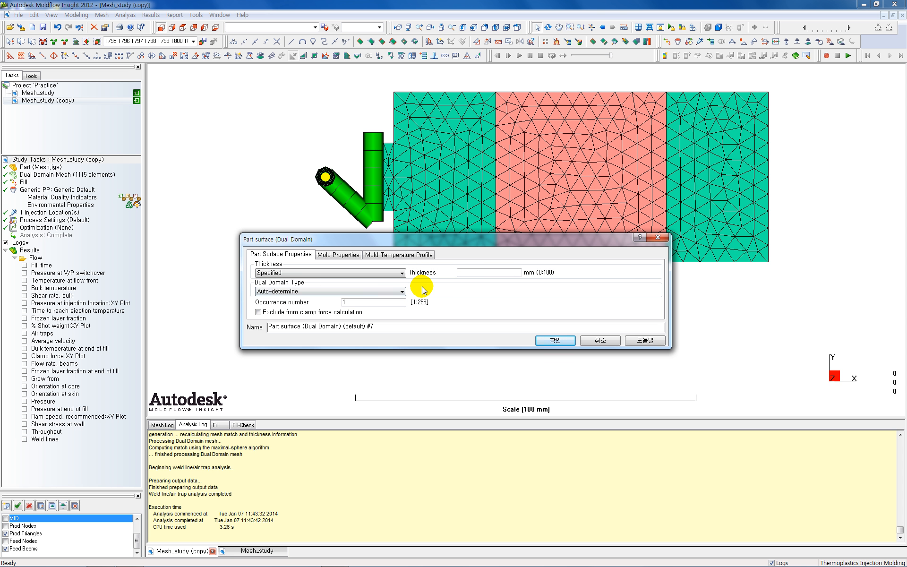
left_click(600, 342)
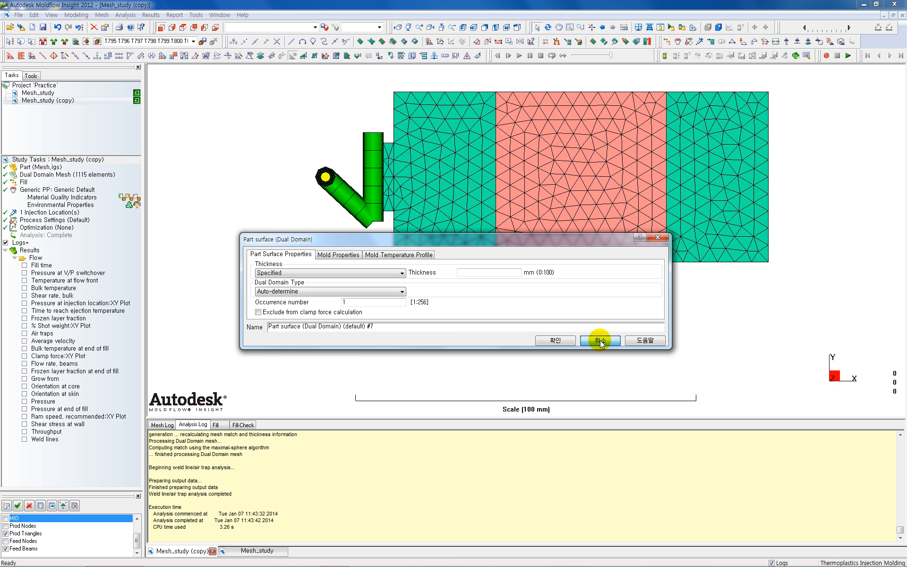
left_click(600, 341)
Step: Change the property type of the selected middle triangles to Part surface (Midplane), deleting the study's invalidated results
right_click(564, 236)
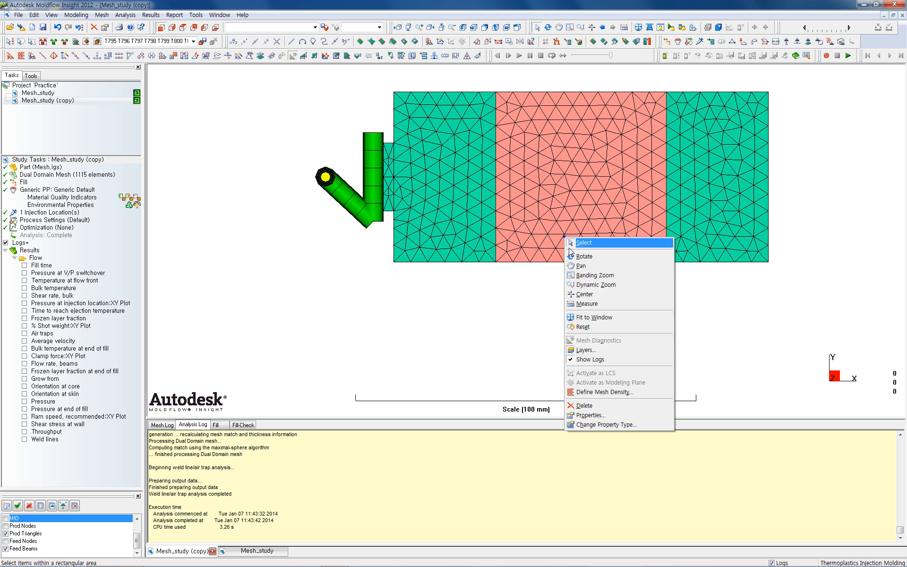
left_click(597, 425)
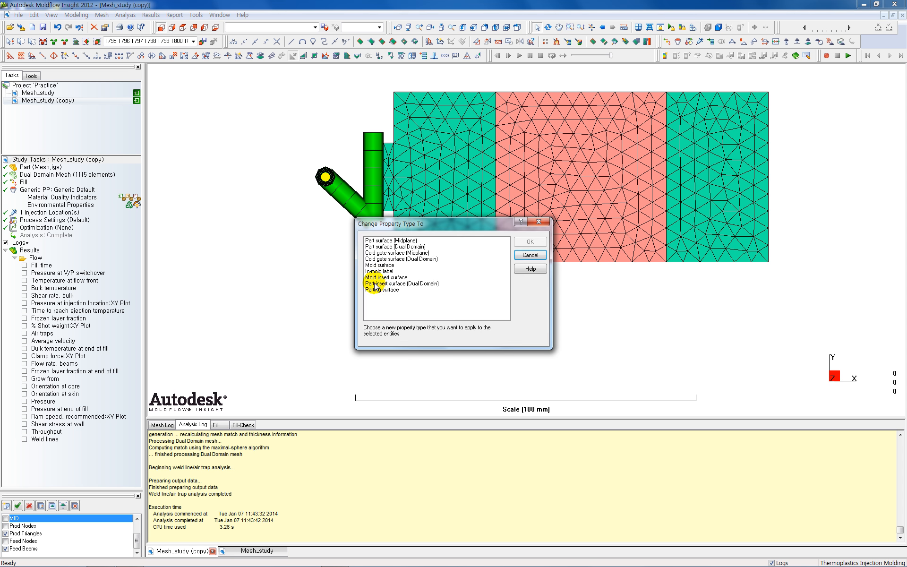
left_click(388, 241)
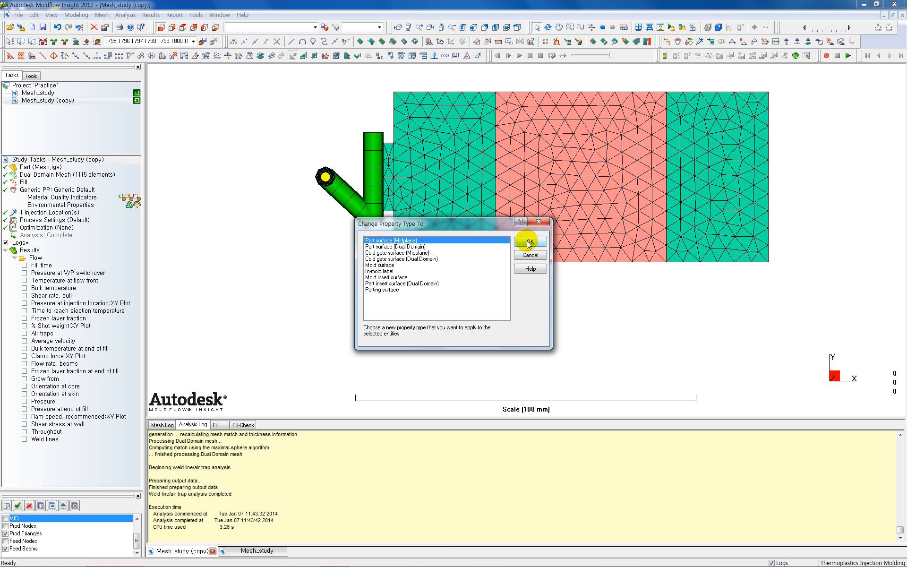
left_click(529, 242)
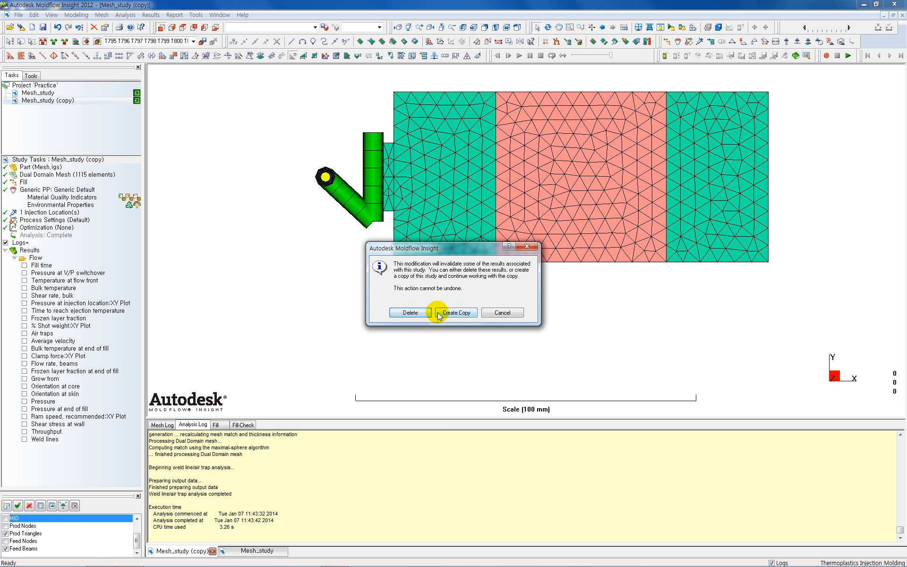
left_click(411, 313)
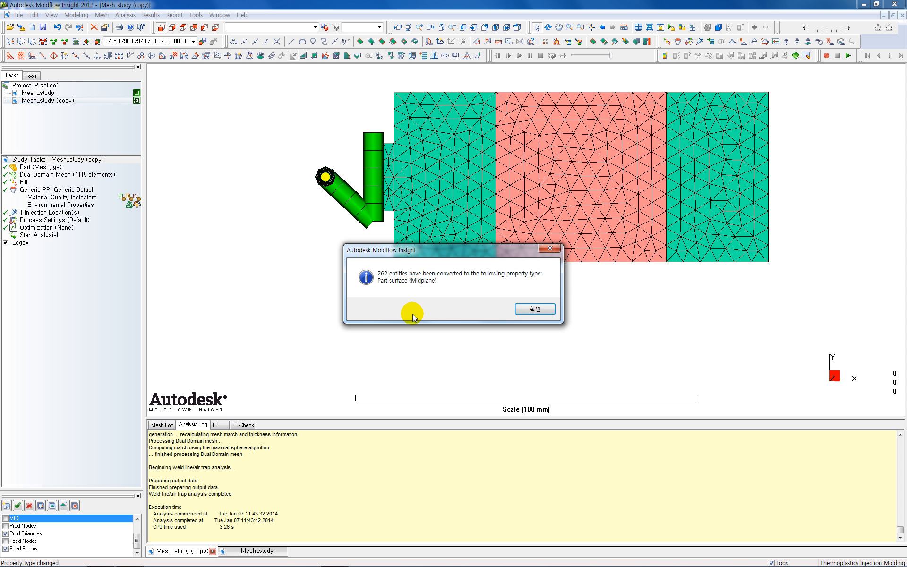
left_click(534, 312)
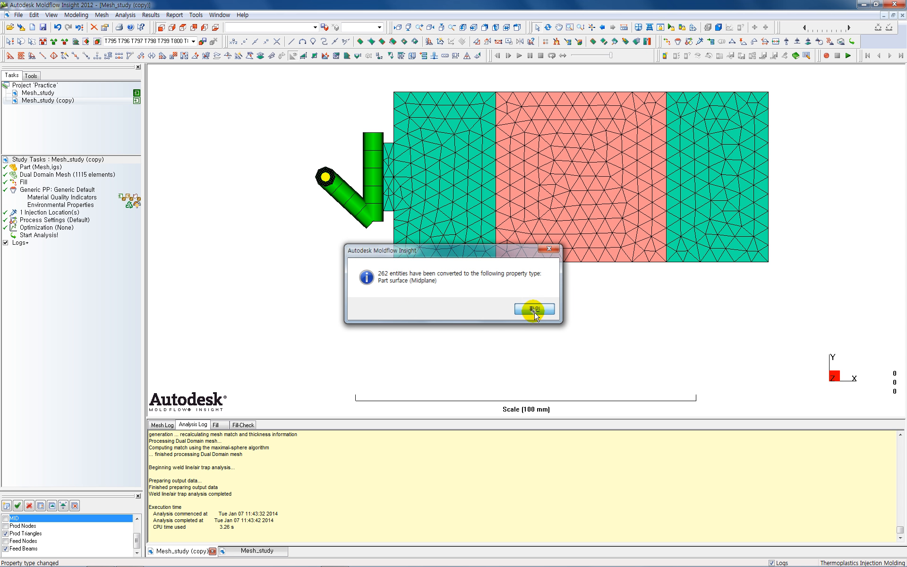
Step: Set the thickness of the selected middle triangles' Part surface (Midplane) property to 2 mm with the Flat cross-section, and clear the selection
right_click(567, 227)
left_click(584, 383)
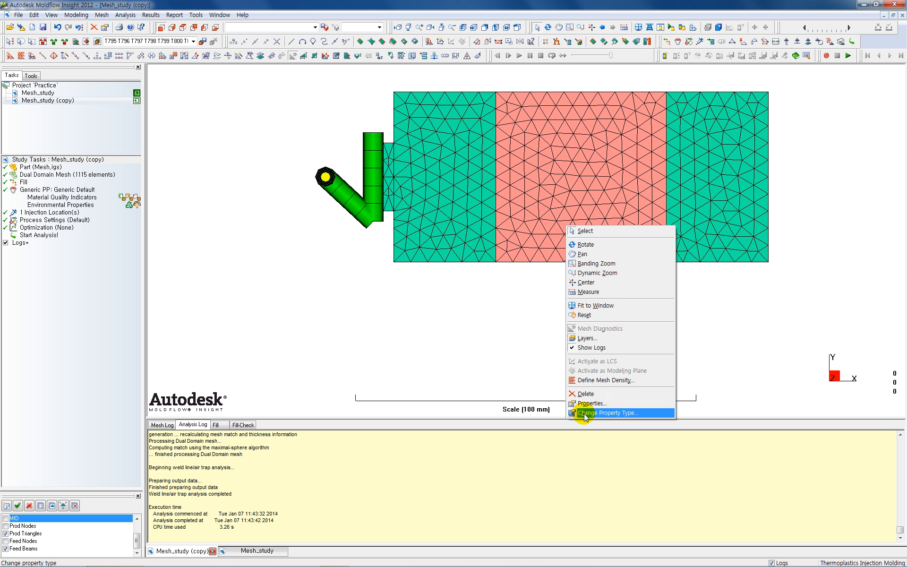
left_click(585, 403)
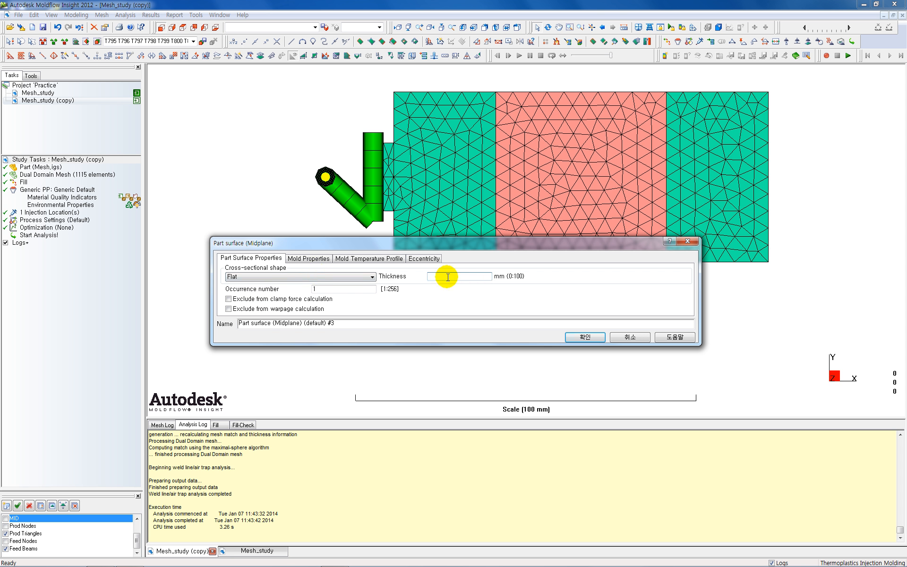
type("2")
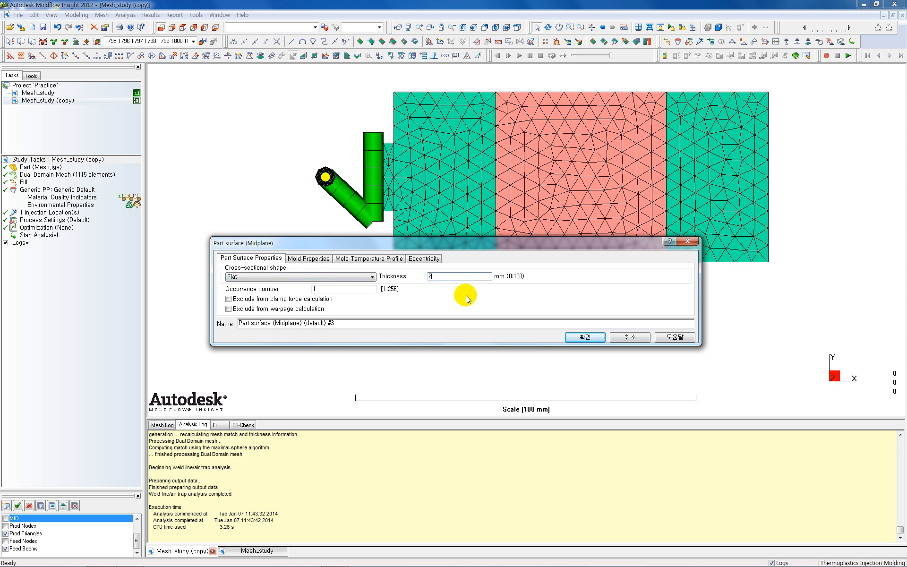
left_click(585, 336)
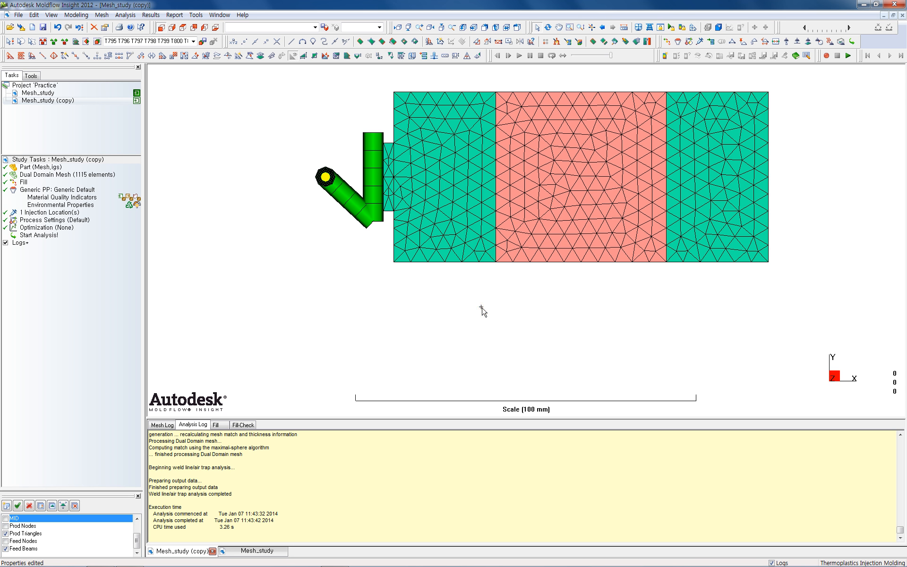
left_click(481, 307)
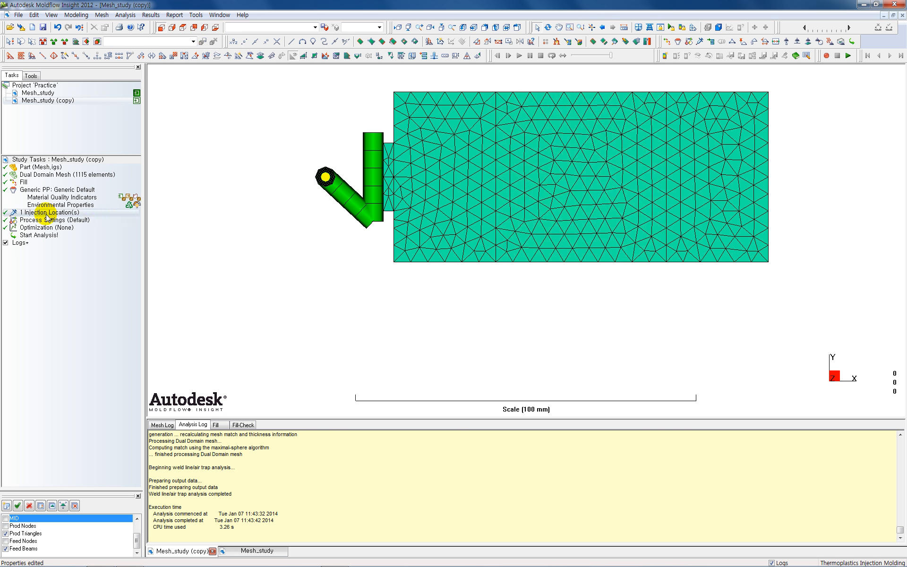
Step: Run the fill analysis on Mesh_study (copy) and display its Pressure at V/P switchover result in a tilted 3D view
double_click(35, 235)
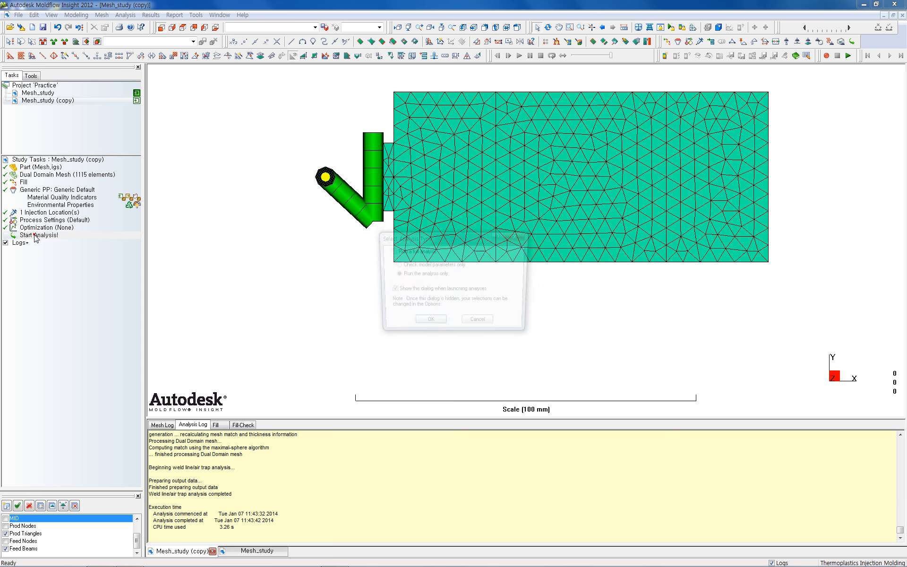
left_click(422, 325)
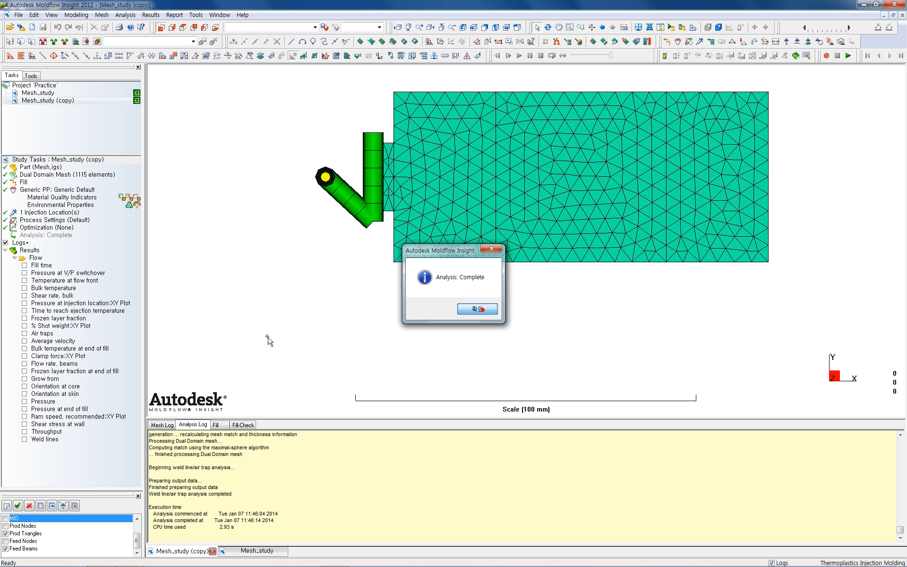
left_click(477, 308)
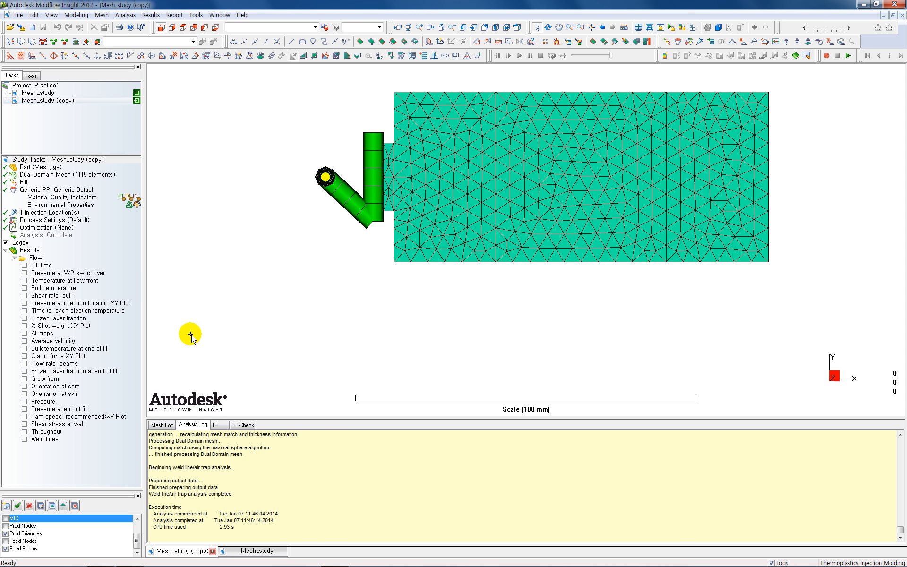
left_click(24, 273)
middle_click_drag(292, 332, 257, 300)
Step: Switch to Mesh_study and examine its Pressure at V/P switchover result for comparison with the copy
mouse_move(43, 97)
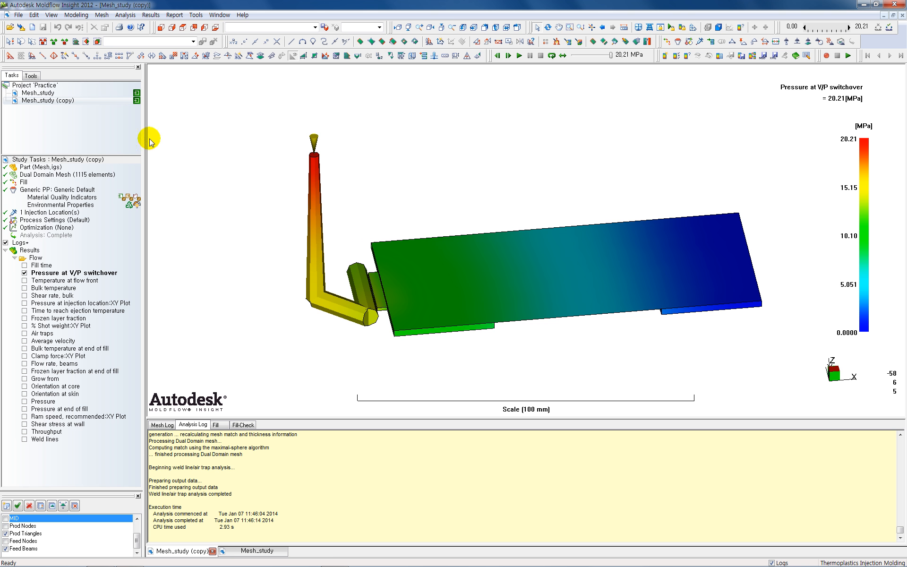
double_click(47, 93)
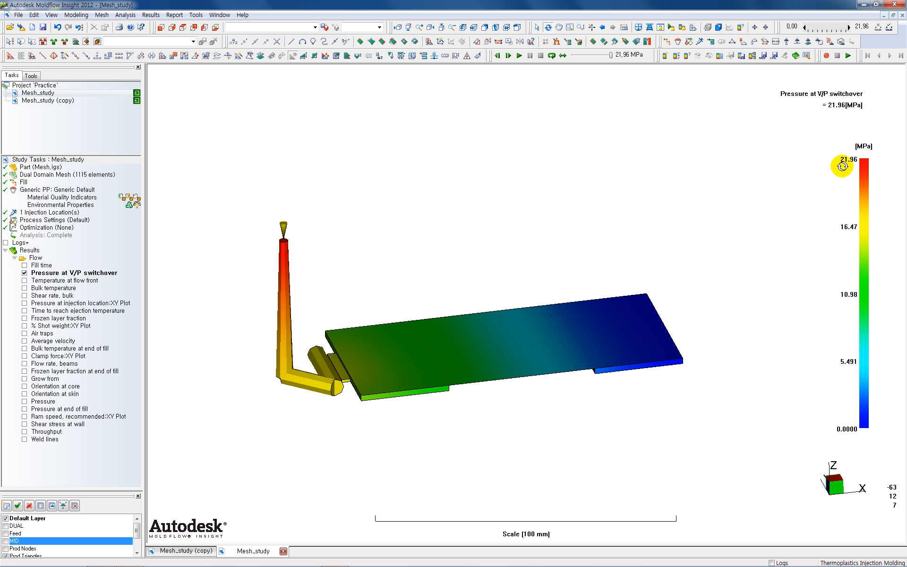
left_click_drag(591, 154, 574, 172)
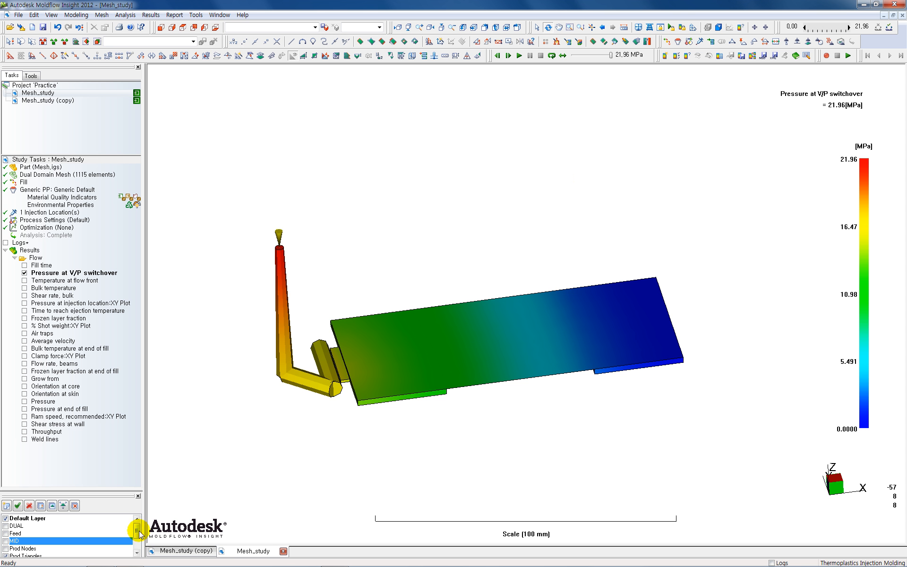
left_click_drag(138, 534, 137, 544)
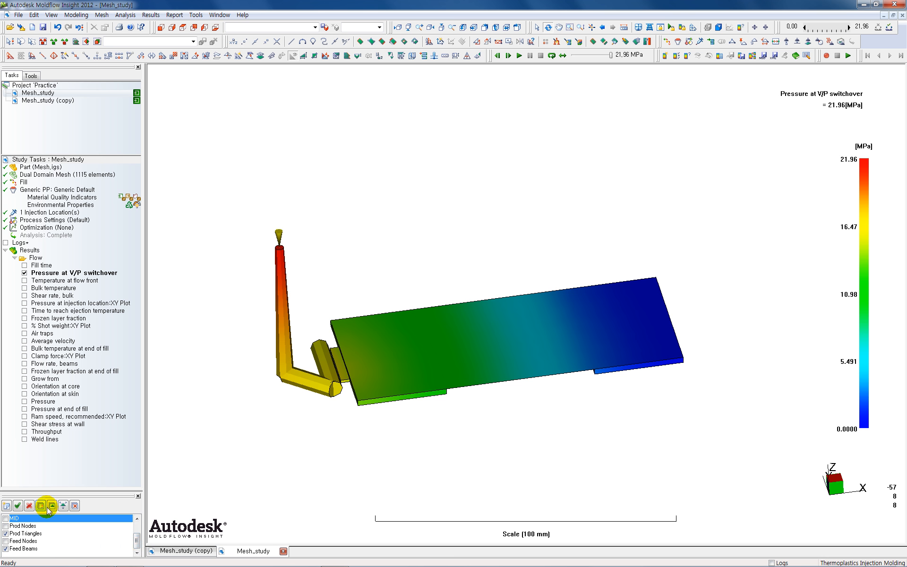
Step: Hide the Pressure at V/P switchover result in Mesh_study and select the plate's middle-section mesh triangles in plan view
left_click(24, 272)
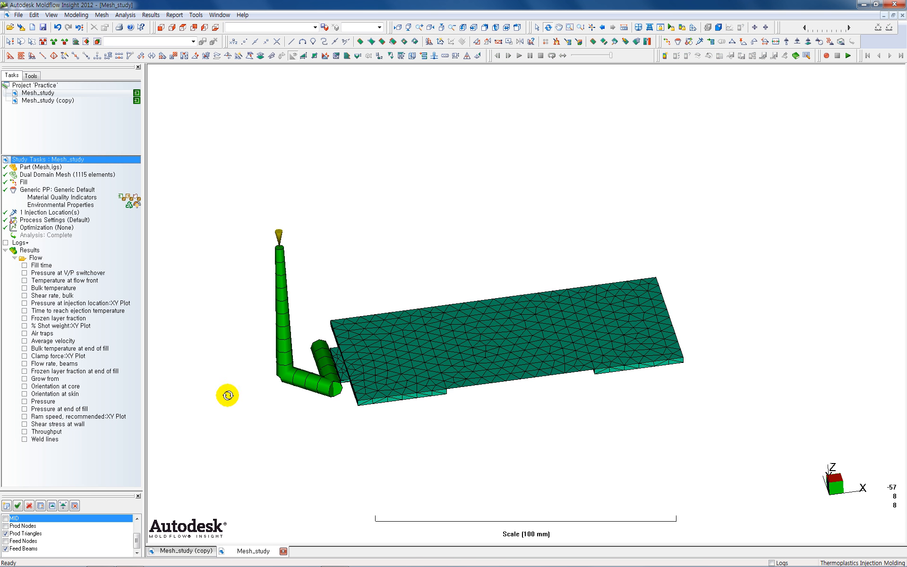
left_click_drag(227, 395, 278, 401)
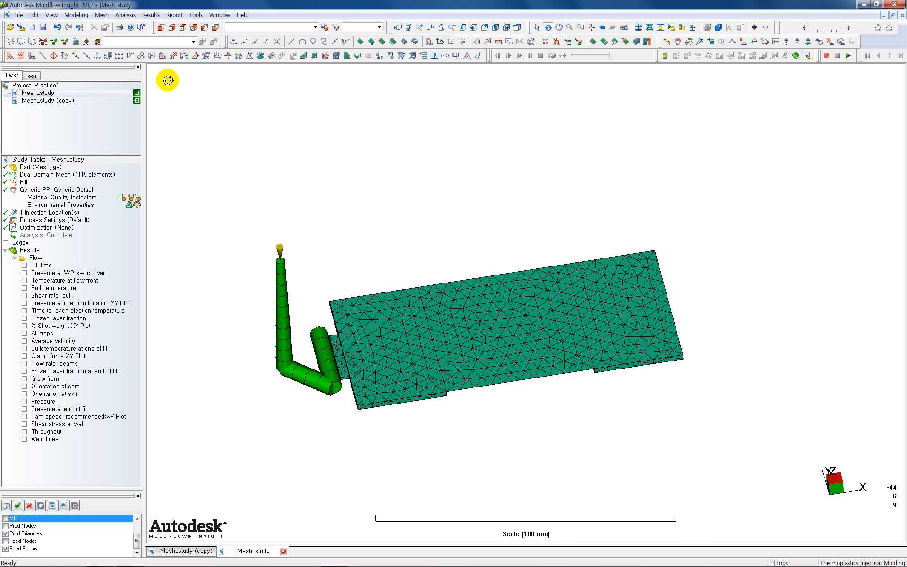
left_click(161, 28)
right_click(438, 192)
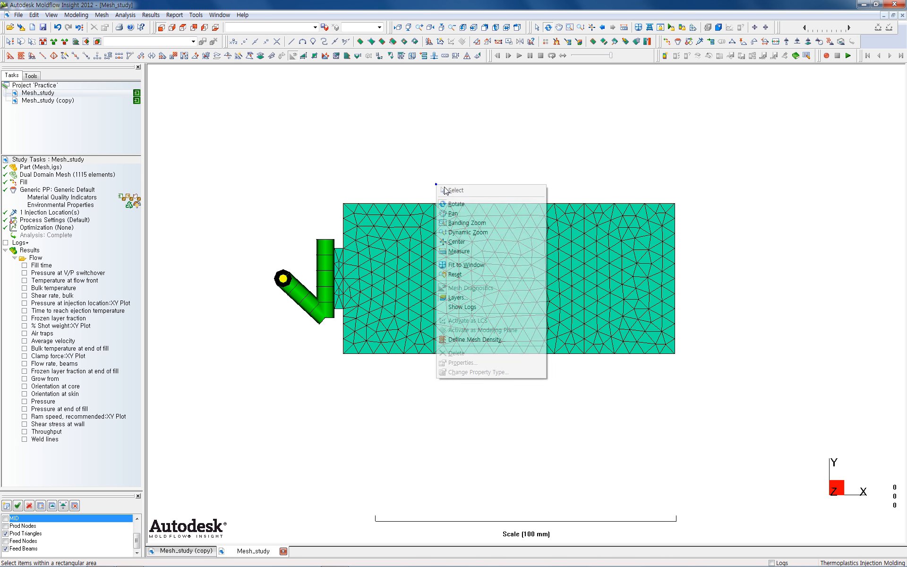
left_click(456, 189)
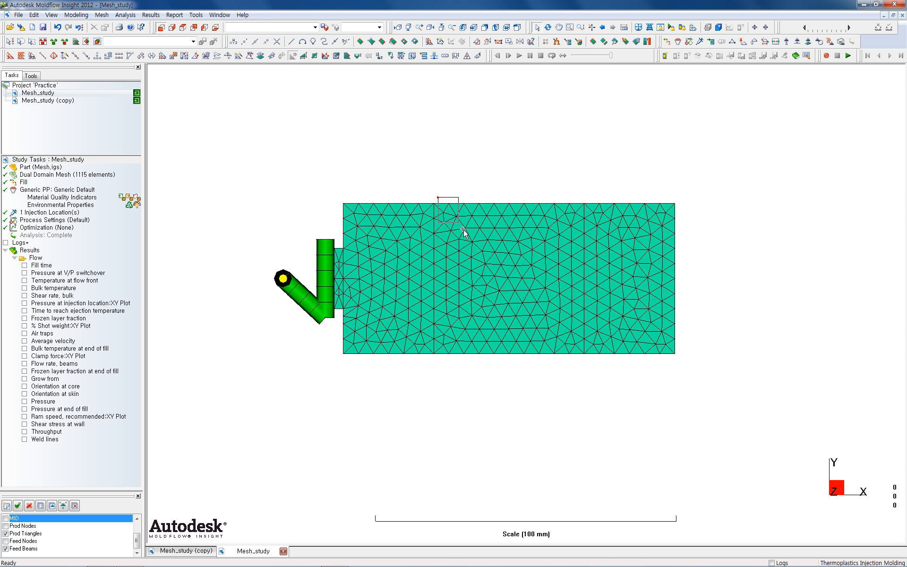
left_click_drag(463, 230, 581, 387)
Step: Review the Part surface (Dual Domain) properties of the selected middle triangles in Mesh_study without changing them
right_click(506, 295)
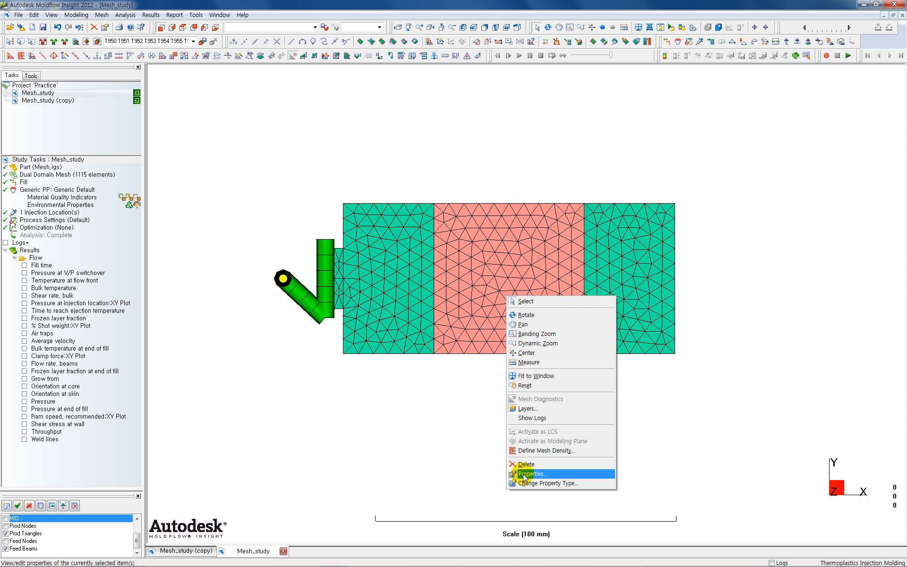
left_click(524, 475)
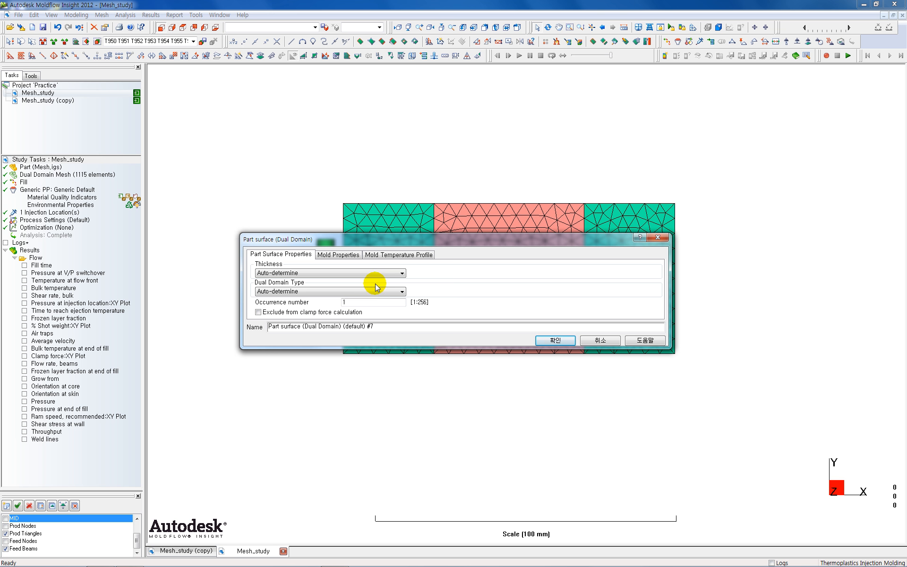
left_click(600, 341)
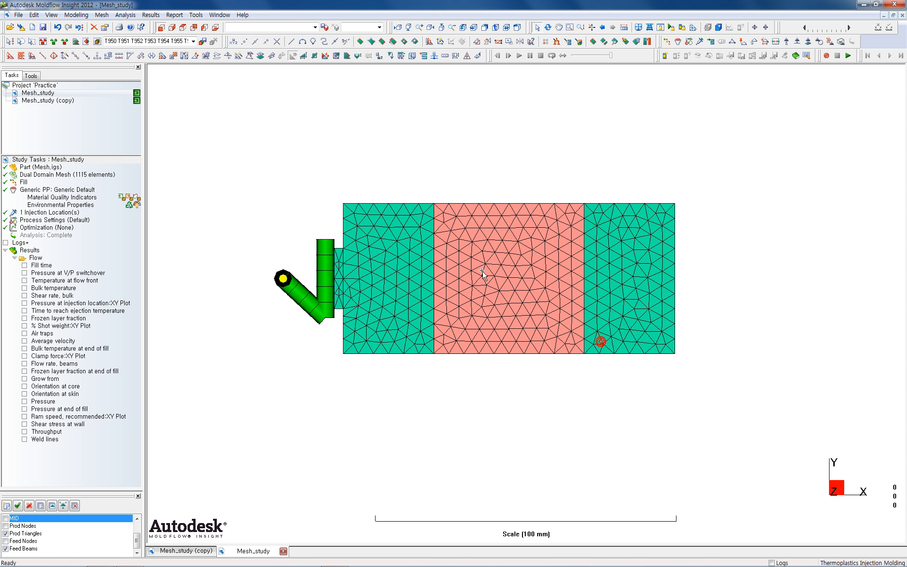
Step: Change the property type of Mesh_study's selected middle triangles to Part surface (Midplane), deleting the invalidated results
right_click(483, 272)
left_click(523, 458)
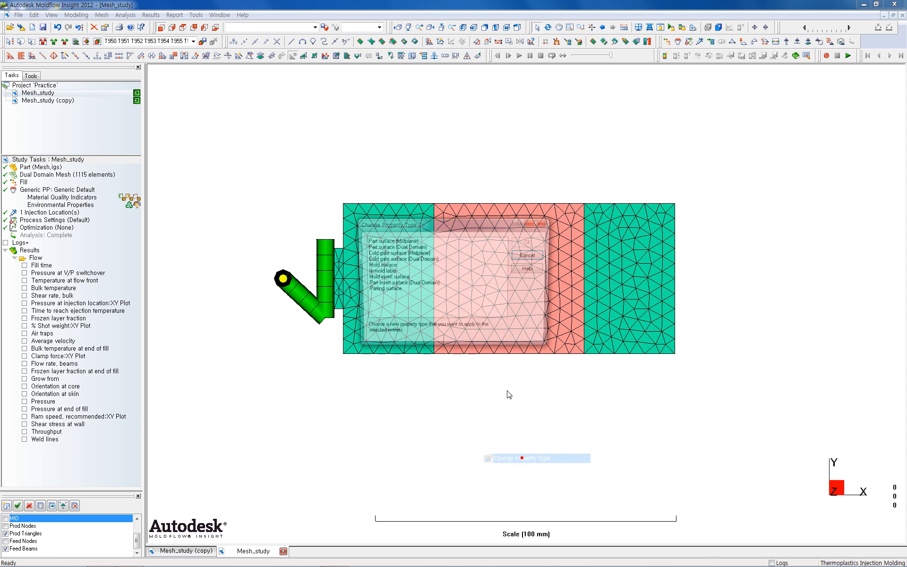
left_click(401, 241)
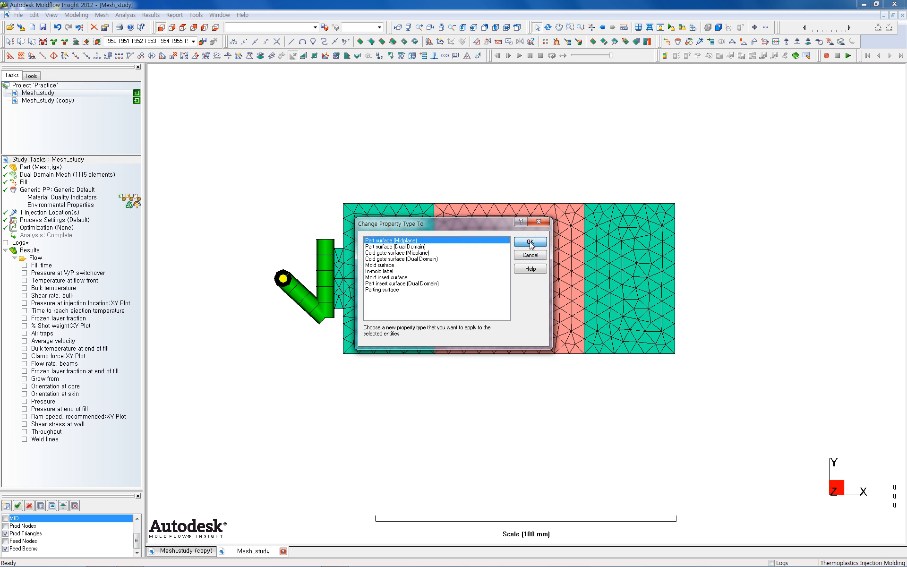
left_click(530, 243)
left_click(411, 313)
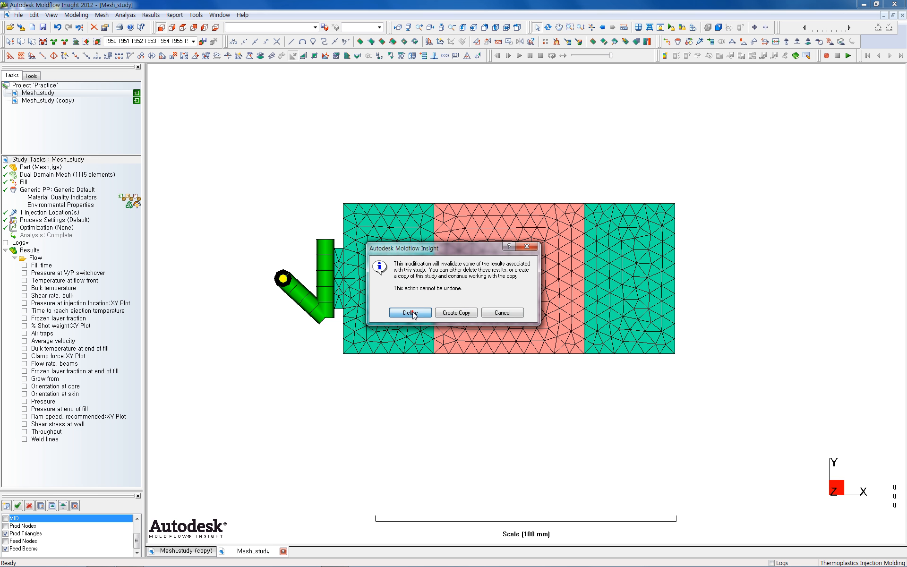
key("Return")
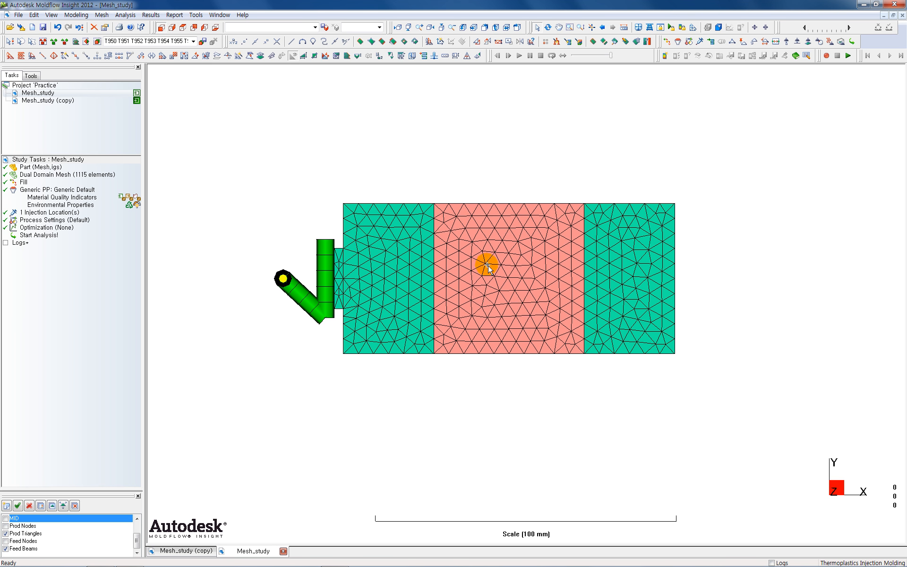
Step: Set the middle triangles' cross-sectional shape to Grill with square holes with a 2 mm thickness, and clear the selection
right_click(487, 264)
left_click(519, 445)
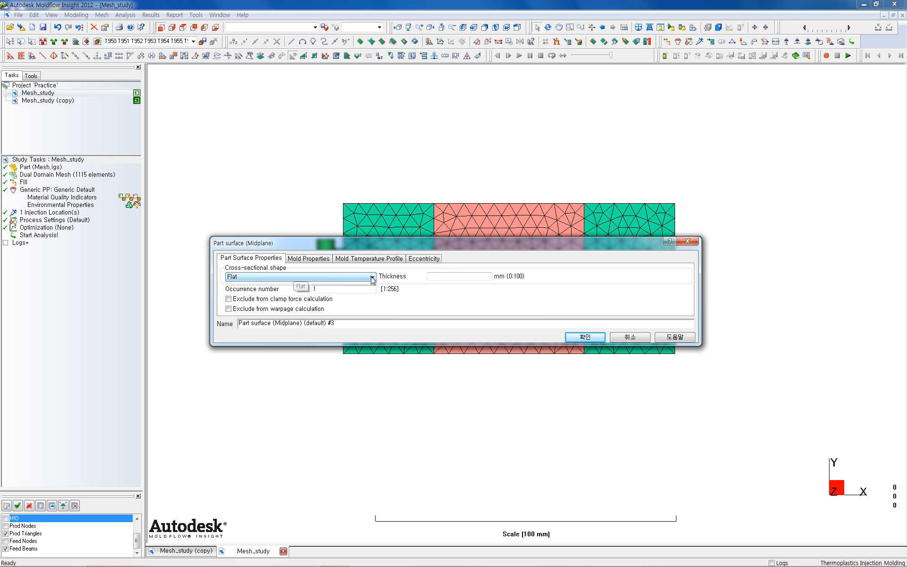
left_click(372, 277)
left_click(300, 292)
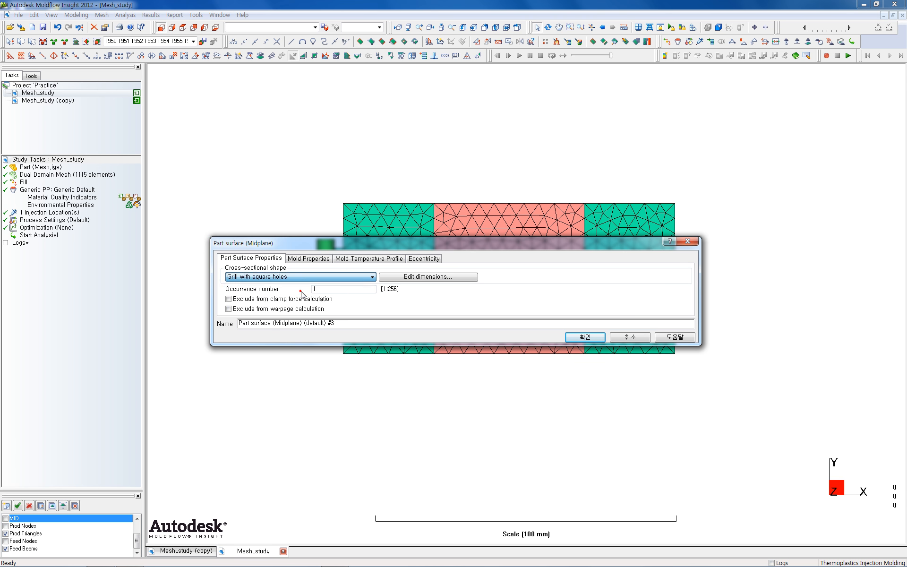
left_click(418, 278)
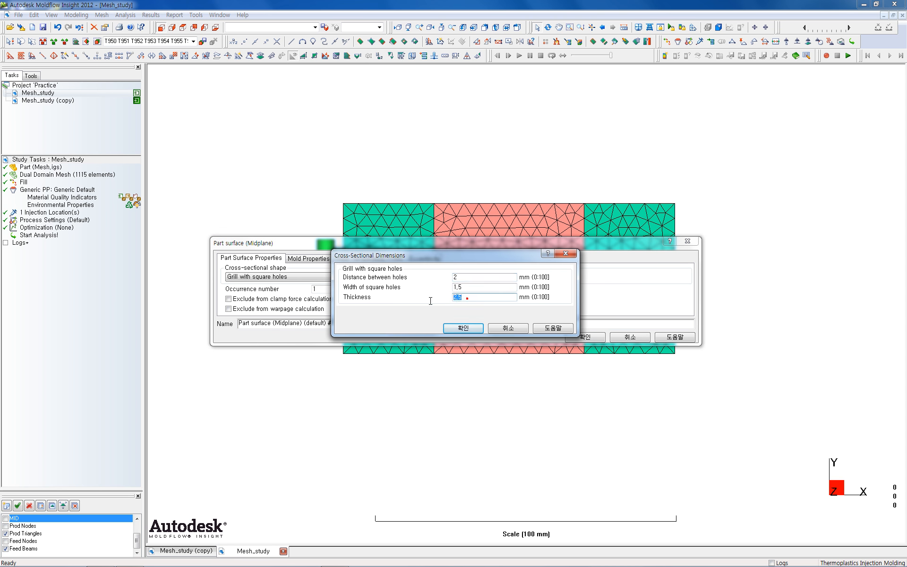
type("2")
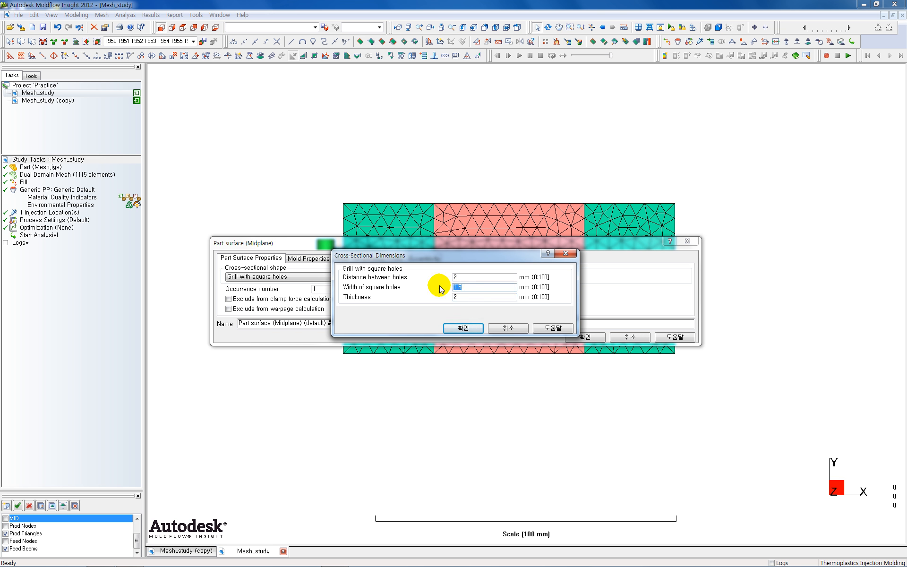
left_click(462, 328)
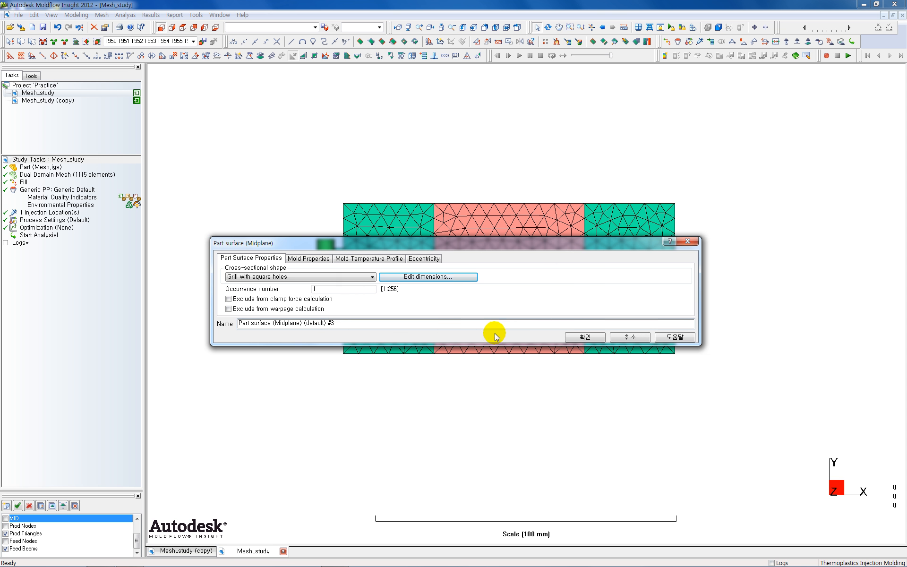
left_click(578, 337)
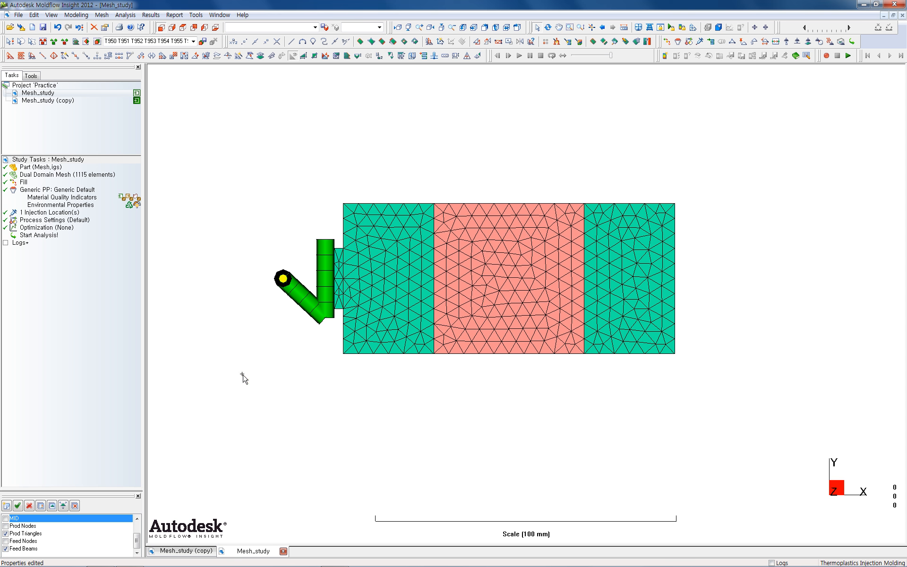
left_click(242, 378)
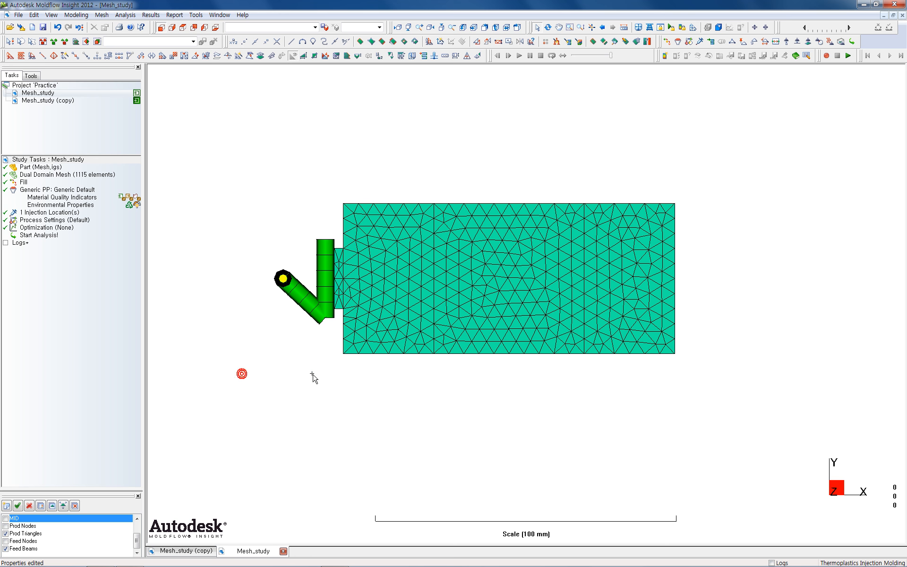
Step: Run the fill analysis on Mesh_study using the analysis-only option and display its Pressure at V/P switchover result
double_click(31, 236)
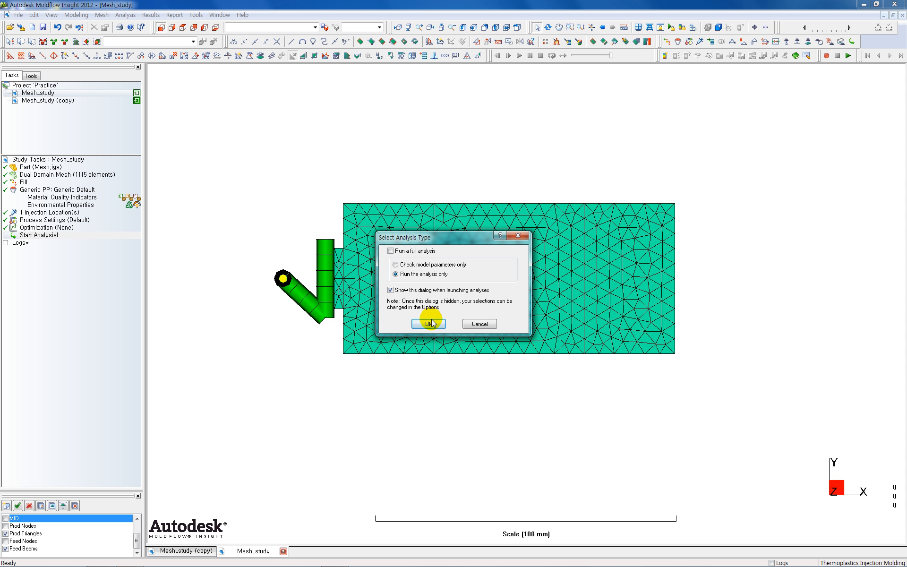
left_click(428, 323)
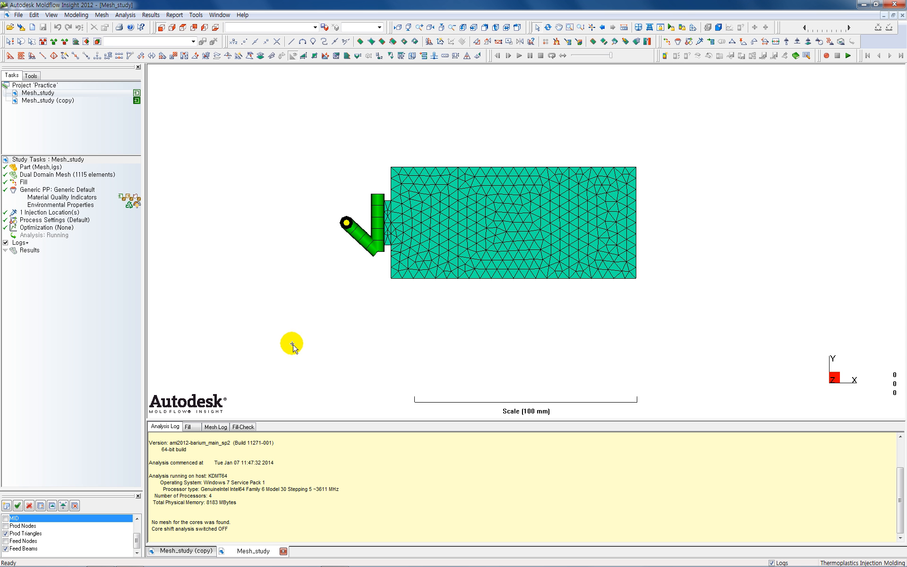
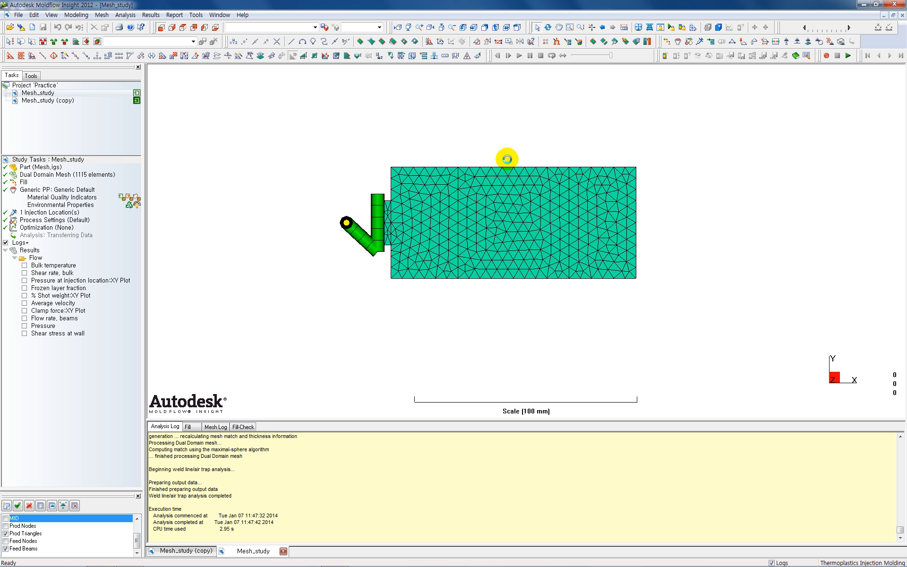
left_click(475, 307)
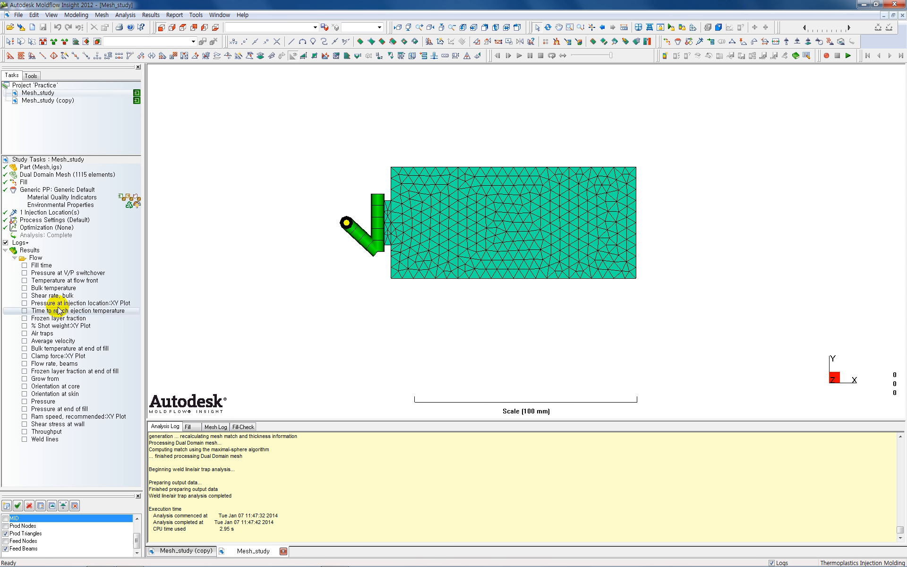
left_click(25, 273)
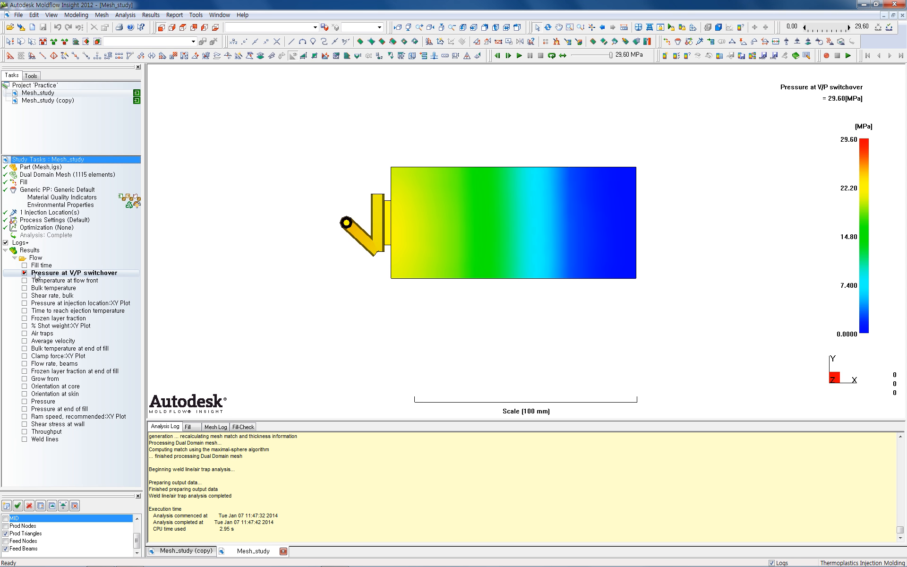
Step: Compare the Pressure at V/P switchover plots of Mesh_study and Mesh_study (copy) from a tilted view
left_click_drag(329, 324, 344, 219)
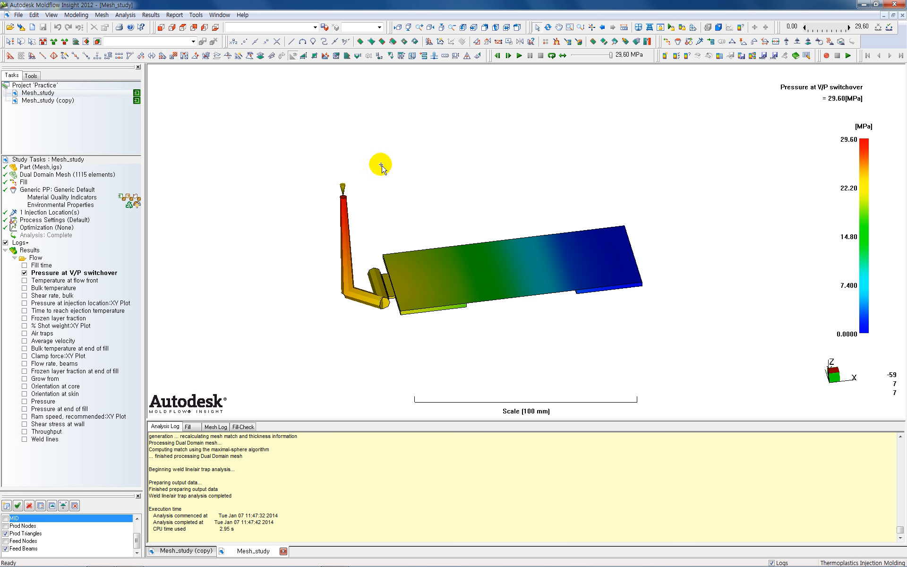
double_click(61, 100)
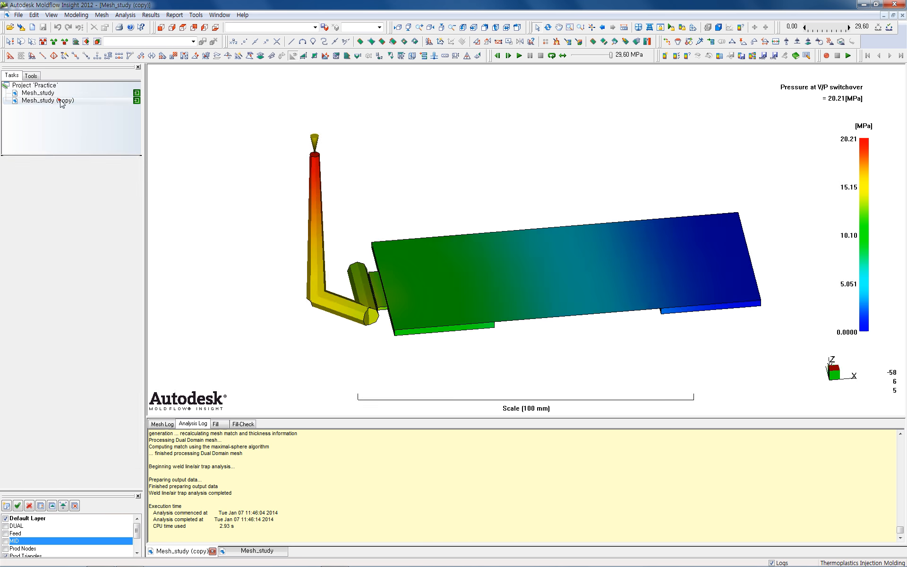
middle_click_drag(361, 168, 362, 159)
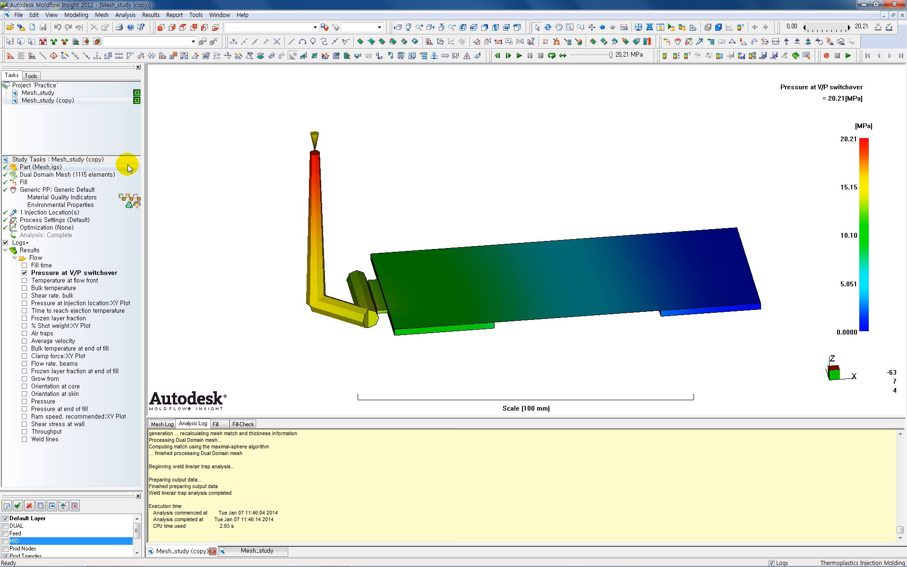
double_click(56, 94)
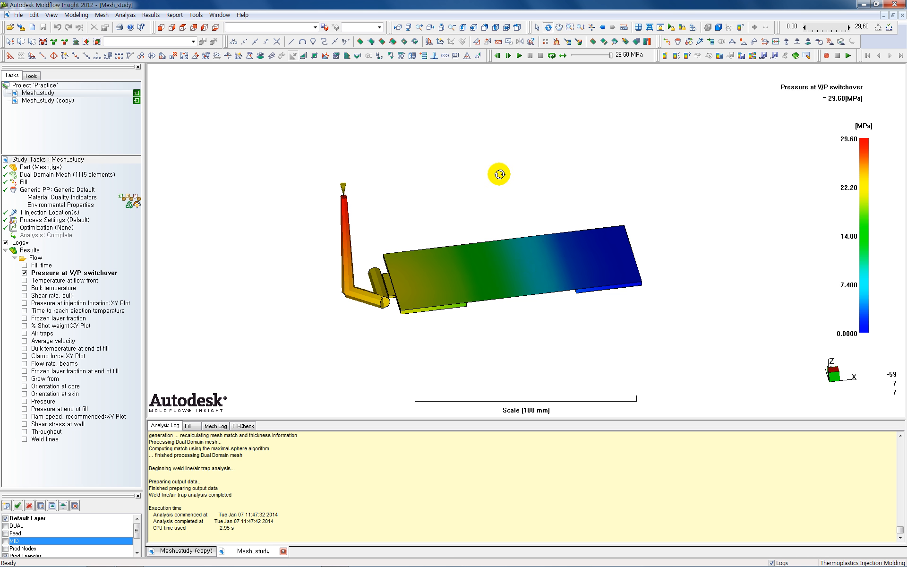
left_click_drag(499, 175, 518, 175)
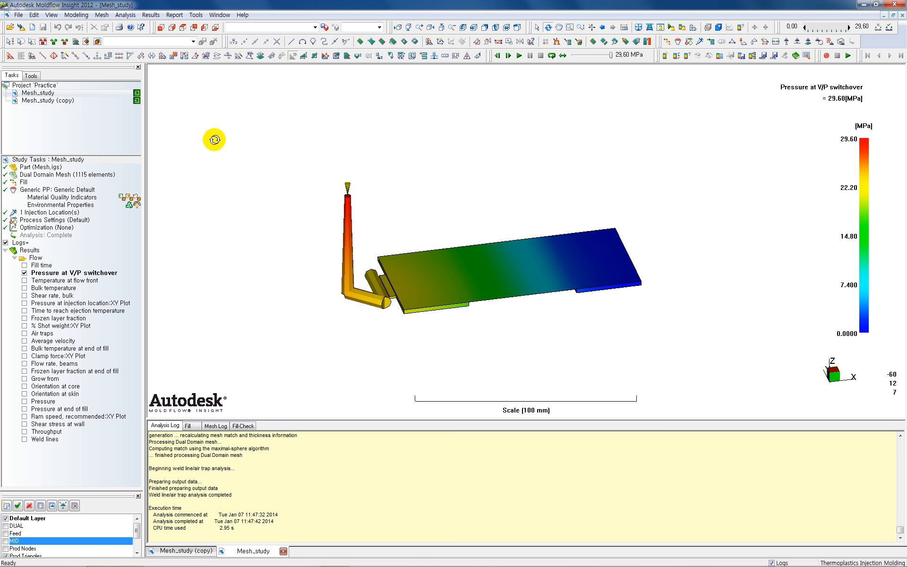
left_click_drag(214, 140, 211, 148)
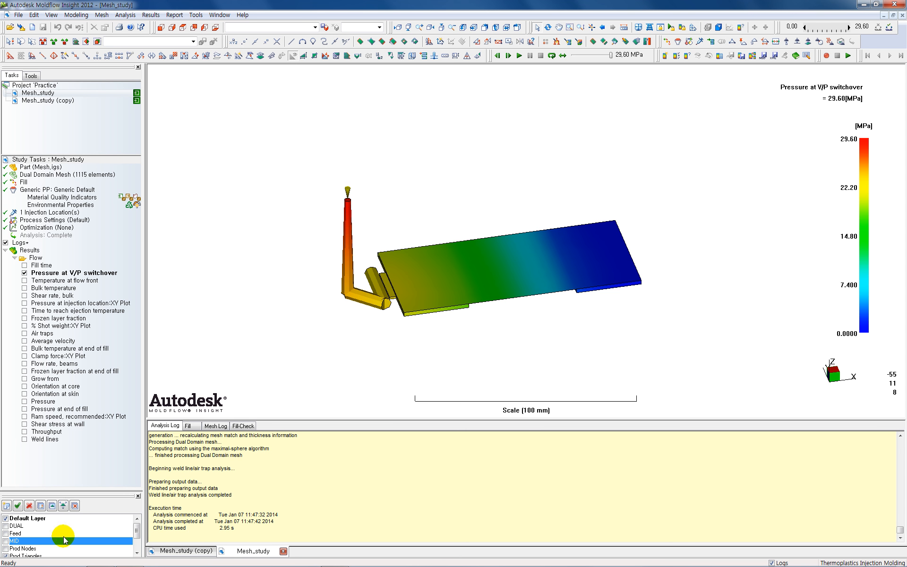
Step: Replace Mesh_study's switchover pressure plot with the Fill time result and set its animation to 100 frames
left_click(24, 273)
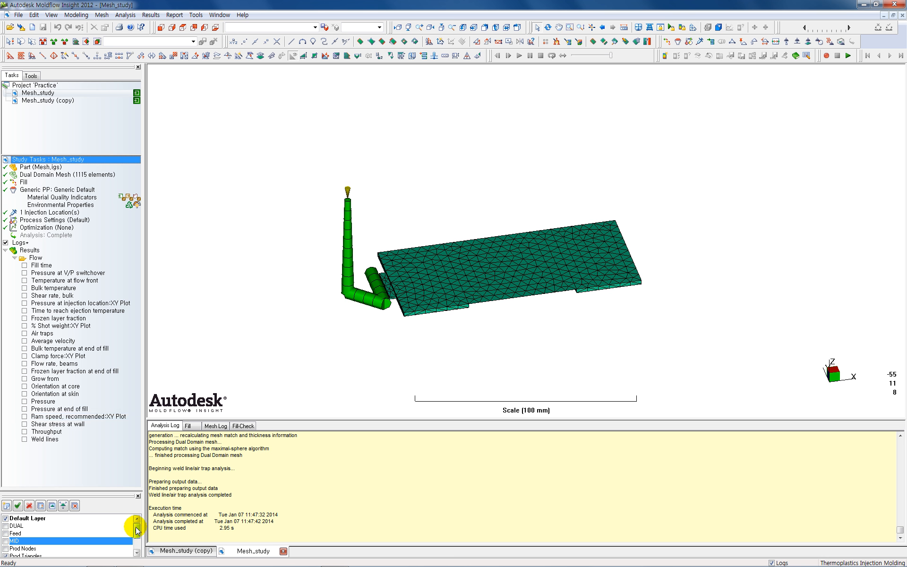
left_click(25, 265)
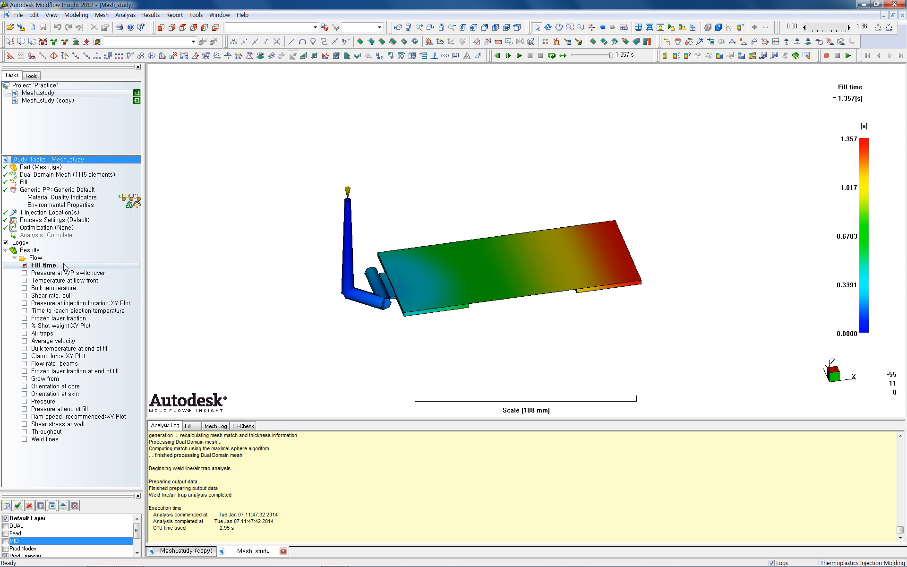
left_click(40, 266)
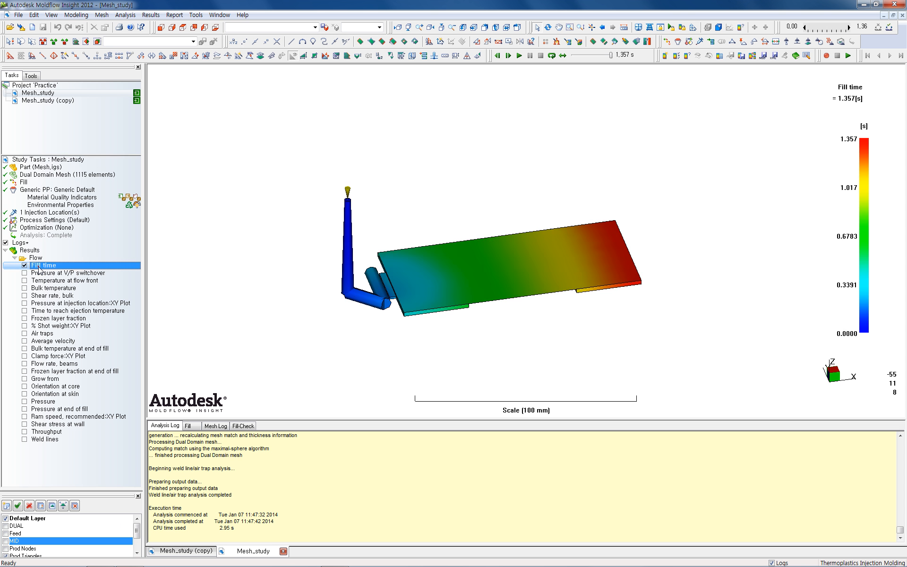
right_click(37, 266)
left_click(66, 308)
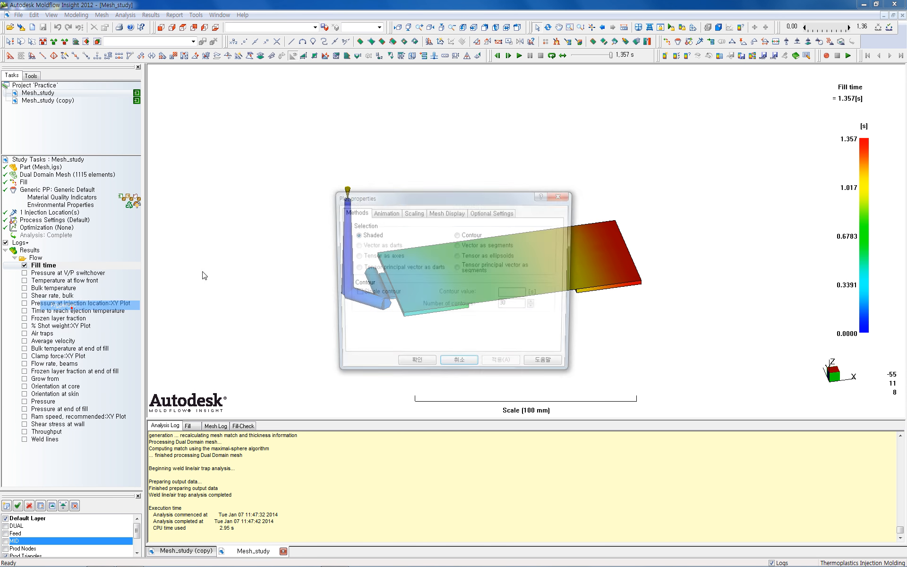
left_click(389, 213)
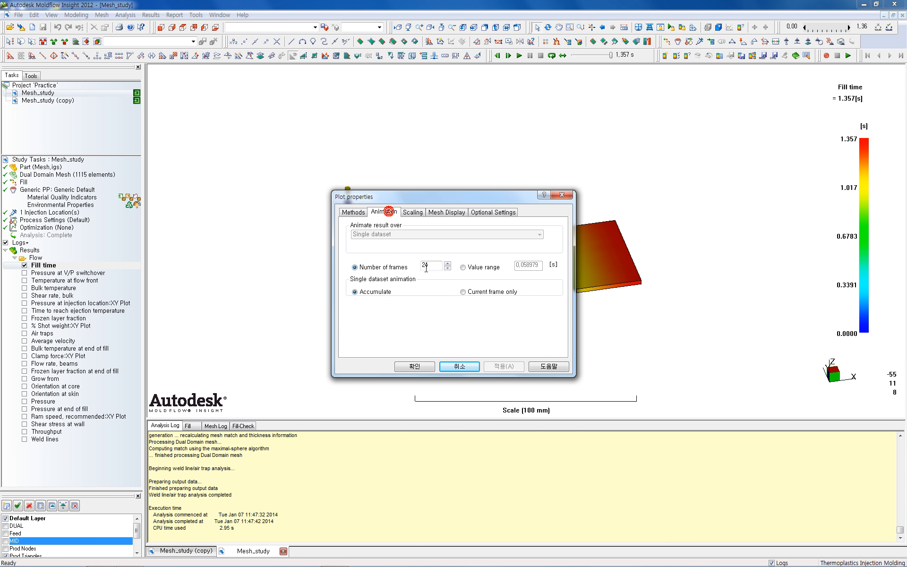
type("100")
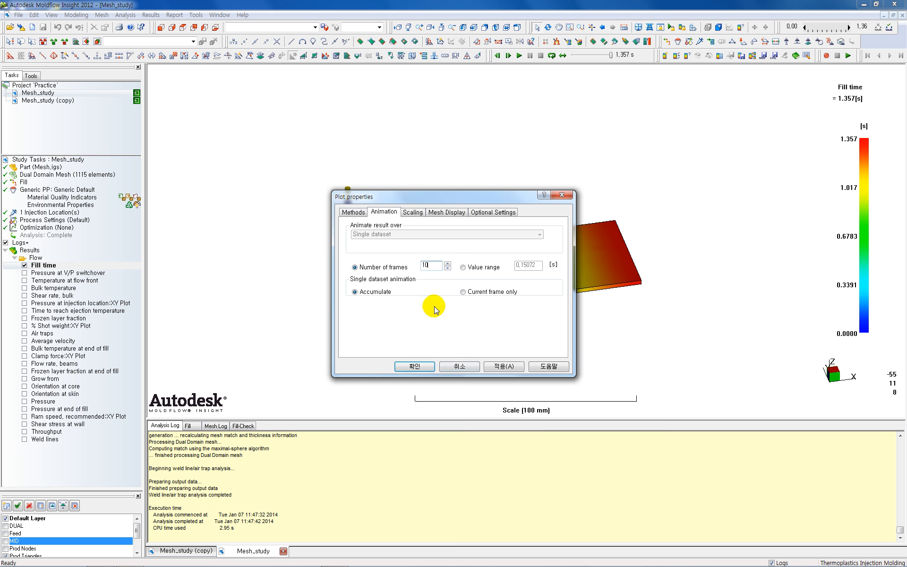
left_click(504, 366)
left_click(414, 366)
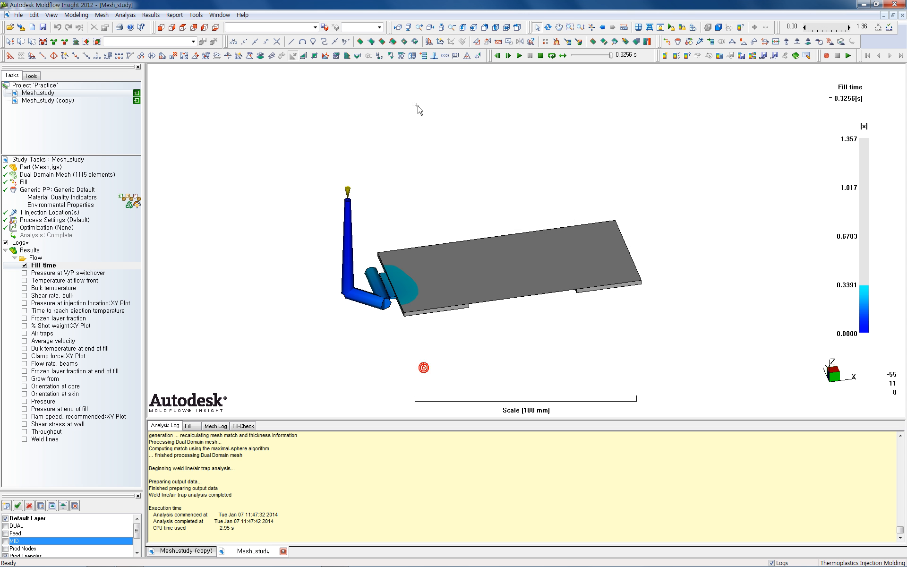
Step: Step the Fill time animation backward and forward to examine how the melt passes from the runner through the gates into the plate
left_click(497, 55)
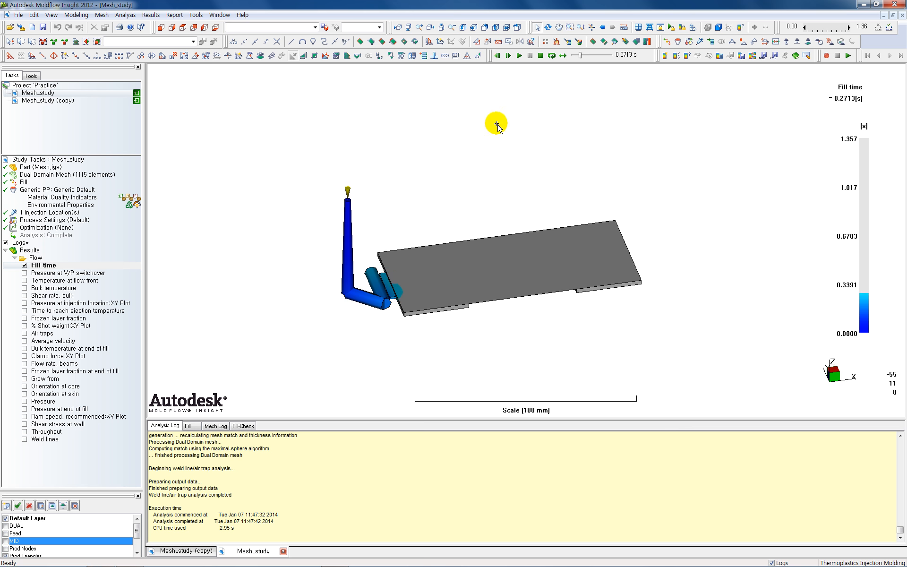
middle_click_drag(496, 147, 479, 216)
scroll(391, 260, "up", 5)
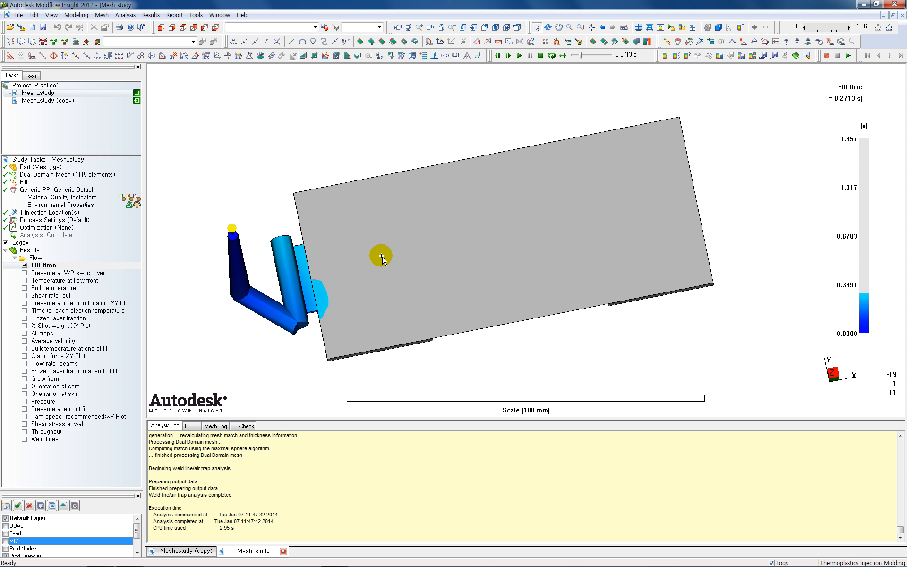
middle_click_drag(367, 248, 481, 233, "shift")
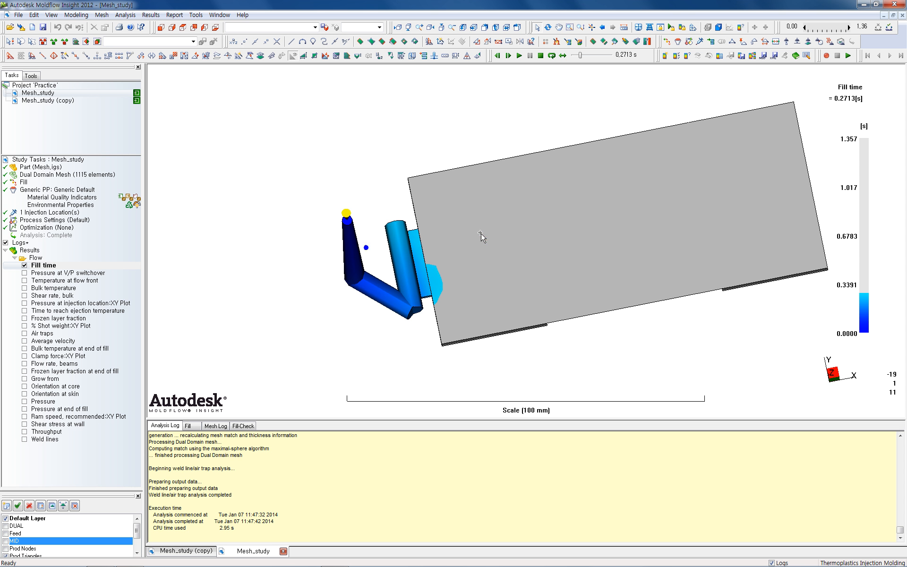
left_click(497, 55)
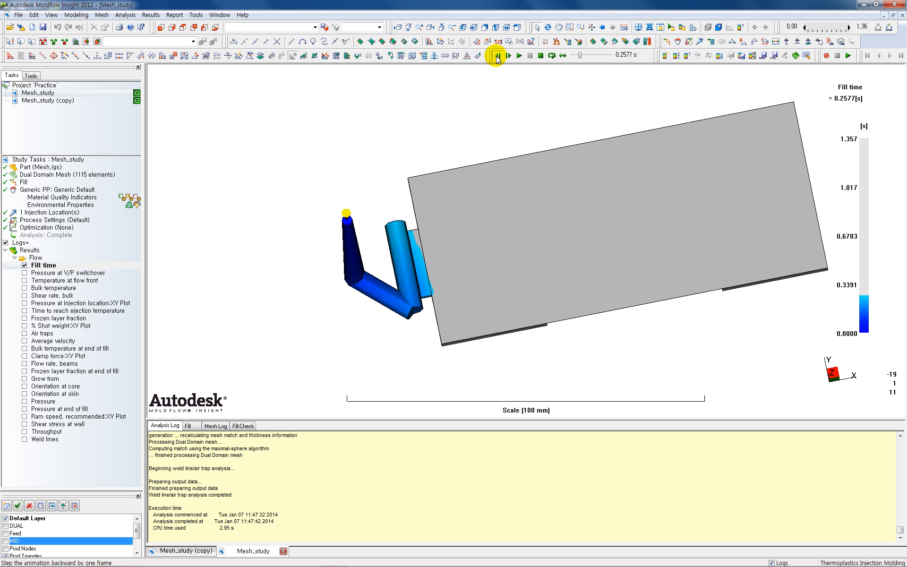
left_click(497, 56)
left_click(497, 56)
left_click(497, 56)
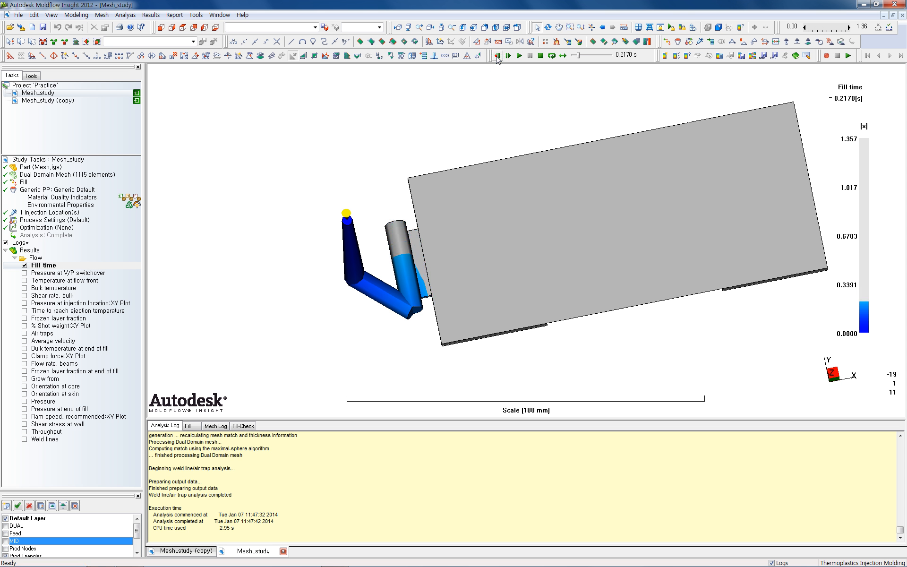
left_click(497, 55)
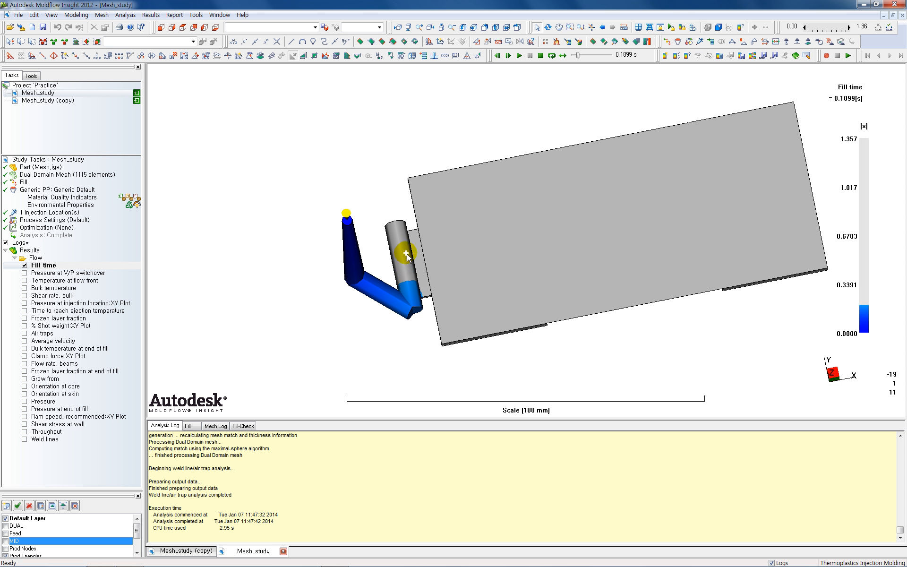
left_click(509, 56)
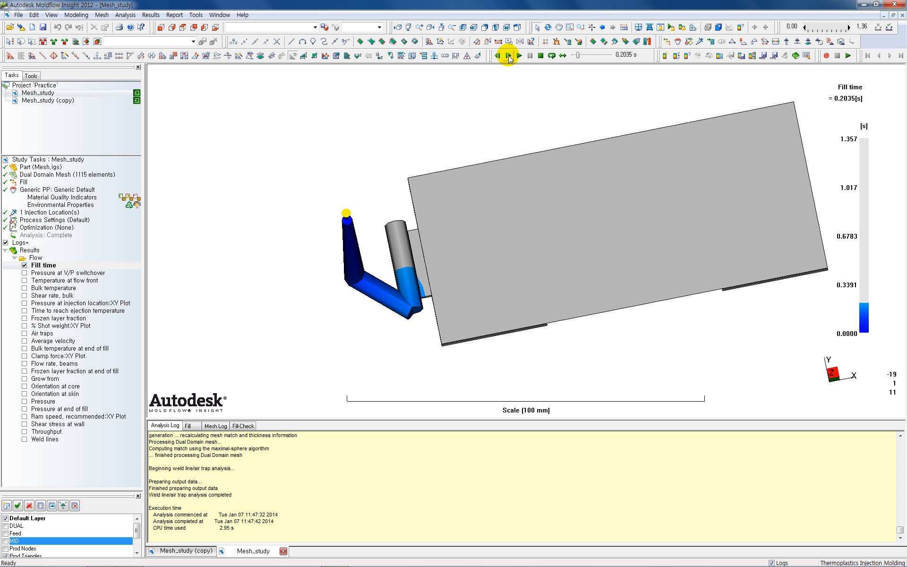
left_click(508, 55)
left_click(508, 56)
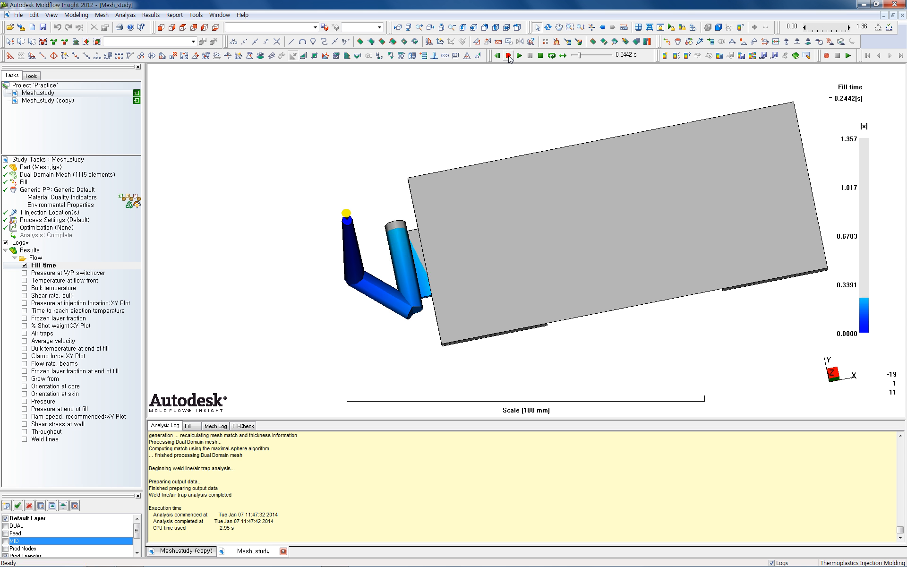
left_click(508, 56)
left_click(509, 56)
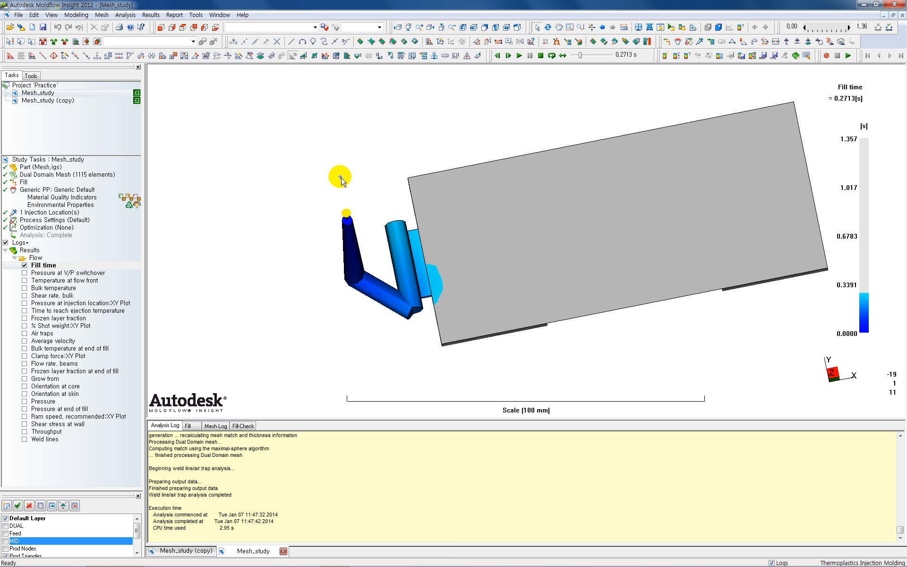
Step: Turn off the Fill time plot, show the Feed layer, and hide the Prod Triangles and Feed Beams layers
left_click(24, 265)
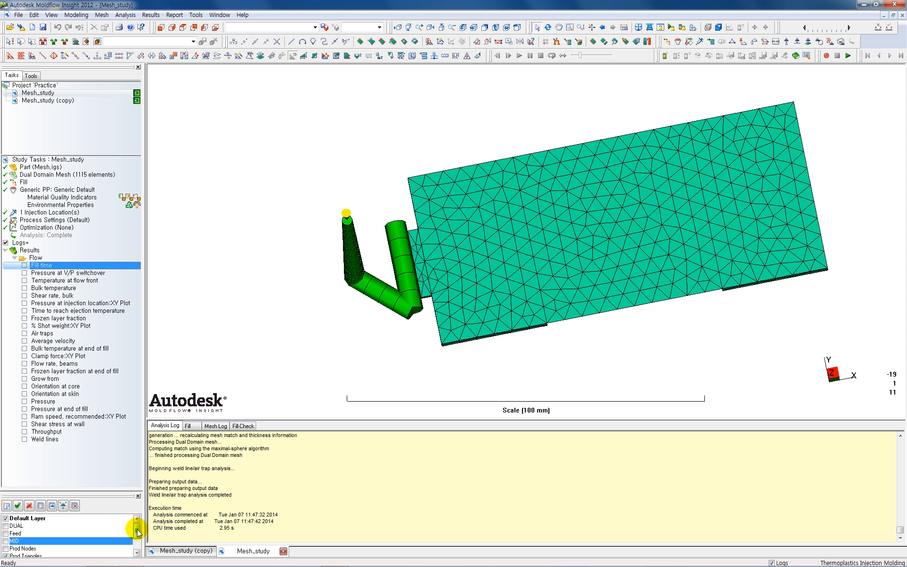
left_click_drag(138, 531, 138, 534)
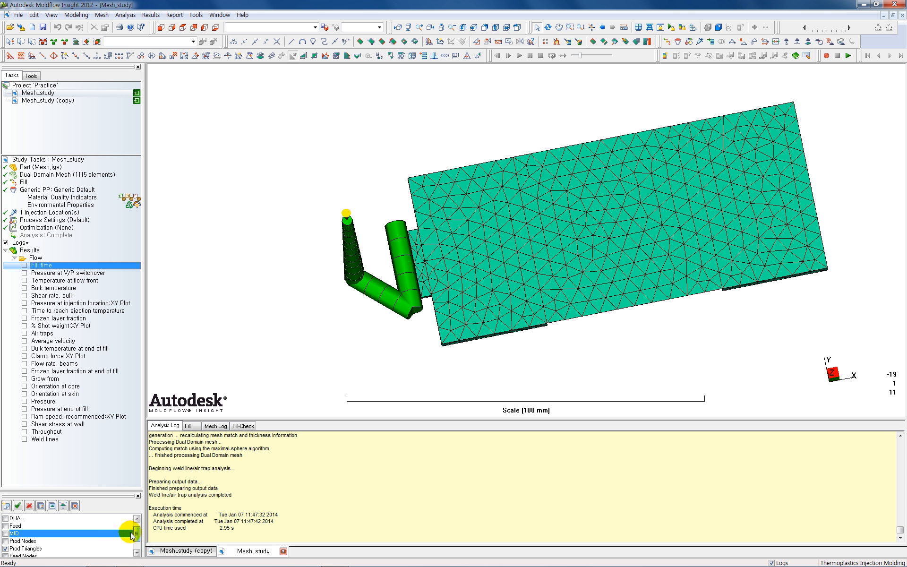
left_click(5, 526)
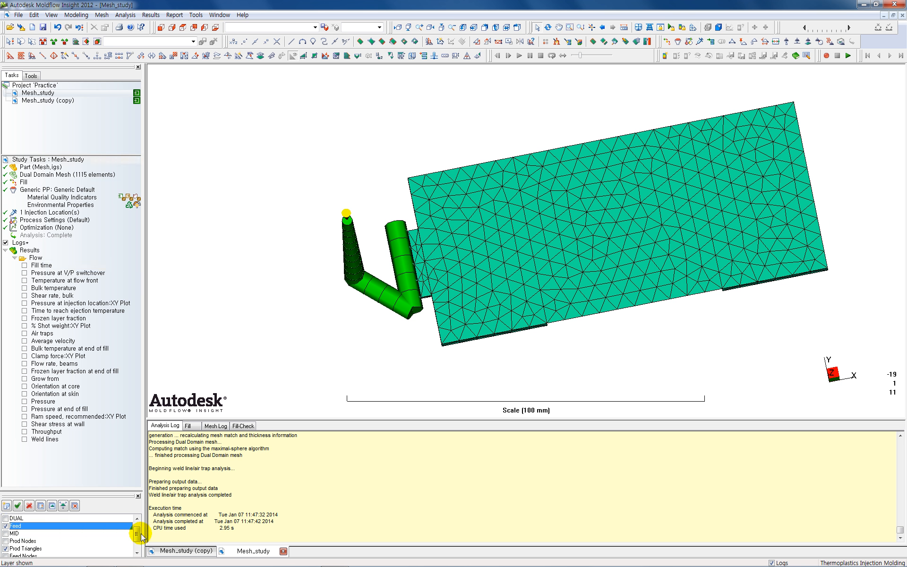
left_click_drag(138, 534, 138, 544)
left_click(5, 533)
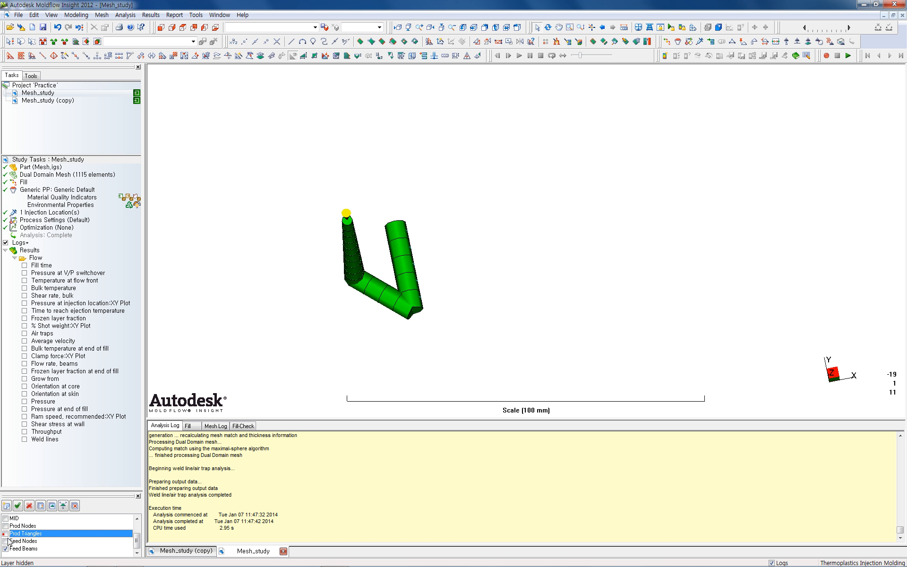
left_click(5, 549)
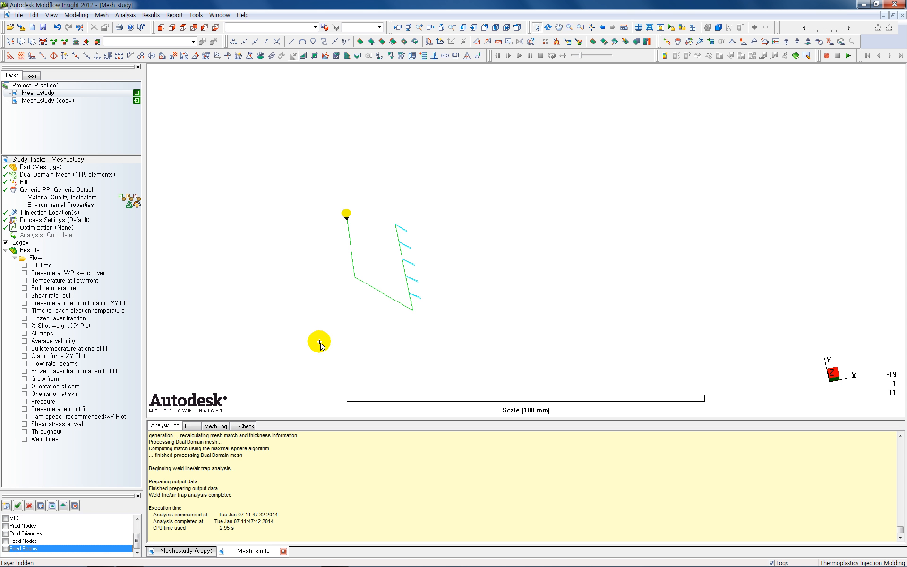
Step: Delete the beam elements and curves of the two upper and two lower gates, keeping the middle gate, in a new copy of the study
middle_click_drag(320, 343, 300, 324)
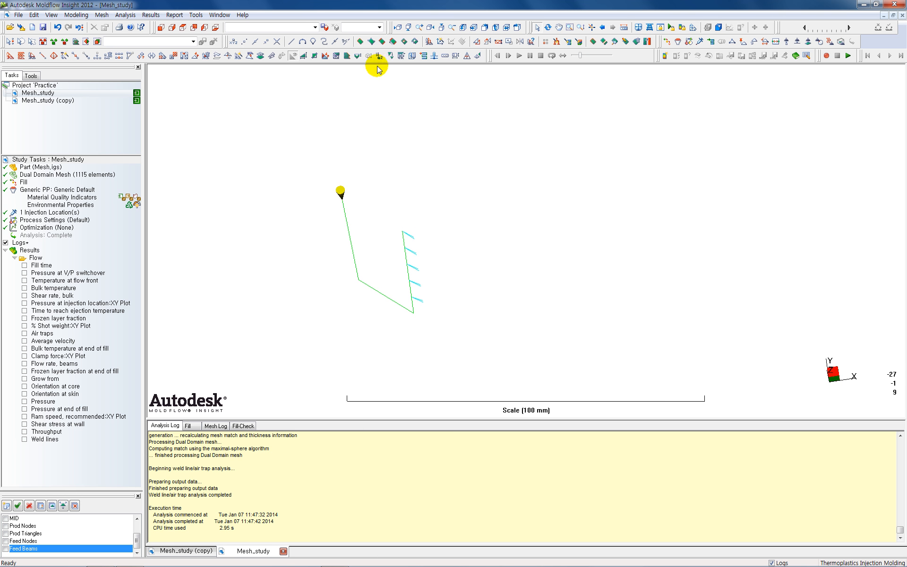
left_click(160, 27)
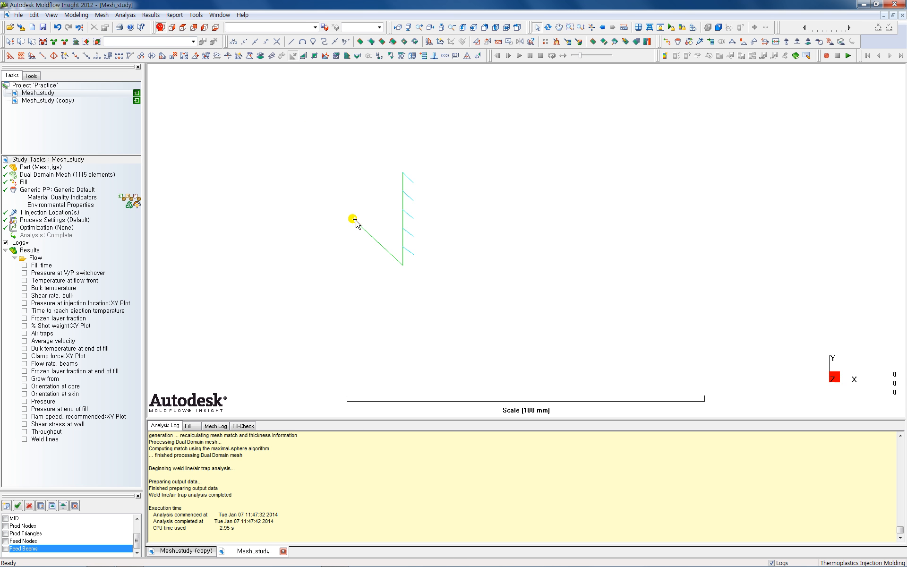
scroll(425, 225, "up", 4)
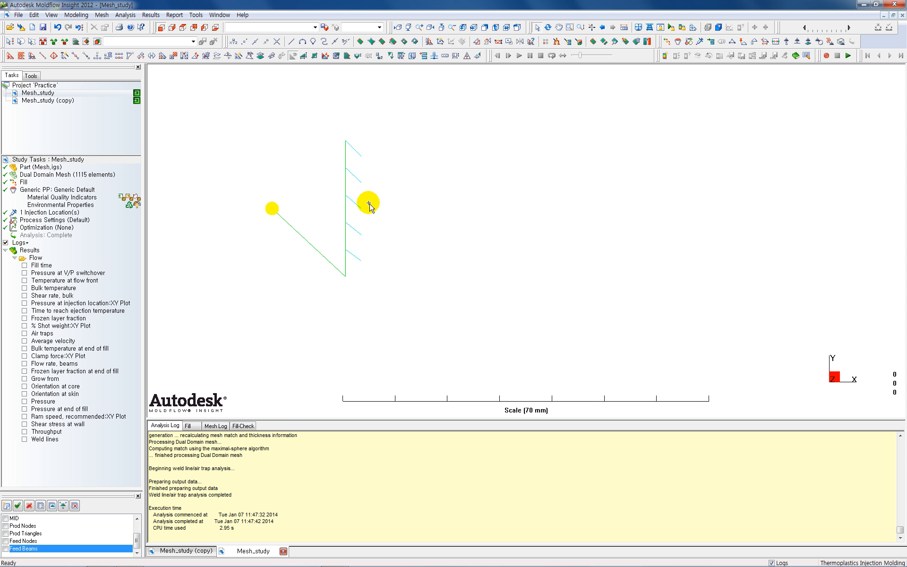
left_click_drag(359, 225, 392, 282)
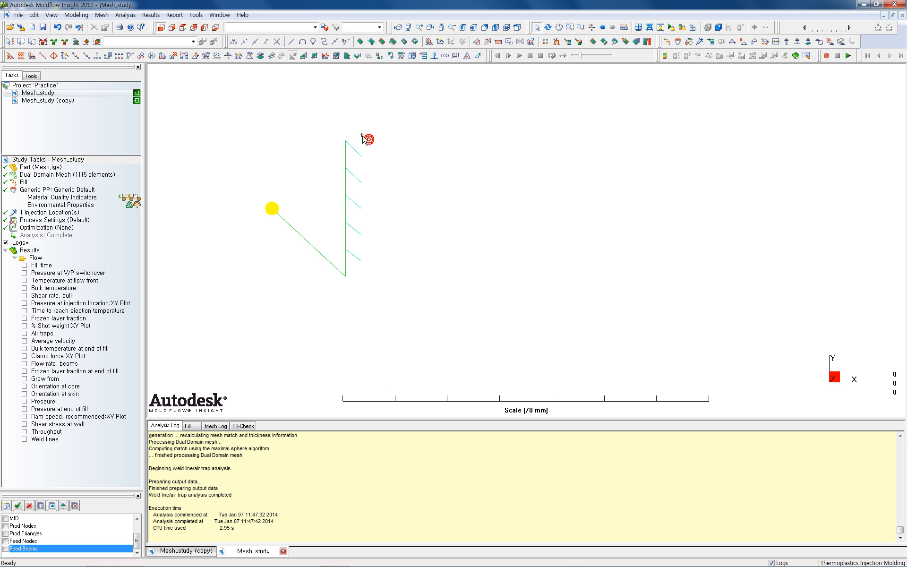
left_click_drag(368, 176, 377, 191)
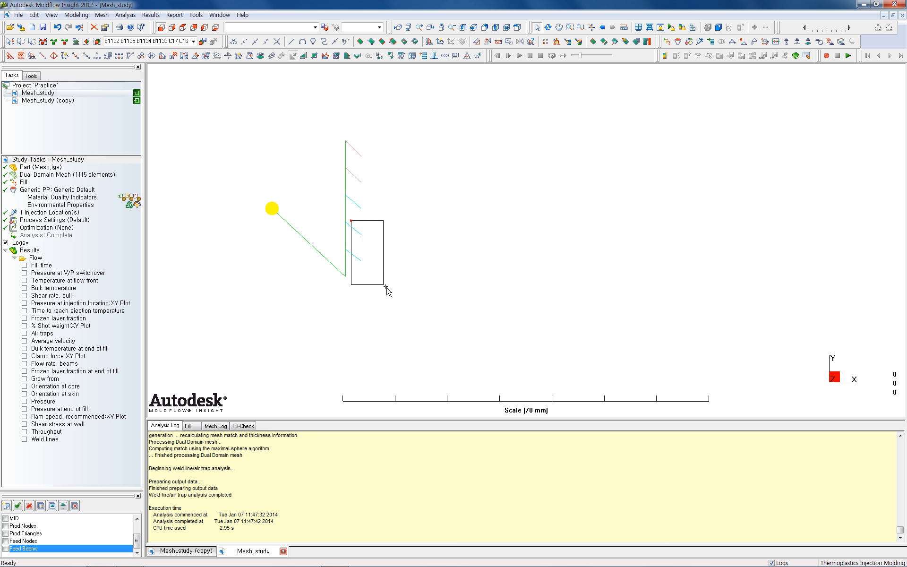
left_click_drag(386, 286, 386, 286)
right_click(354, 234)
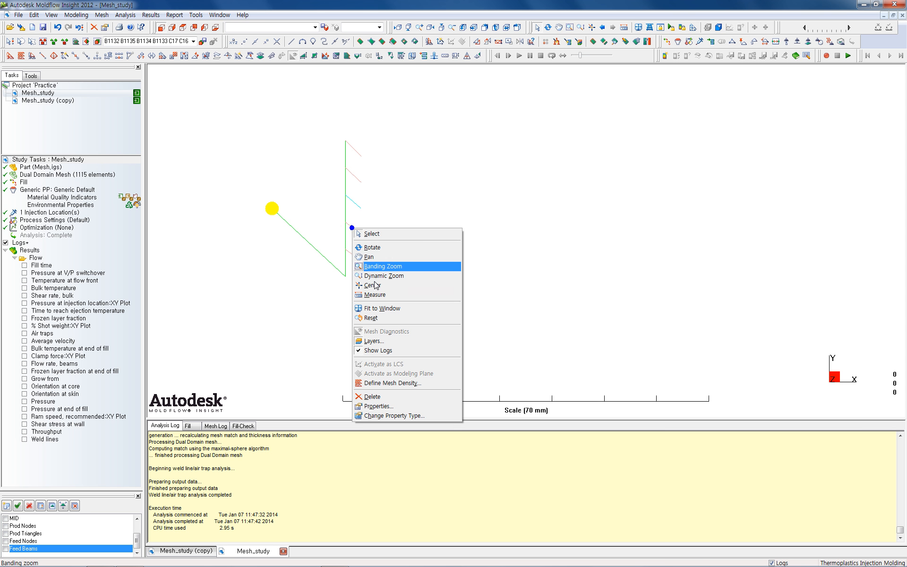
left_click(380, 397)
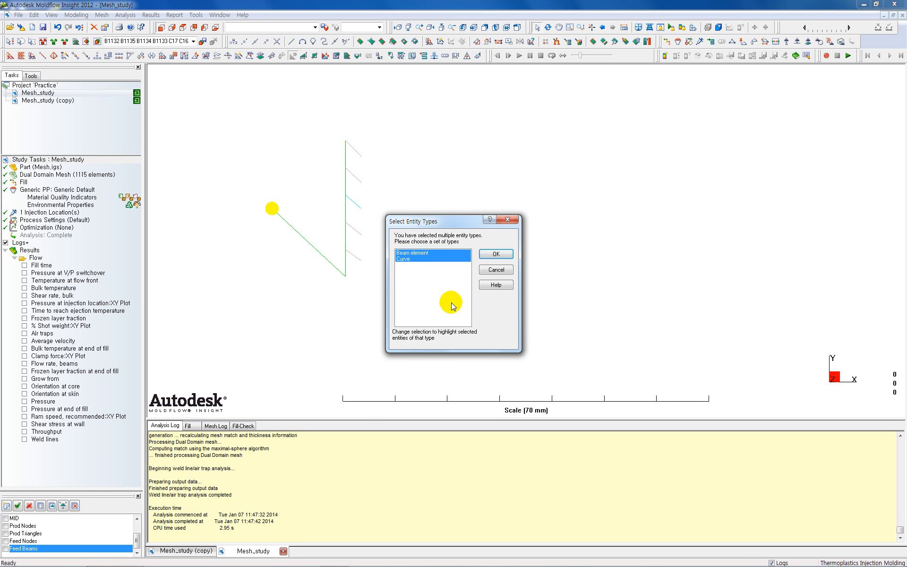
left_click(495, 255)
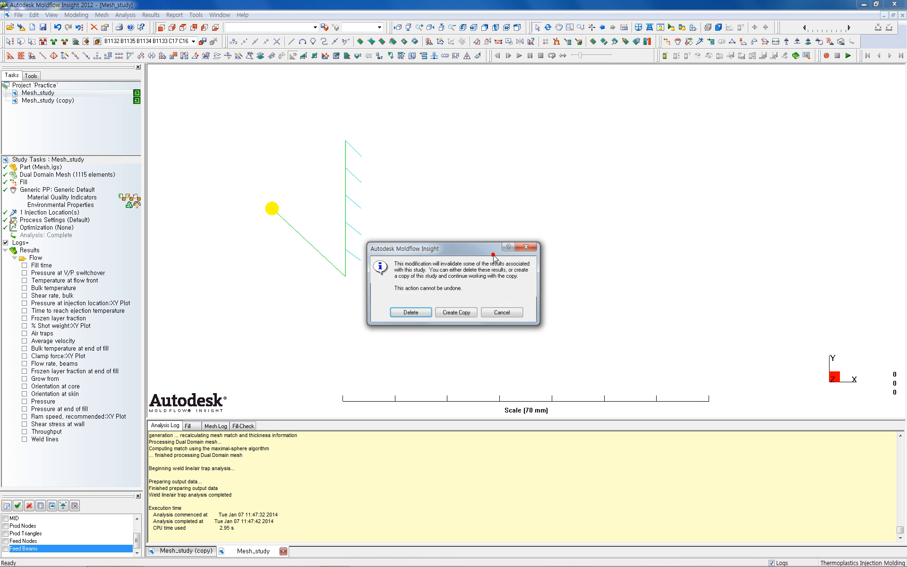
left_click(455, 313)
left_click(454, 312)
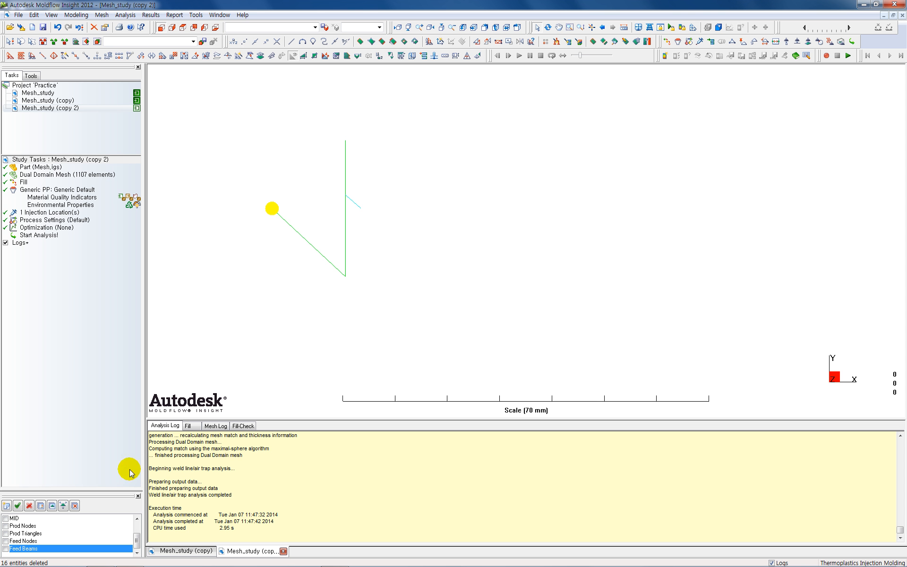
Step: Hide the Feed layer and show the Prod Triangles and Feed Beams layers in the copied study
left_click_drag(138, 543, 139, 534)
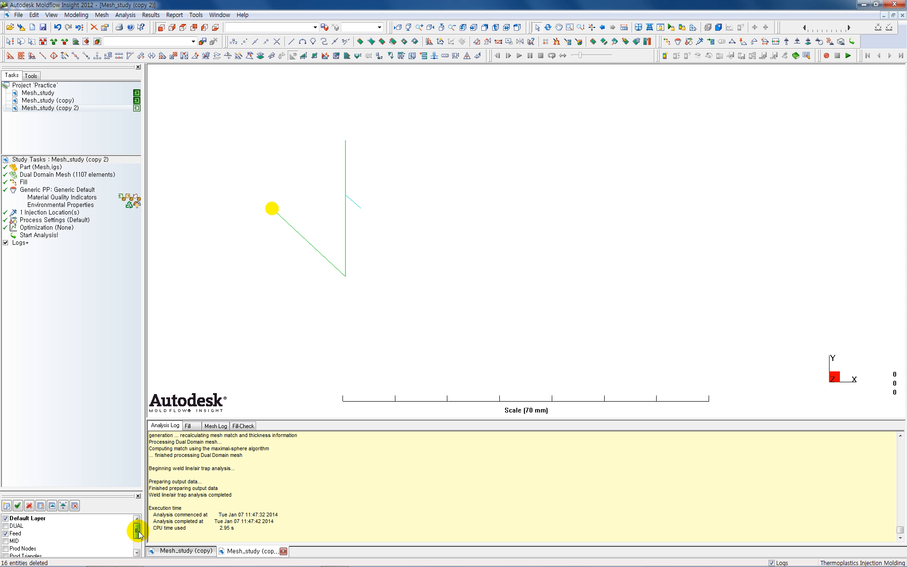
left_click(5, 533)
scroll(51, 530, "down", 1)
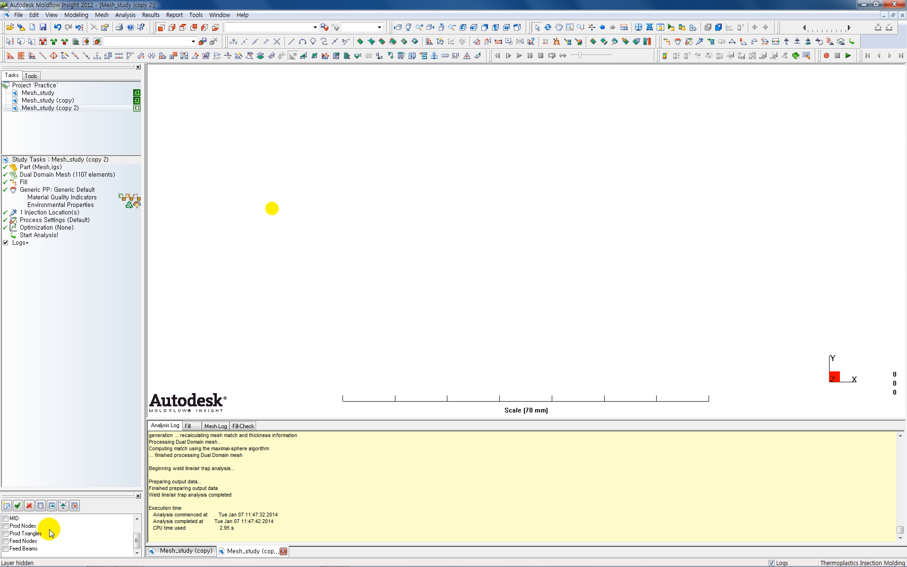
left_click(5, 533)
left_click(5, 548)
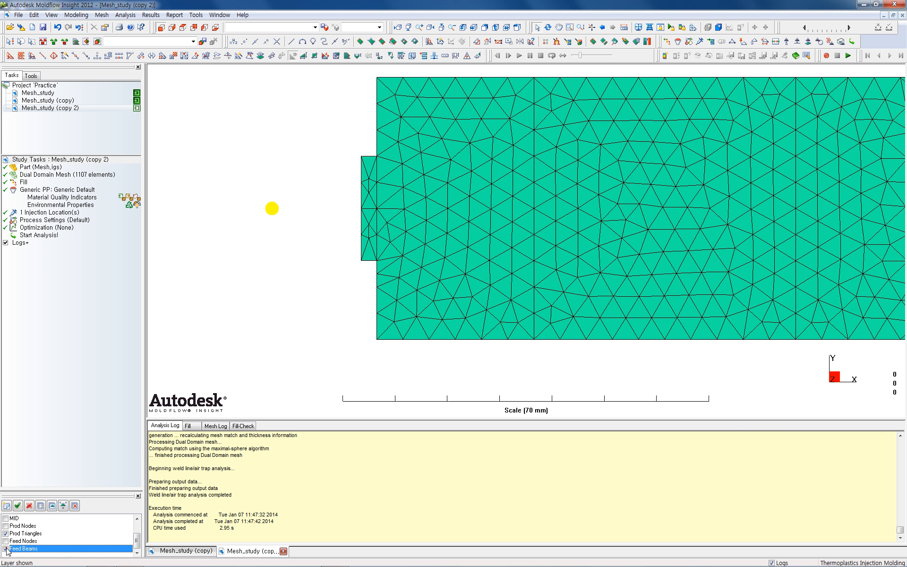
Step: Run the Fill analysis on the single-gate study and dismiss the completion notice
double_click(43, 236)
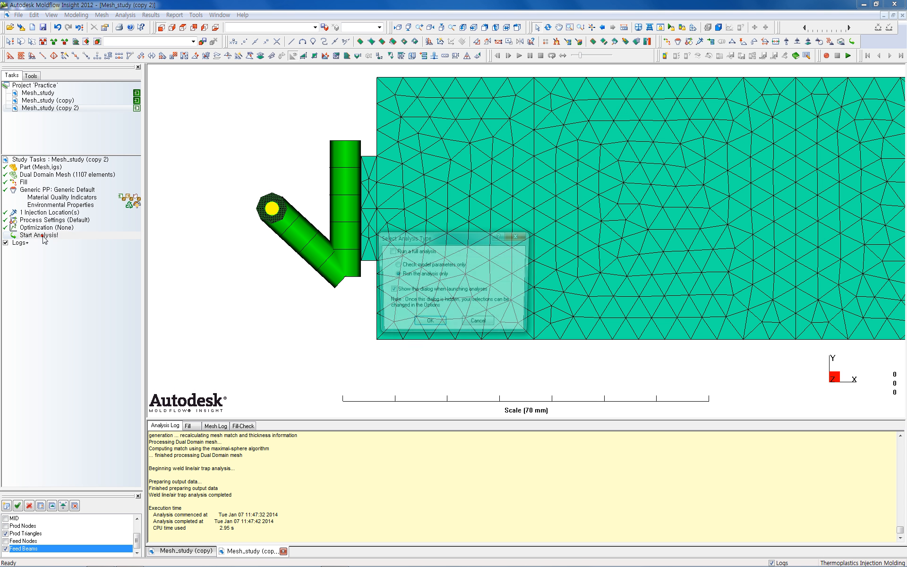
left_click(427, 324)
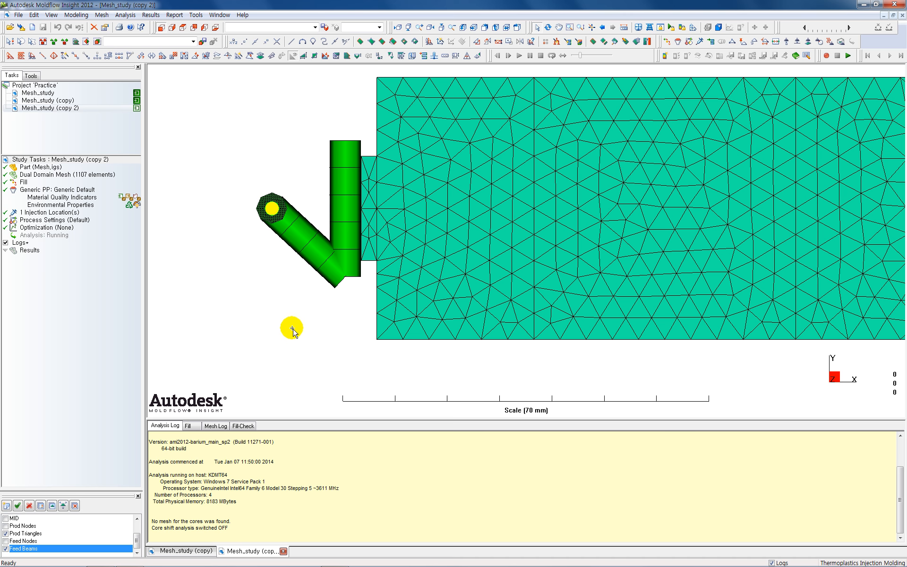
middle_click_drag(292, 330, 342, 227)
scroll(296, 230, "up", 4)
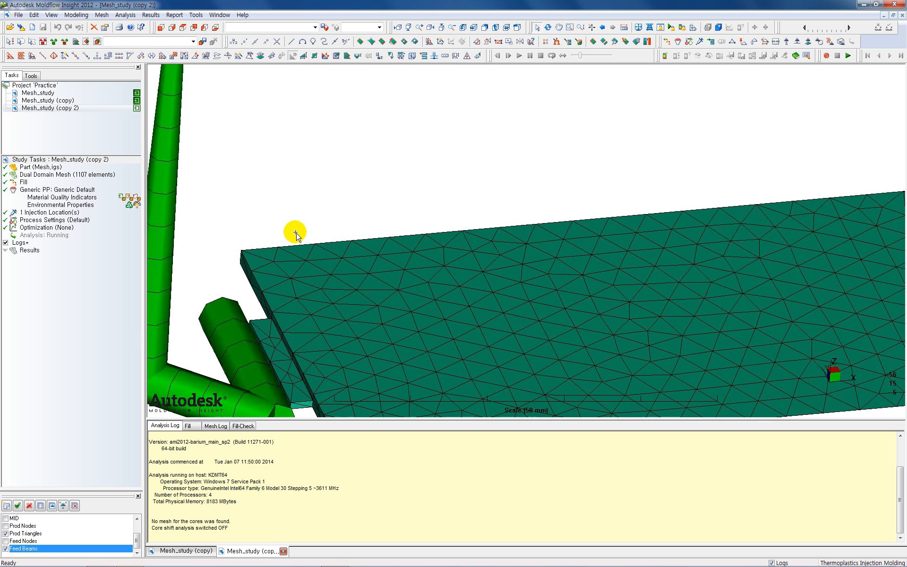
scroll(296, 231, "down", 8)
middle_click_drag(442, 215, 401, 208)
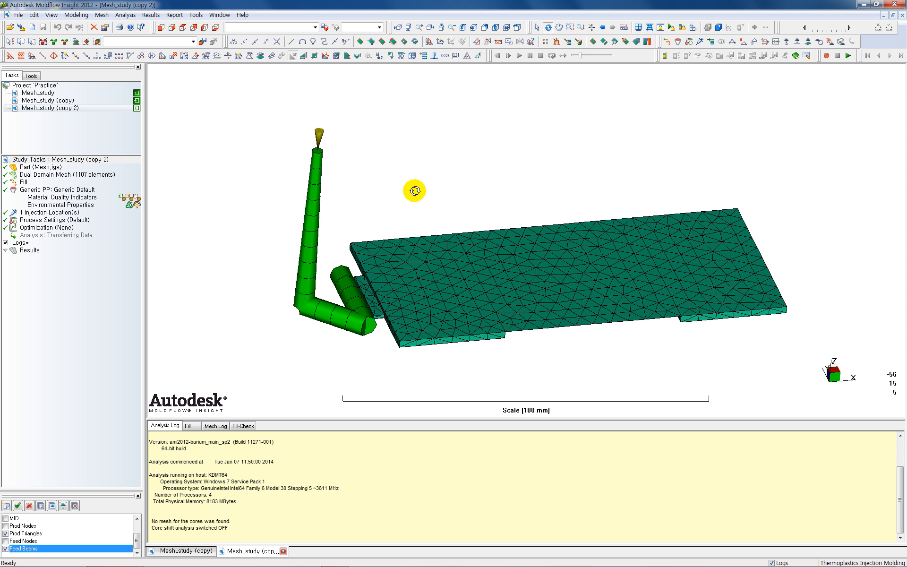
mouse_move(415, 188)
left_mouse_down()
mouse_move(375, 183)
mouse_move(402, 186)
left_mouse_up()
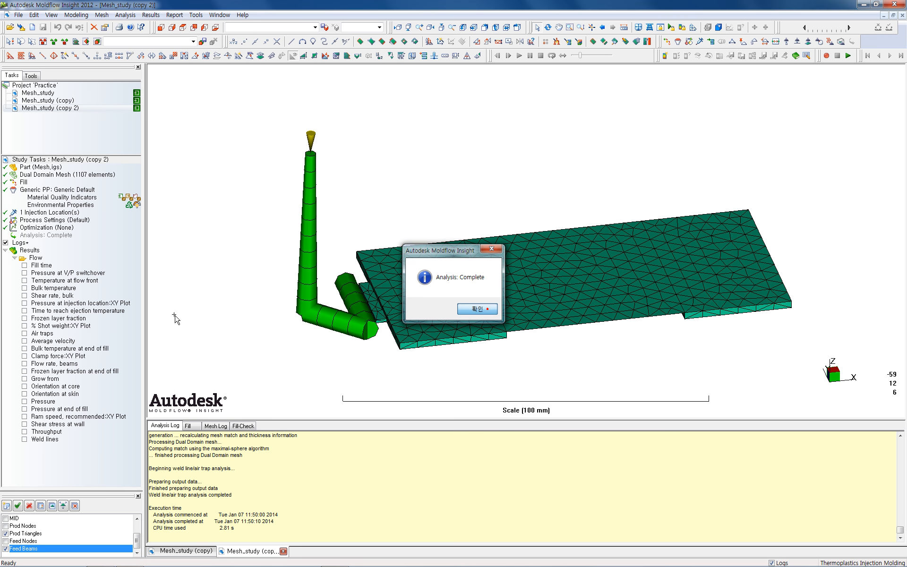
left_click(477, 309)
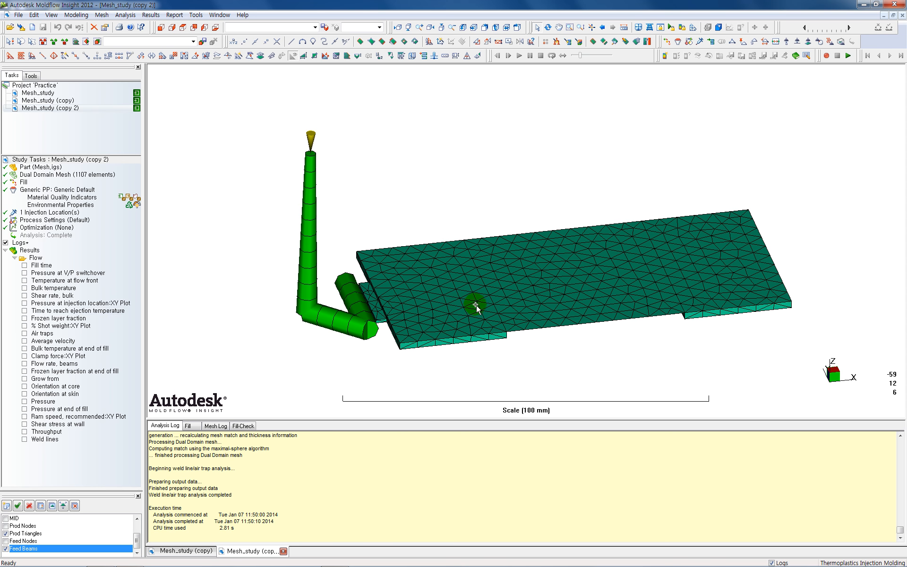
Step: Display the Fill time result of Mesh_study (copy 2) and set its animation to 100 frames
left_click(24, 266)
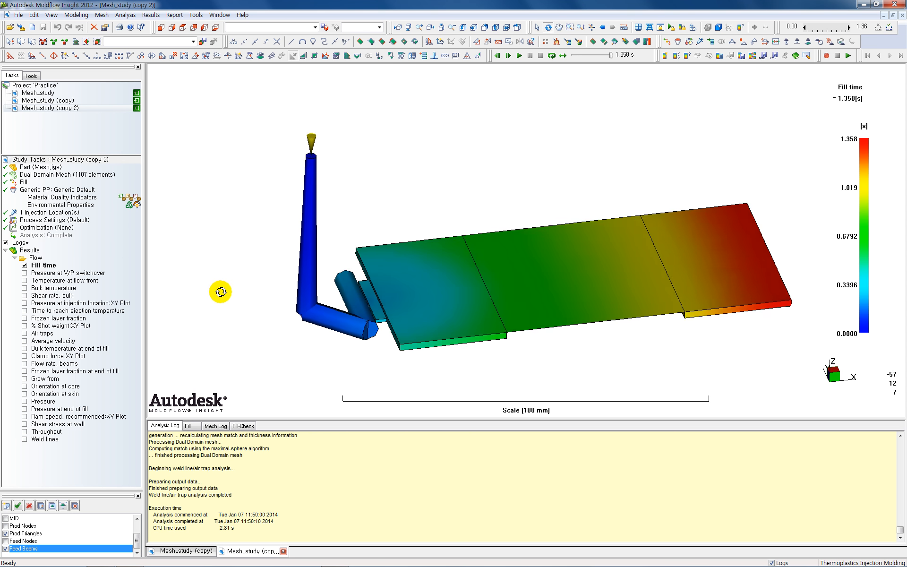
left_click_drag(220, 292, 224, 290)
left_click(55, 269)
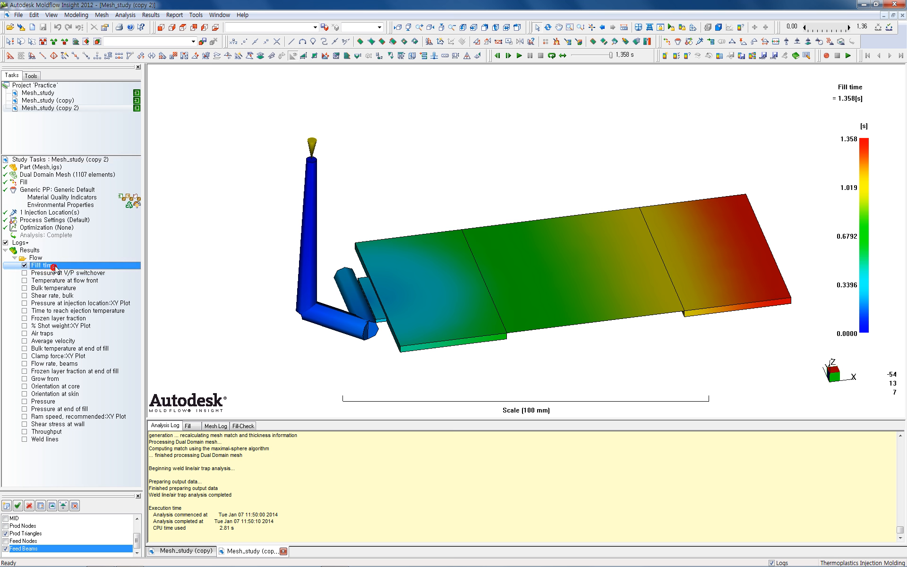
right_click(54, 268)
left_click(78, 303)
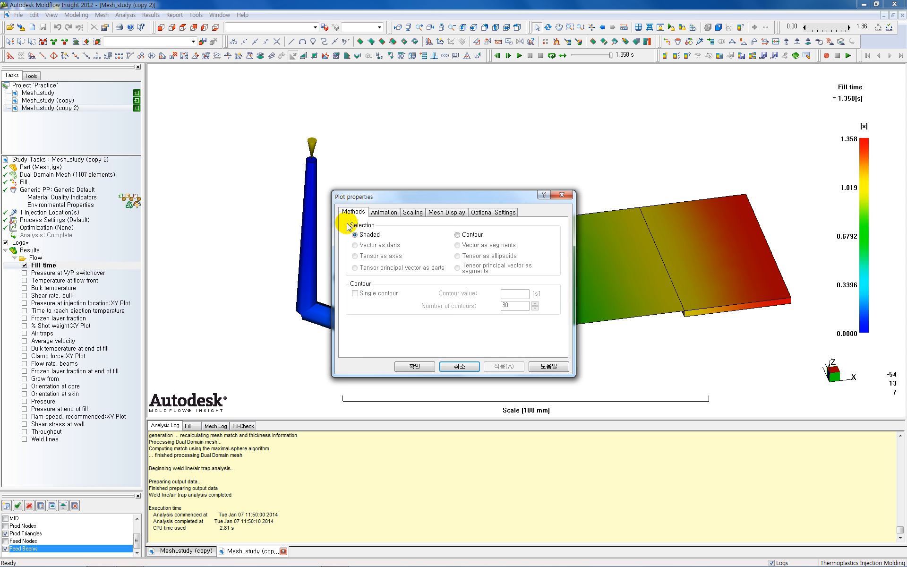
left_click(384, 212)
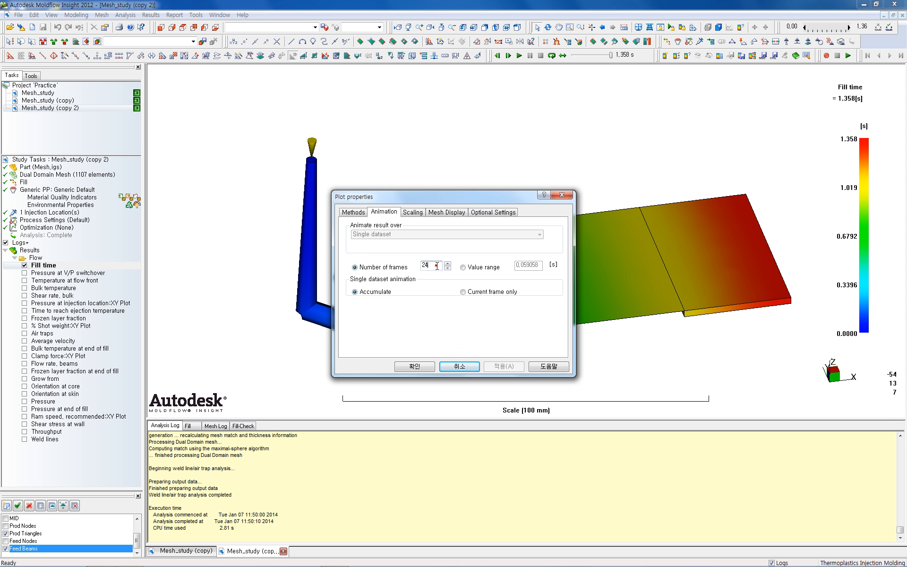
type("100")
left_click(495, 368)
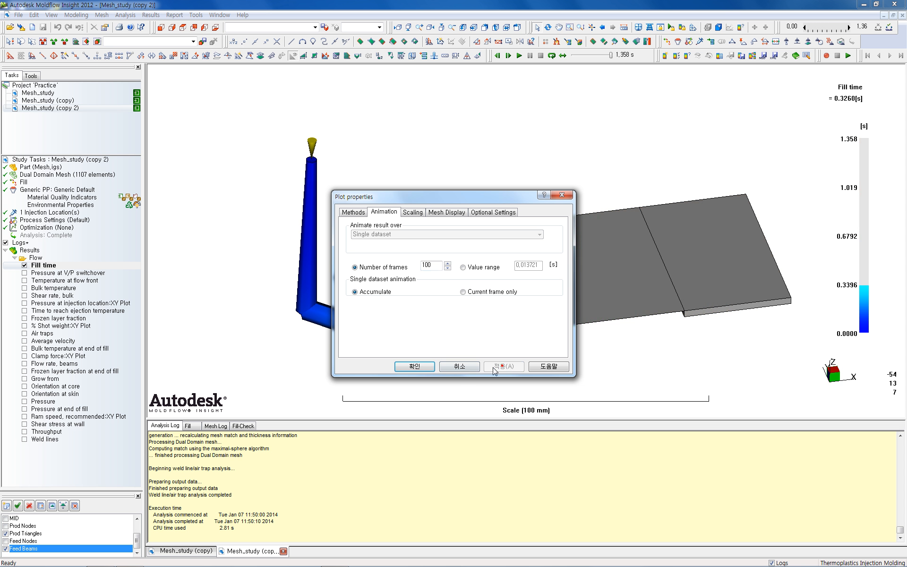
left_click(409, 368)
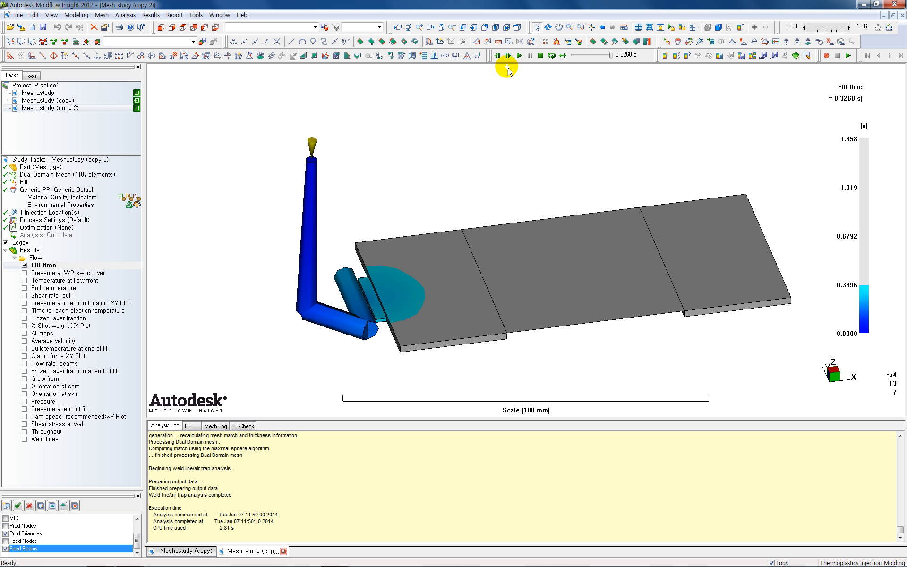
Step: Step the Fill time animation backward to examine flow through the single gate, and play the whole filling sequence
left_click(497, 55)
left_click(497, 56)
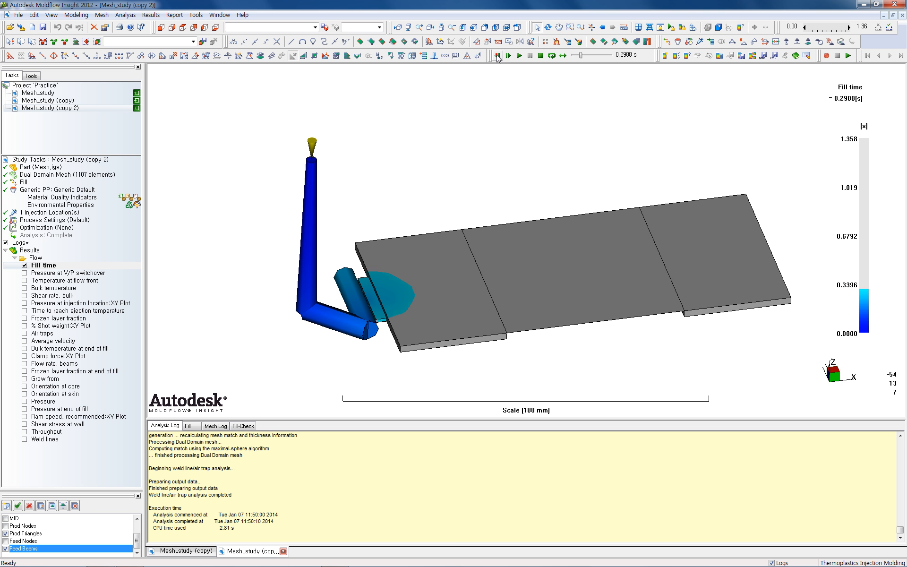
left_click(497, 56)
middle_click_drag(480, 160, 451, 194)
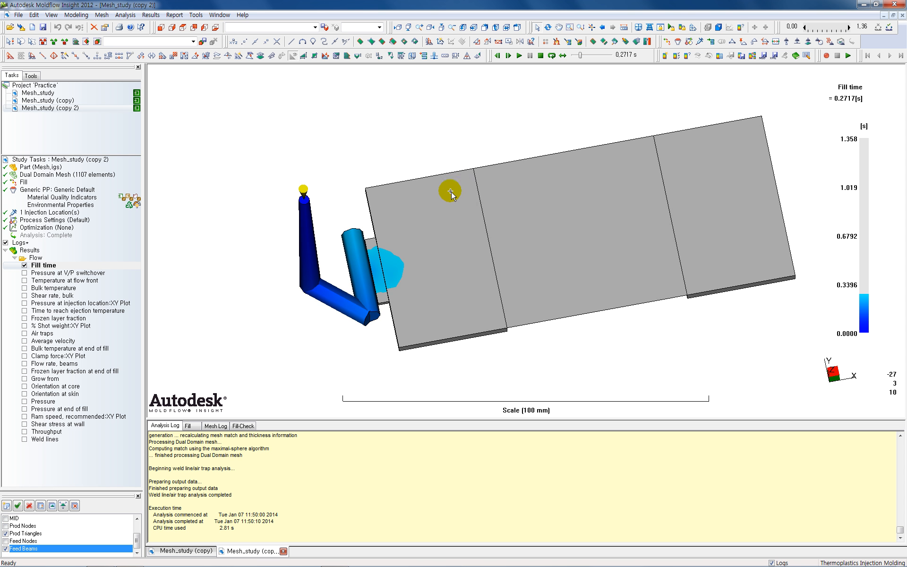
left_click(497, 56)
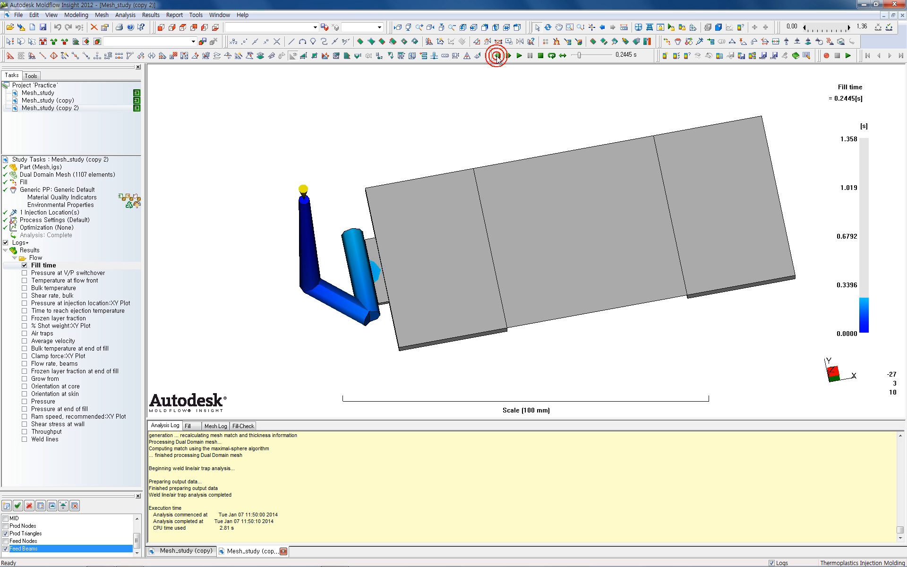
left_click(497, 56)
left_click(497, 57)
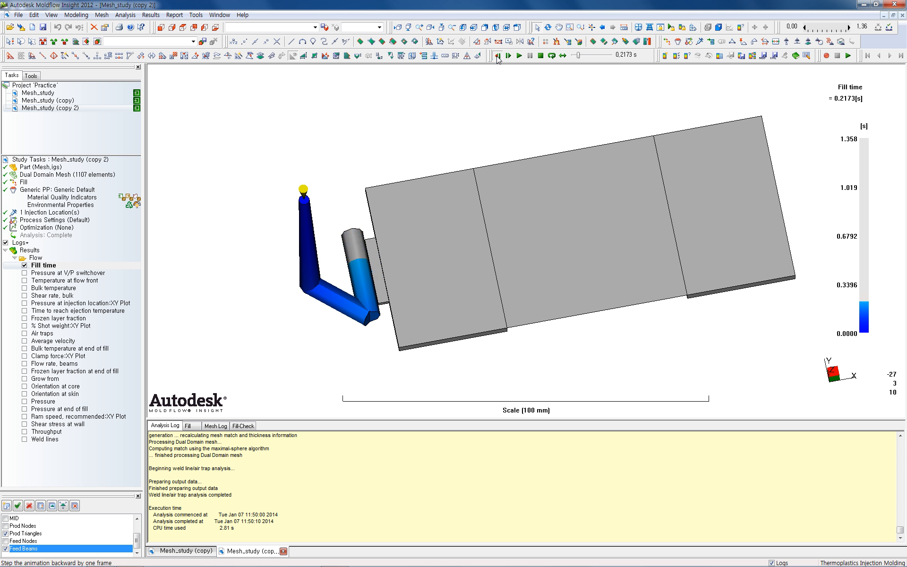
left_click(497, 56)
left_click(497, 55)
left_click(497, 55)
left_click(497, 56)
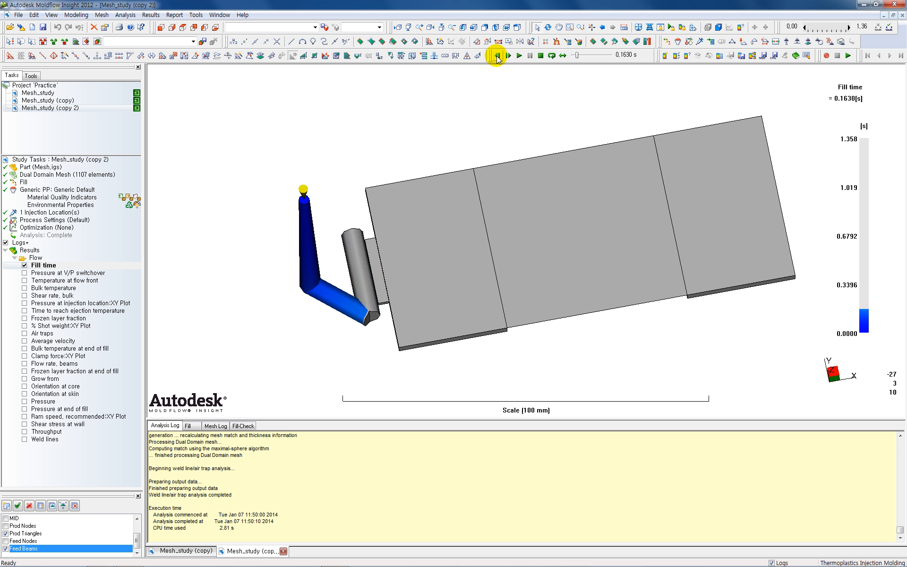
left_click(518, 56)
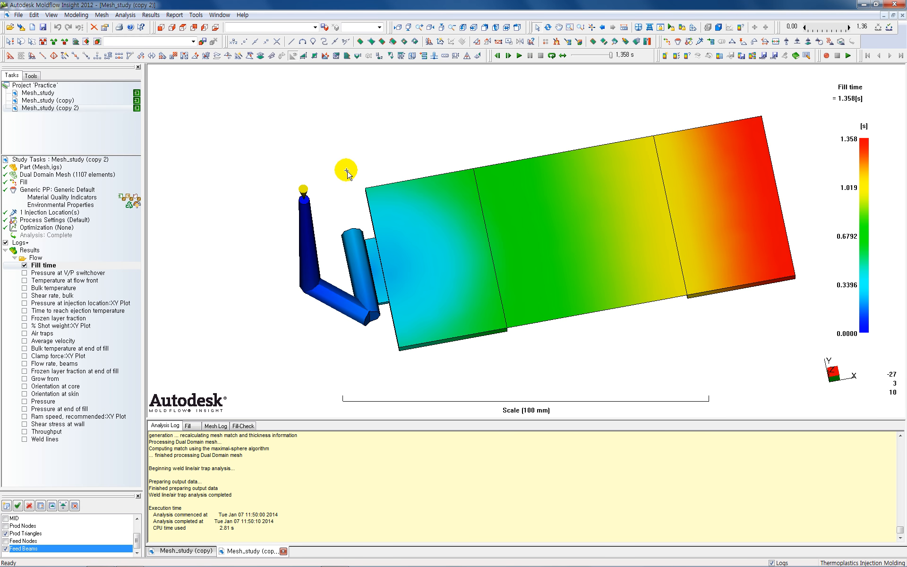
Step: Replace the Fill time plot of Mesh_study (copy 2) with Pressure at V/P switchover and view it tilted
middle_click_drag(347, 173, 359, 121)
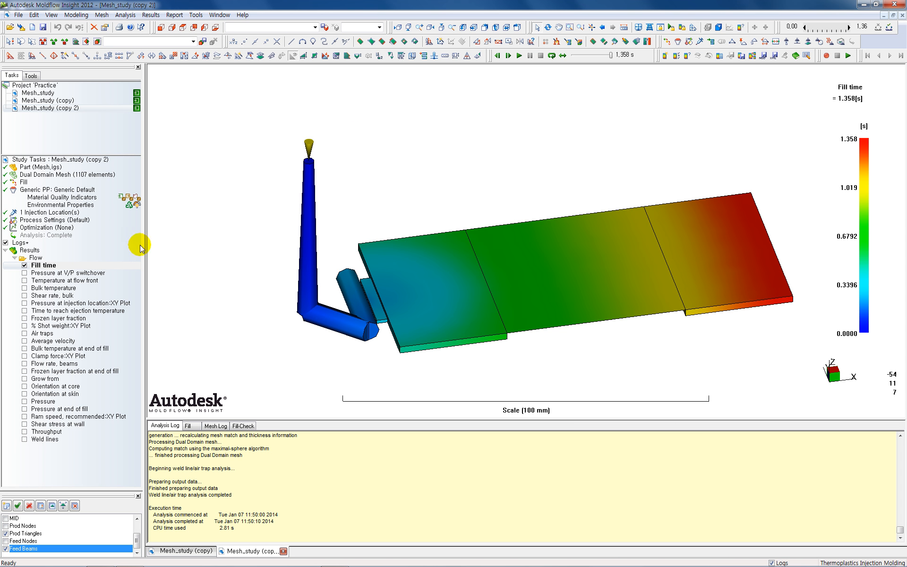
left_click(24, 273)
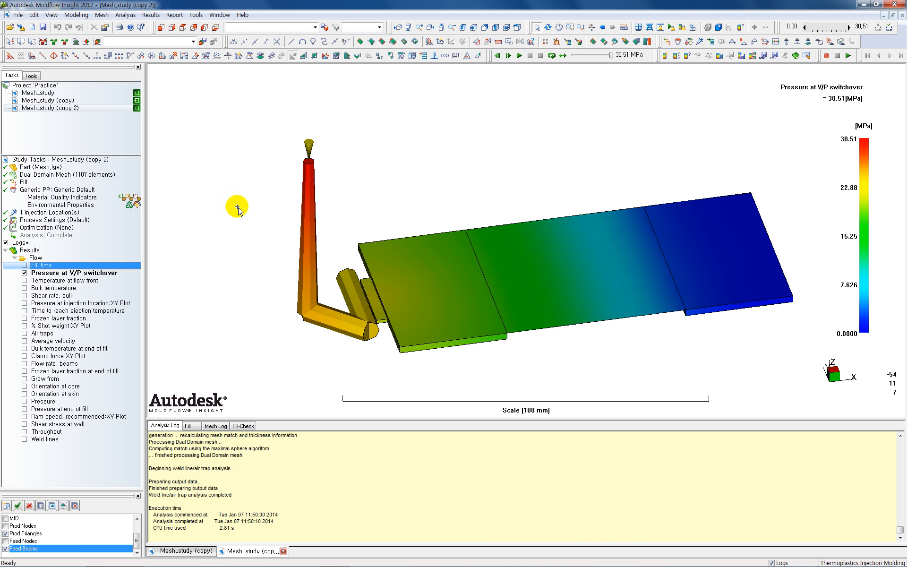
middle_click_drag(354, 187, 313, 169)
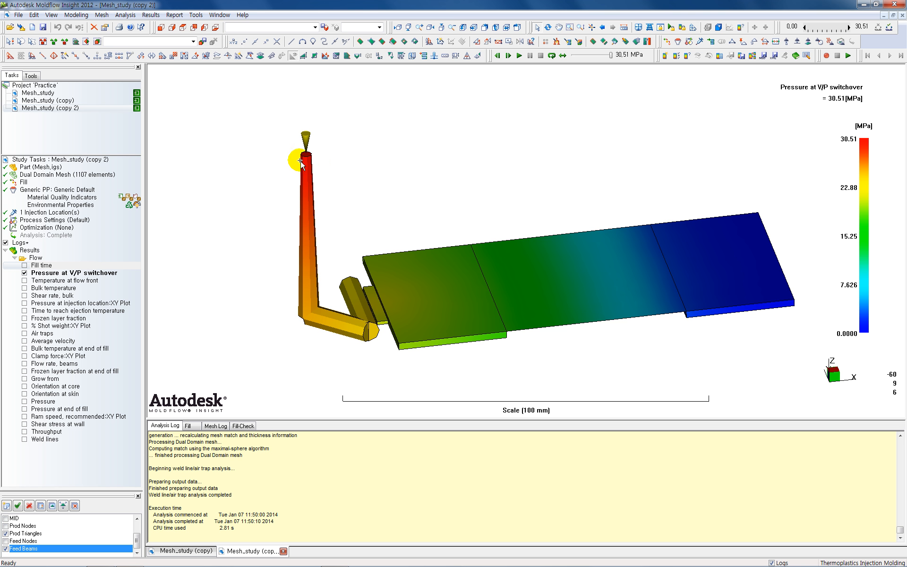
Step: Open the original Mesh_study and display its Pressure at V/P switchover result
double_click(54, 93)
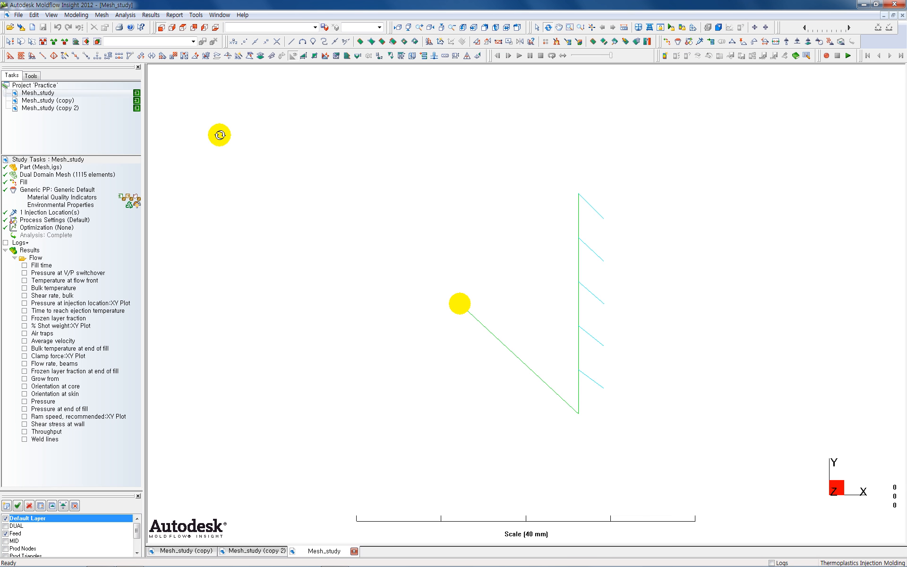
left_click(25, 272)
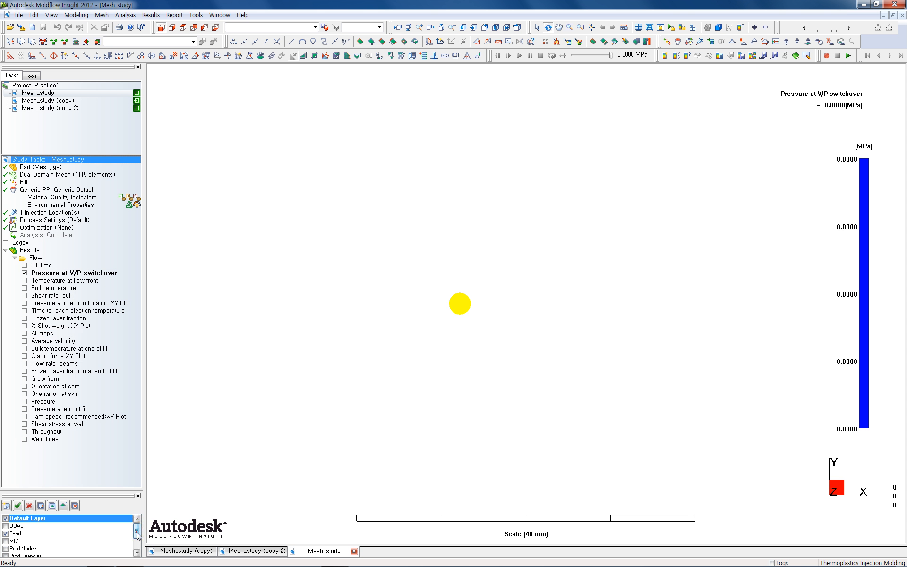
Step: Show the Prod Triangles and Feed Beams layers of Mesh_study and hide its Feed layer
left_click_drag(137, 534, 137, 544)
left_click(6, 534)
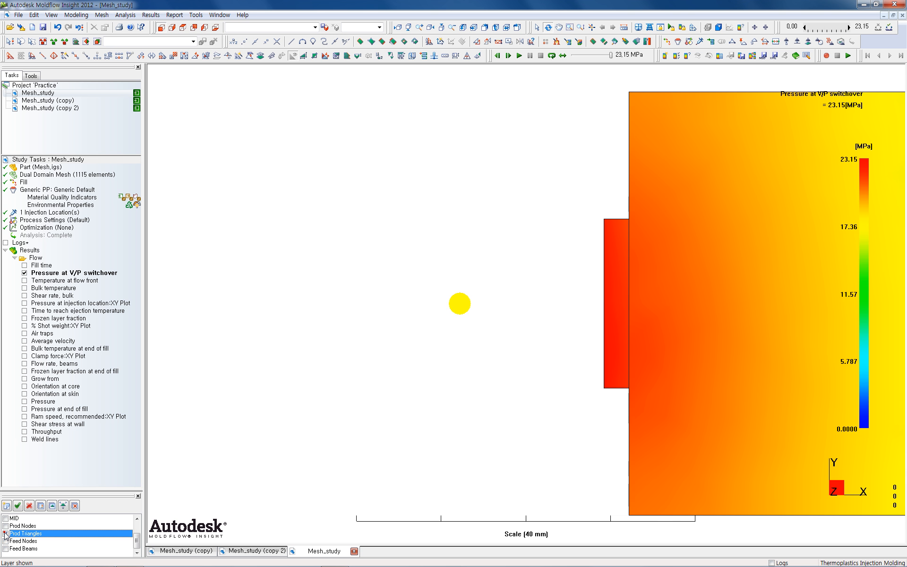
left_click(6, 548)
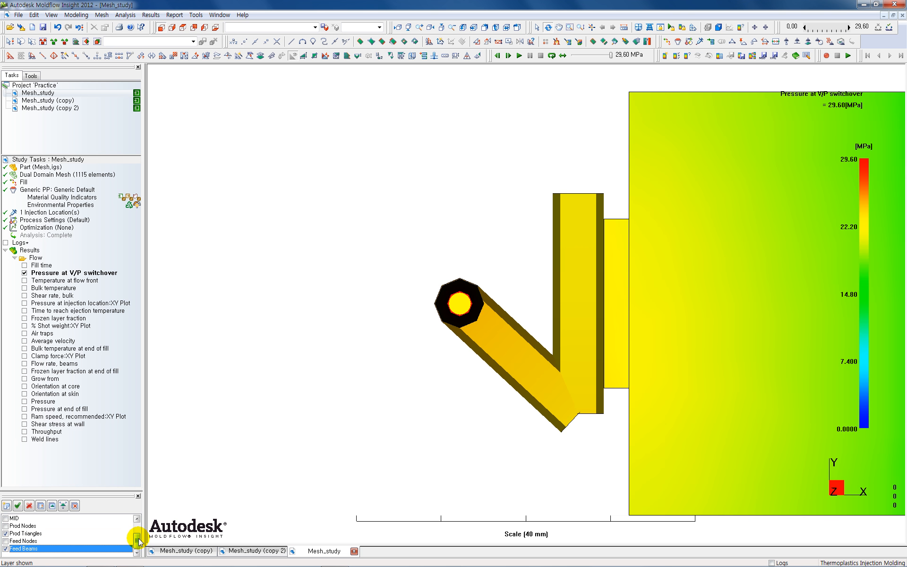
left_click_drag(140, 542, 138, 535)
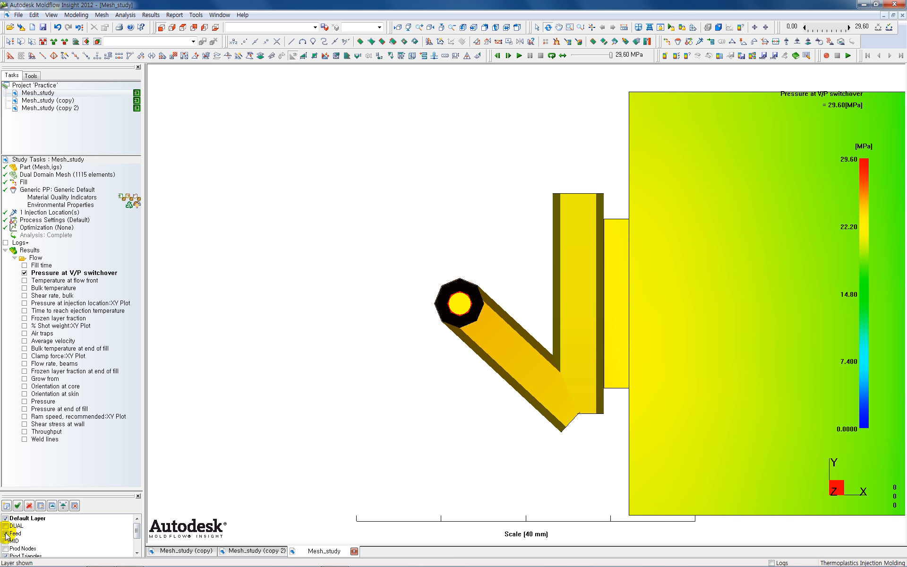
left_click(5, 533)
Step: Examine the switchover pressure of Mesh_study over the sprue, runner and whole part in a tilted view
left_click_drag(357, 384, 363, 309)
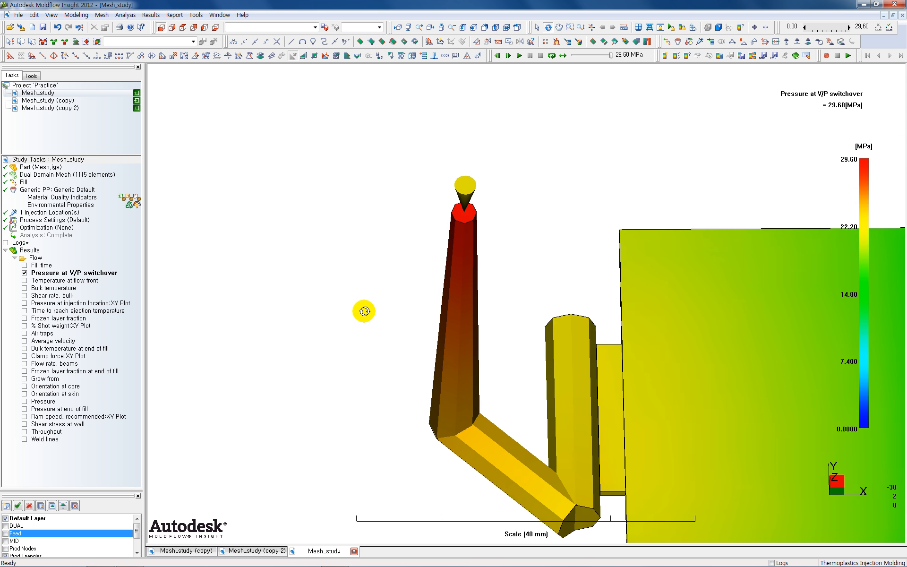
left_click(624, 28)
left_click_drag(421, 233, 526, 178)
scroll(515, 177, "down", 4)
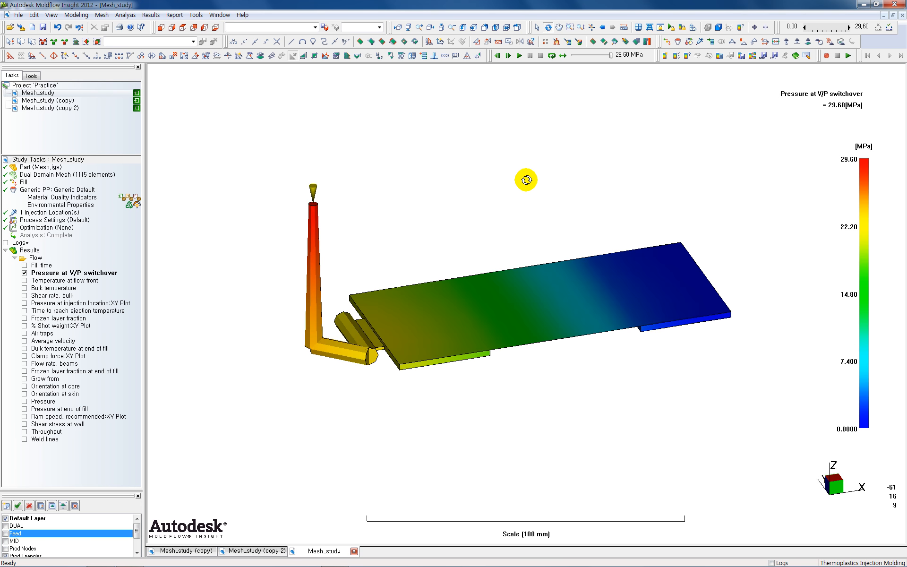
Step: Return to Mesh_study (copy 2), enlarge its plot area, and examine its switchover pressure from several angles for comparison with Mesh_study
double_click(68, 109)
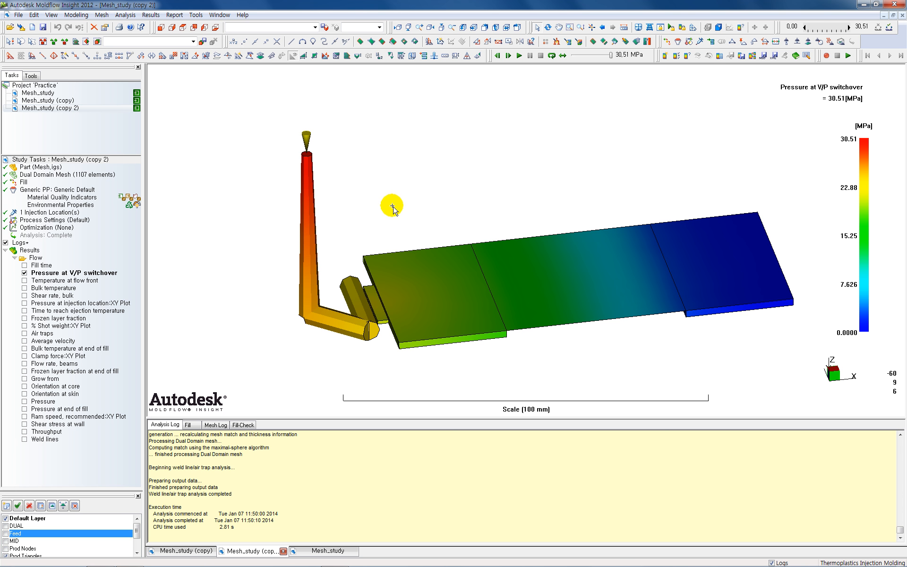
left_click_drag(435, 179, 412, 201)
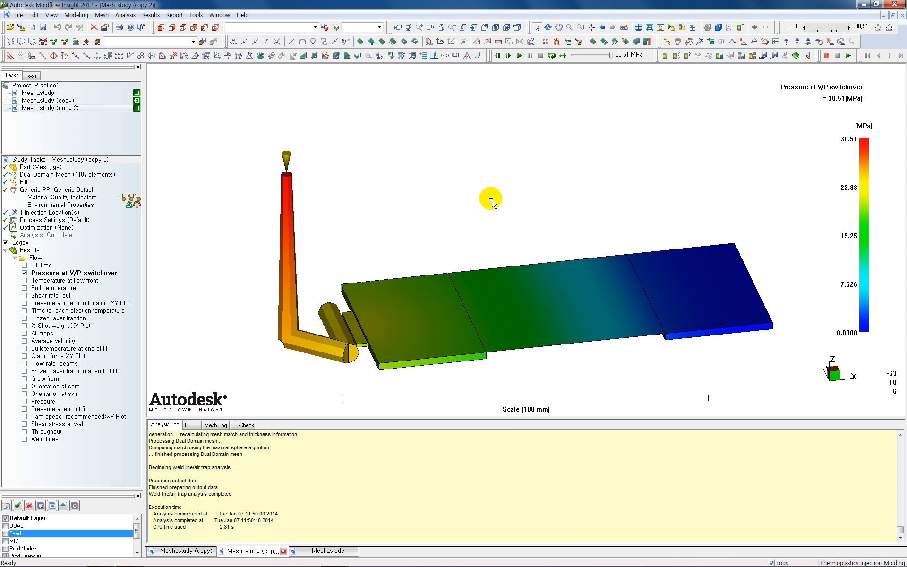
left_click_drag(491, 199, 479, 196)
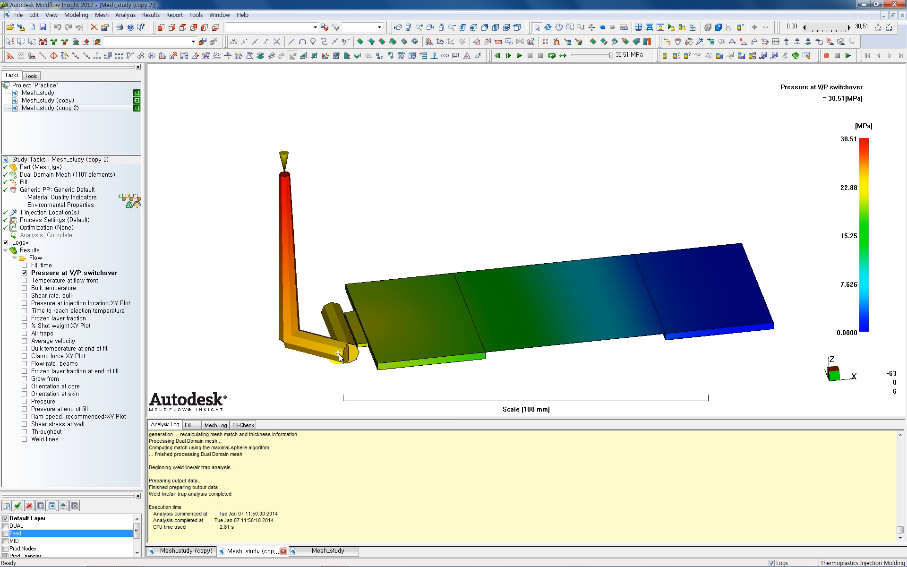
mouse_move(382, 244)
left_mouse_down()
mouse_move(391, 245)
mouse_move(370, 283)
mouse_move(385, 271)
mouse_move(427, 294)
left_mouse_up()
scroll(429, 299, "up", 1)
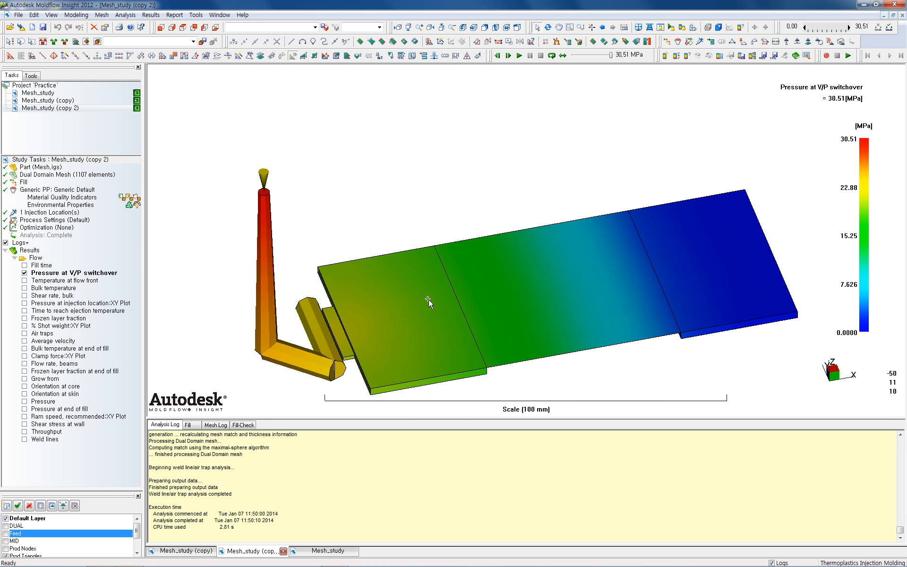
scroll(427, 295, "down", 1)
right_click_drag(403, 222, 406, 217)
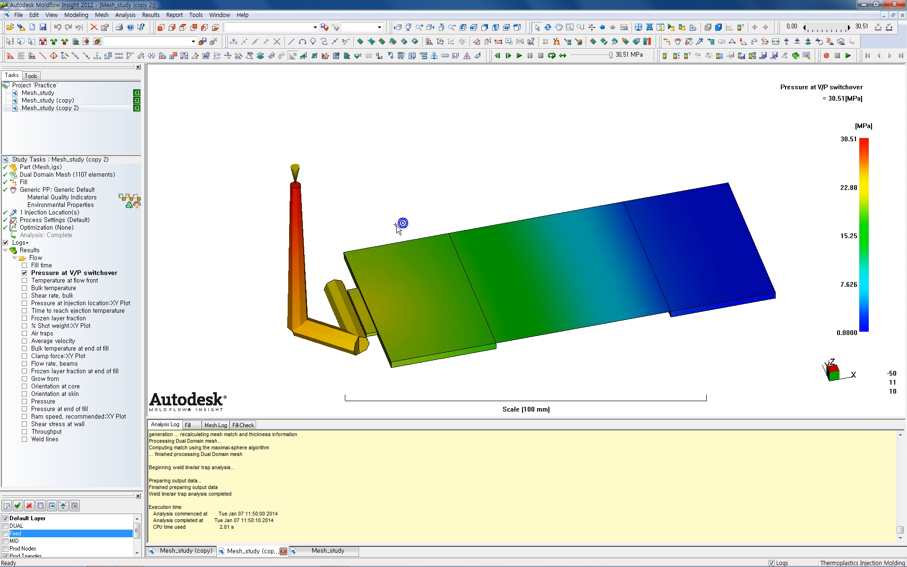
mouse_move(395, 222)
left_mouse_down()
mouse_move(340, 210)
mouse_move(403, 209)
left_mouse_up()
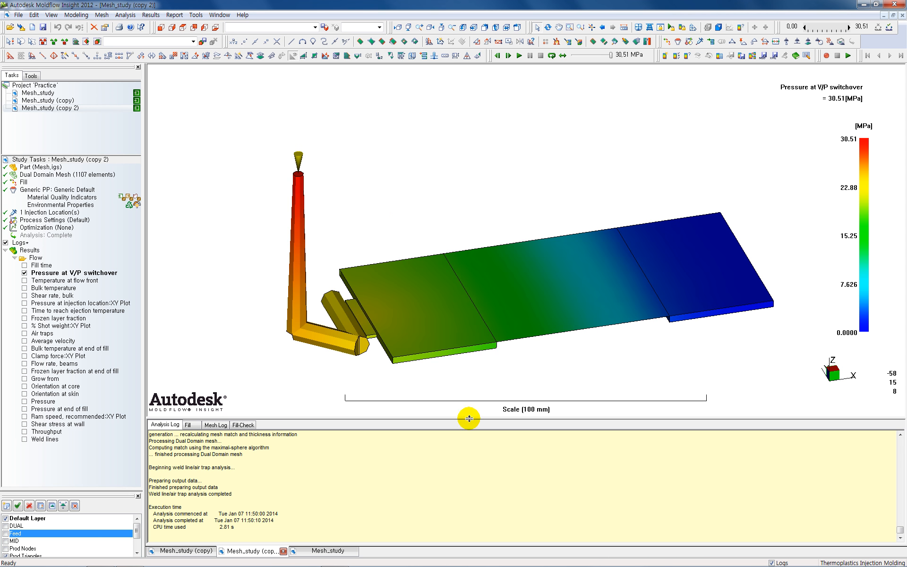
left_click_drag(469, 418, 463, 451)
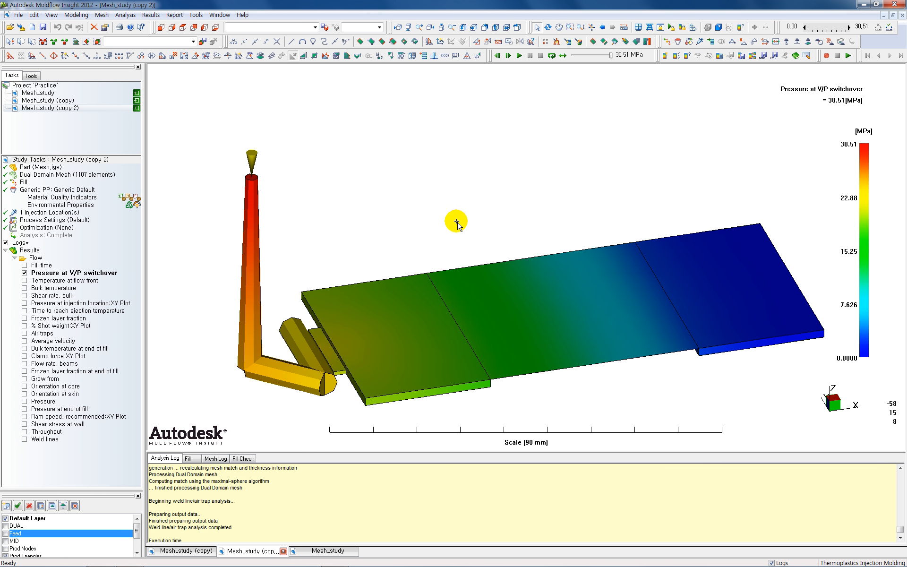
scroll(460, 222, "down", 2)
scroll(478, 223, "up", 2)
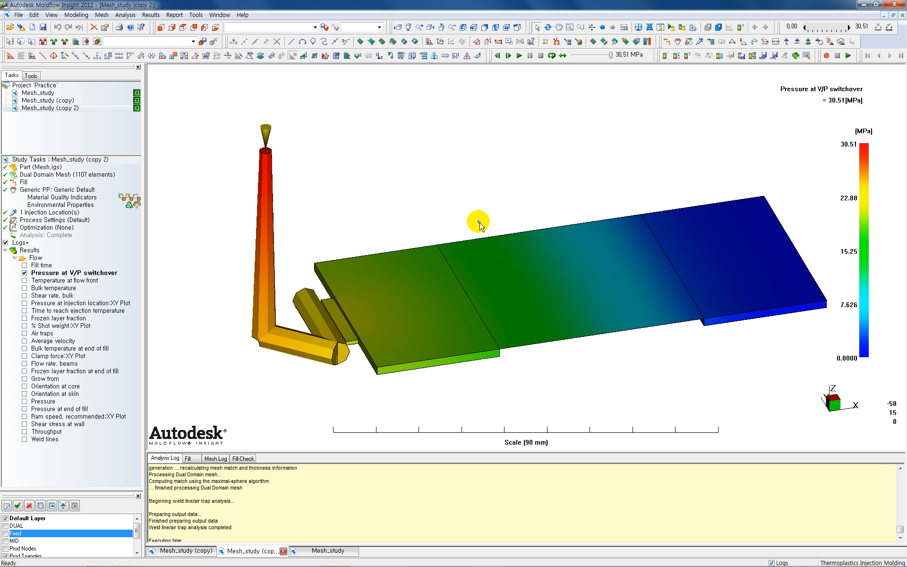
middle_click_drag(474, 215, 471, 212)
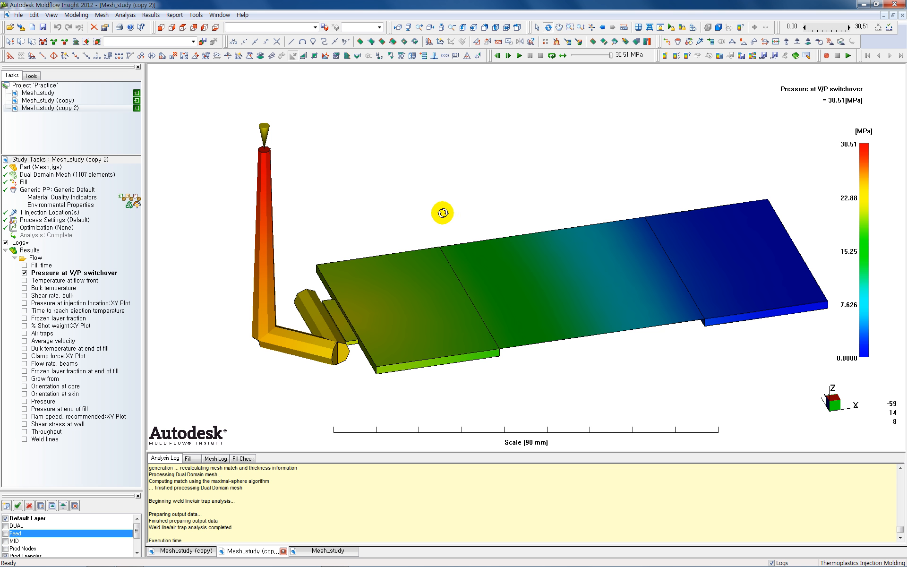
left_click_drag(443, 213, 446, 211)
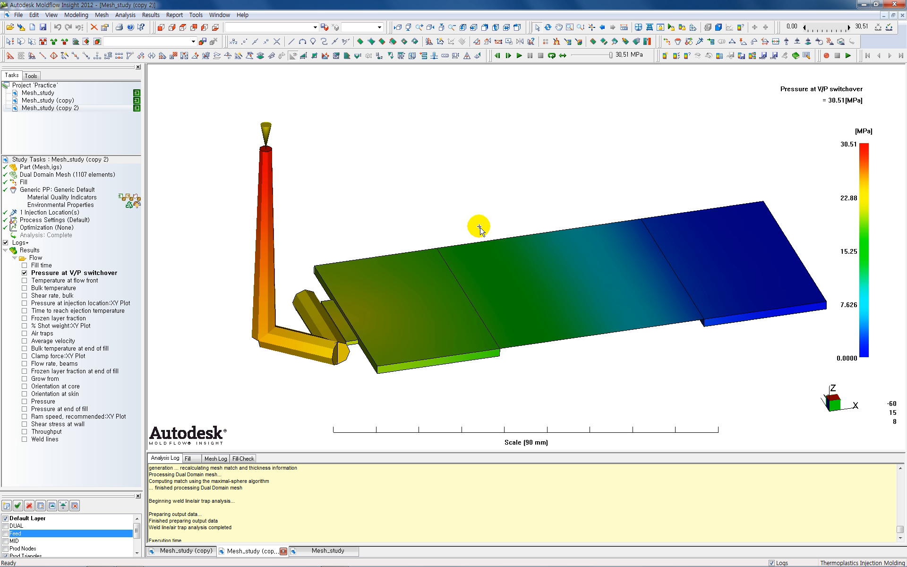